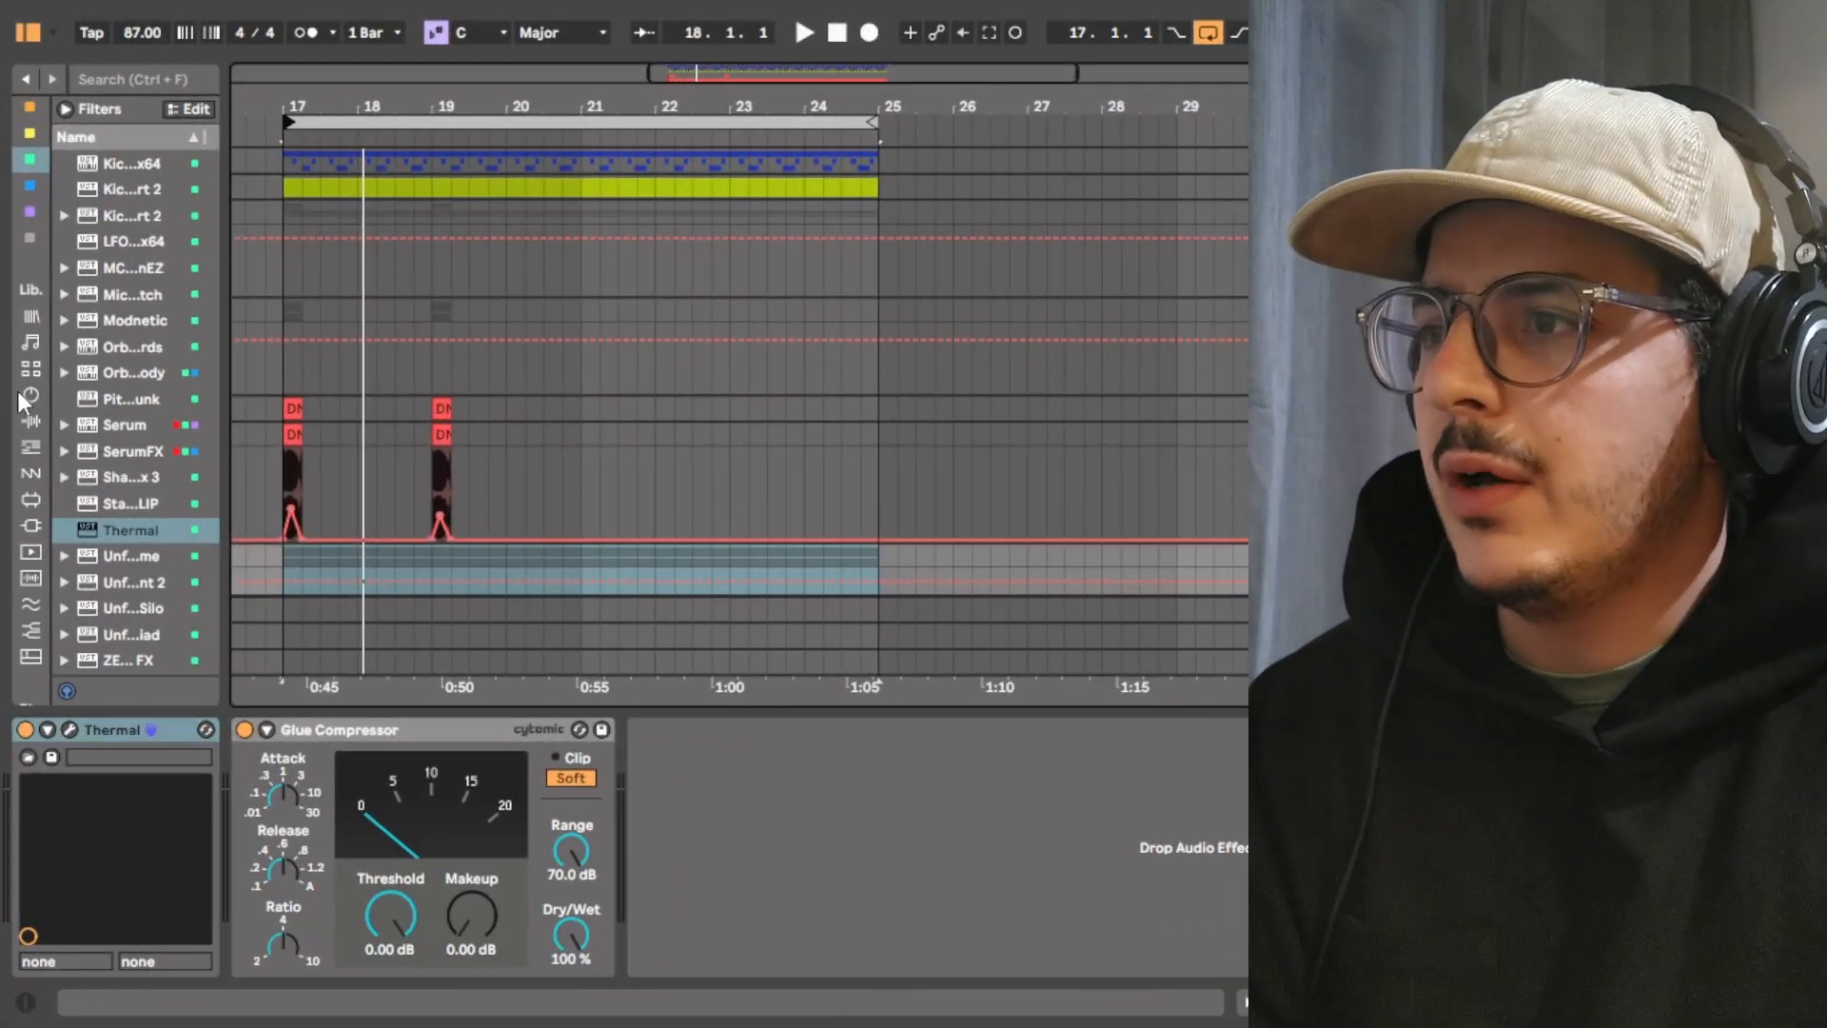
List the instruments in the browser and play the looped section from bar 17
{"action": "left_click", "coordinate": [30, 394]}
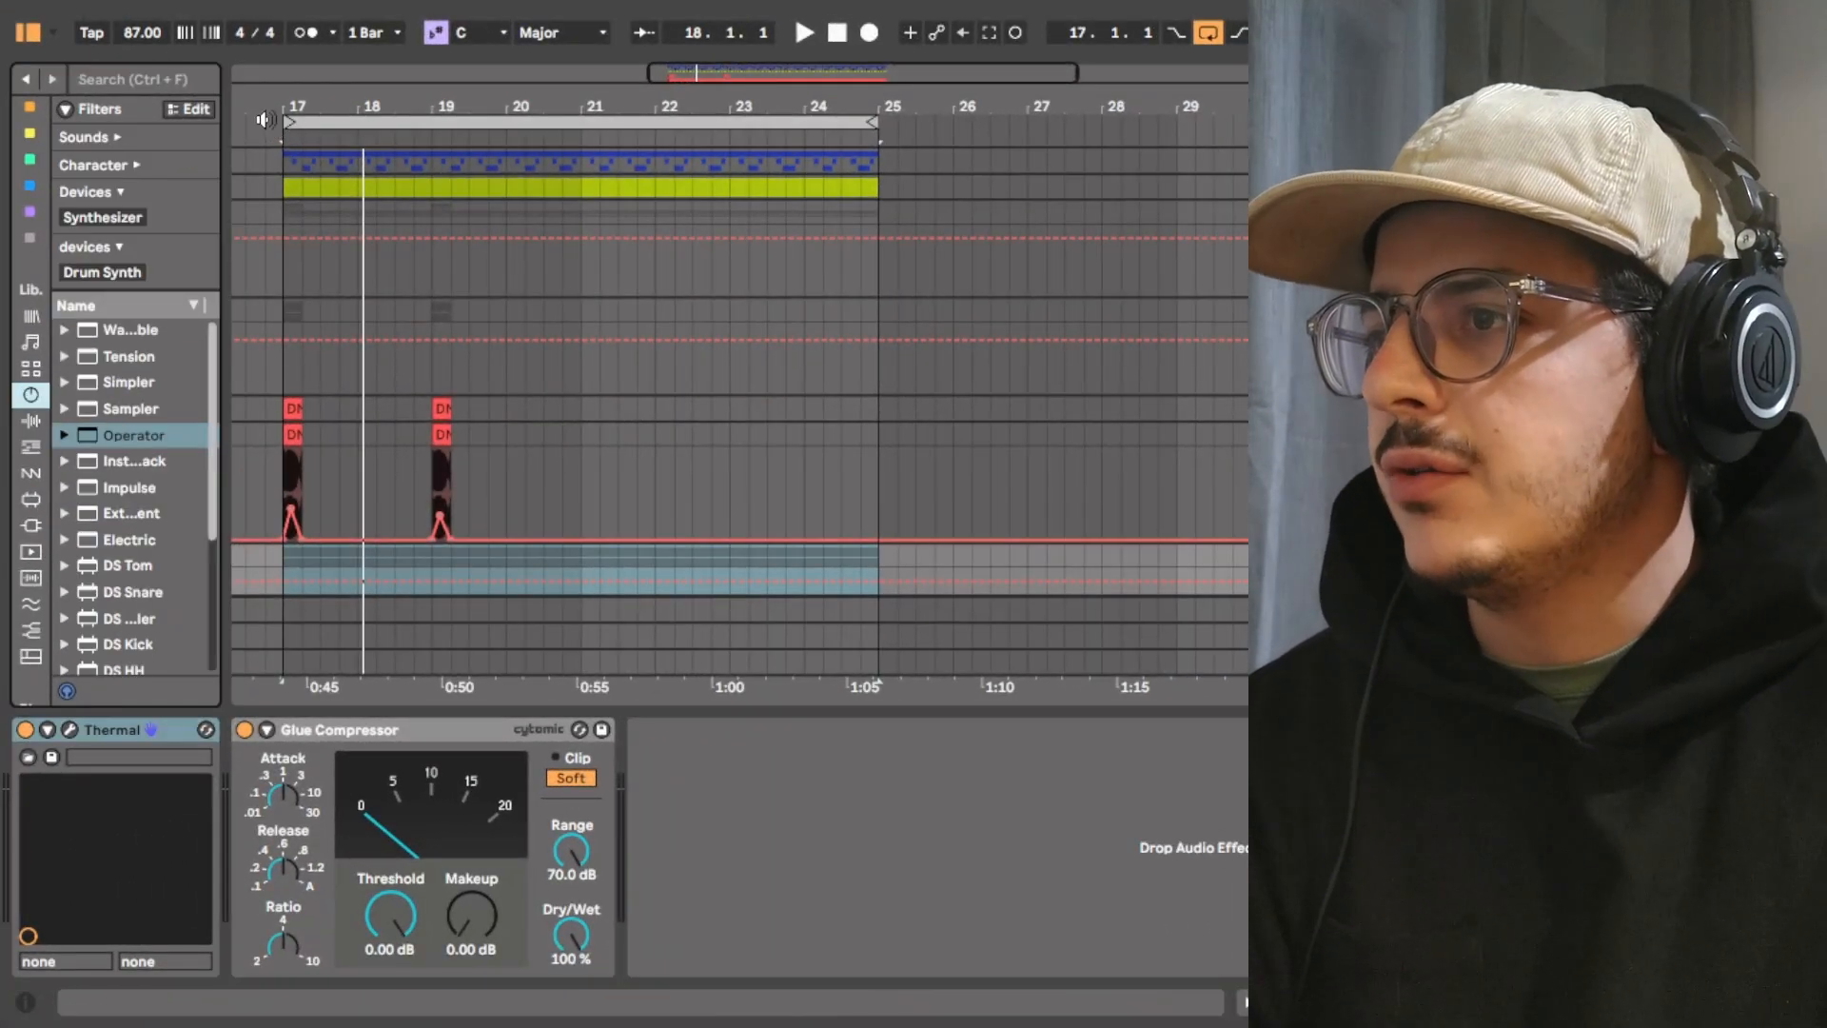
{"action": "left_click", "coordinate": [310, 157]}
{"action": "key", "text": "space"}
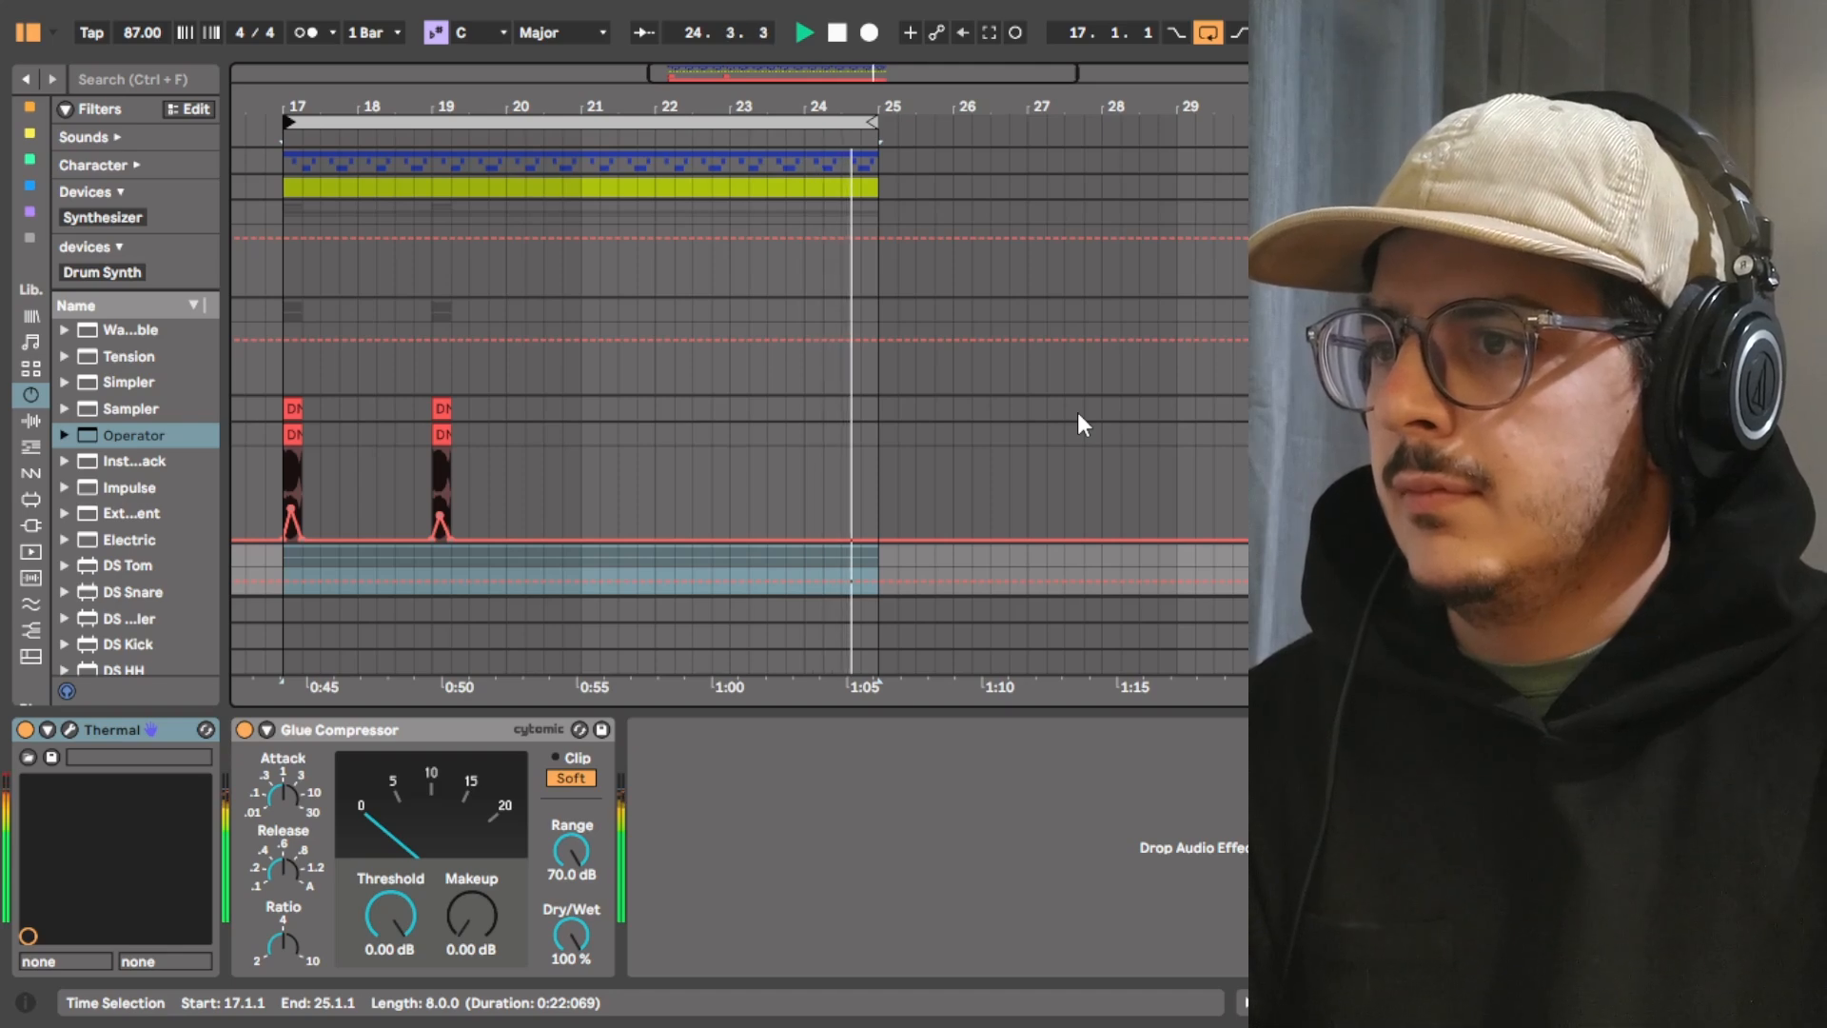
{"action": "key", "text": "space"}
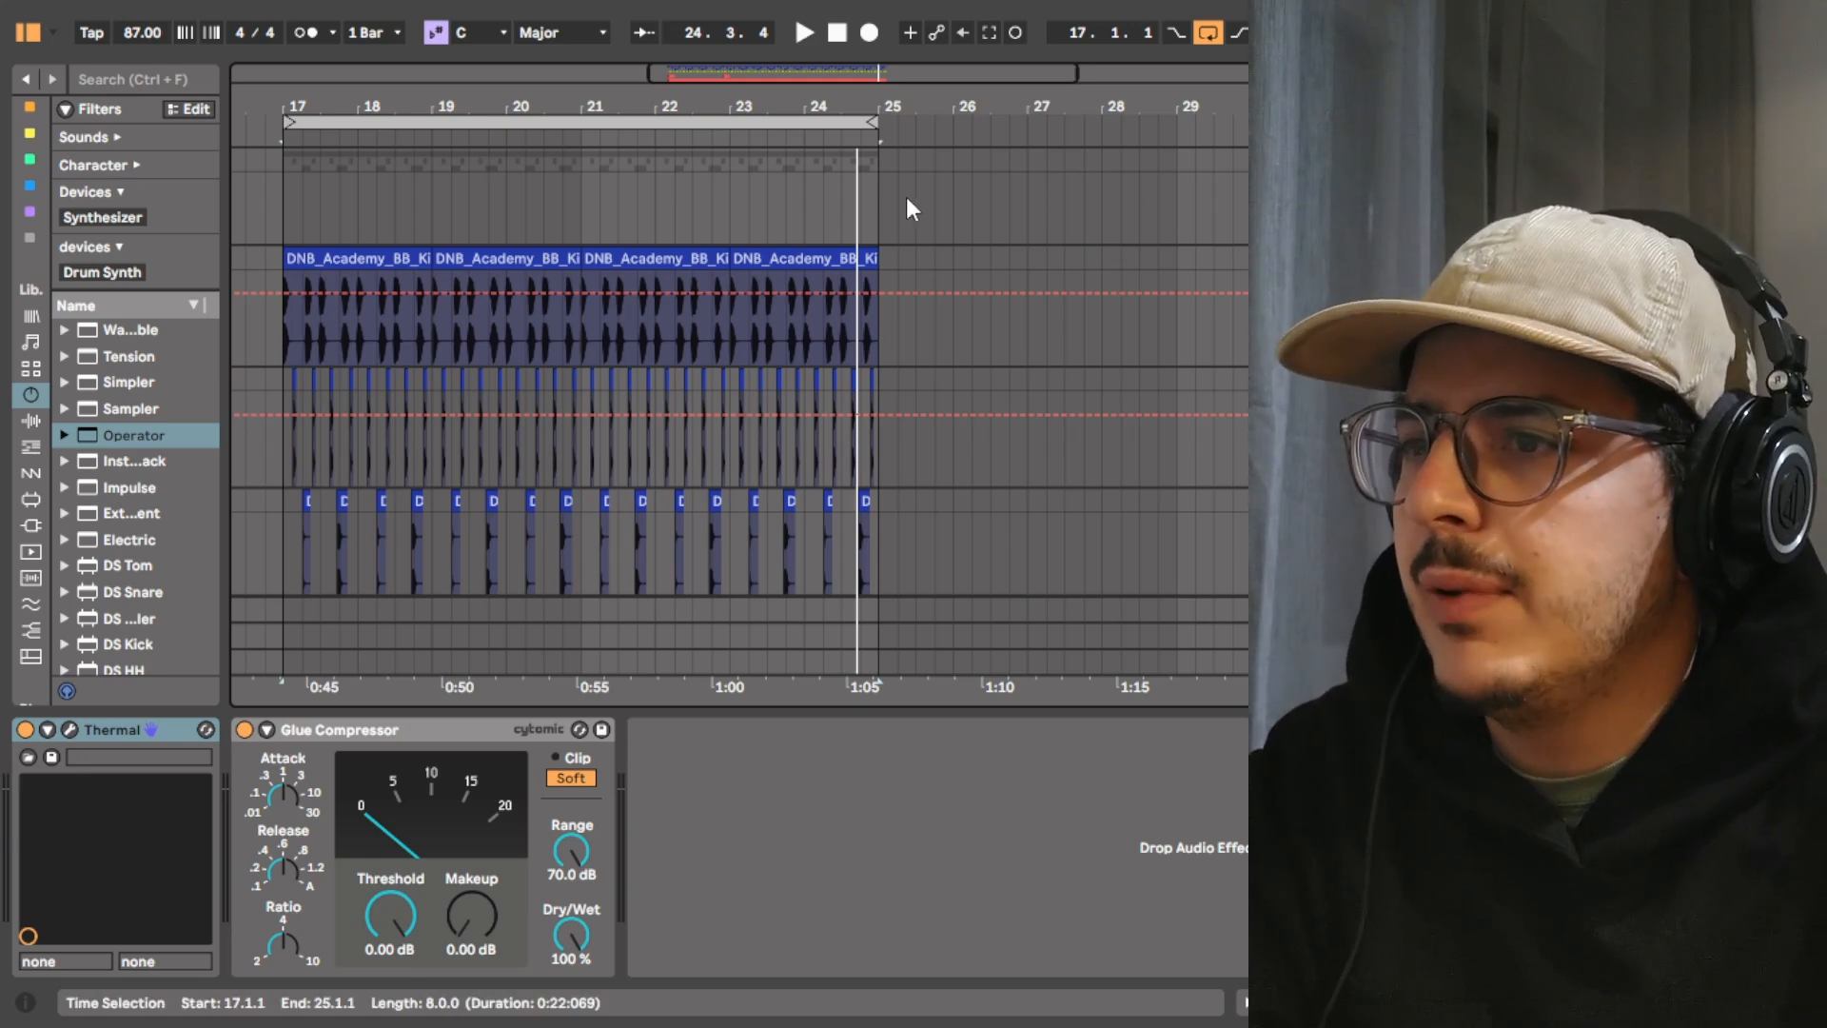
Play the drum group's kick, snare and hat tracks over the loop range starting at bar 17
{"action": "left_click_drag", "start_coordinate": [715, 114], "coordinate": [725, 112]}
{"action": "left_click", "coordinate": [763, 122]}
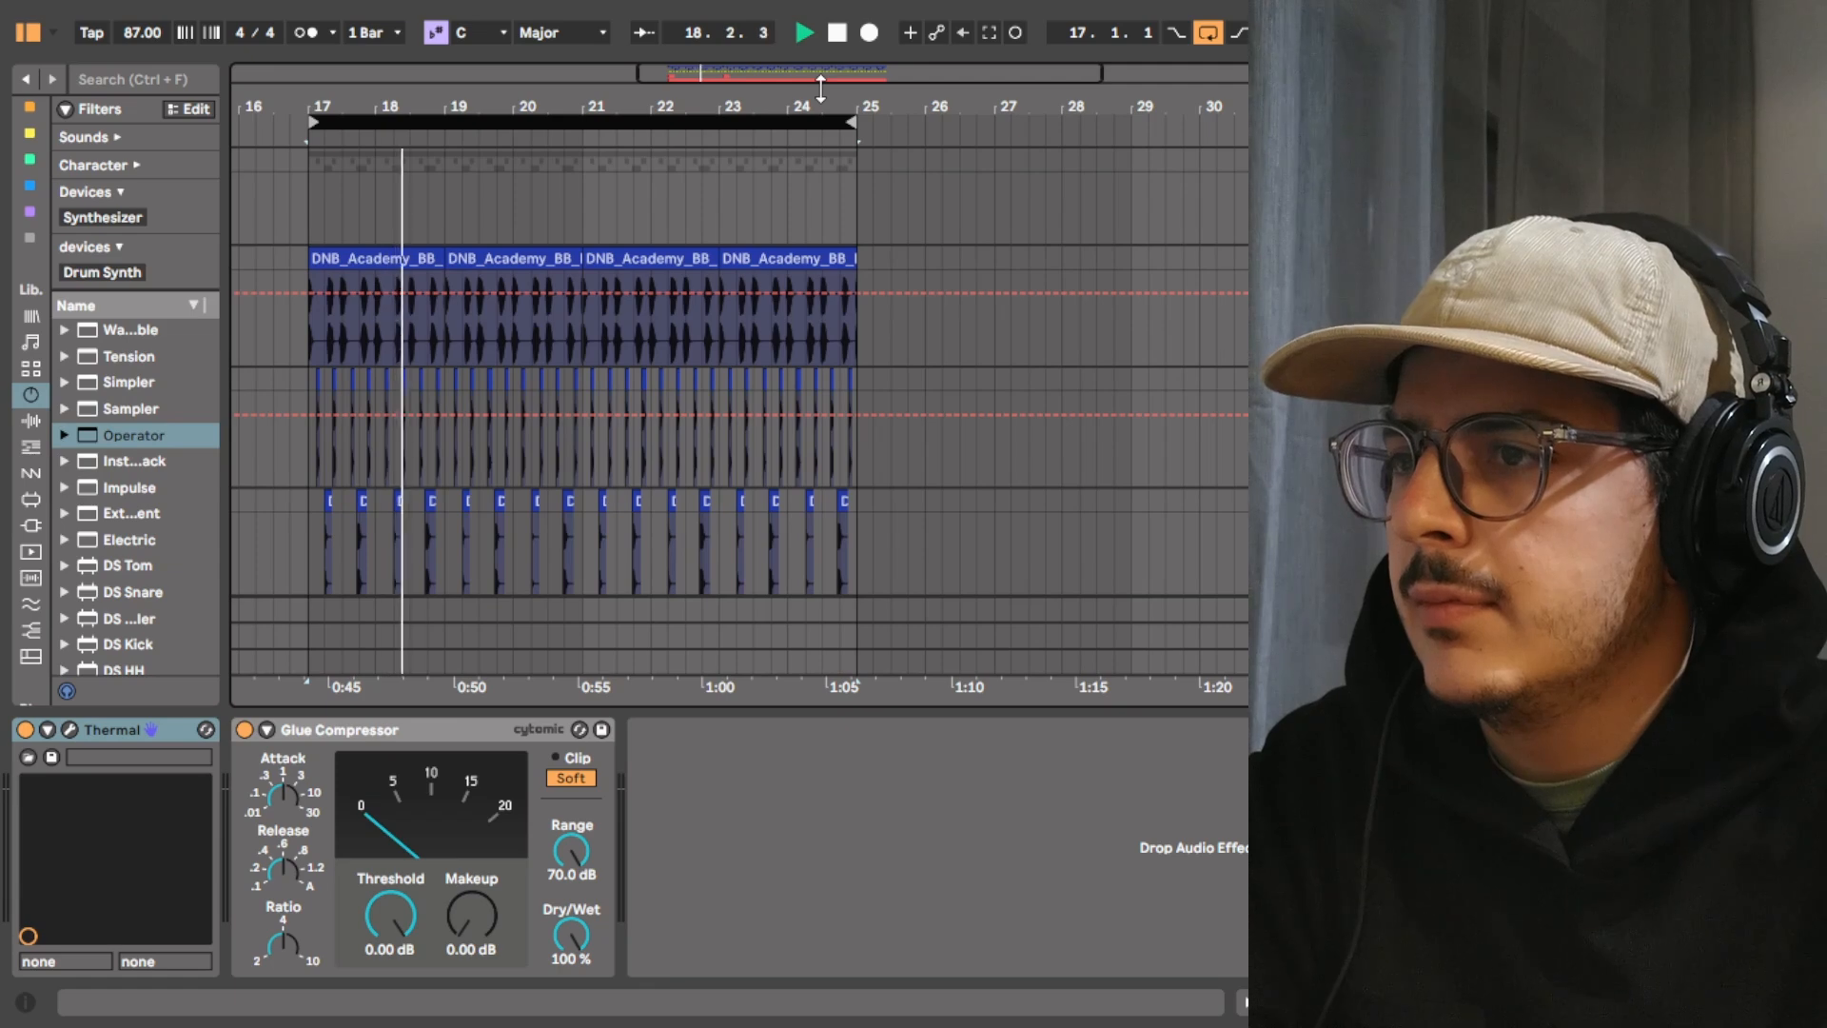
{"action": "left_click", "coordinate": [839, 39]}
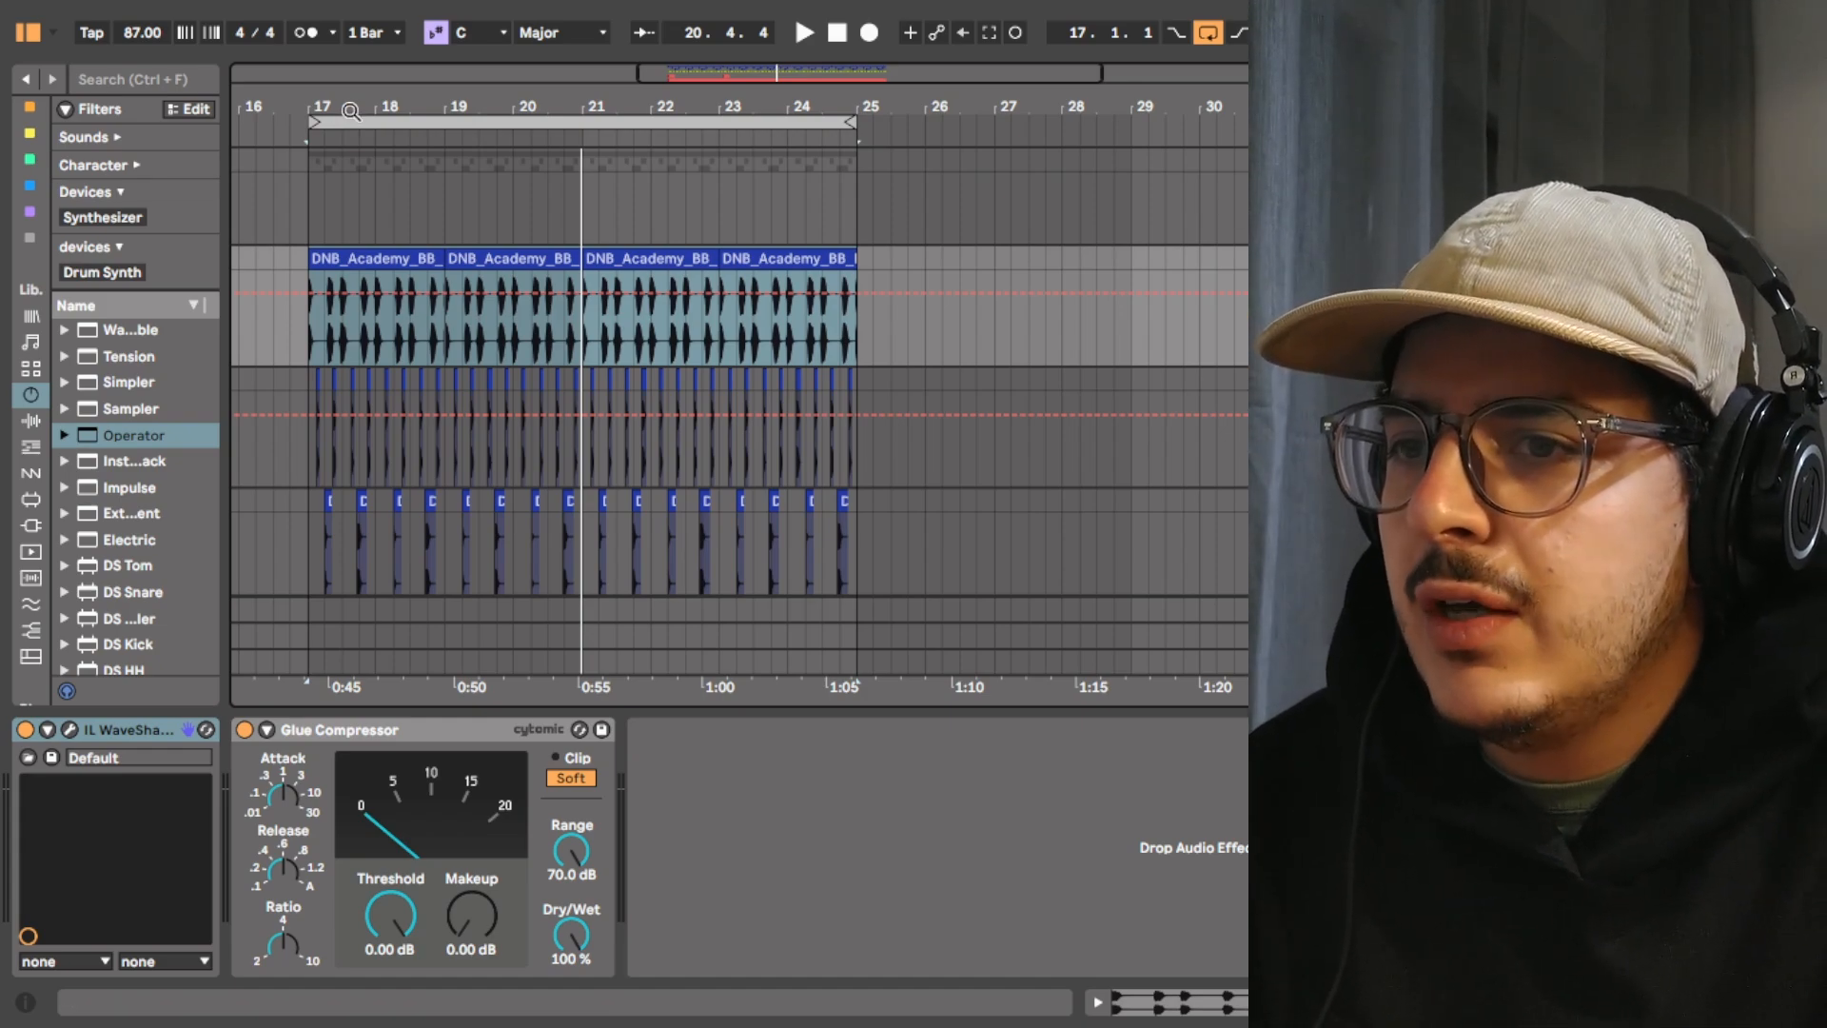
Select the first DNB_Academy_BB_Kick_Loop_02 clip and listen to the kick from bar 17
{"action": "left_click_drag", "start_coordinate": [351, 108], "coordinate": [400, 200]}
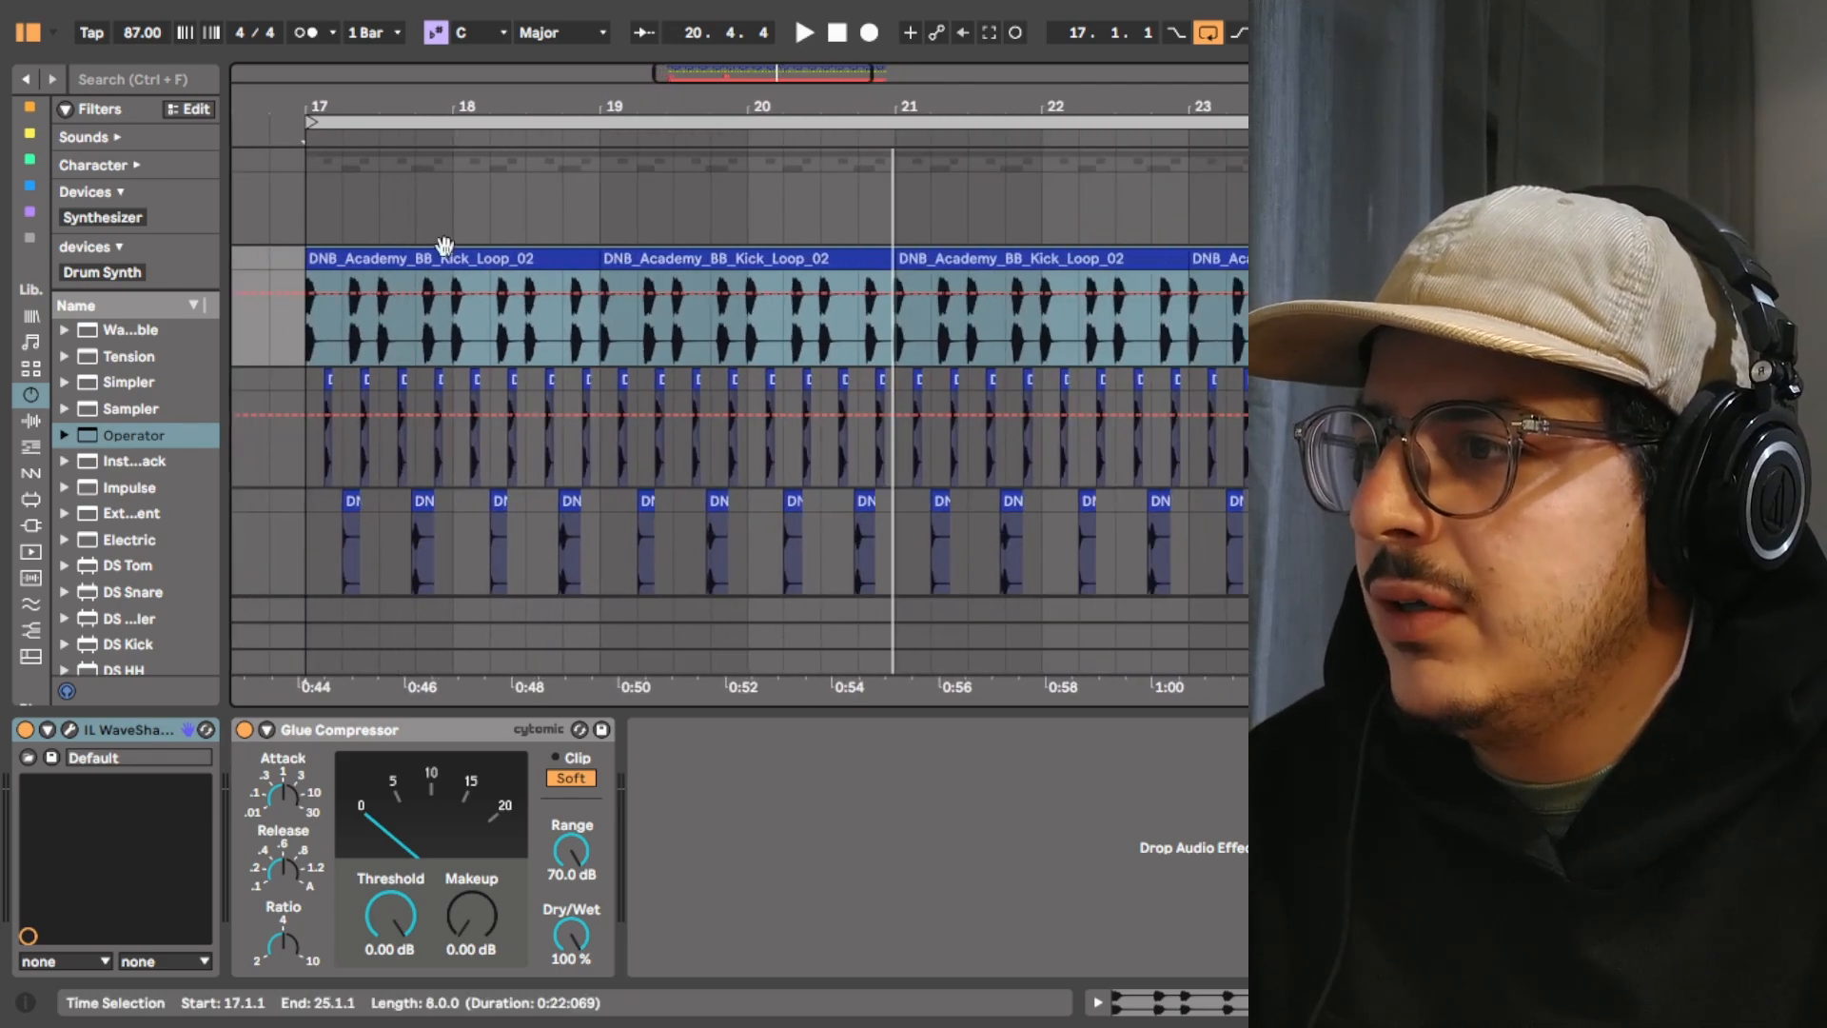
{"action": "left_click", "coordinate": [447, 257]}
{"action": "left_click", "coordinate": [293, 123]}
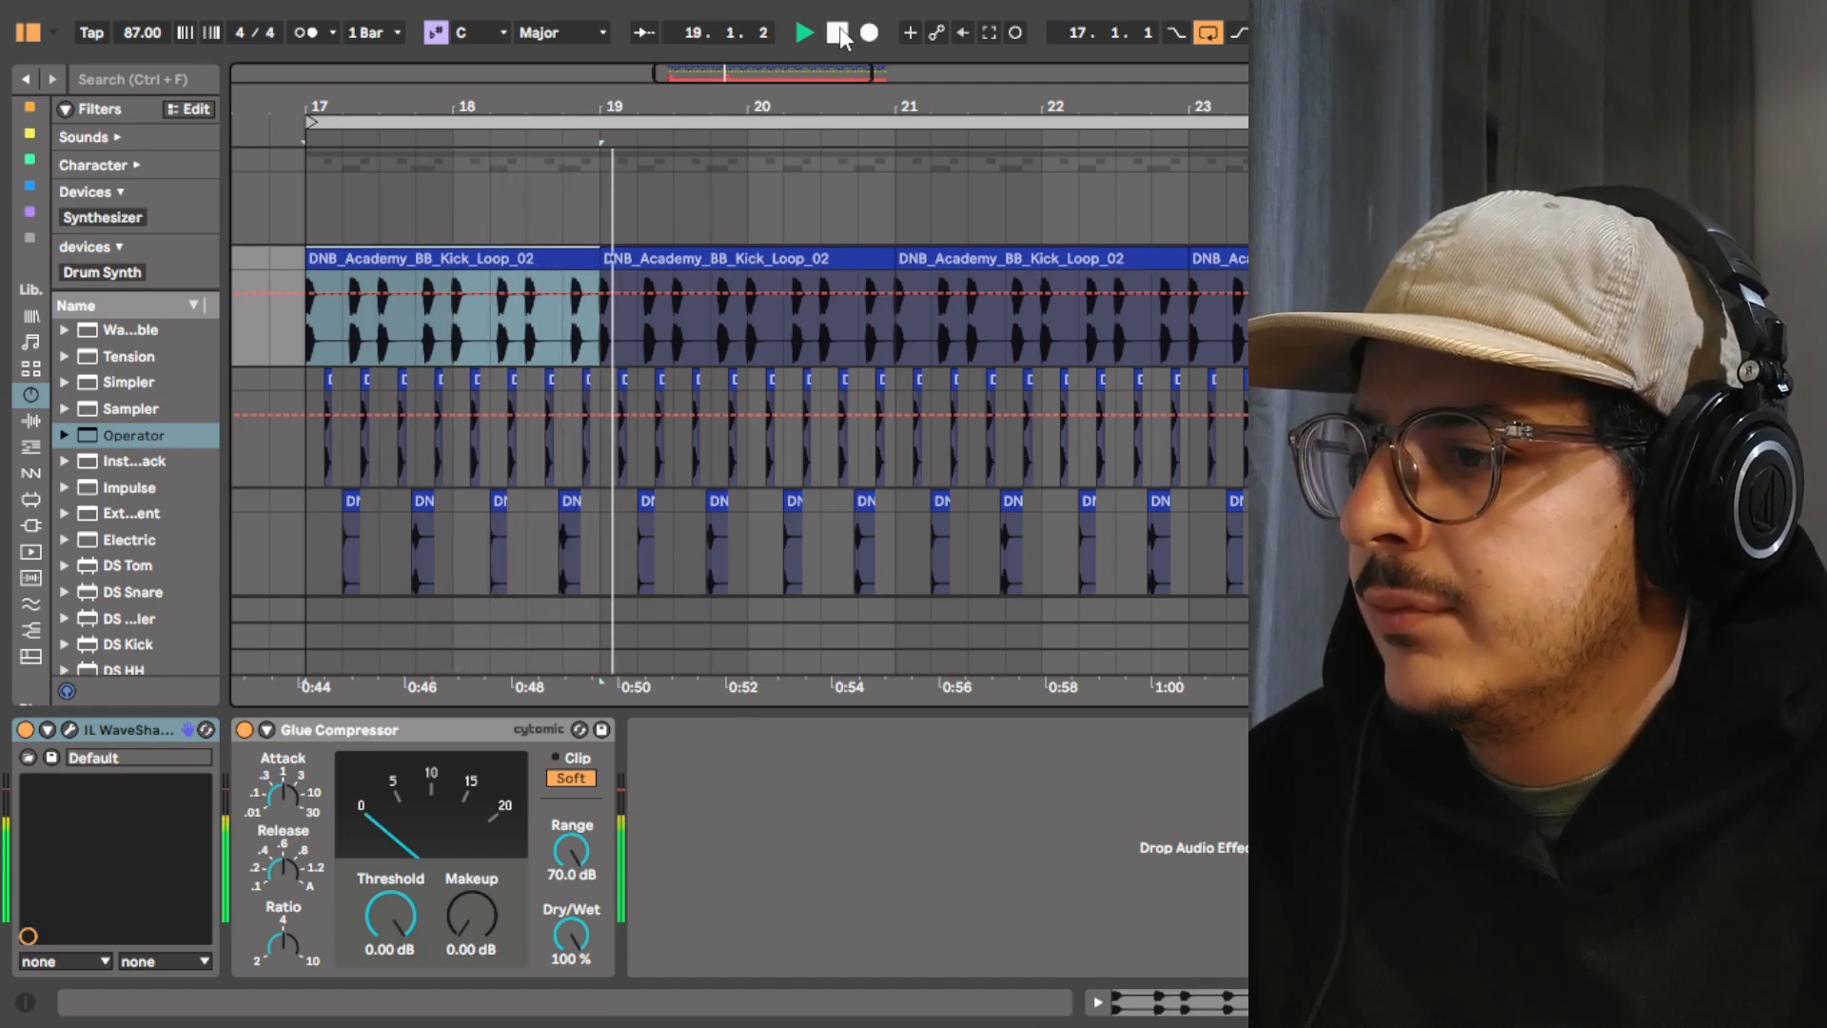
{"action": "left_click", "coordinate": [839, 32]}
Open the kick track's IL WaveShaper, examine its distortion curve and close the plugin window
{"action": "left_click", "coordinate": [69, 729]}
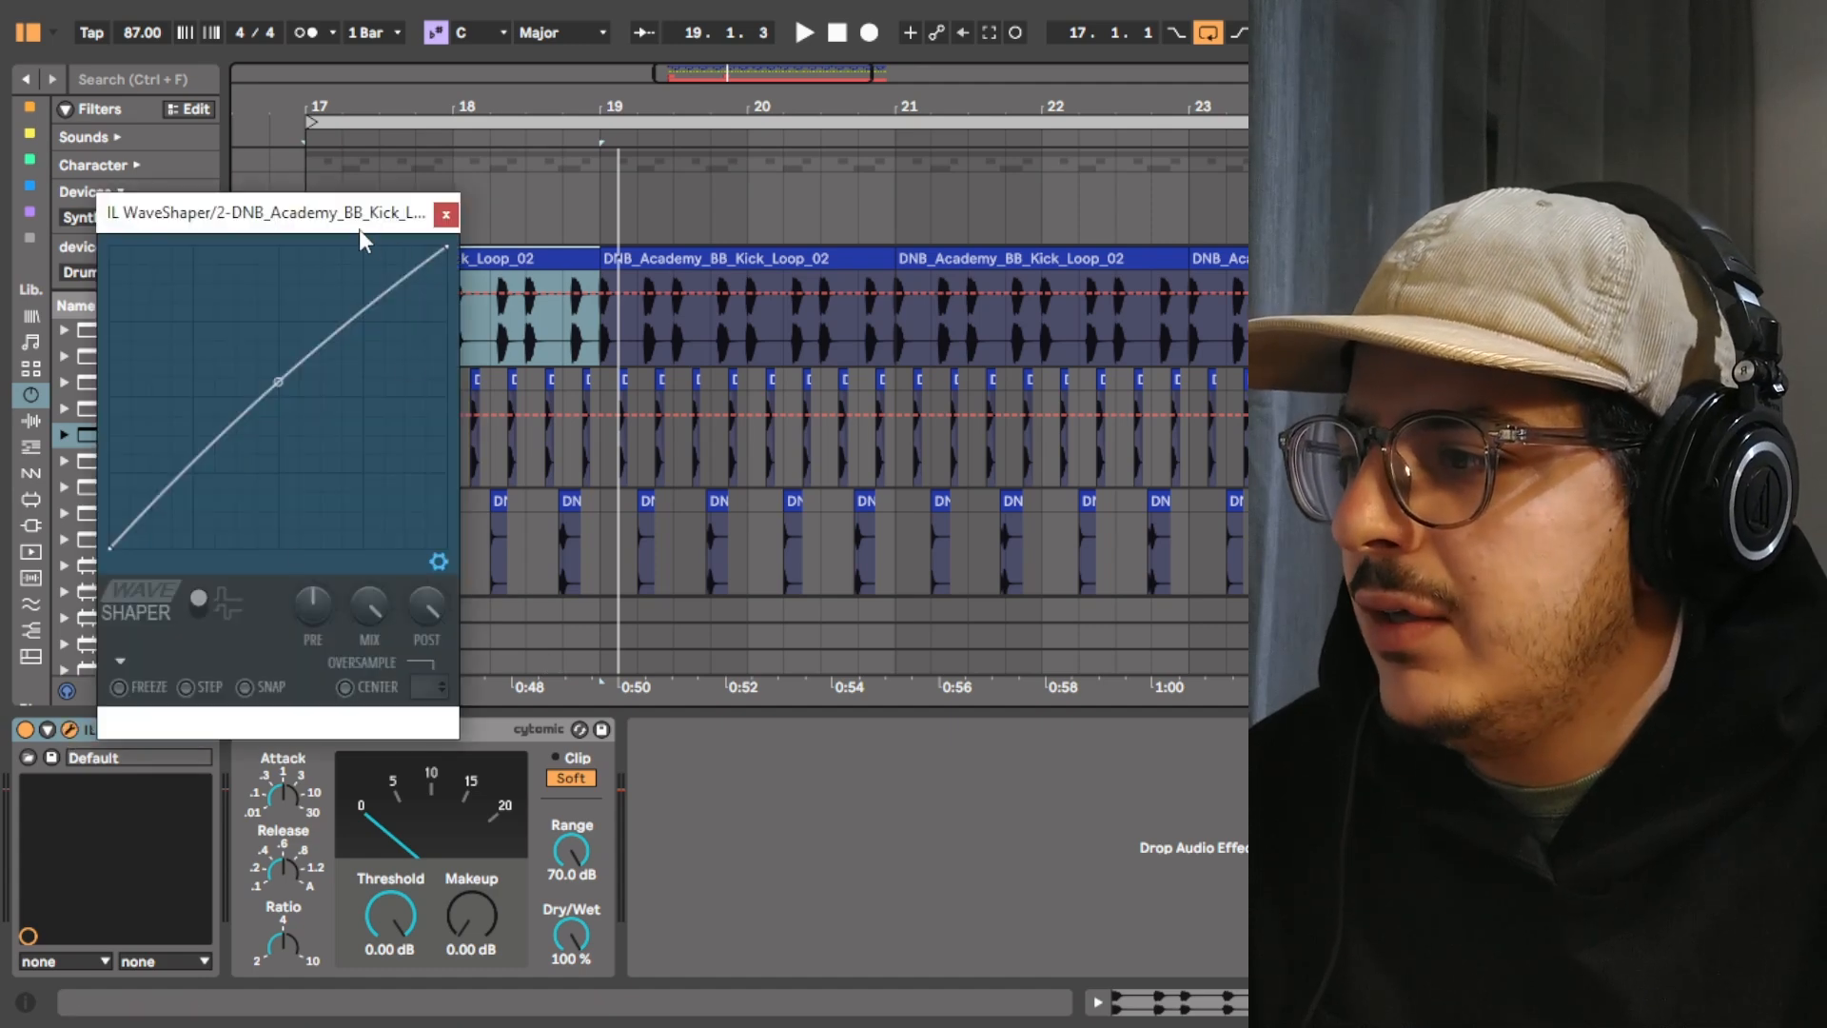
{"action": "left_click_drag", "start_coordinate": [359, 232], "coordinate": [576, 176]}
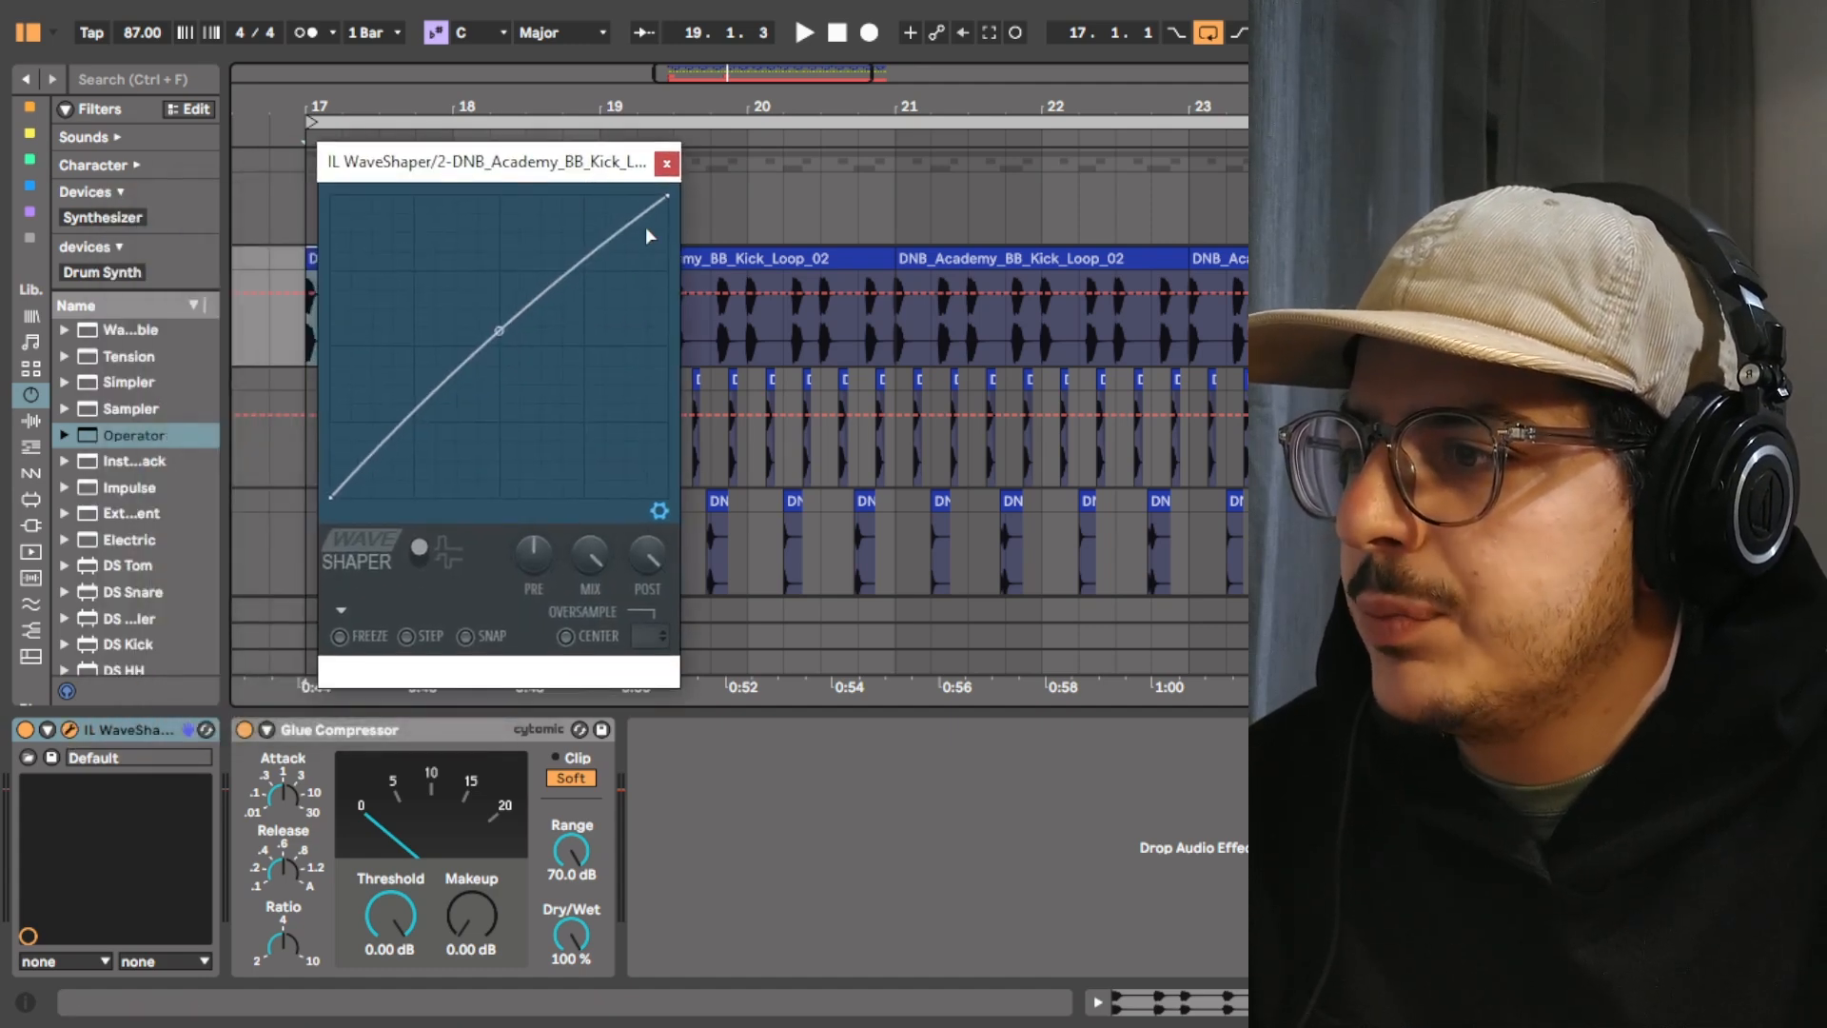
{"action": "left_click", "coordinate": [666, 162]}
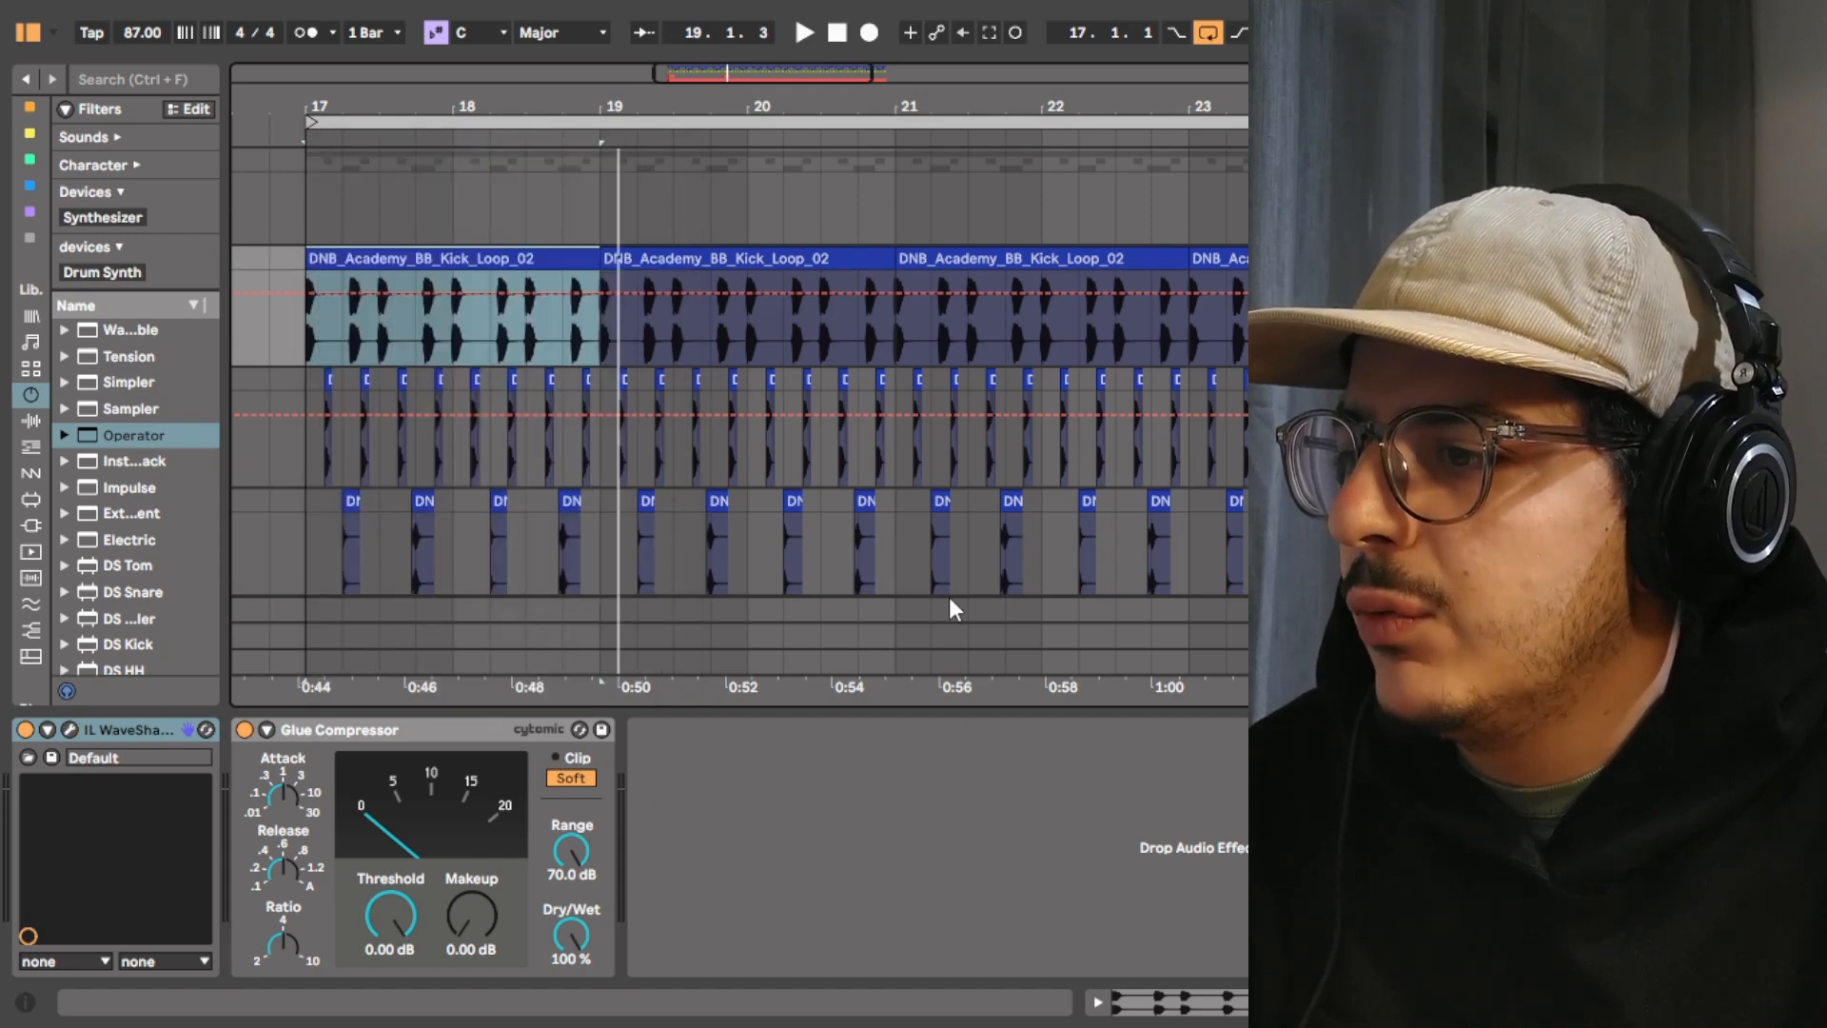
Show the first kick clip's sample settings and try a transient envelope of 10
{"action": "key", "text": "shift+Tab"}
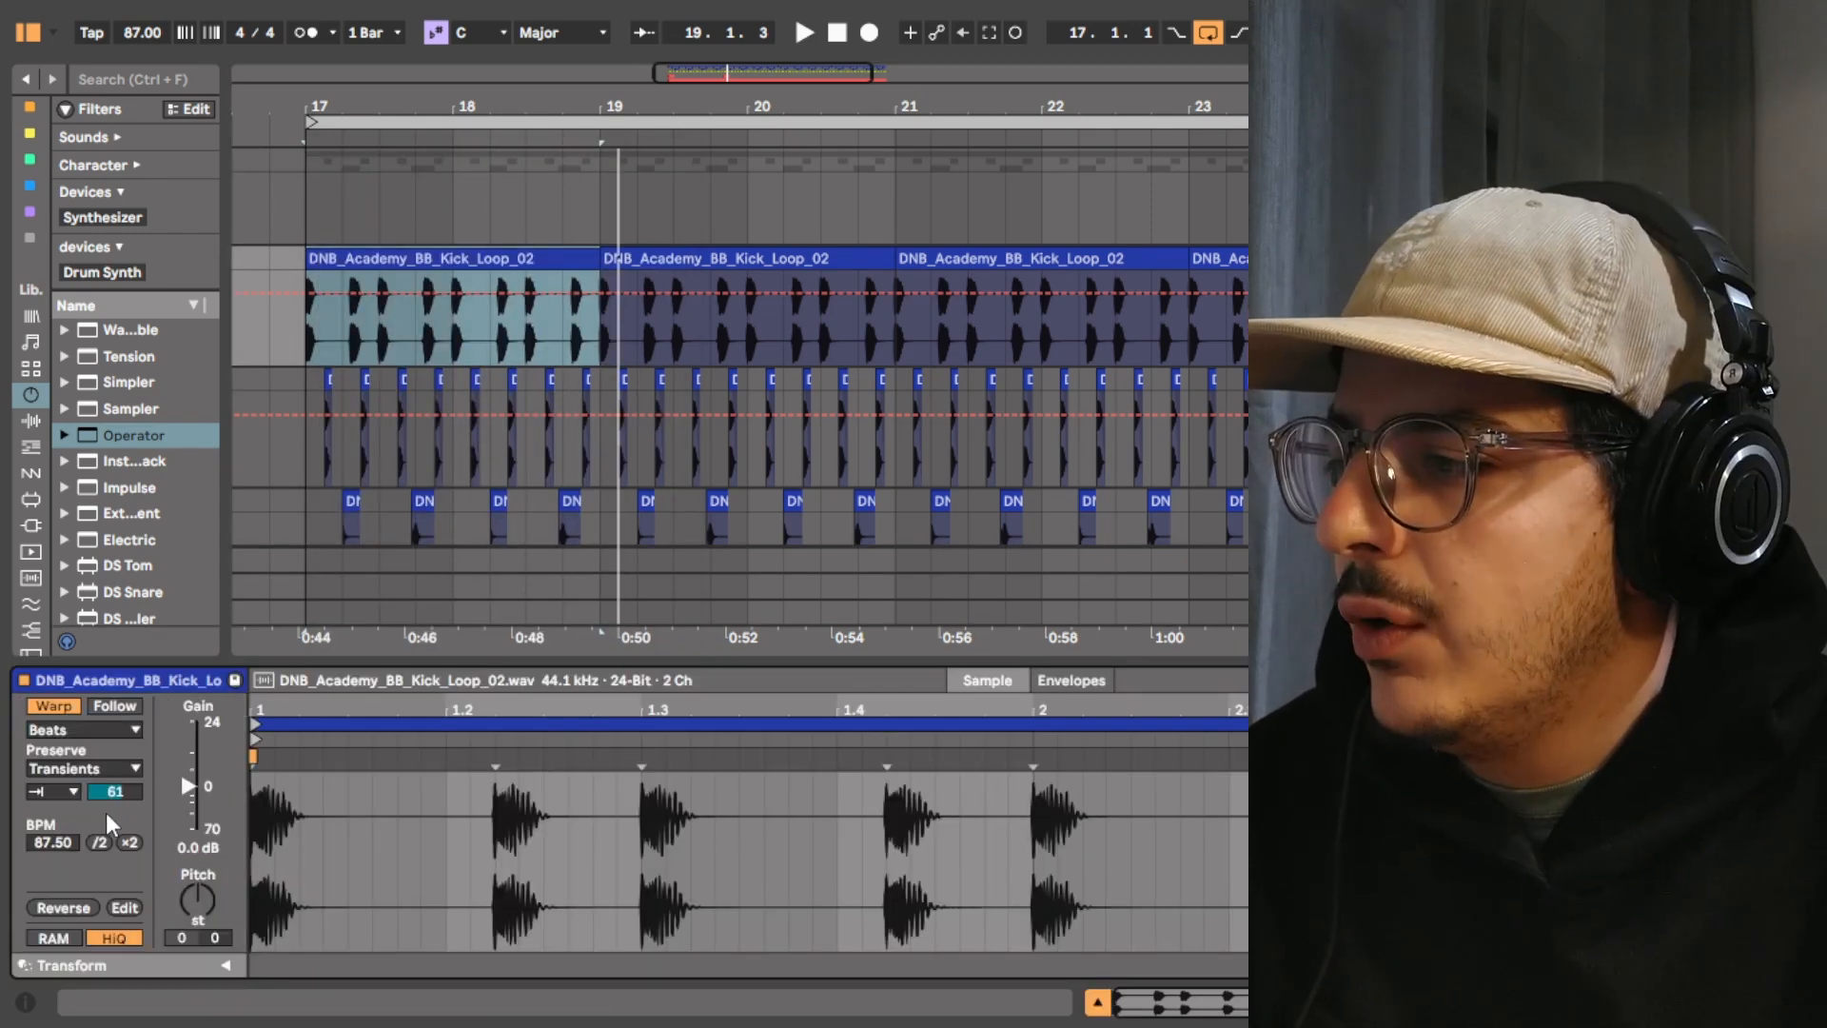
{"action": "left_click", "coordinate": [72, 791]}
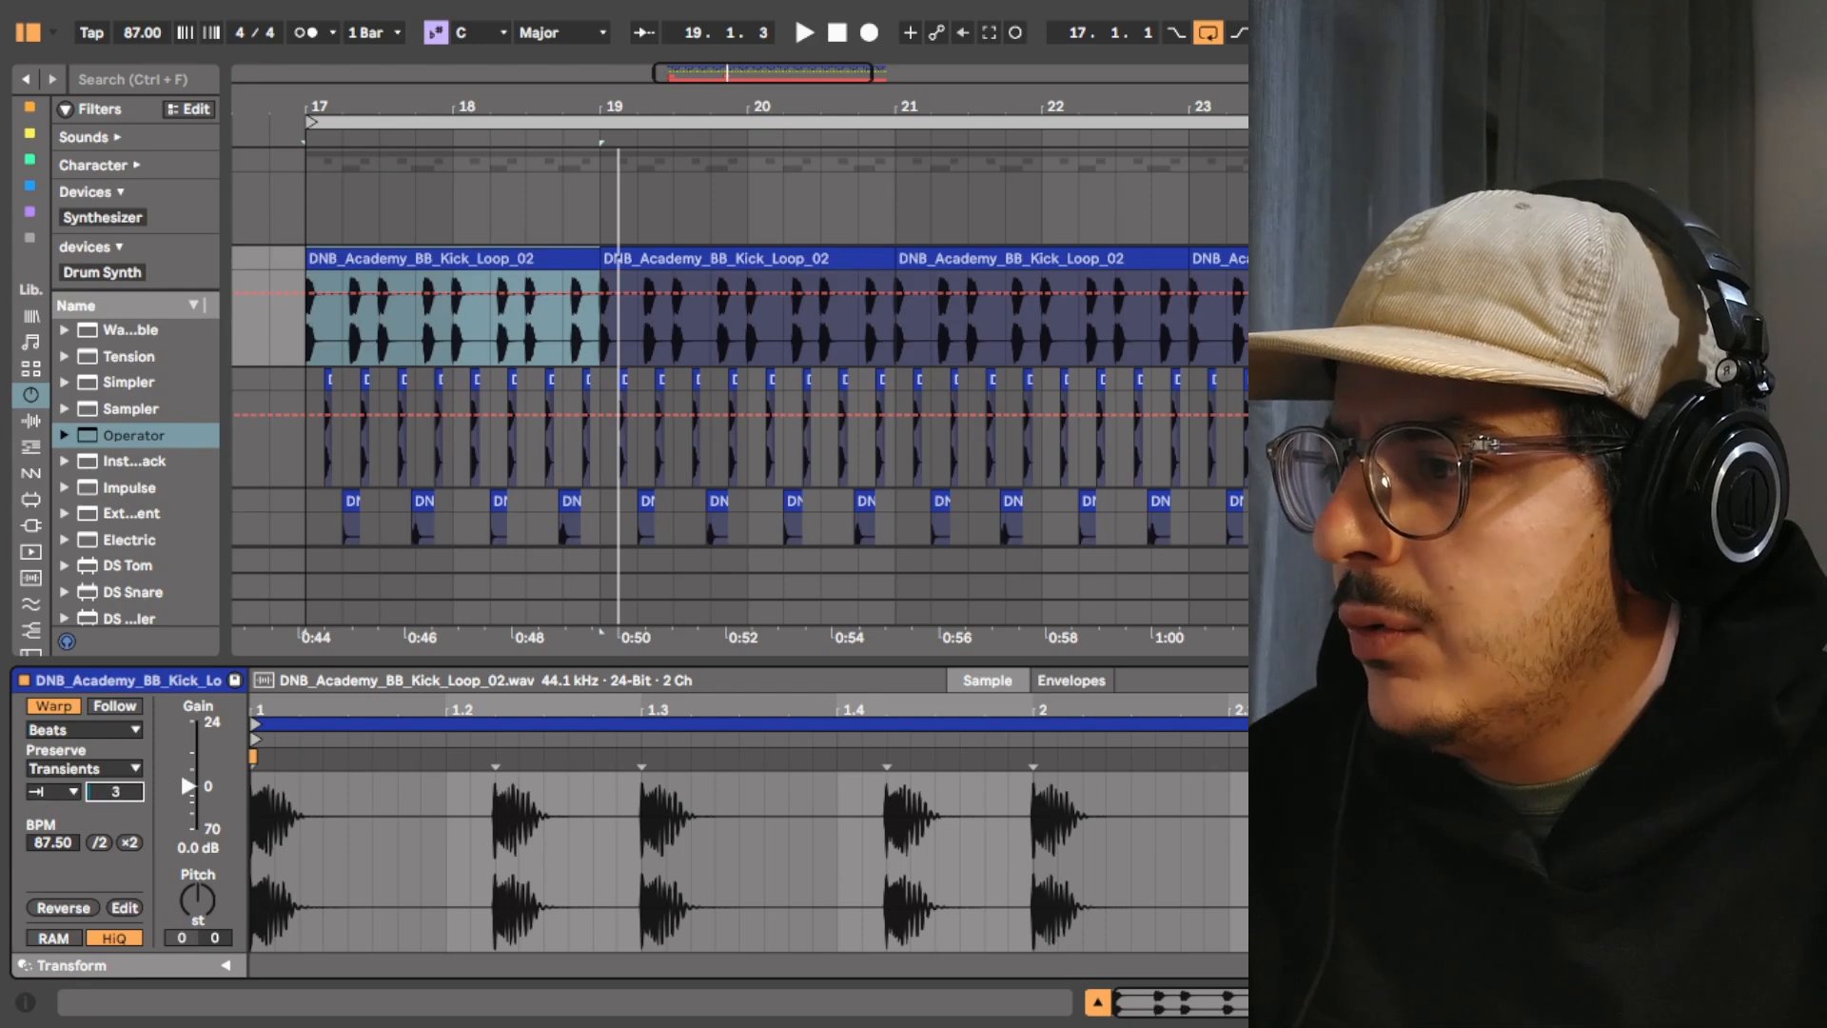
{"action": "type", "text": "26"}
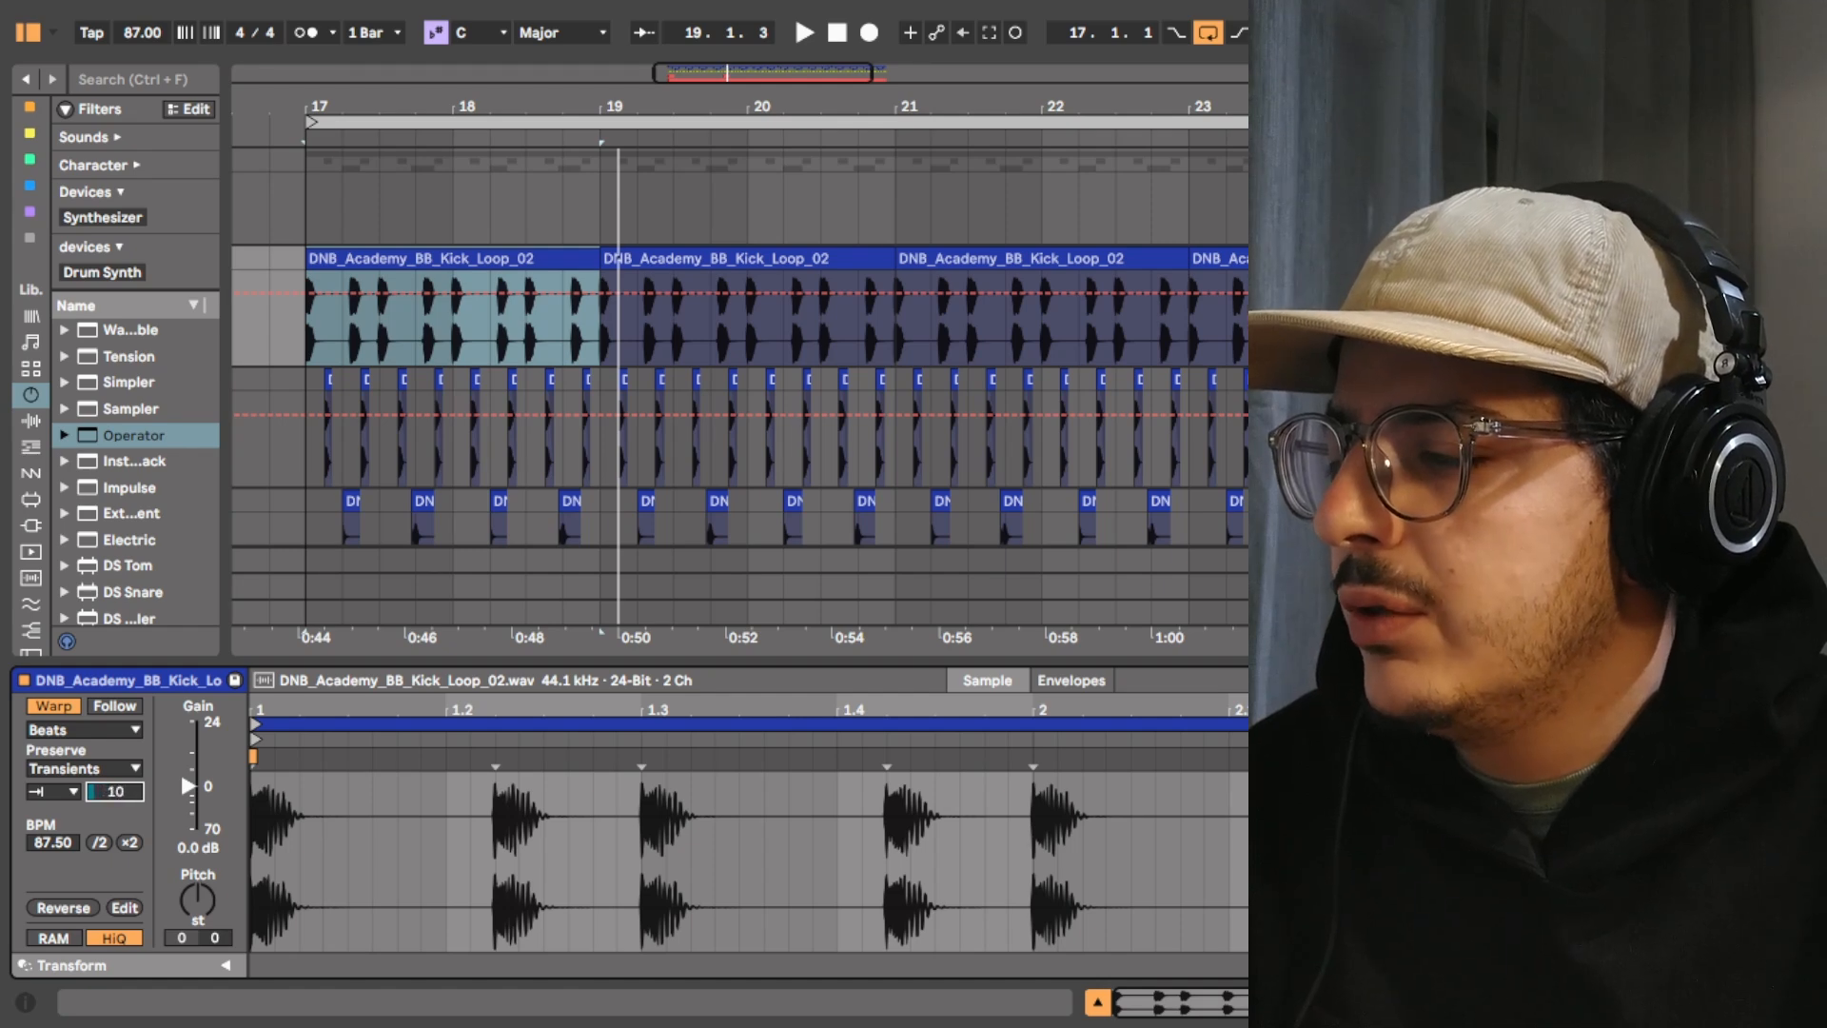
Play the kick loops while trying transient envelope values of 57, 50 and 47 on the first clip
{"action": "left_click", "coordinate": [314, 124]}
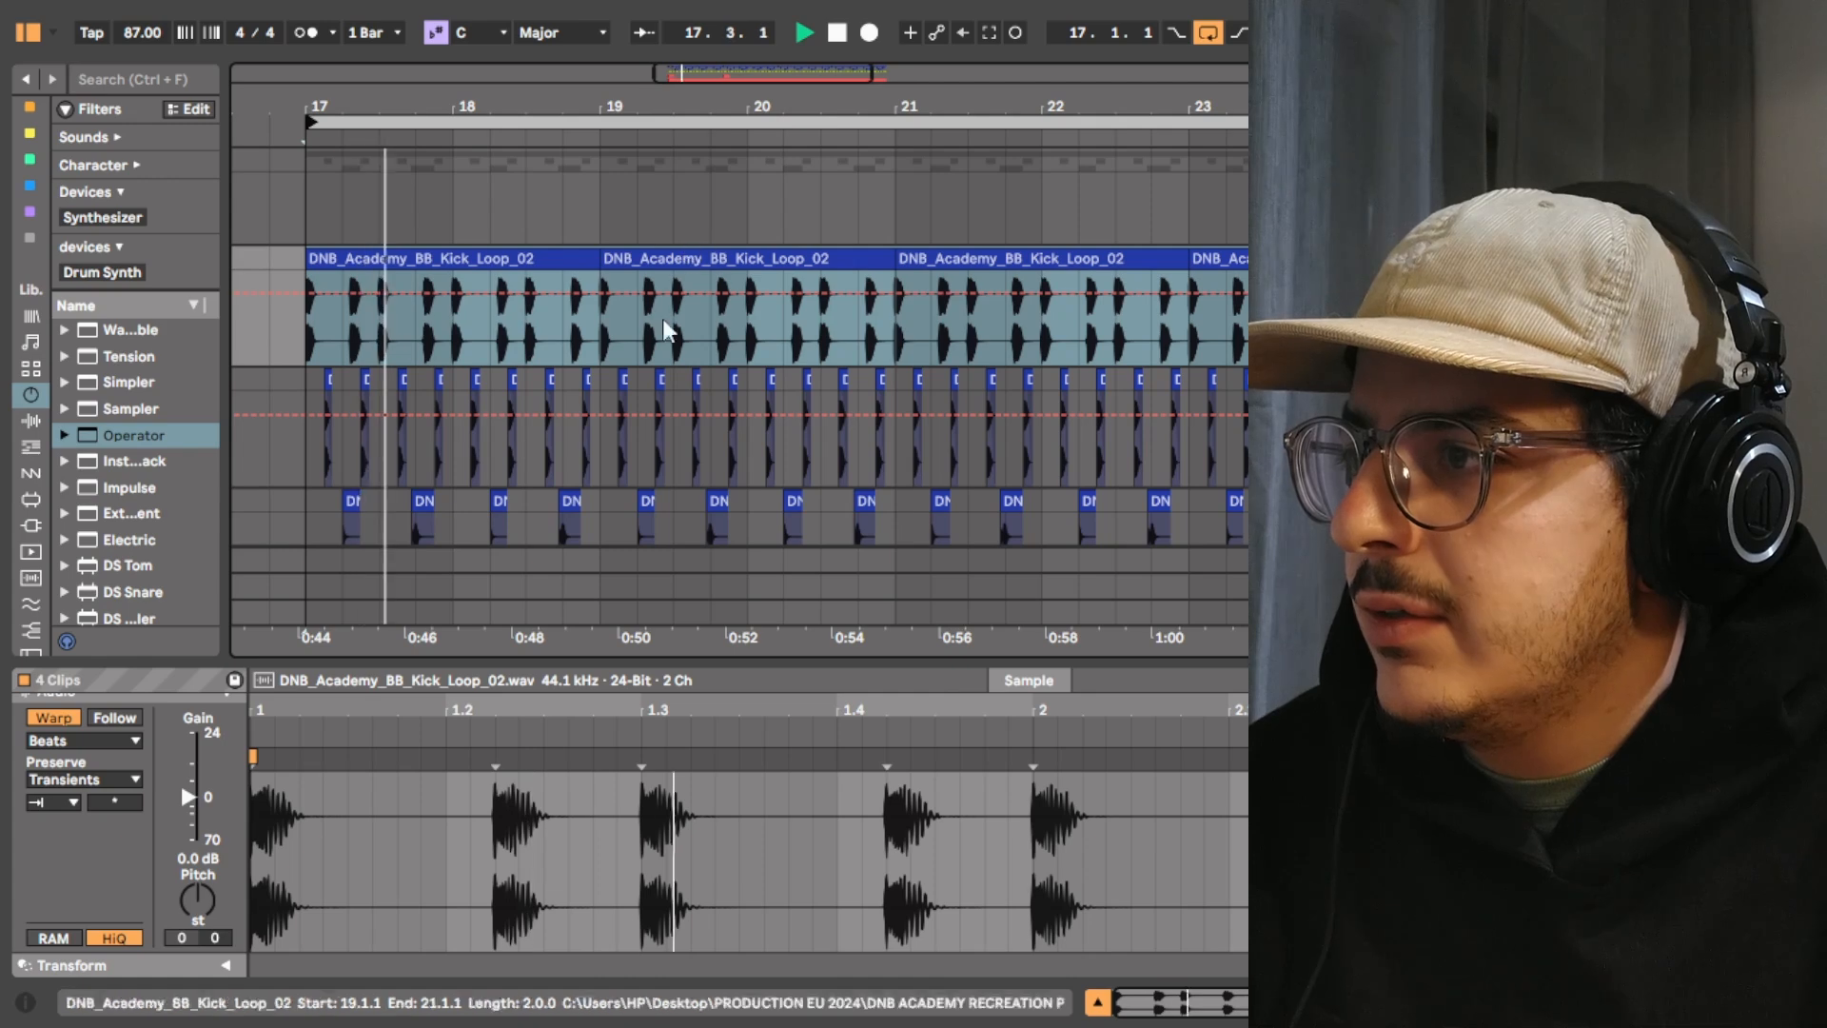
{"action": "left_click", "coordinate": [119, 804]}
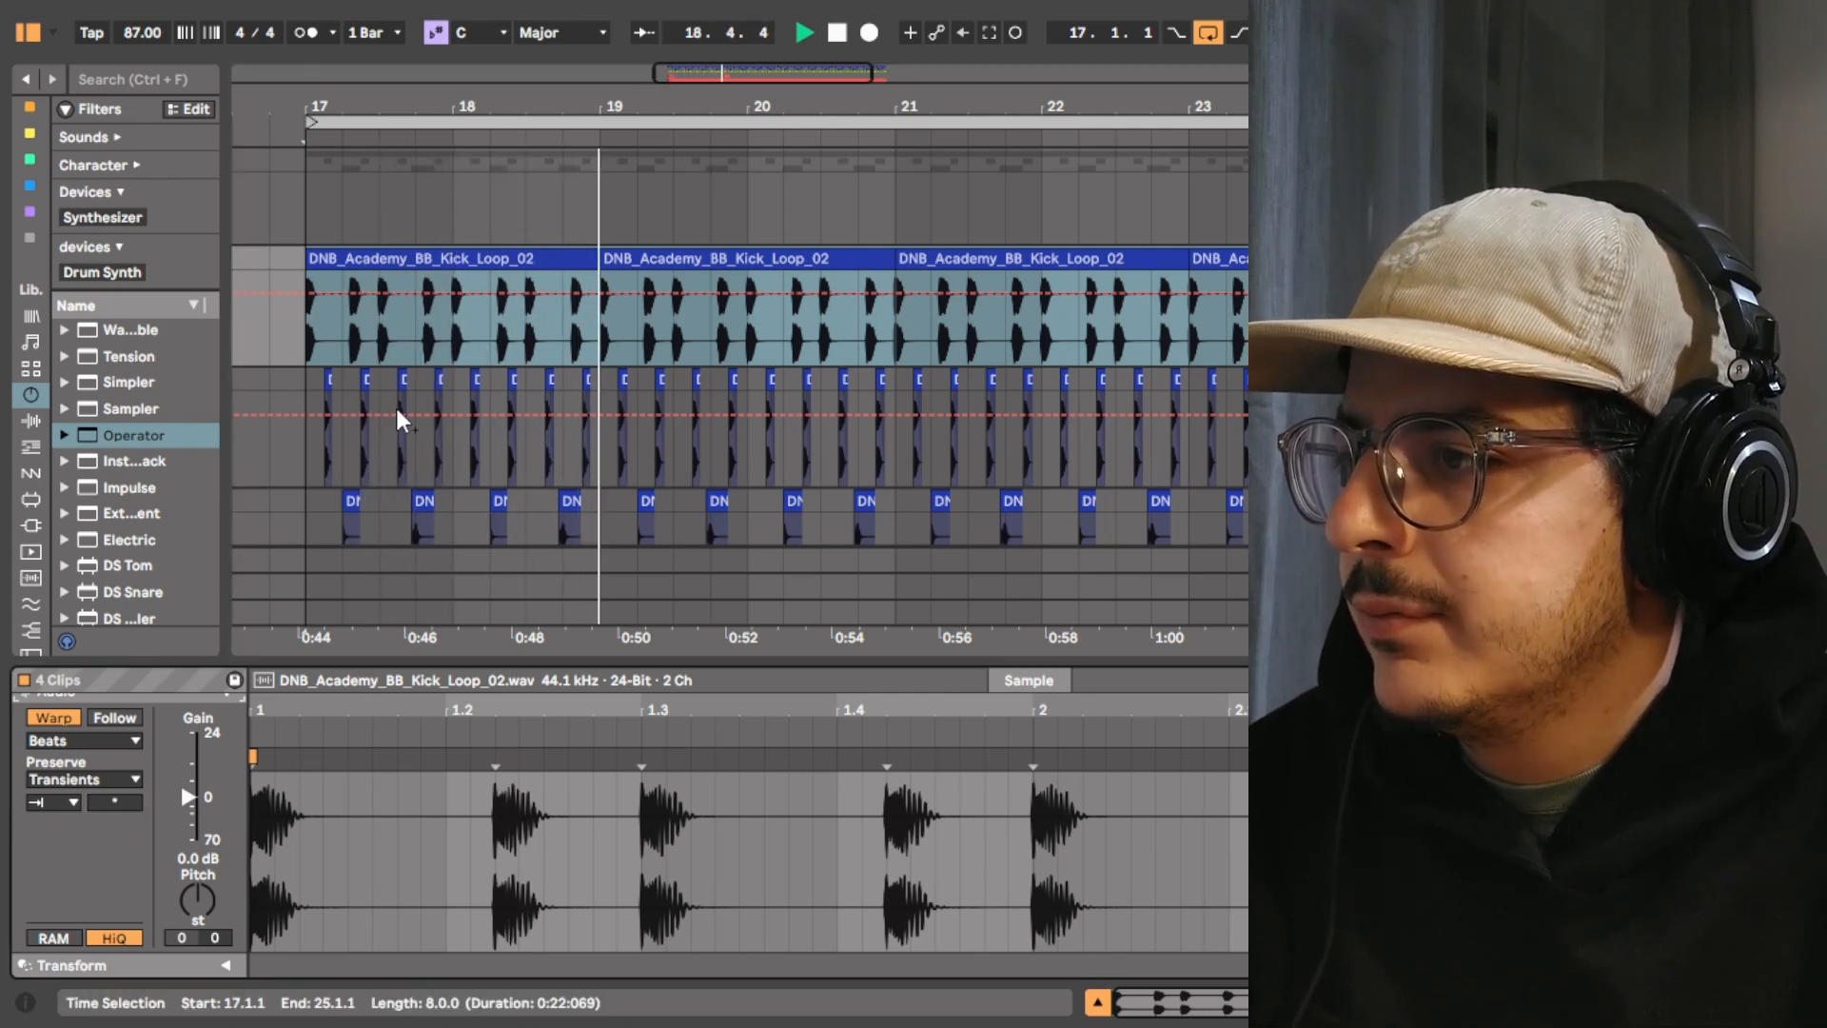
{"action": "left_click", "coordinate": [511, 258]}
{"action": "left_click", "coordinate": [511, 258]}
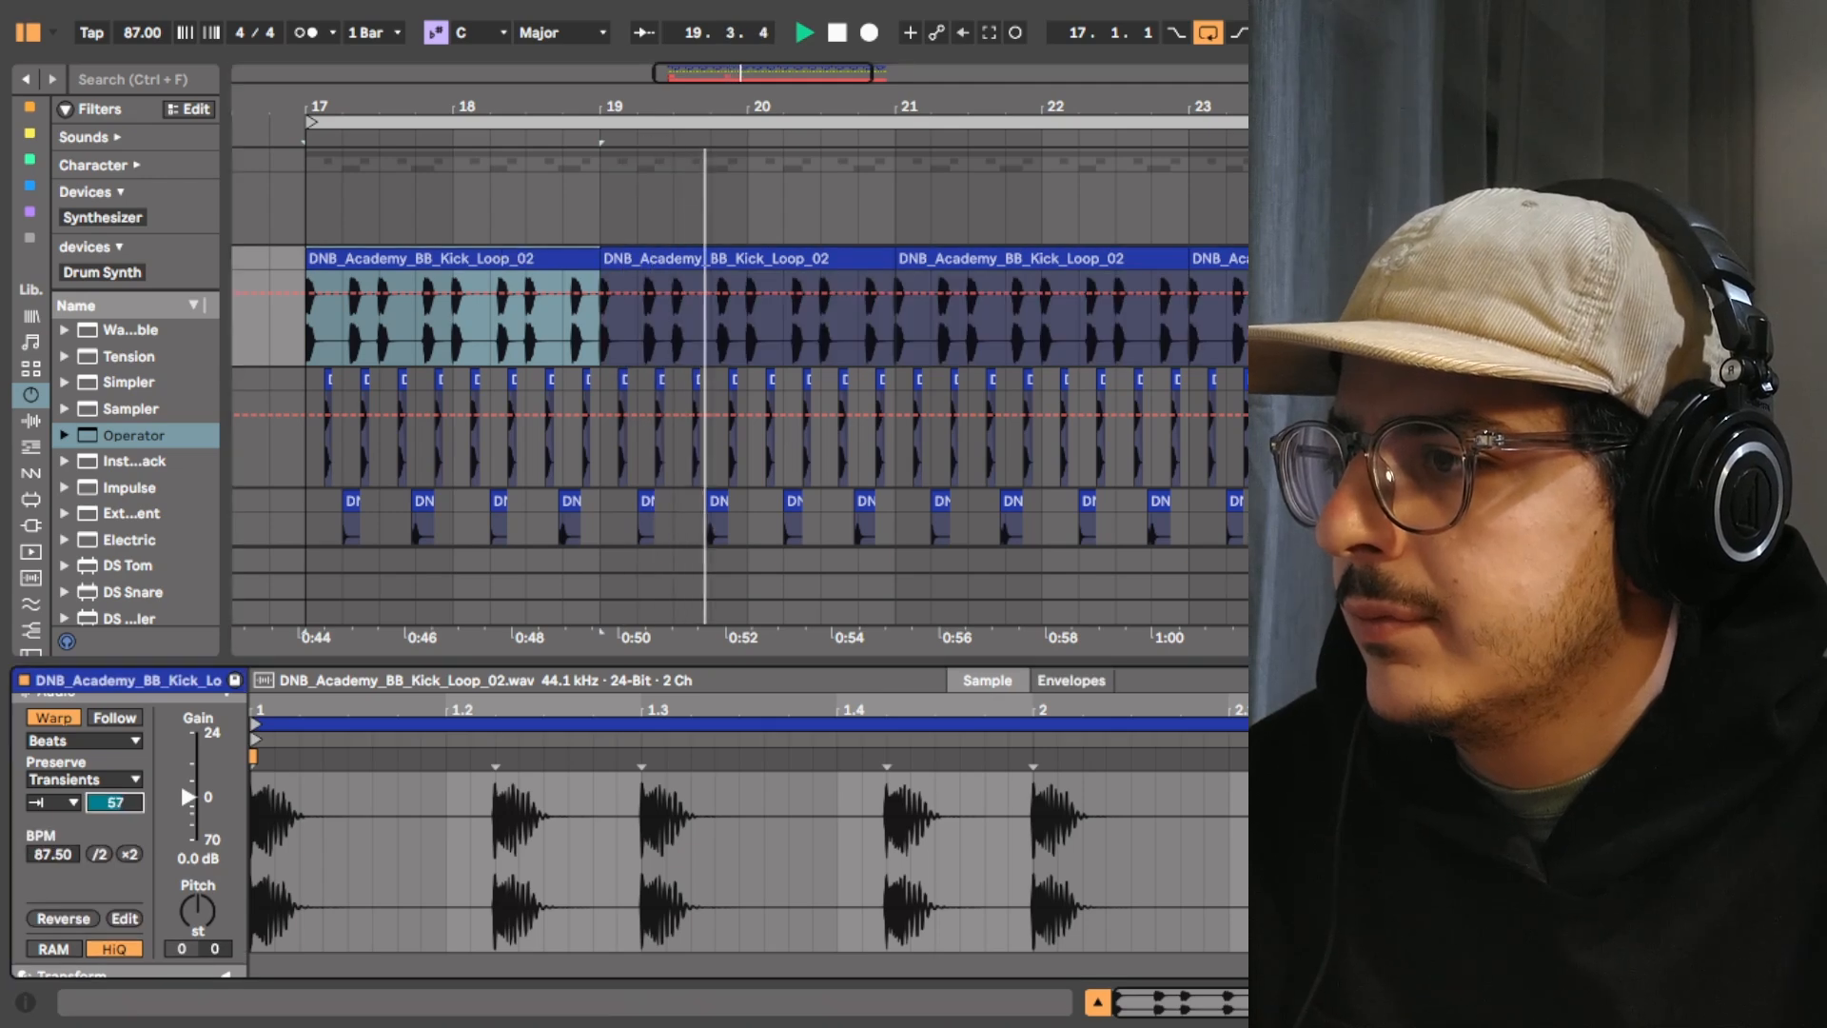
{"action": "left_click", "coordinate": [311, 122]}
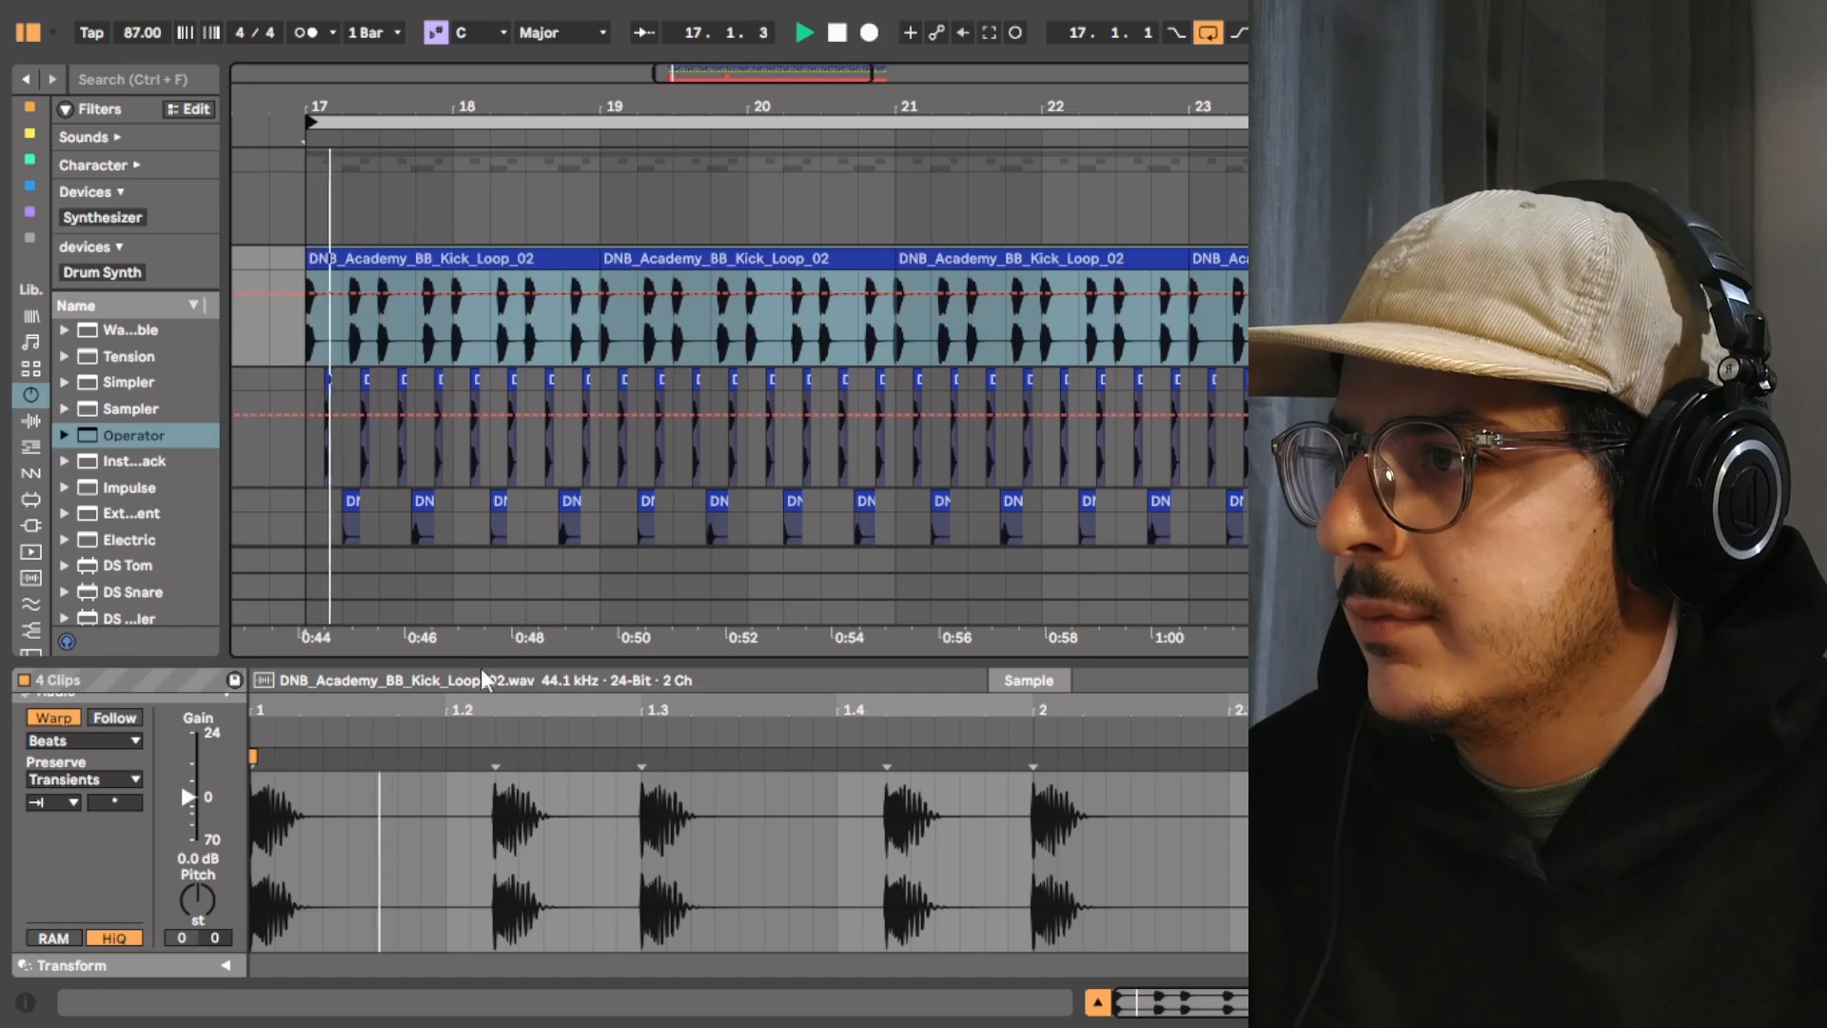
{"action": "left_click", "coordinate": [411, 271]}
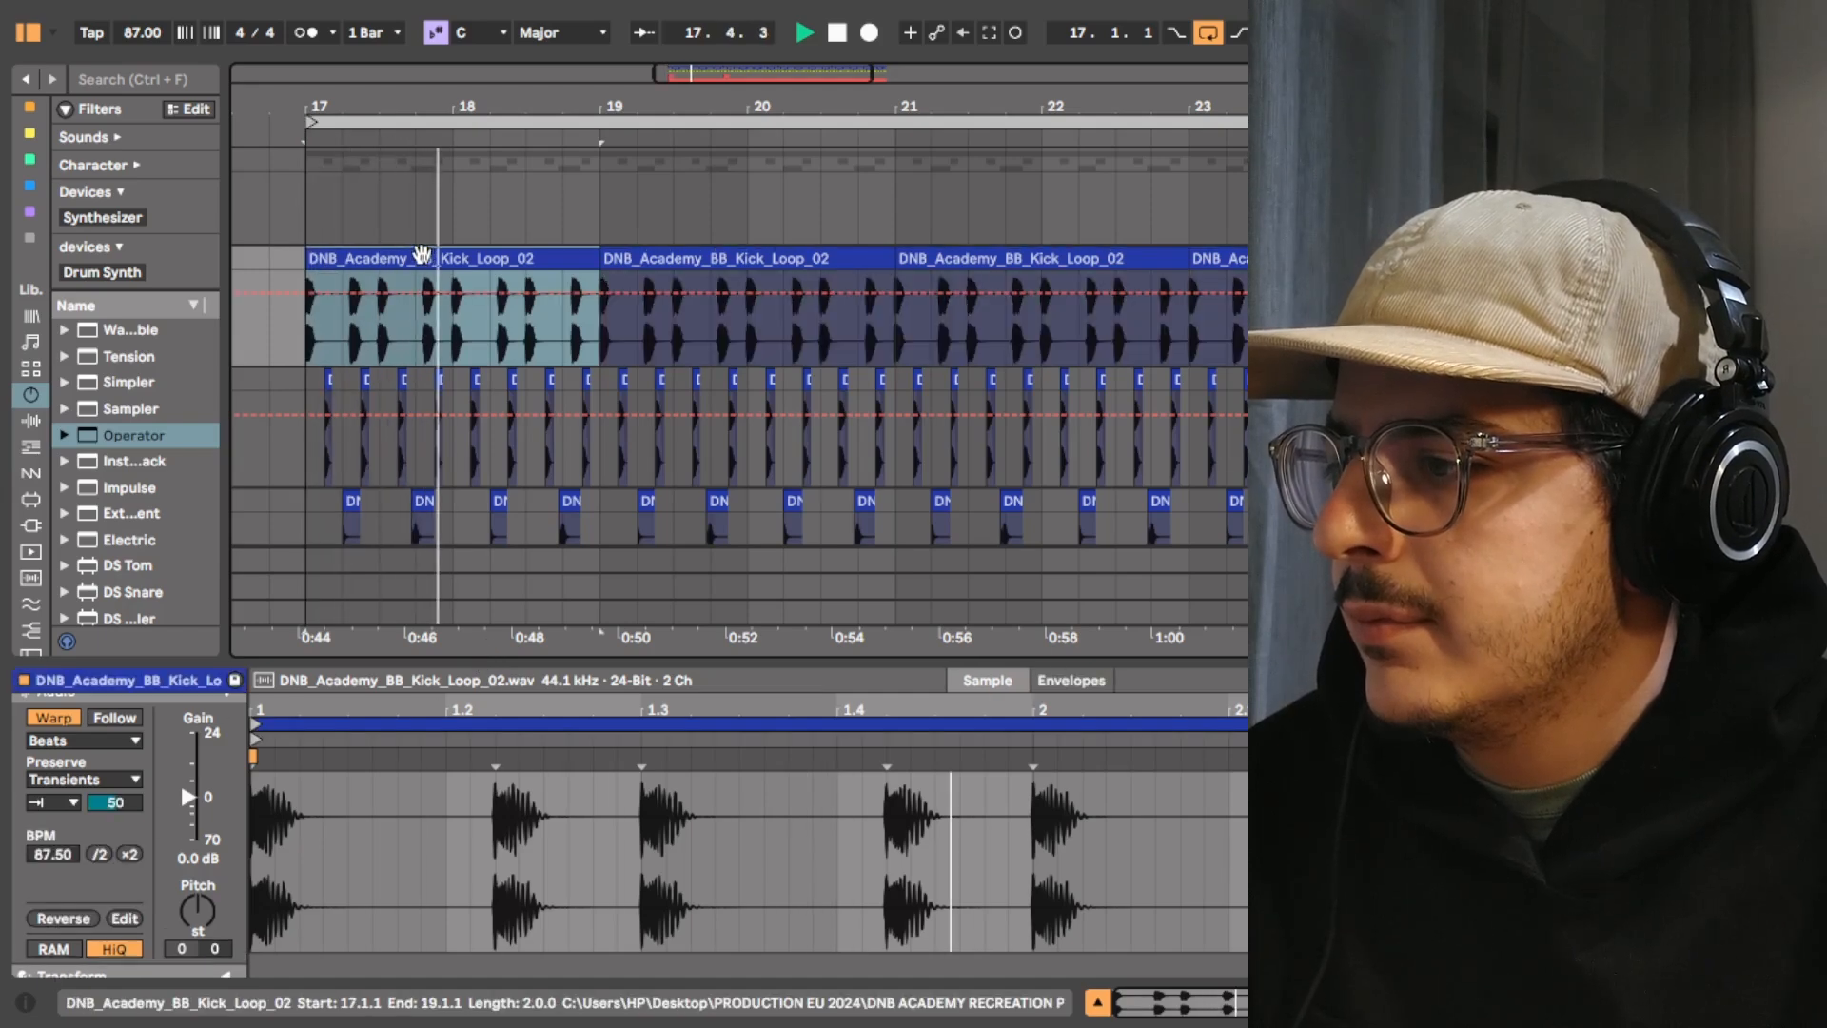
{"action": "left_click_drag", "start_coordinate": [115, 802], "coordinate": [115, 817]}
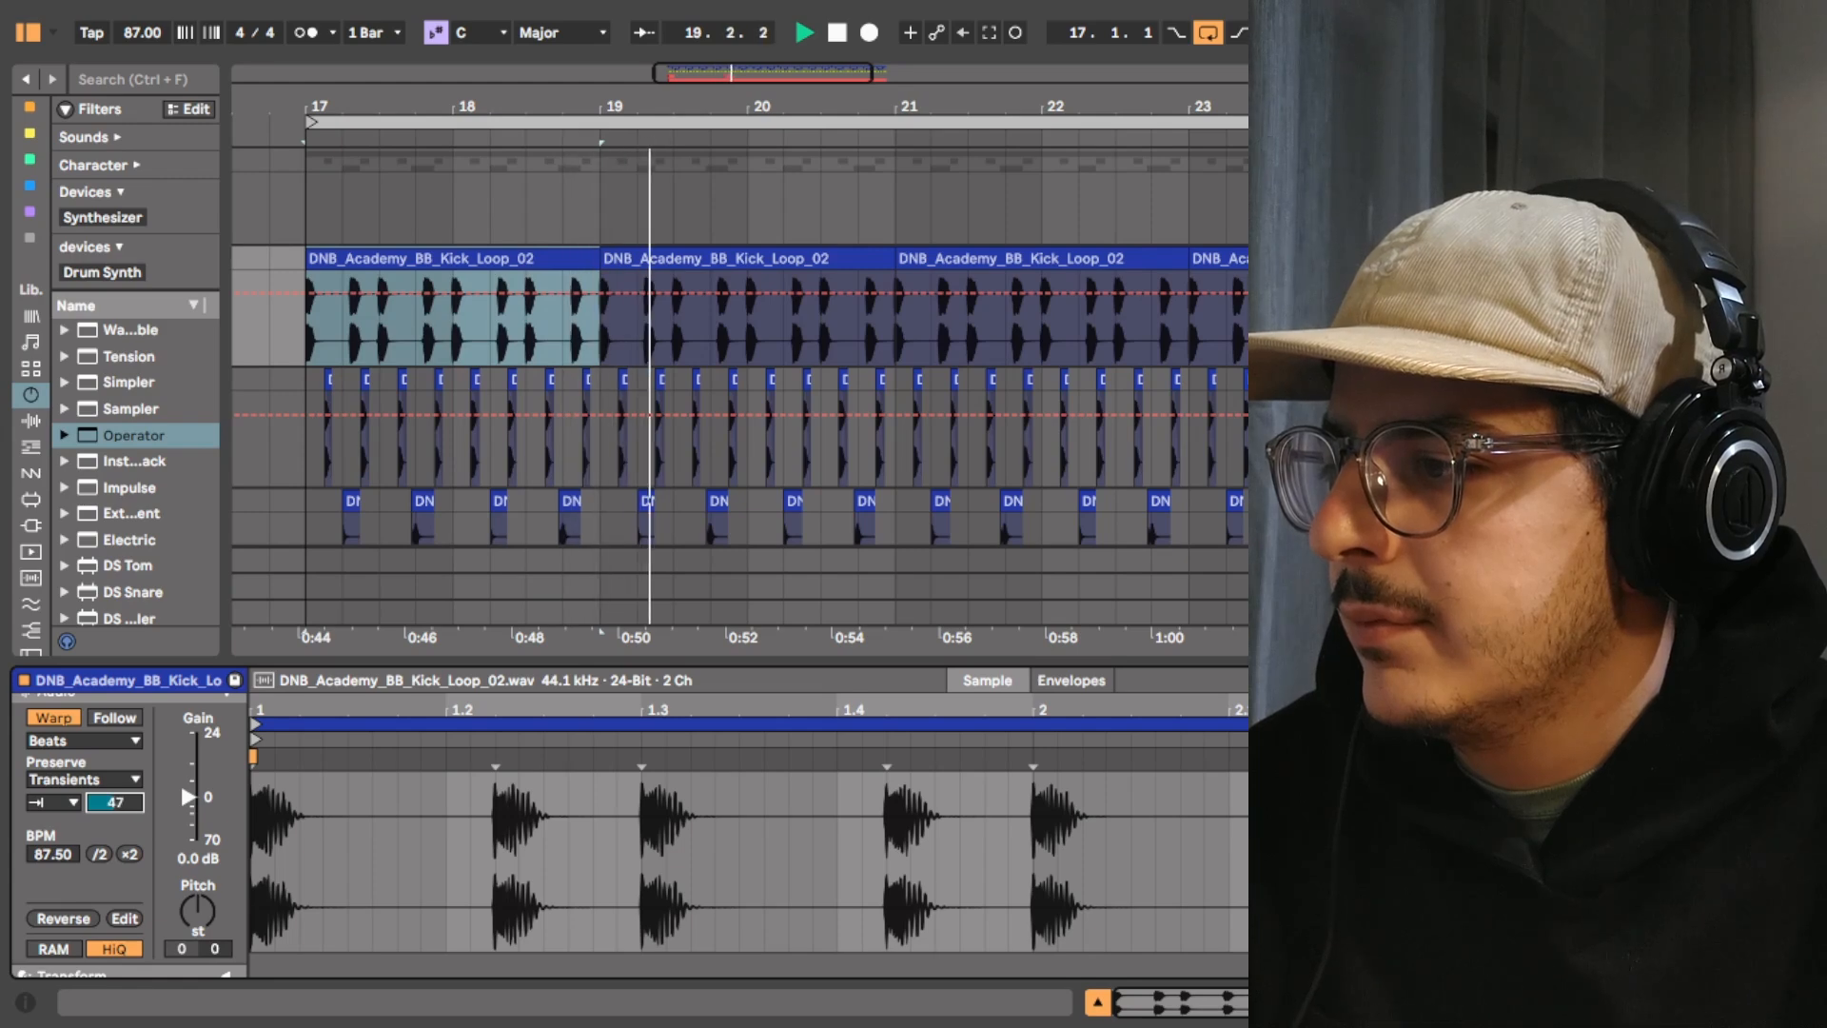
{"action": "left_click", "coordinate": [832, 32]}
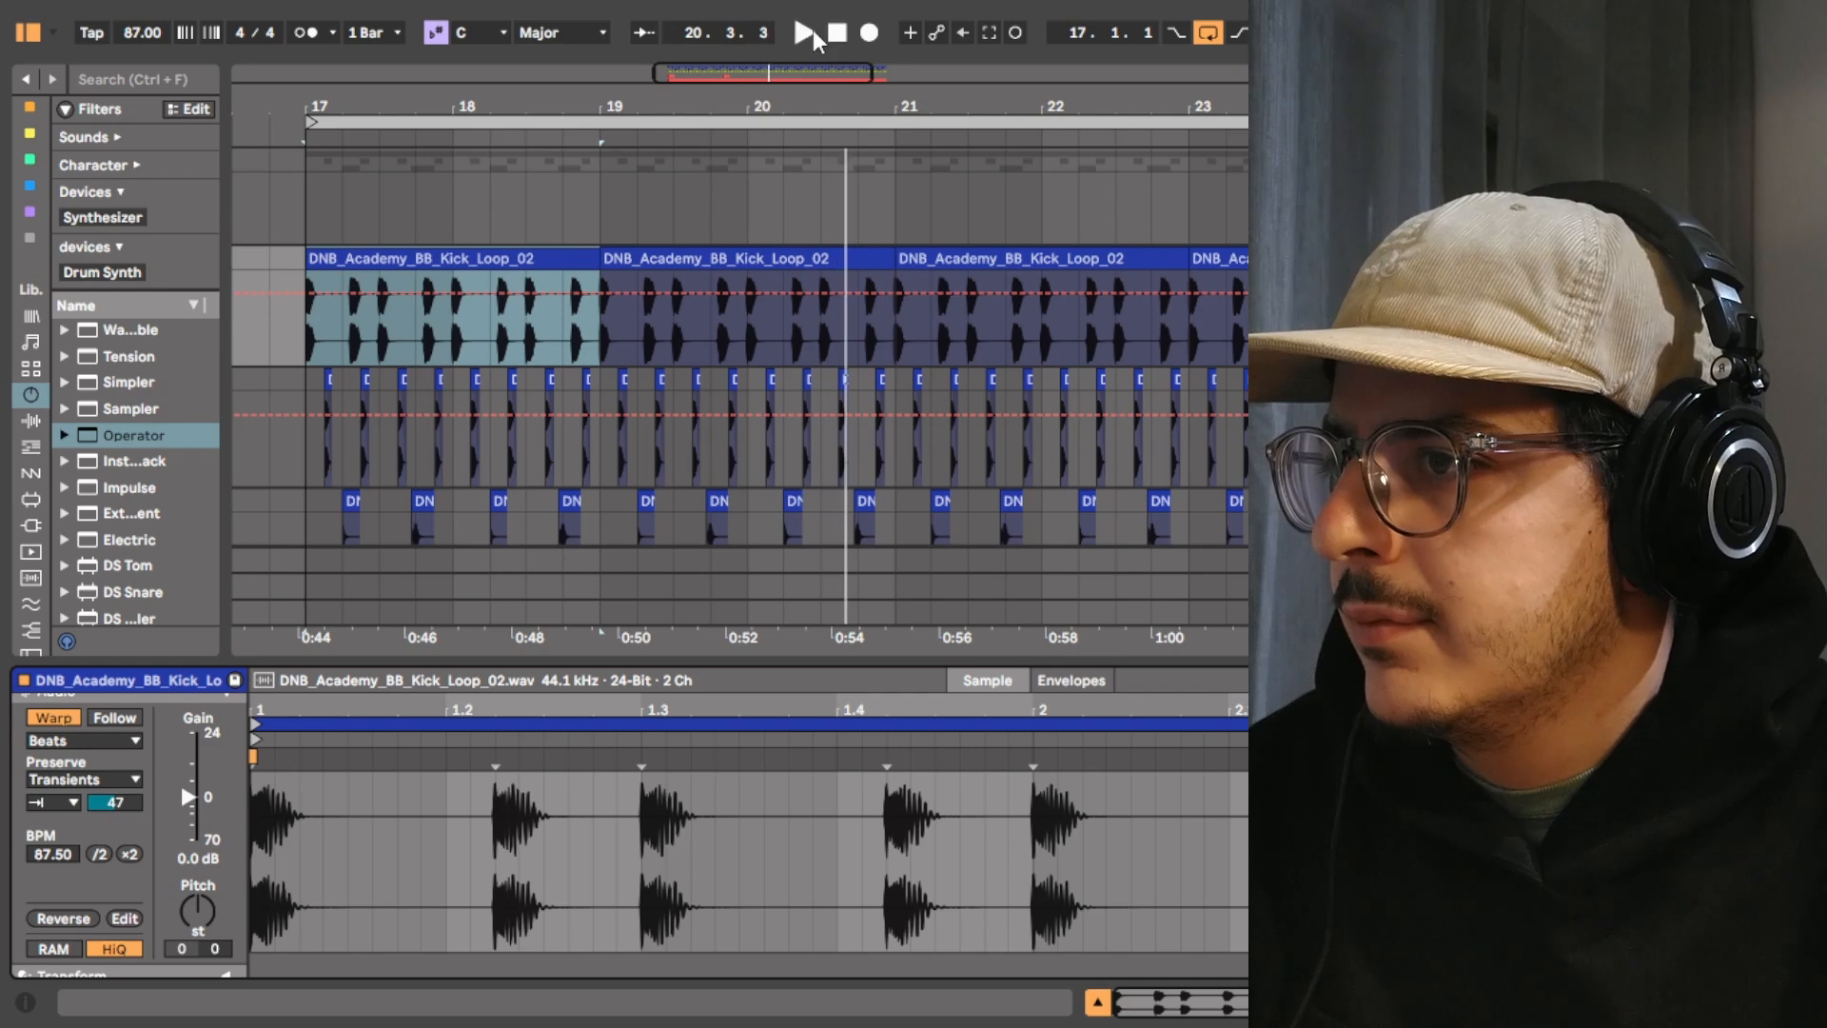
Set the transient envelope to 61 on the first kick clip and on the three kick clips from bar 19 to 25
{"action": "left_click_drag", "start_coordinate": [115, 803], "coordinate": [115, 789]}
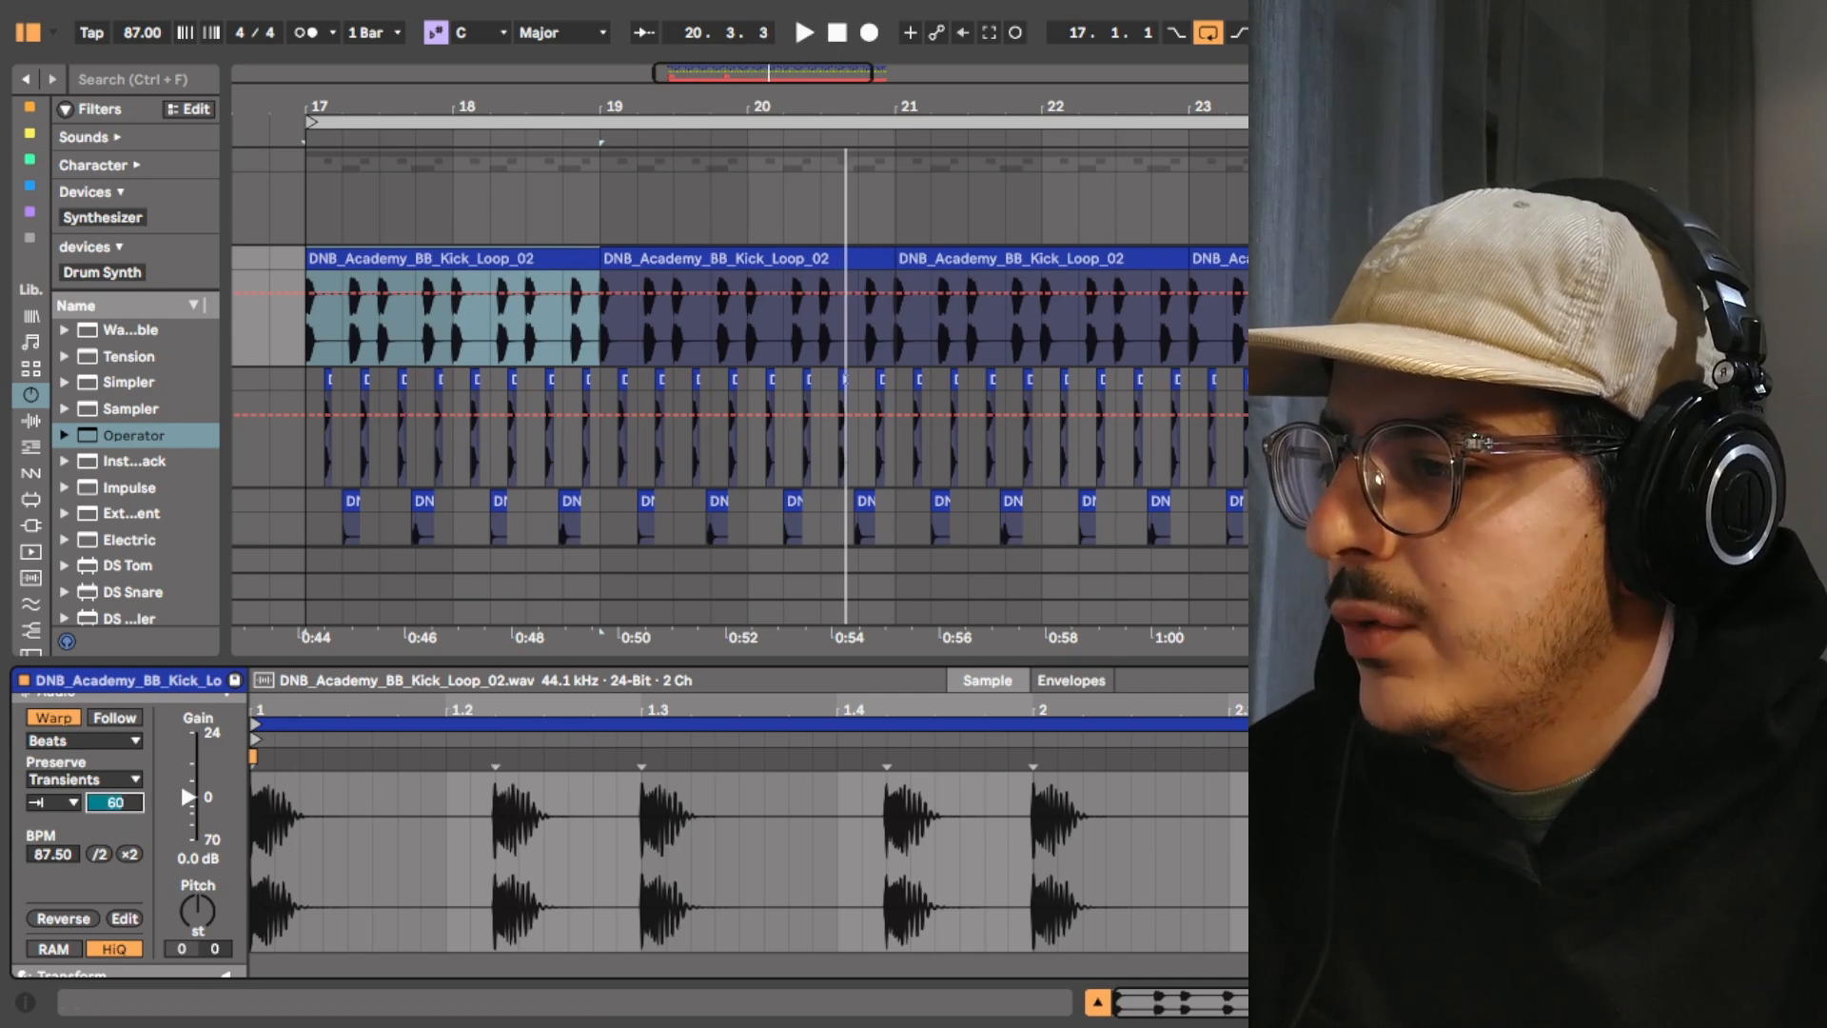
{"action": "left_click", "coordinate": [303, 137]}
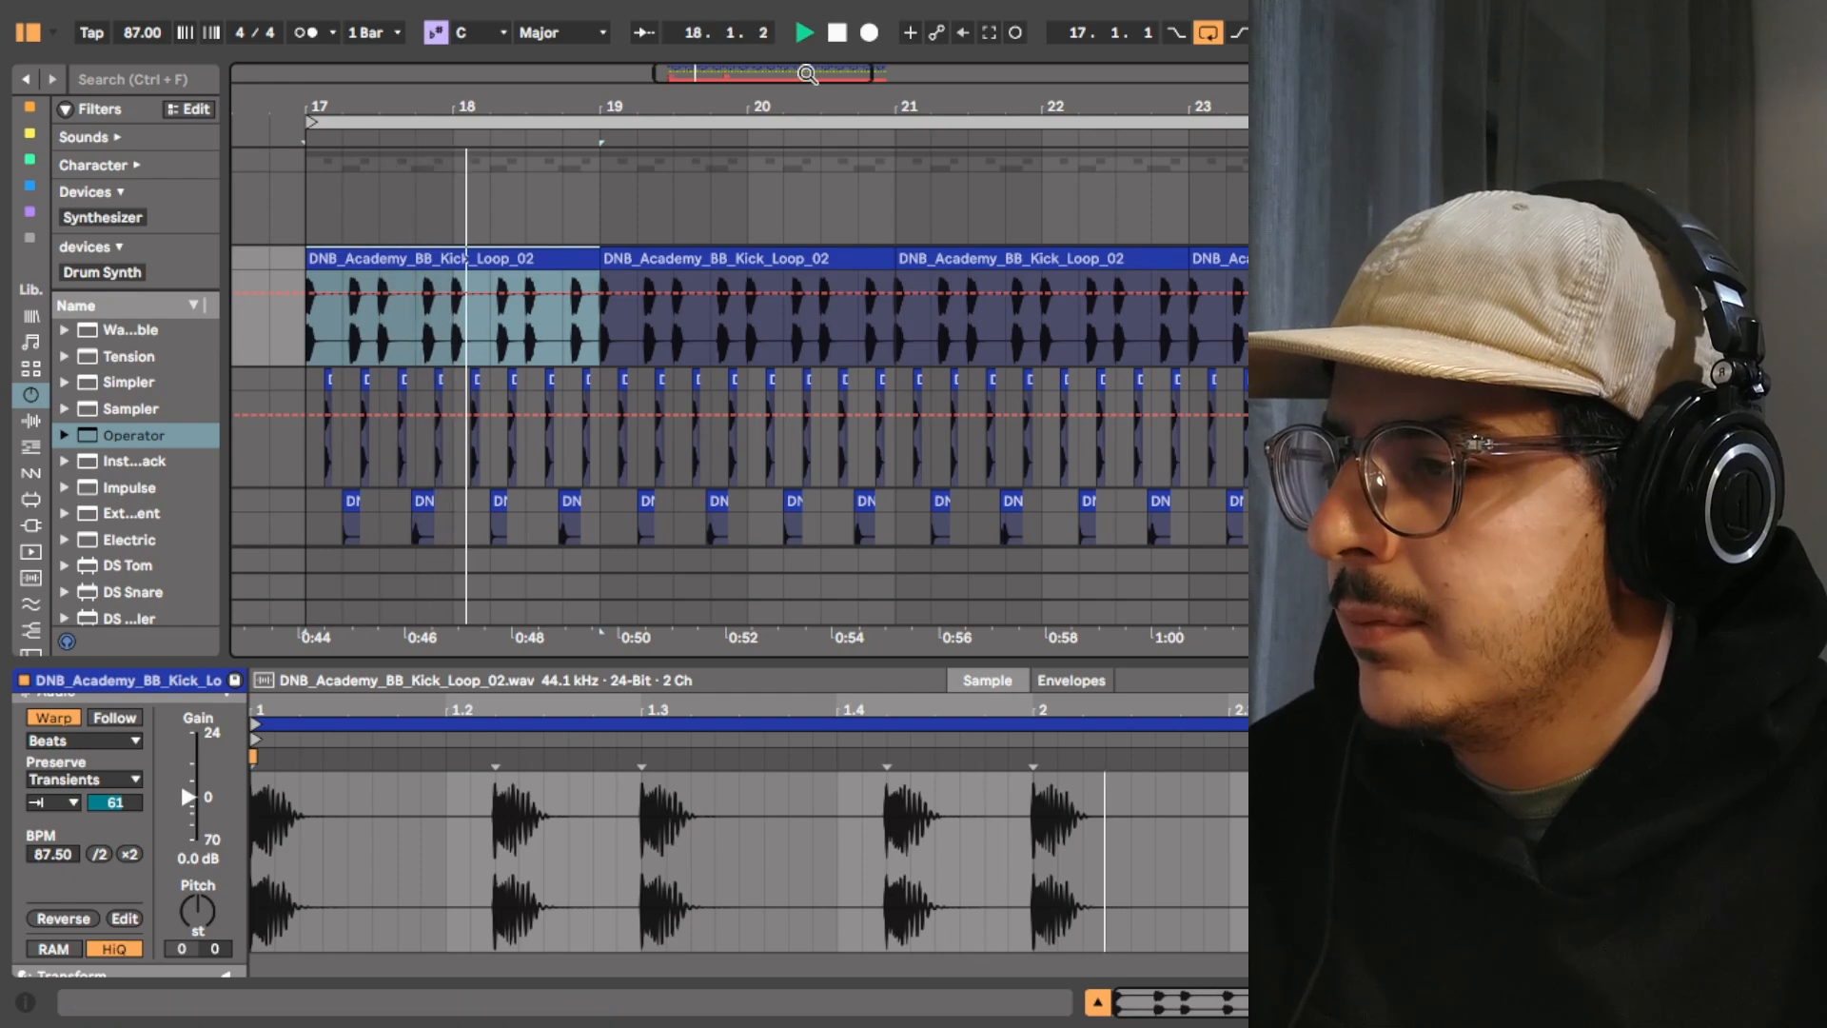
{"action": "left_click", "coordinate": [841, 40]}
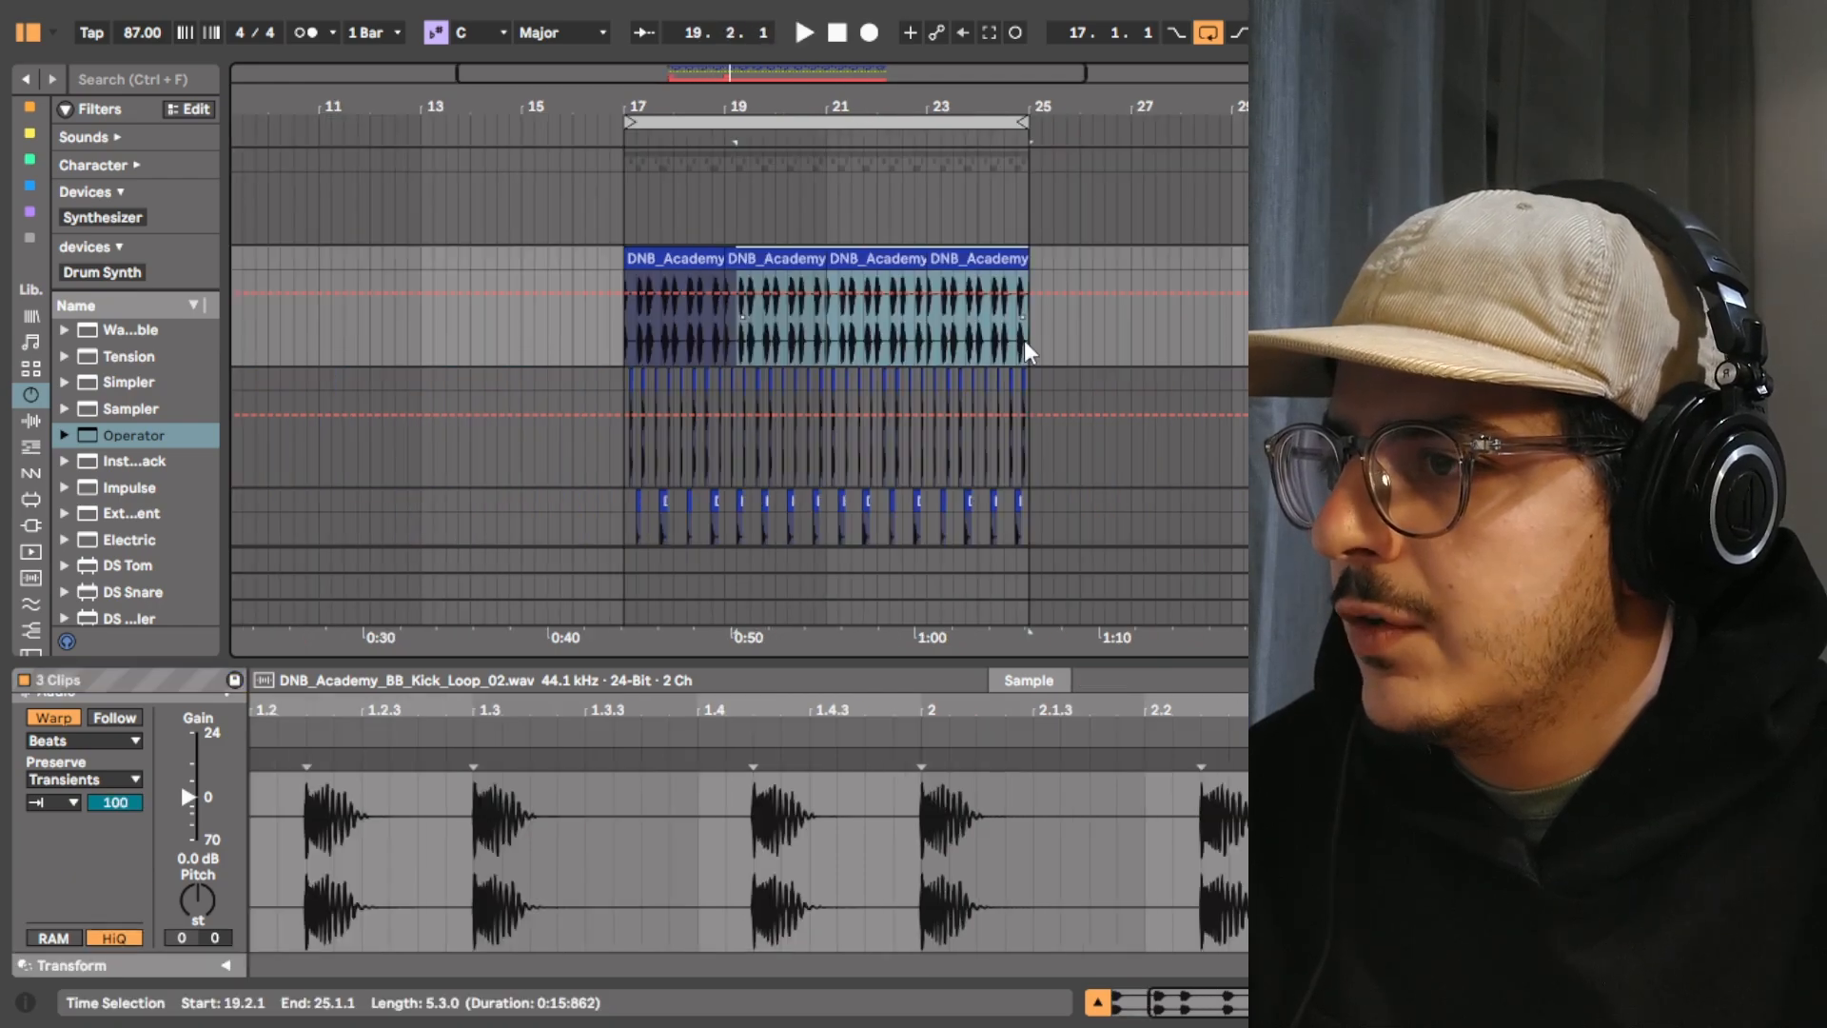
{"action": "left_click_drag", "start_coordinate": [1023, 340], "coordinate": [700, 306]}
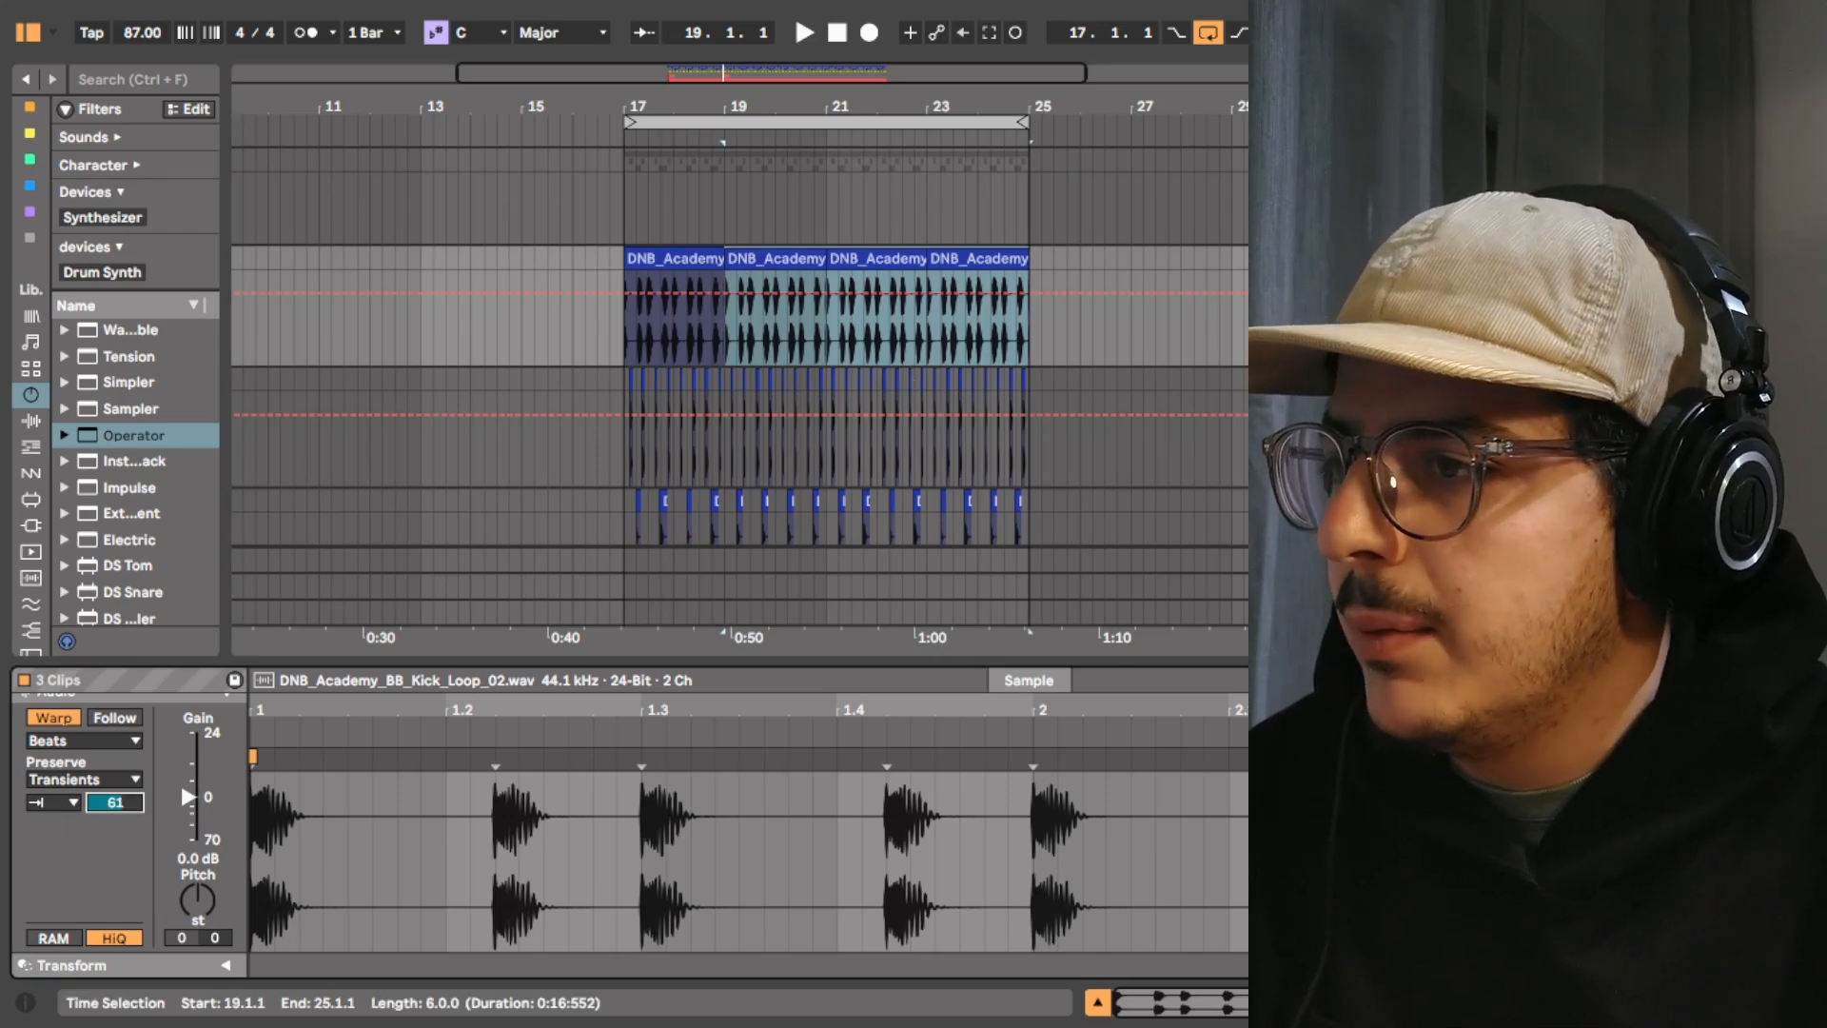
Select the first snare clip at 17.1.3 and switch off automation display so its fade-out curve can be examined
{"action": "left_click_drag", "start_coordinate": [732, 106], "coordinate": [620, 143]}
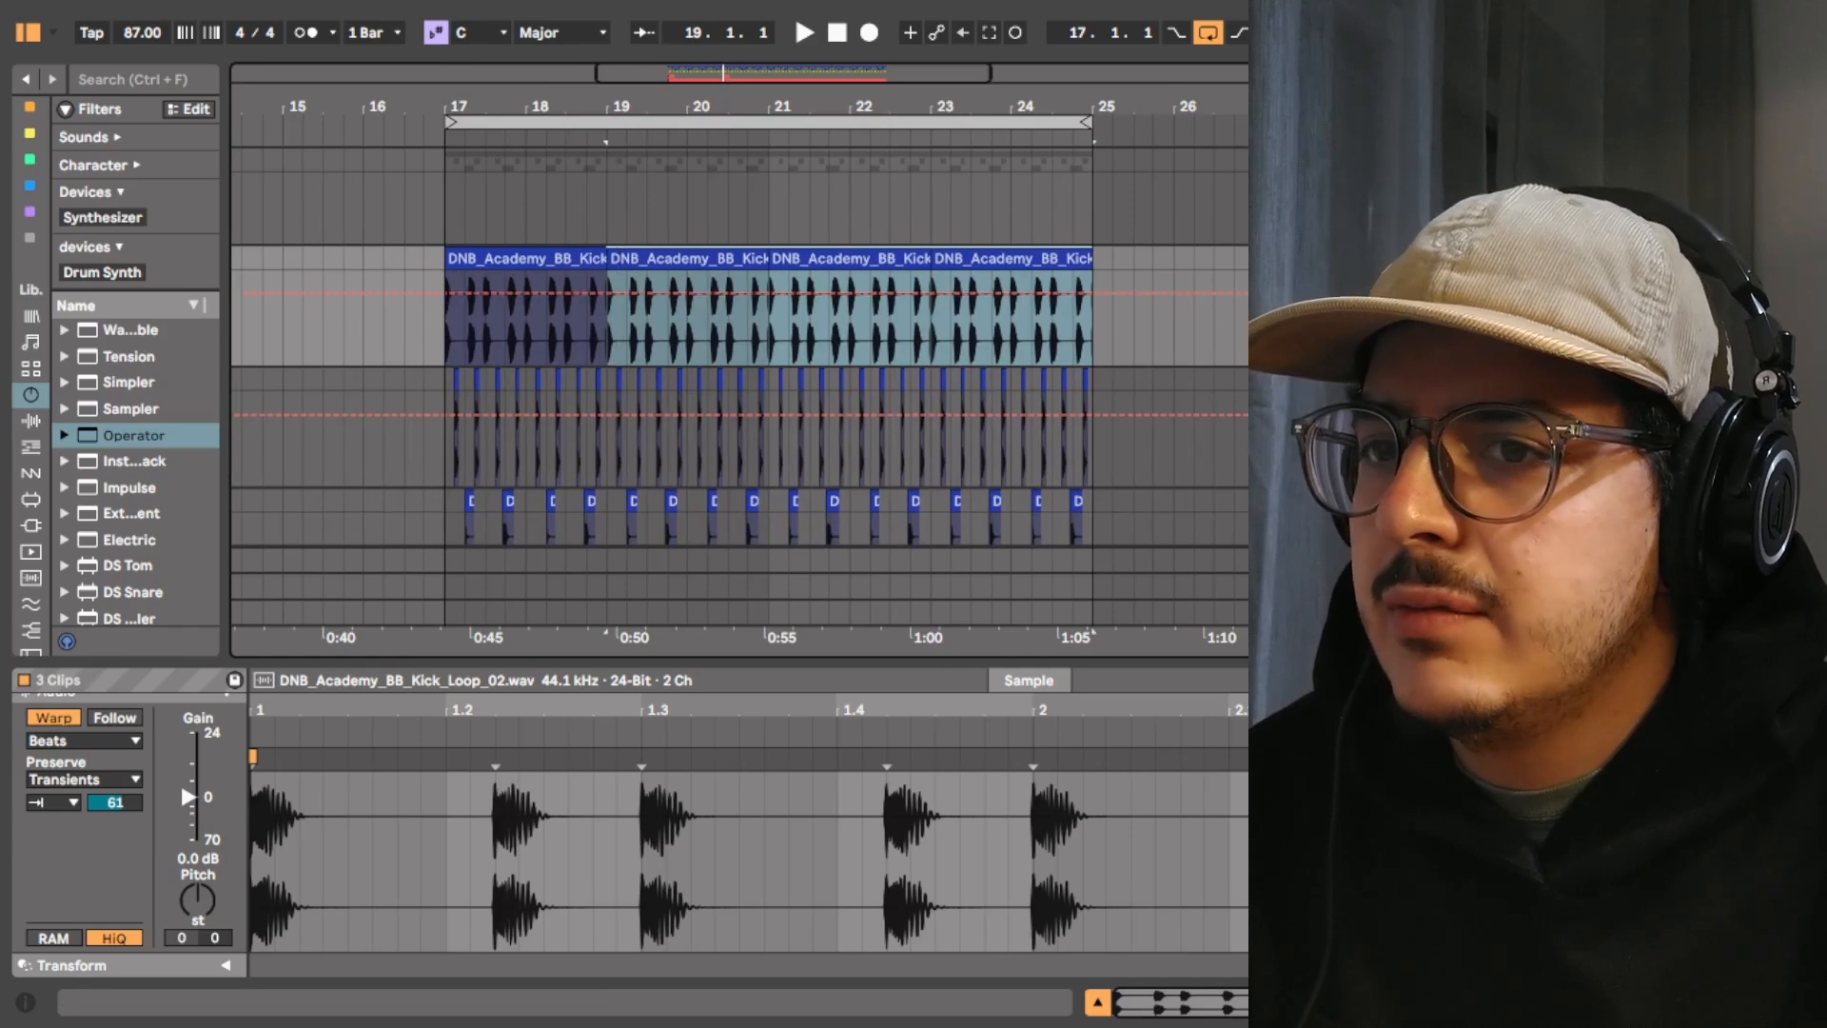
{"action": "key", "text": "Down"}
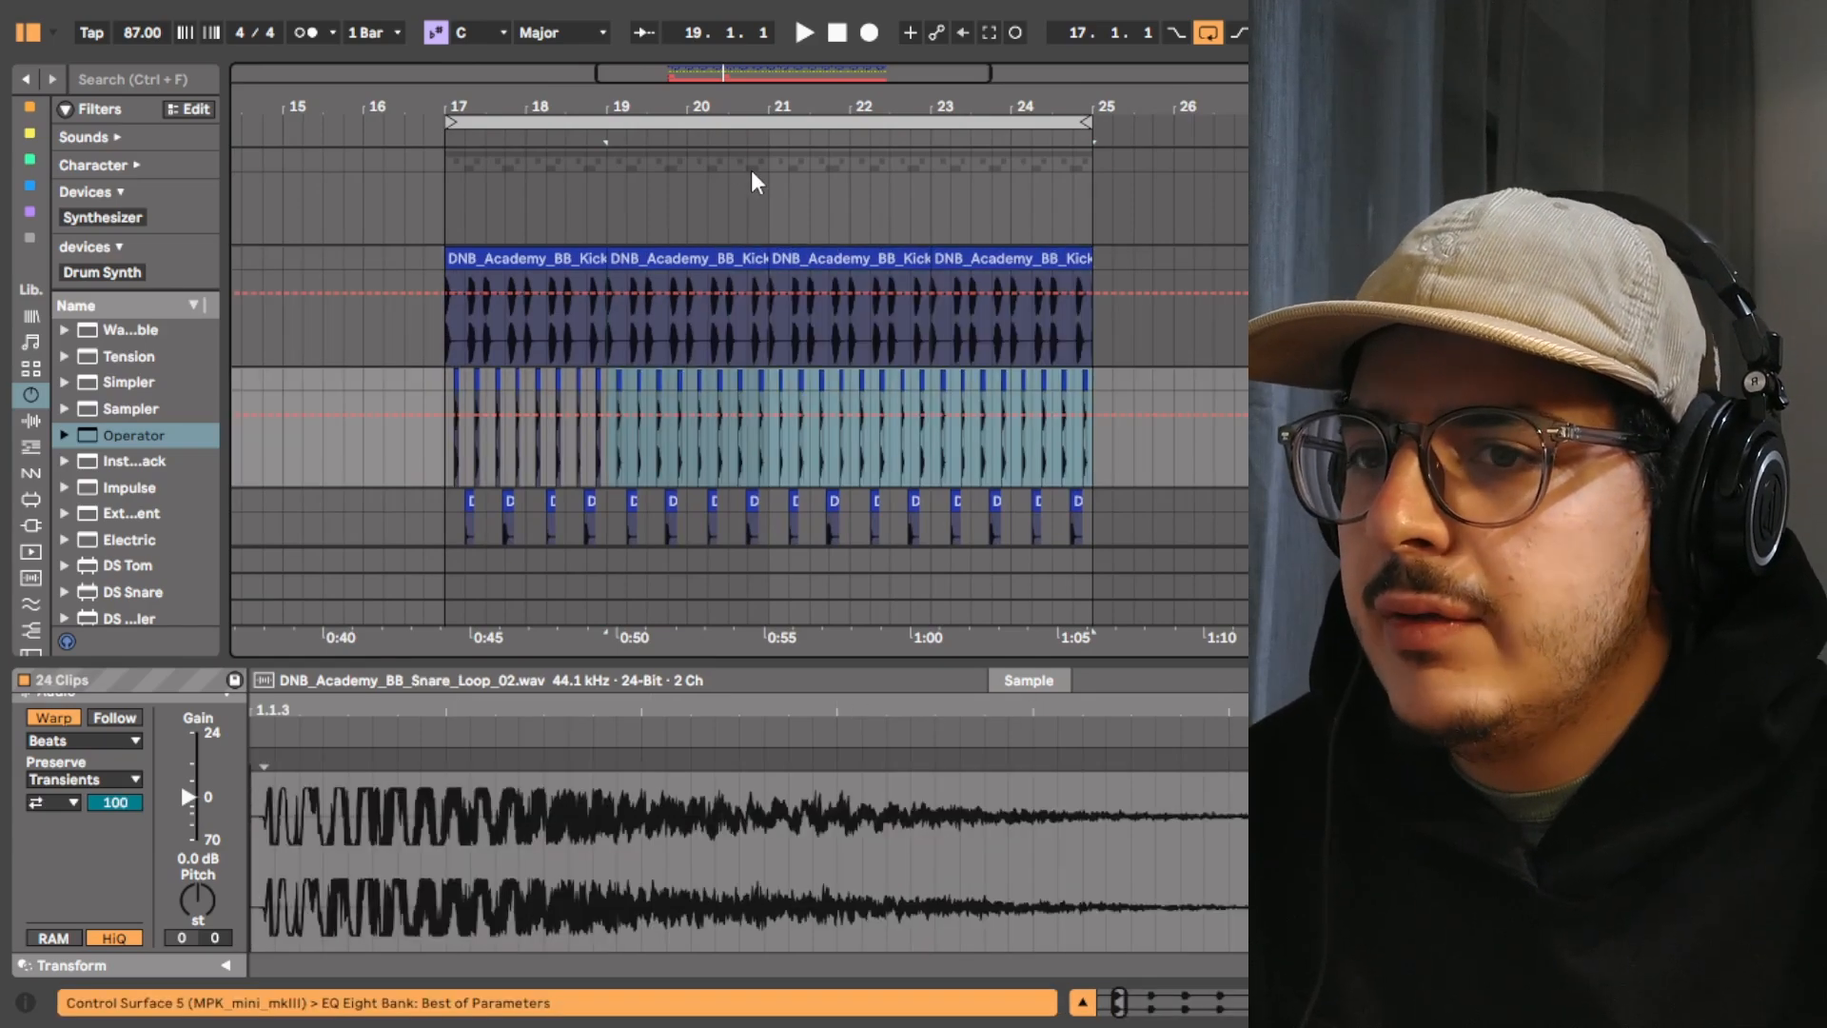
{"action": "left_click_drag", "start_coordinate": [451, 105], "coordinate": [522, 209]}
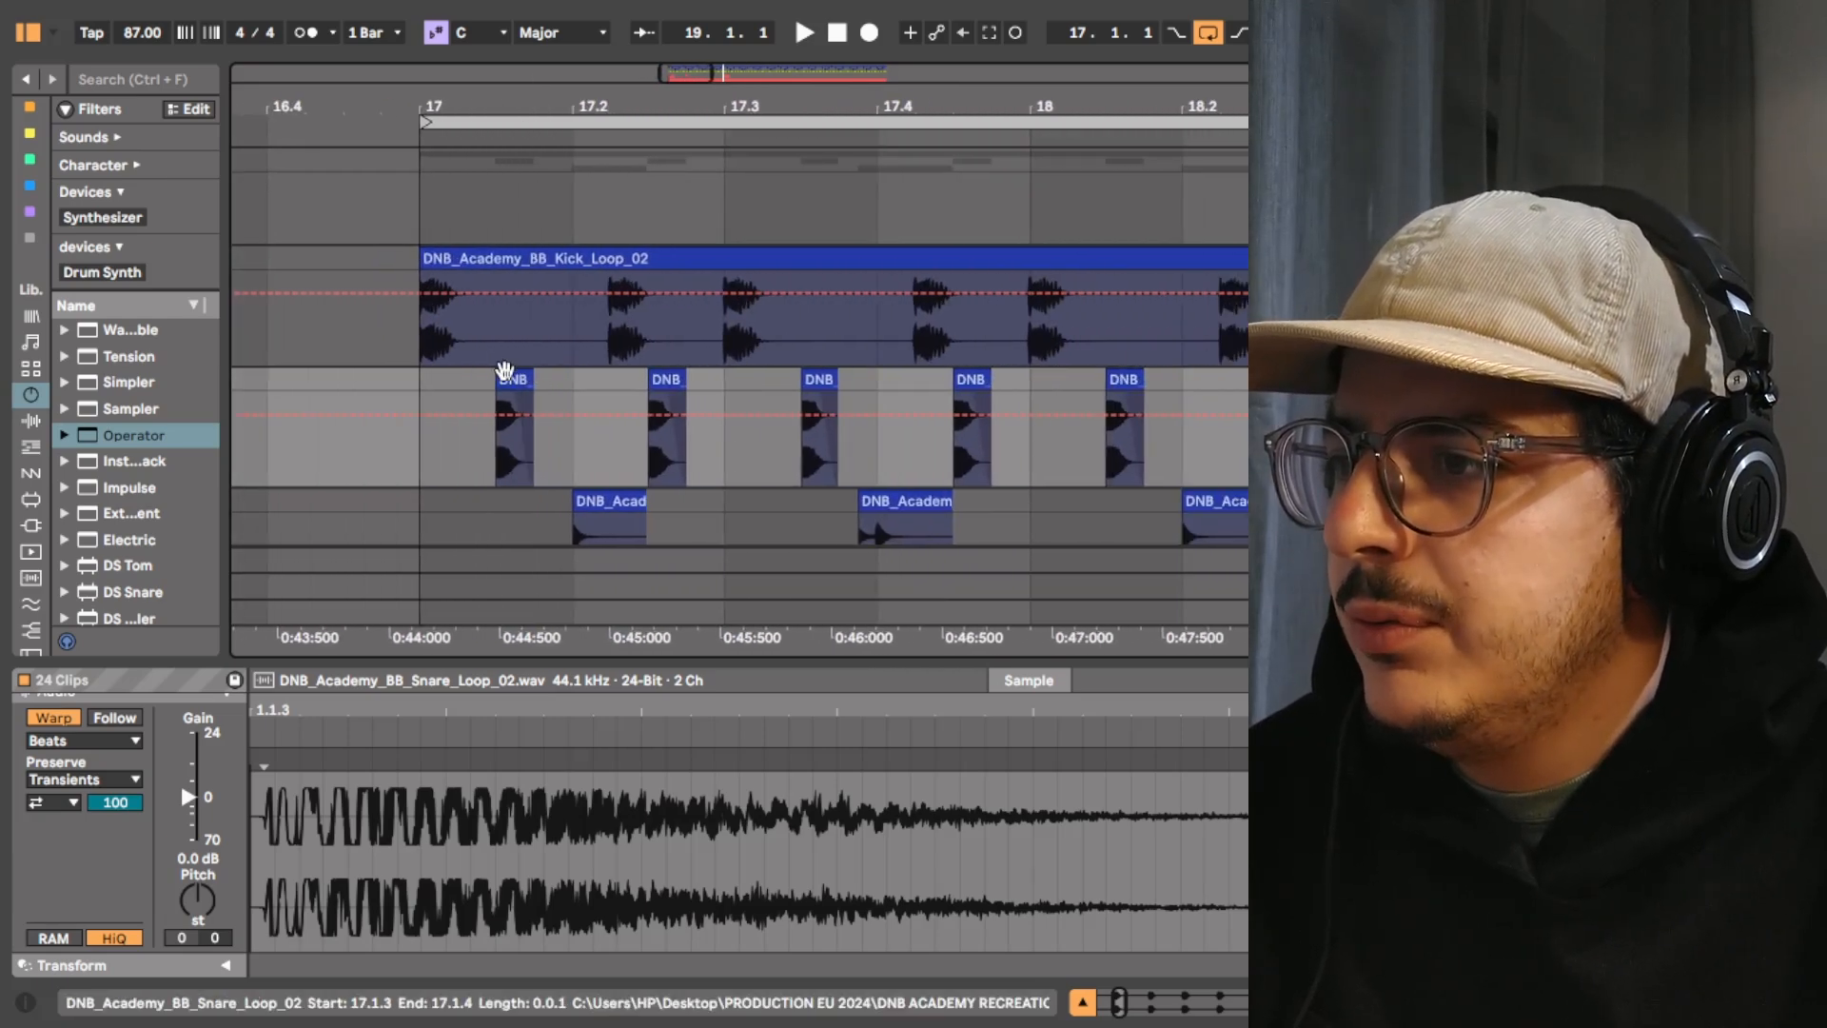
{"action": "left_click", "coordinate": [504, 377]}
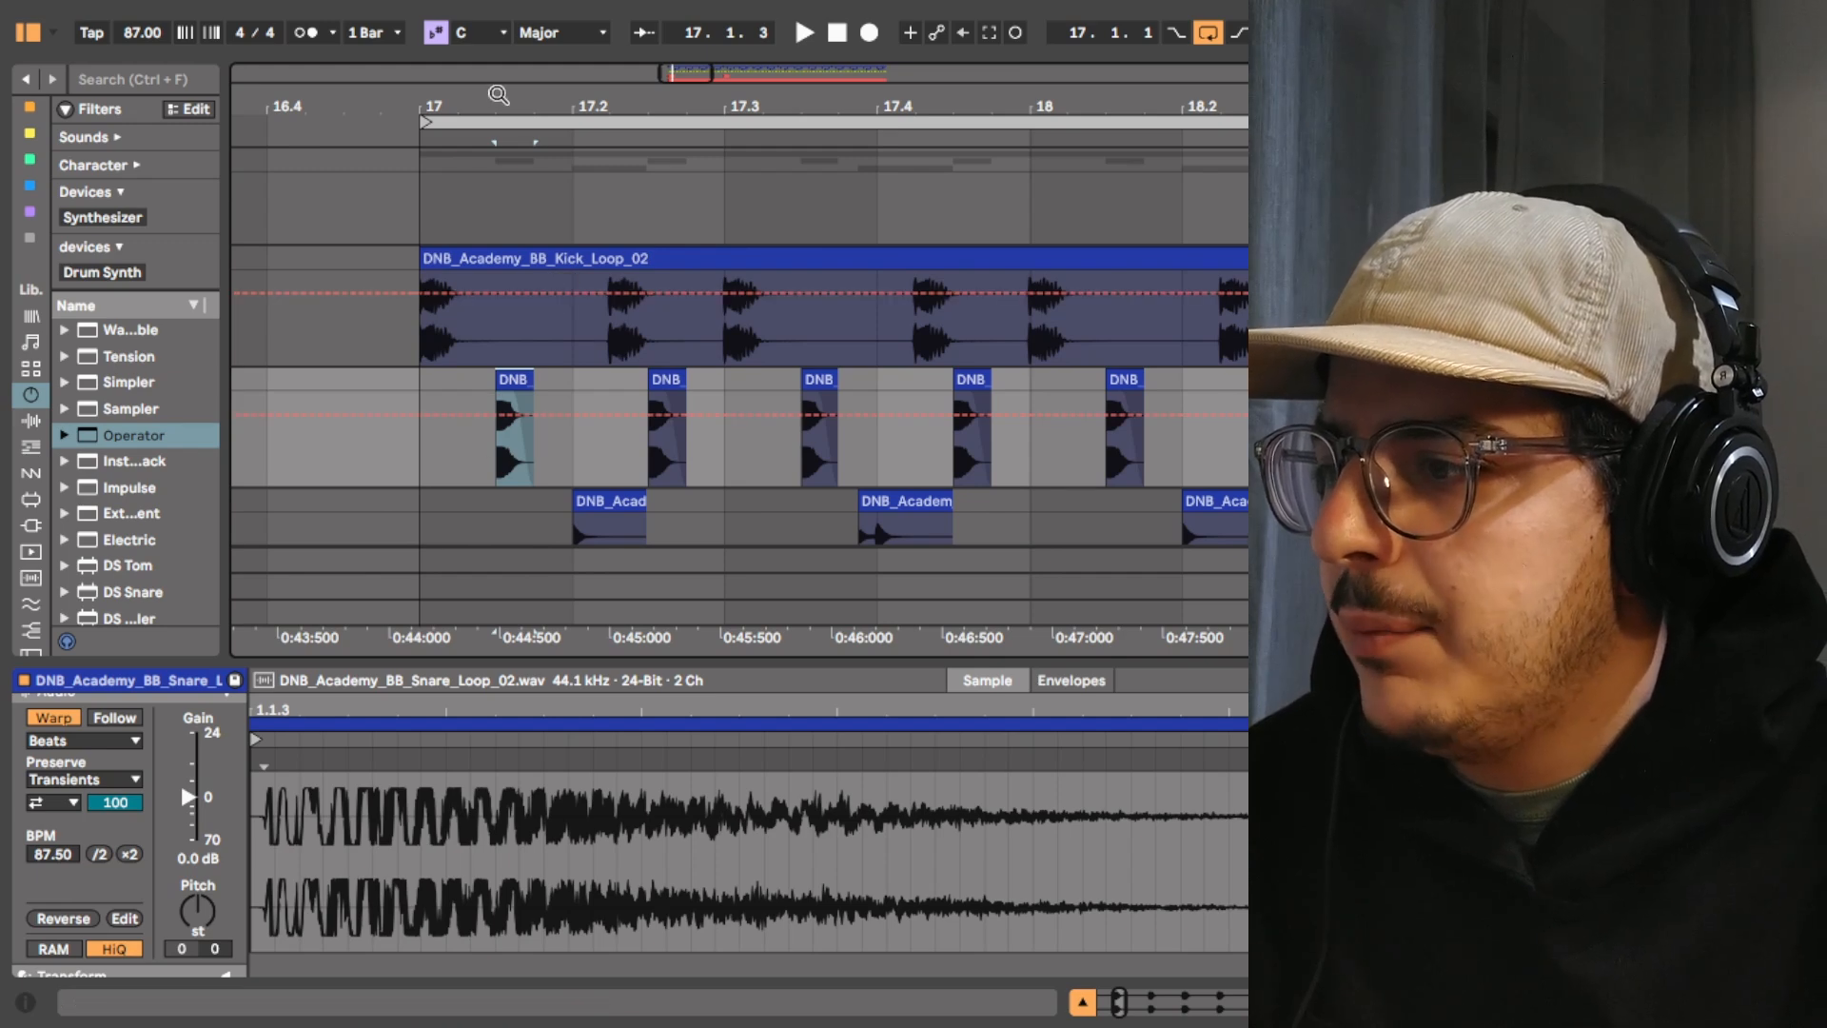
{"action": "left_click_drag", "start_coordinate": [497, 99], "coordinate": [497, 204]}
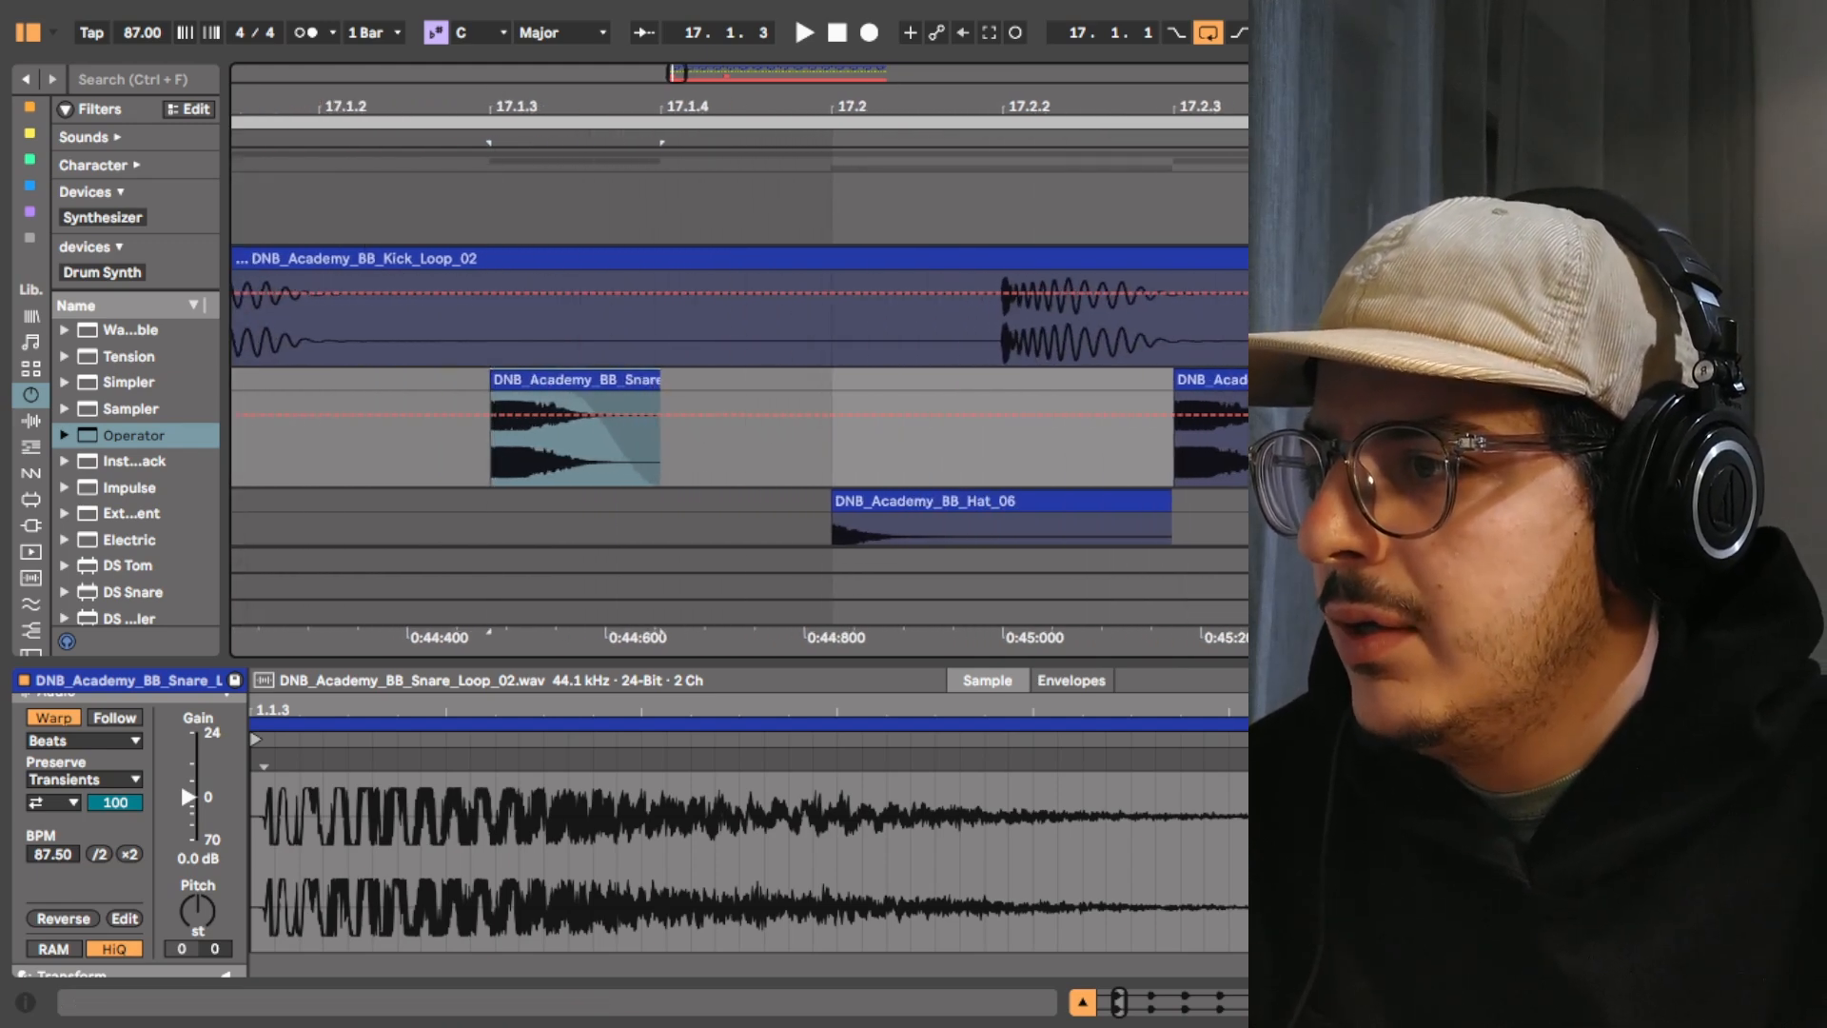
{"action": "key", "text": "a"}
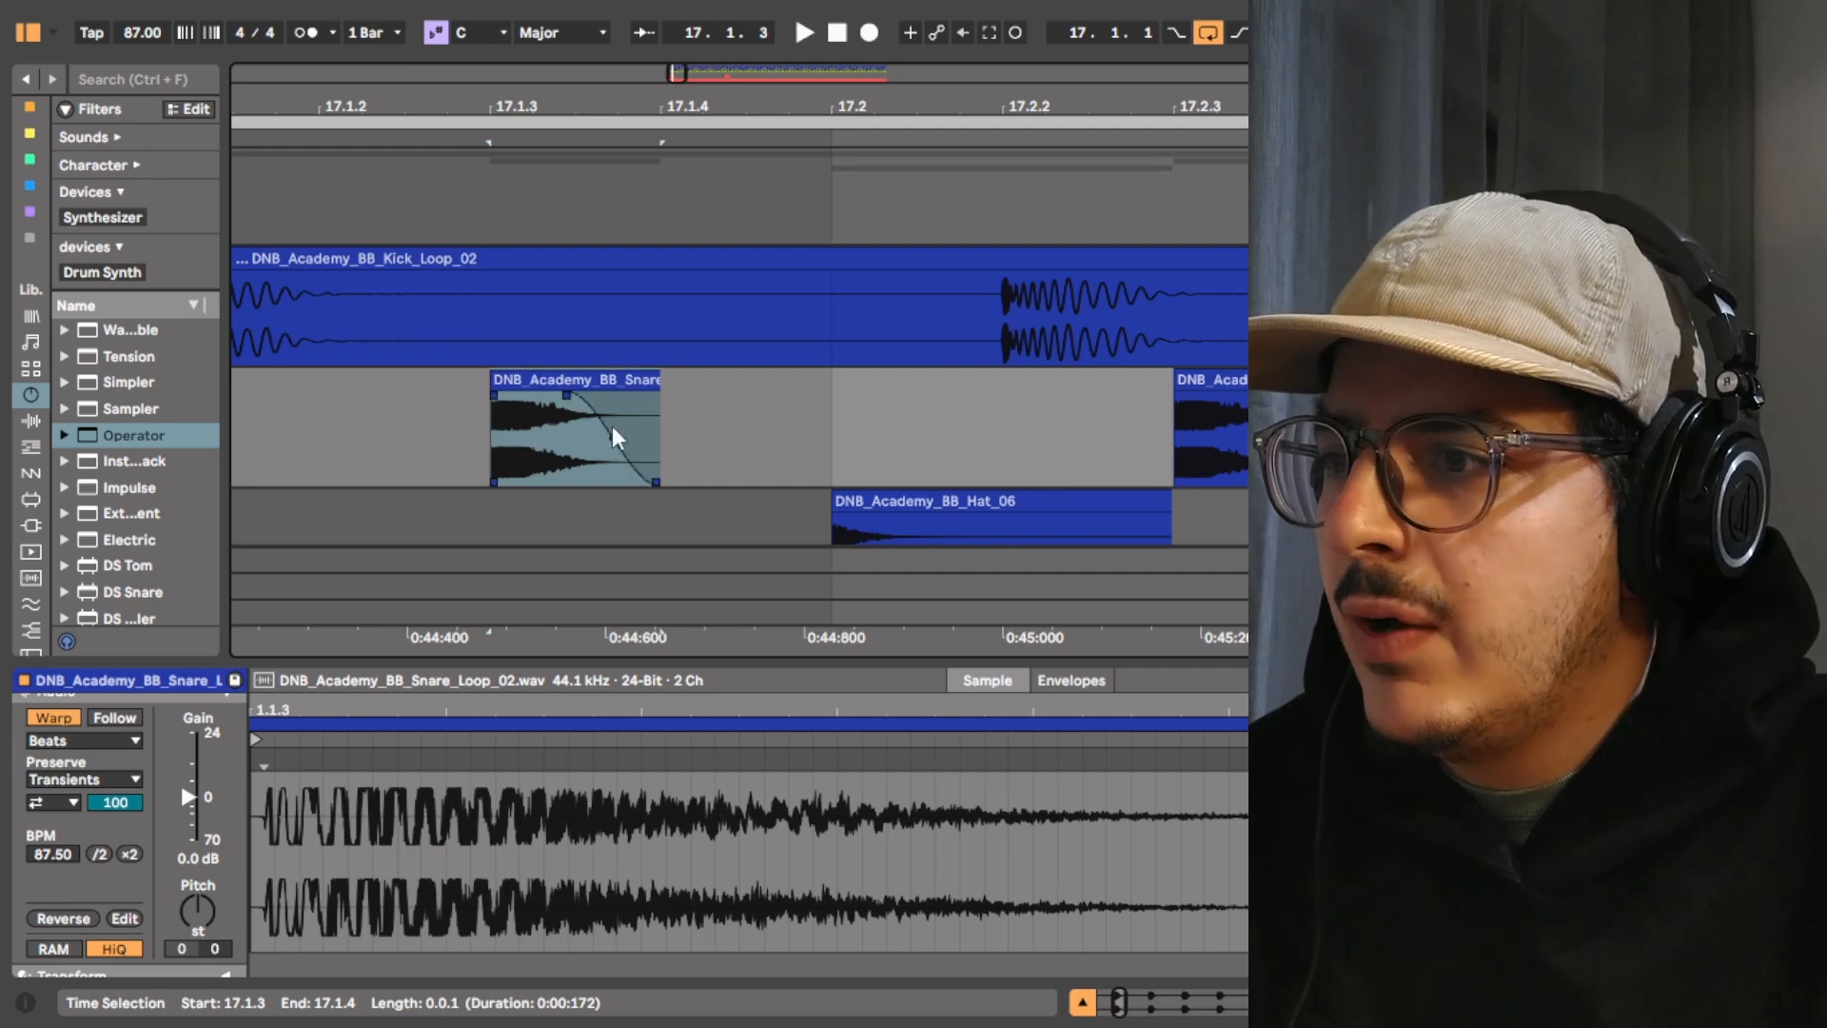
Play the drum pattern from bar 17 to hear the shortened snare clips
{"action": "left_click_drag", "start_coordinate": [653, 99], "coordinate": [498, 13]}
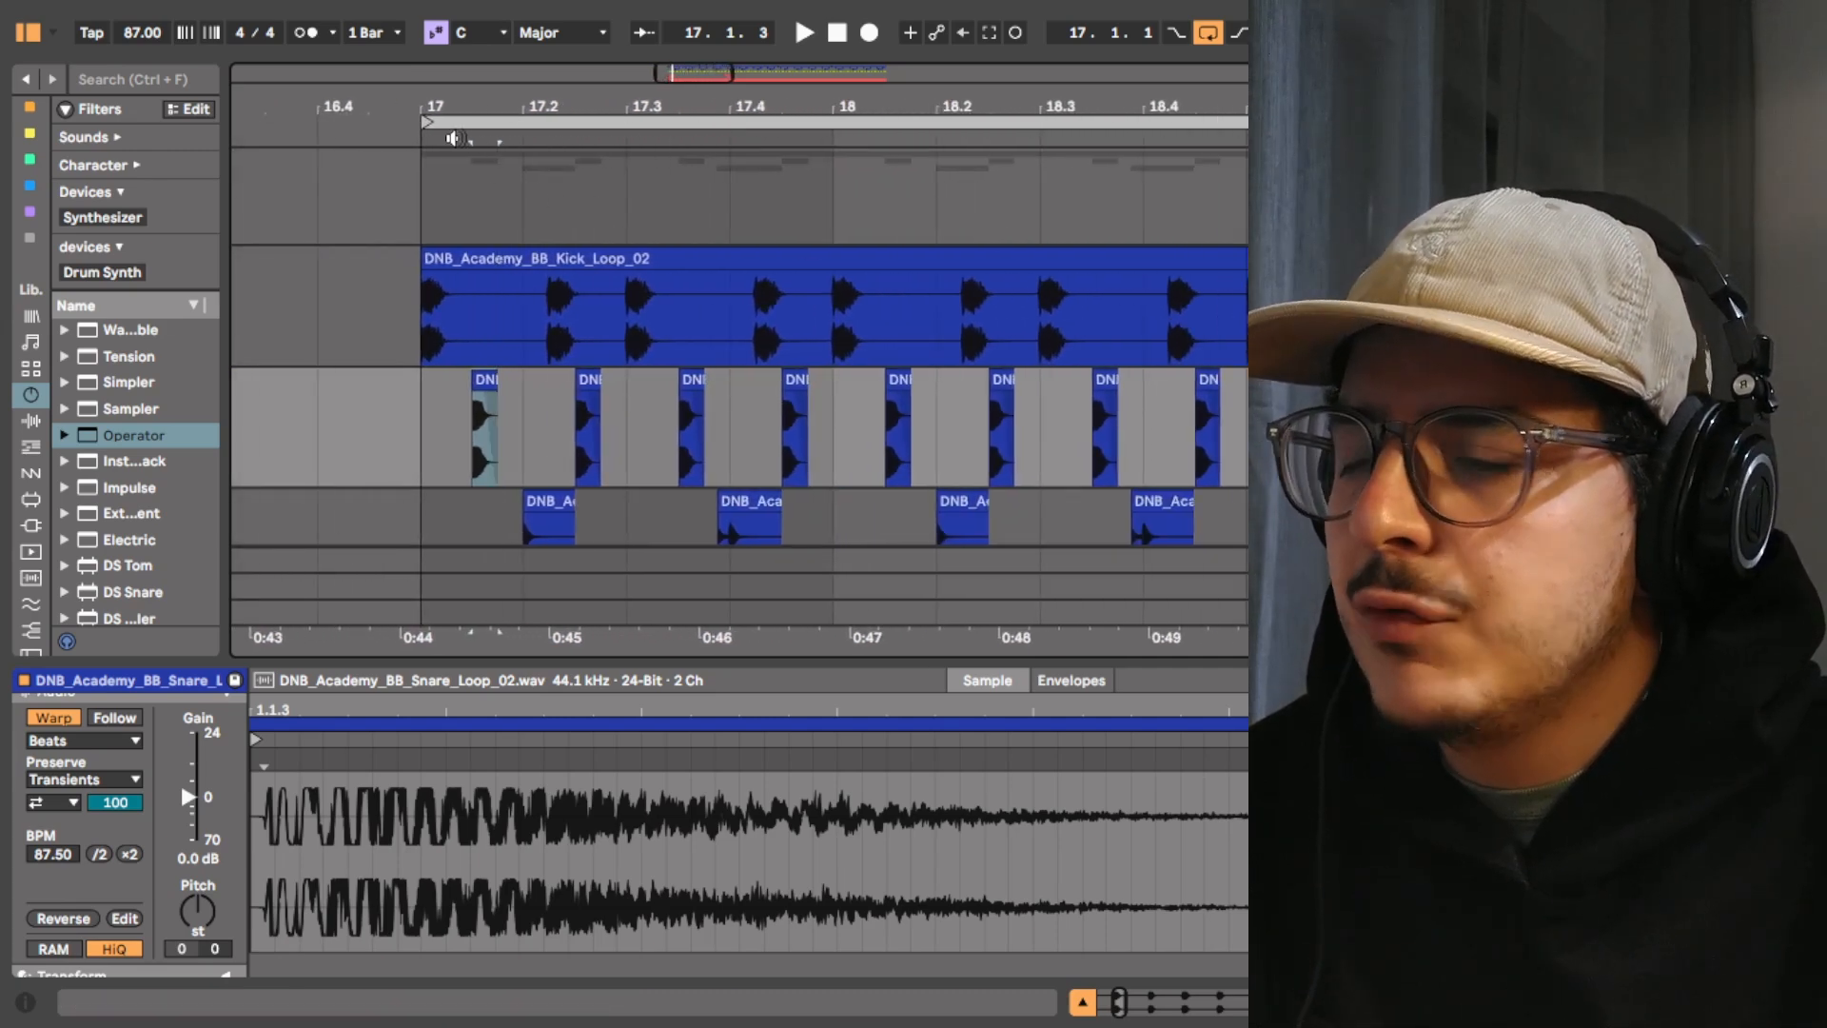
{"action": "left_click", "coordinate": [804, 33]}
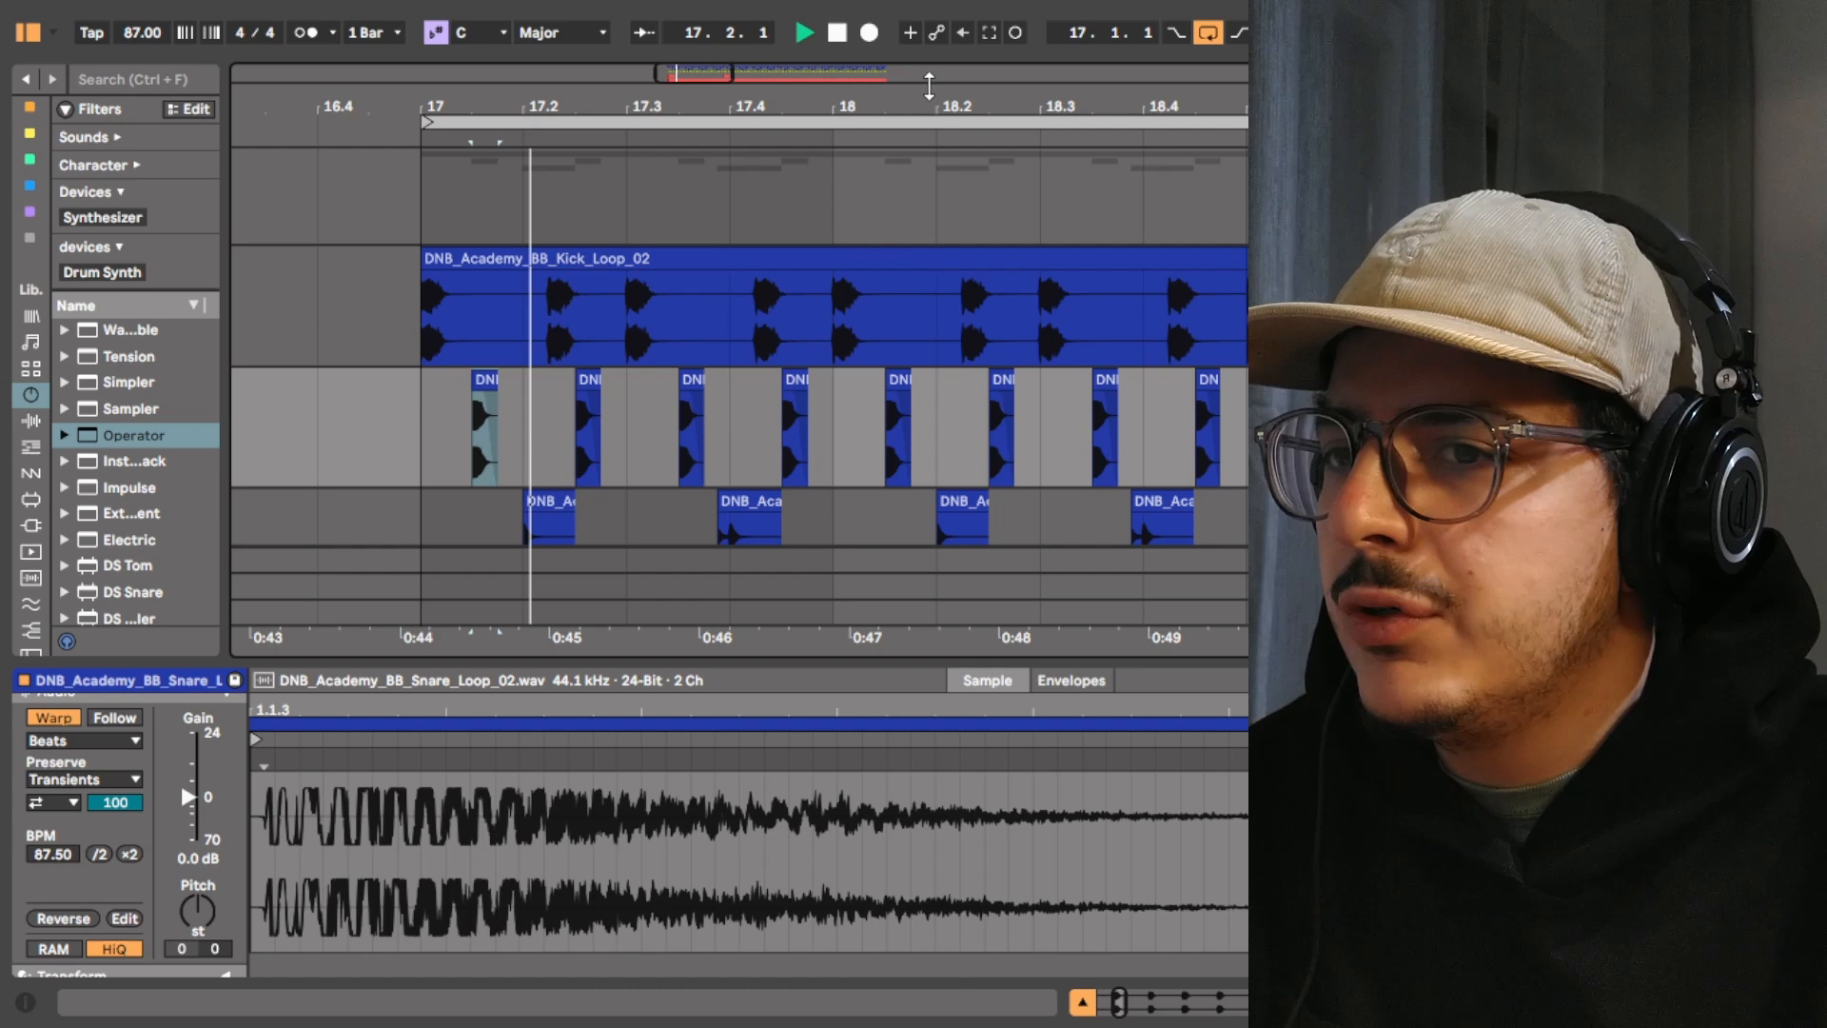
{"action": "left_click", "coordinate": [837, 33]}
Select the section of the hat track spanning bar 17, including its two hat clips
{"action": "scroll", "coordinate": [1031, 346], "scroll_direction": "down", "scroll_amount": 5}
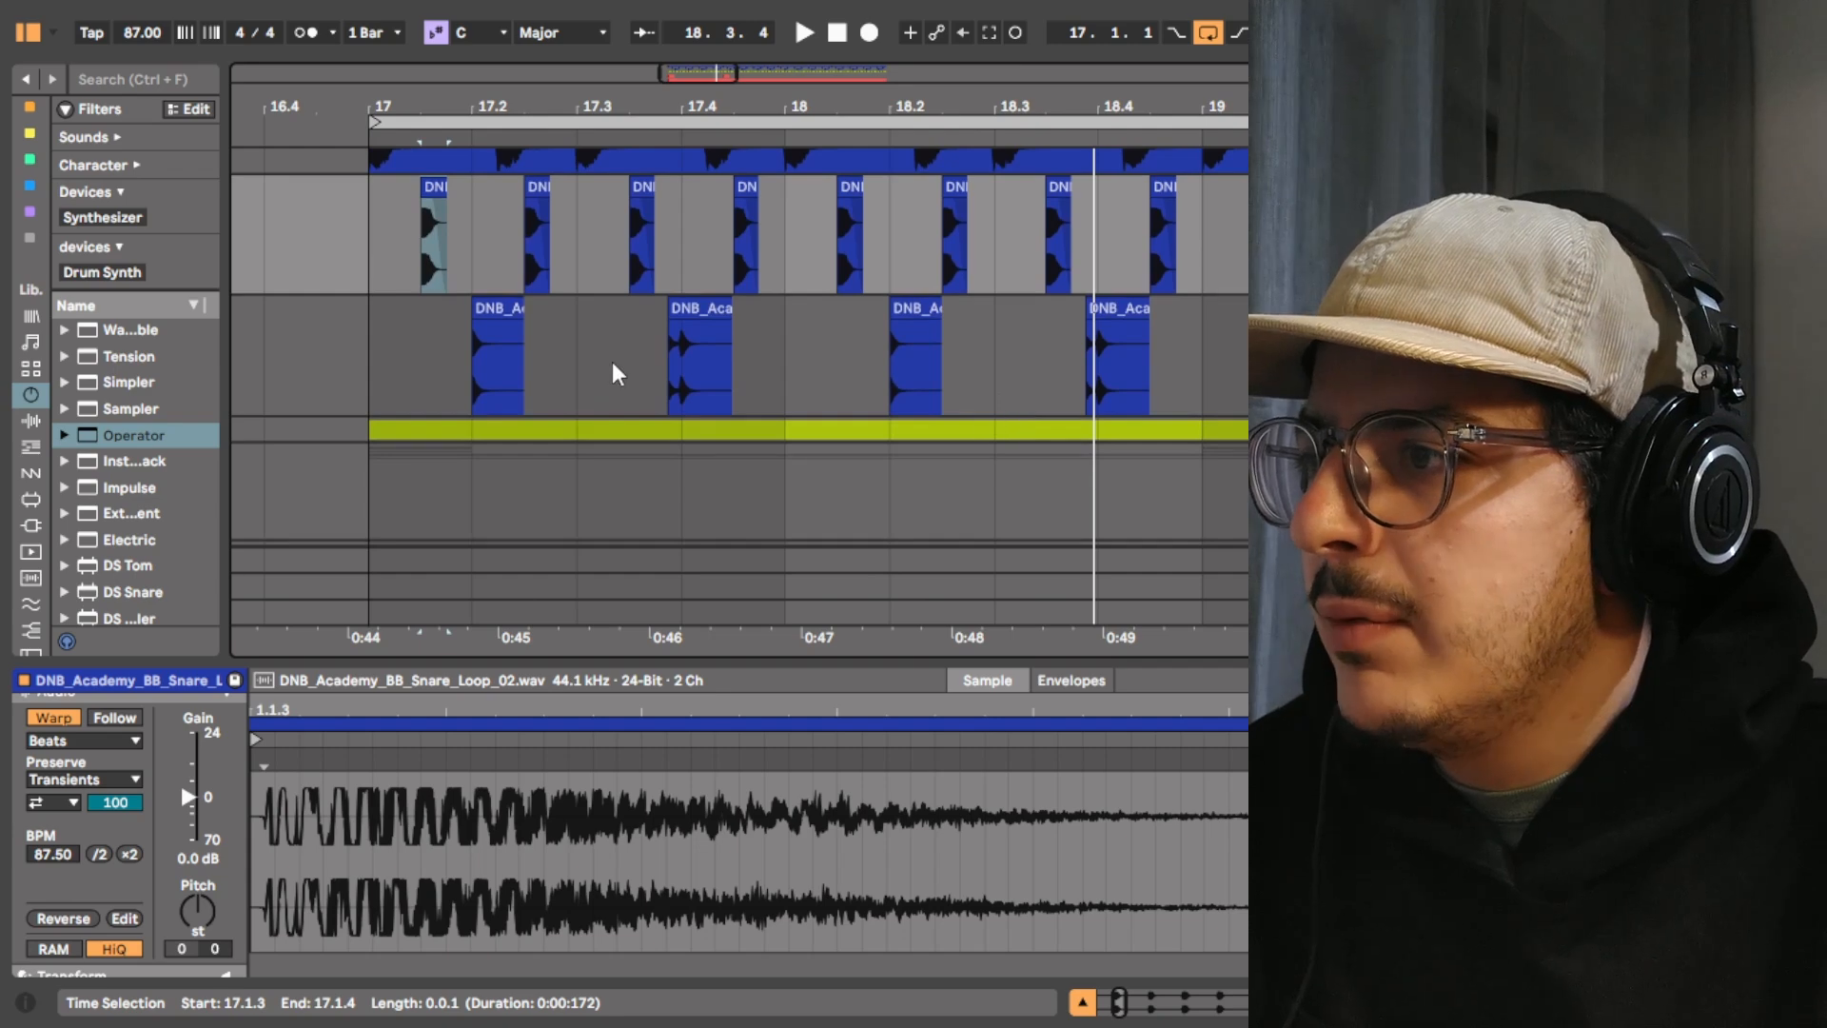
{"action": "scroll", "coordinate": [885, 366], "scroll_direction": "up", "scroll_amount": 2}
{"action": "scroll", "coordinate": [937, 362], "scroll_direction": "down", "scroll_amount": 3}
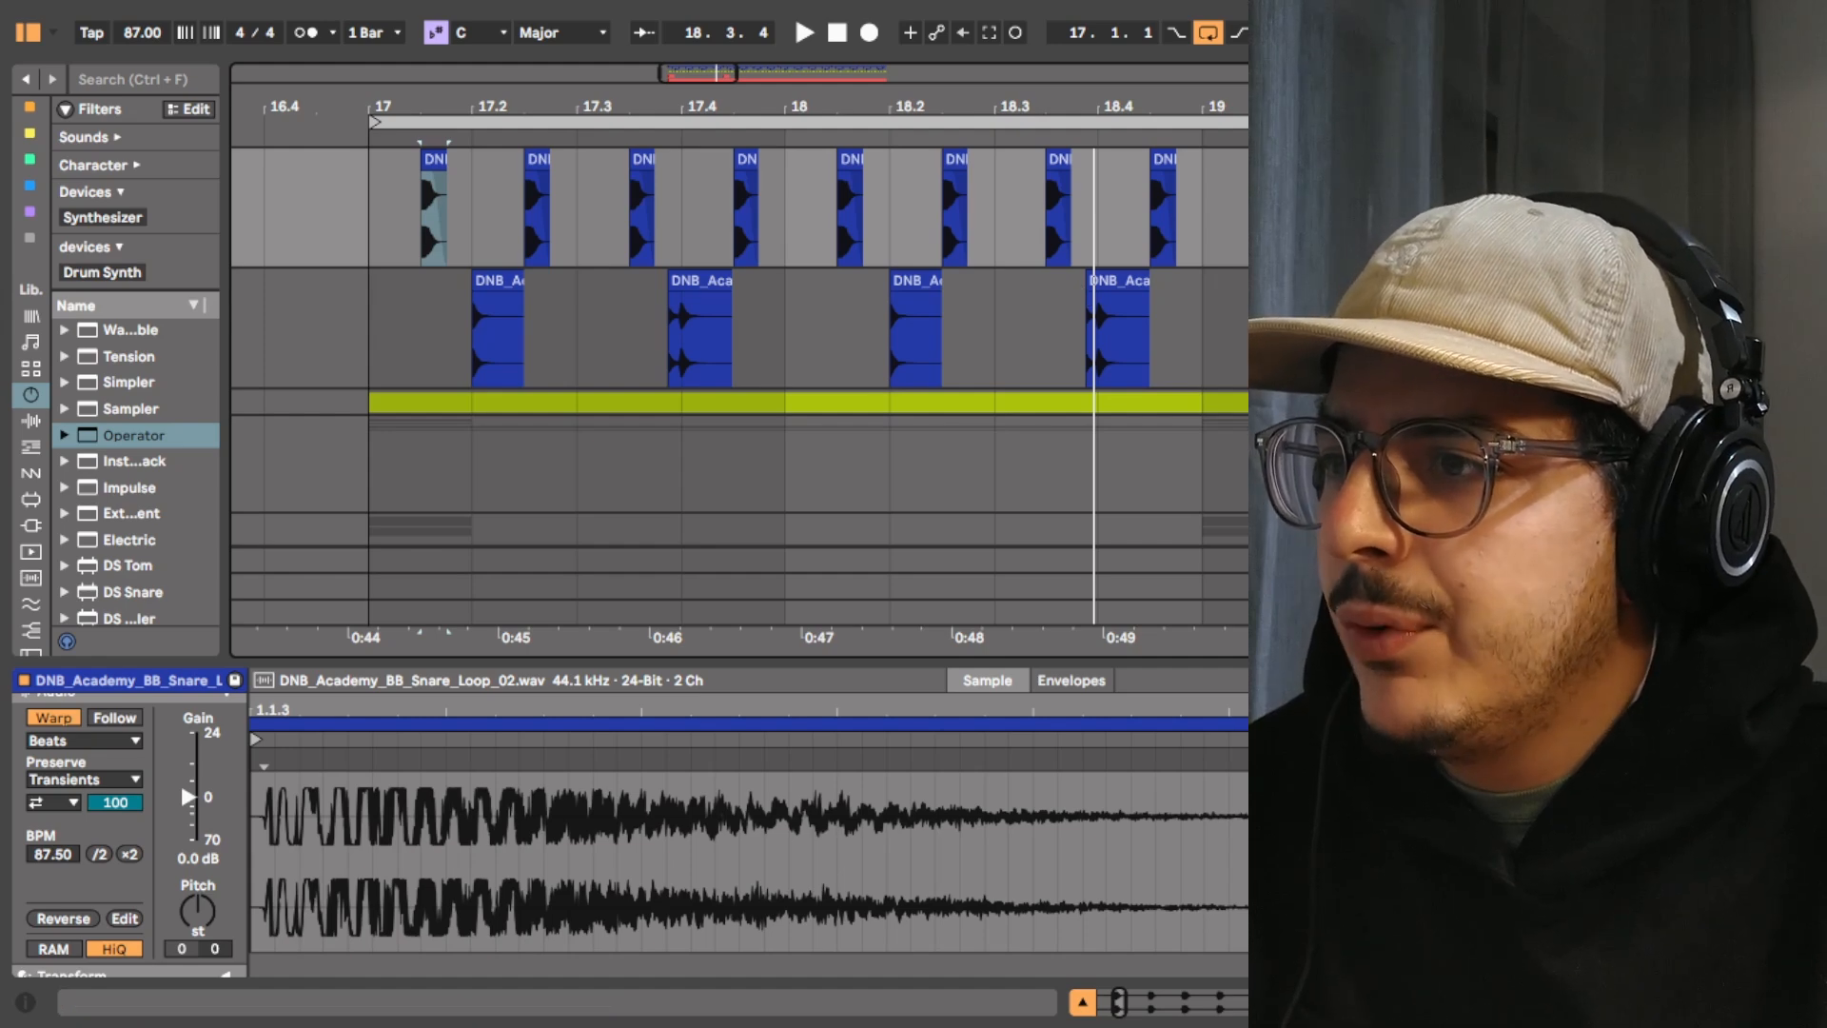
{"action": "scroll", "coordinate": [883, 312], "scroll_direction": "up", "scroll_amount": 2}
{"action": "left_click_drag", "start_coordinate": [859, 316], "coordinate": [279, 338]}
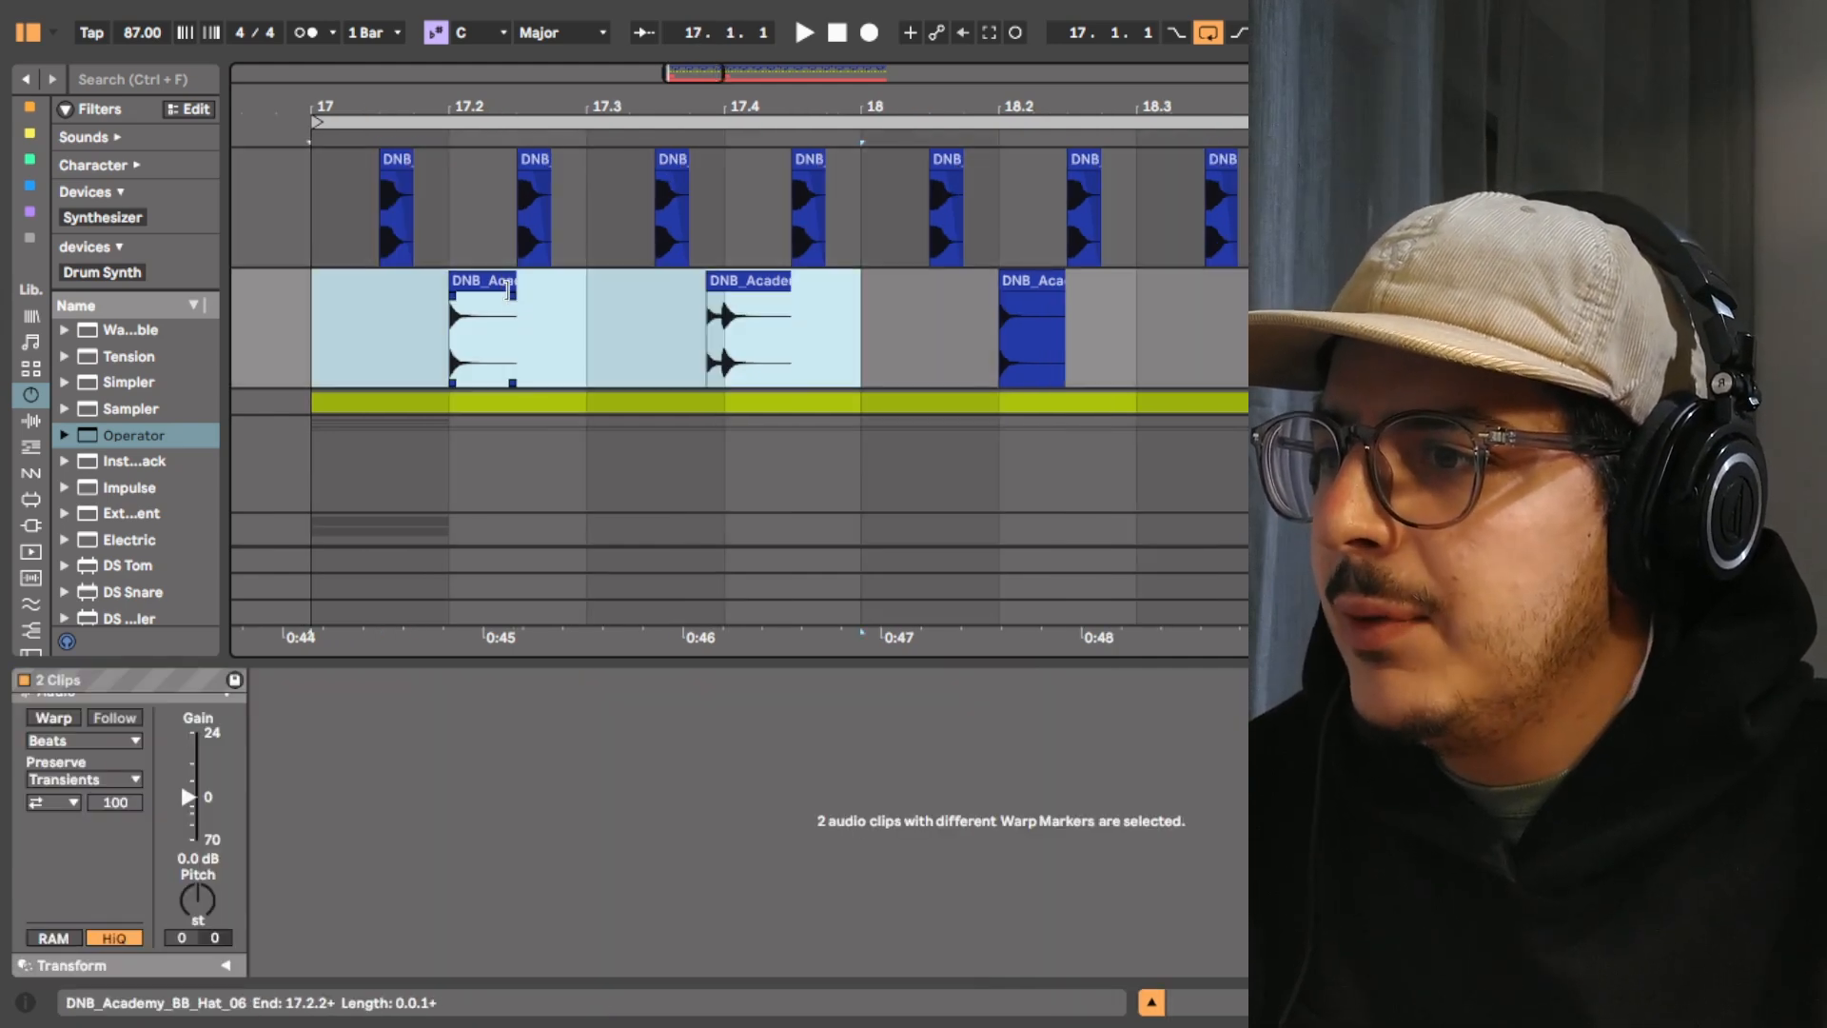
Play the pattern from bar 17 to hear the hat clips together with the kick and snare
{"action": "key", "text": "space"}
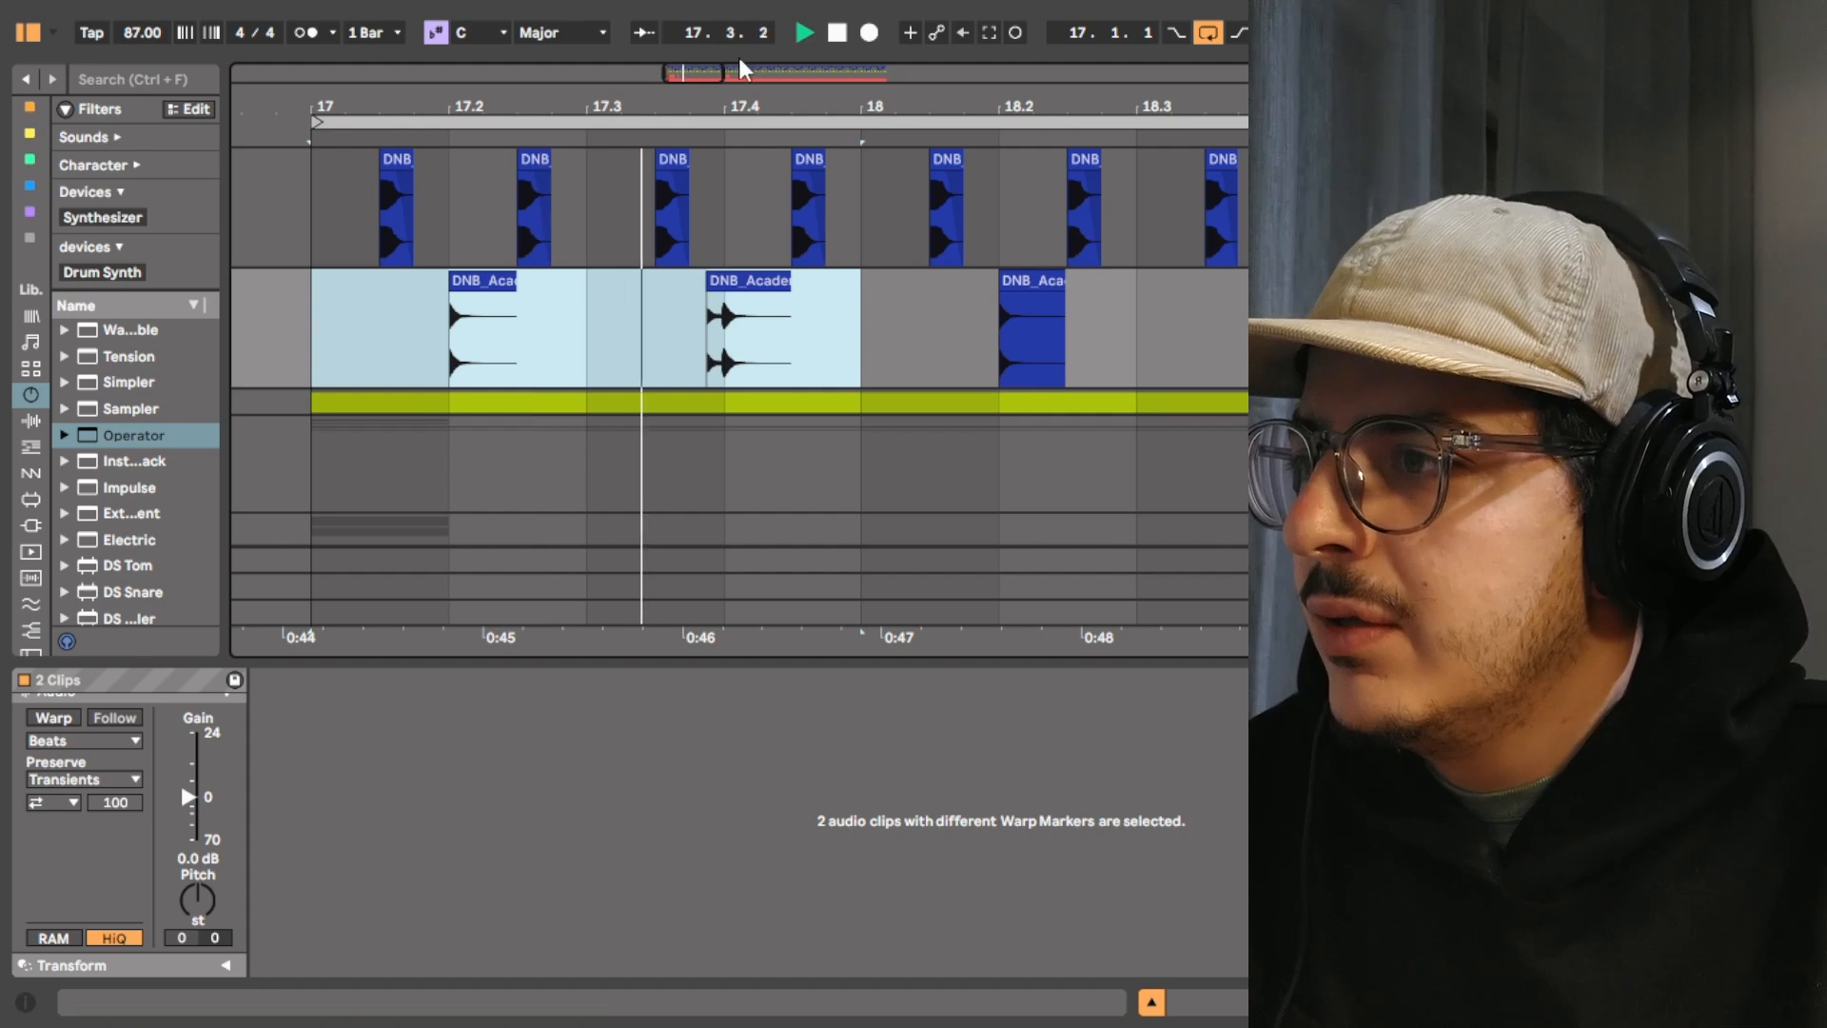
{"action": "left_click", "coordinate": [837, 40]}
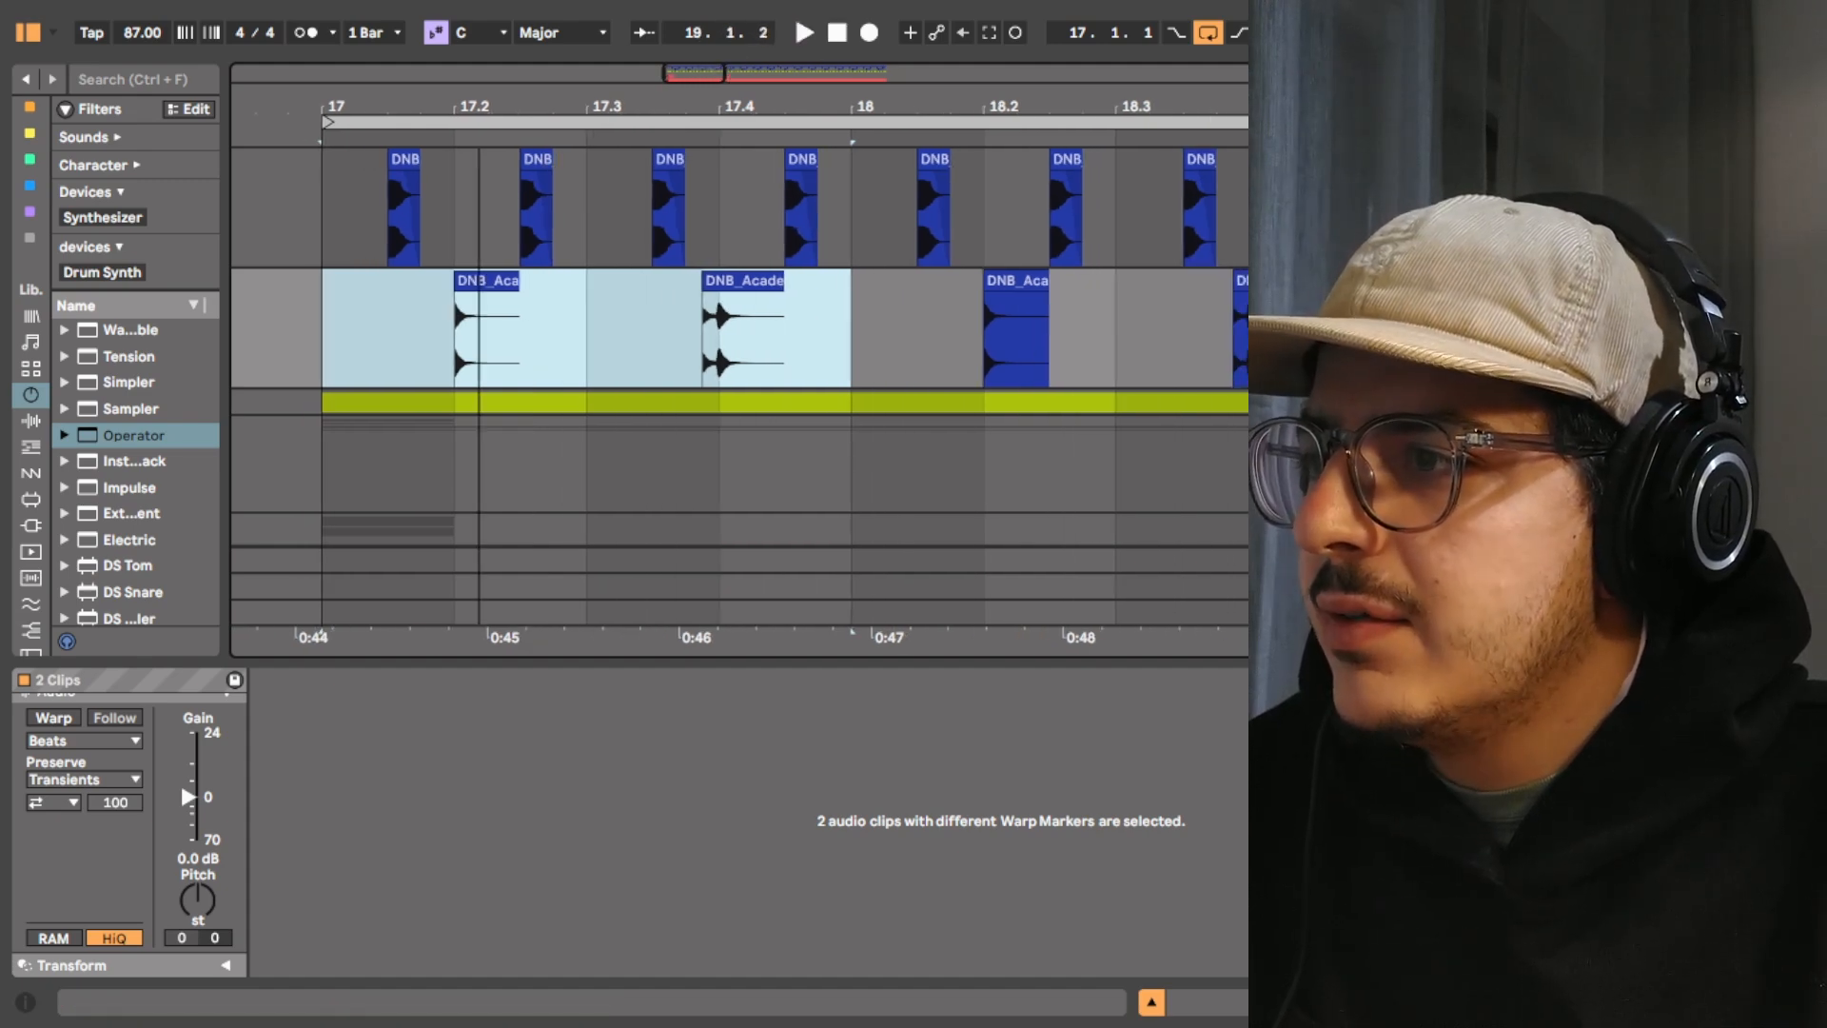
{"action": "key", "text": "minus"}
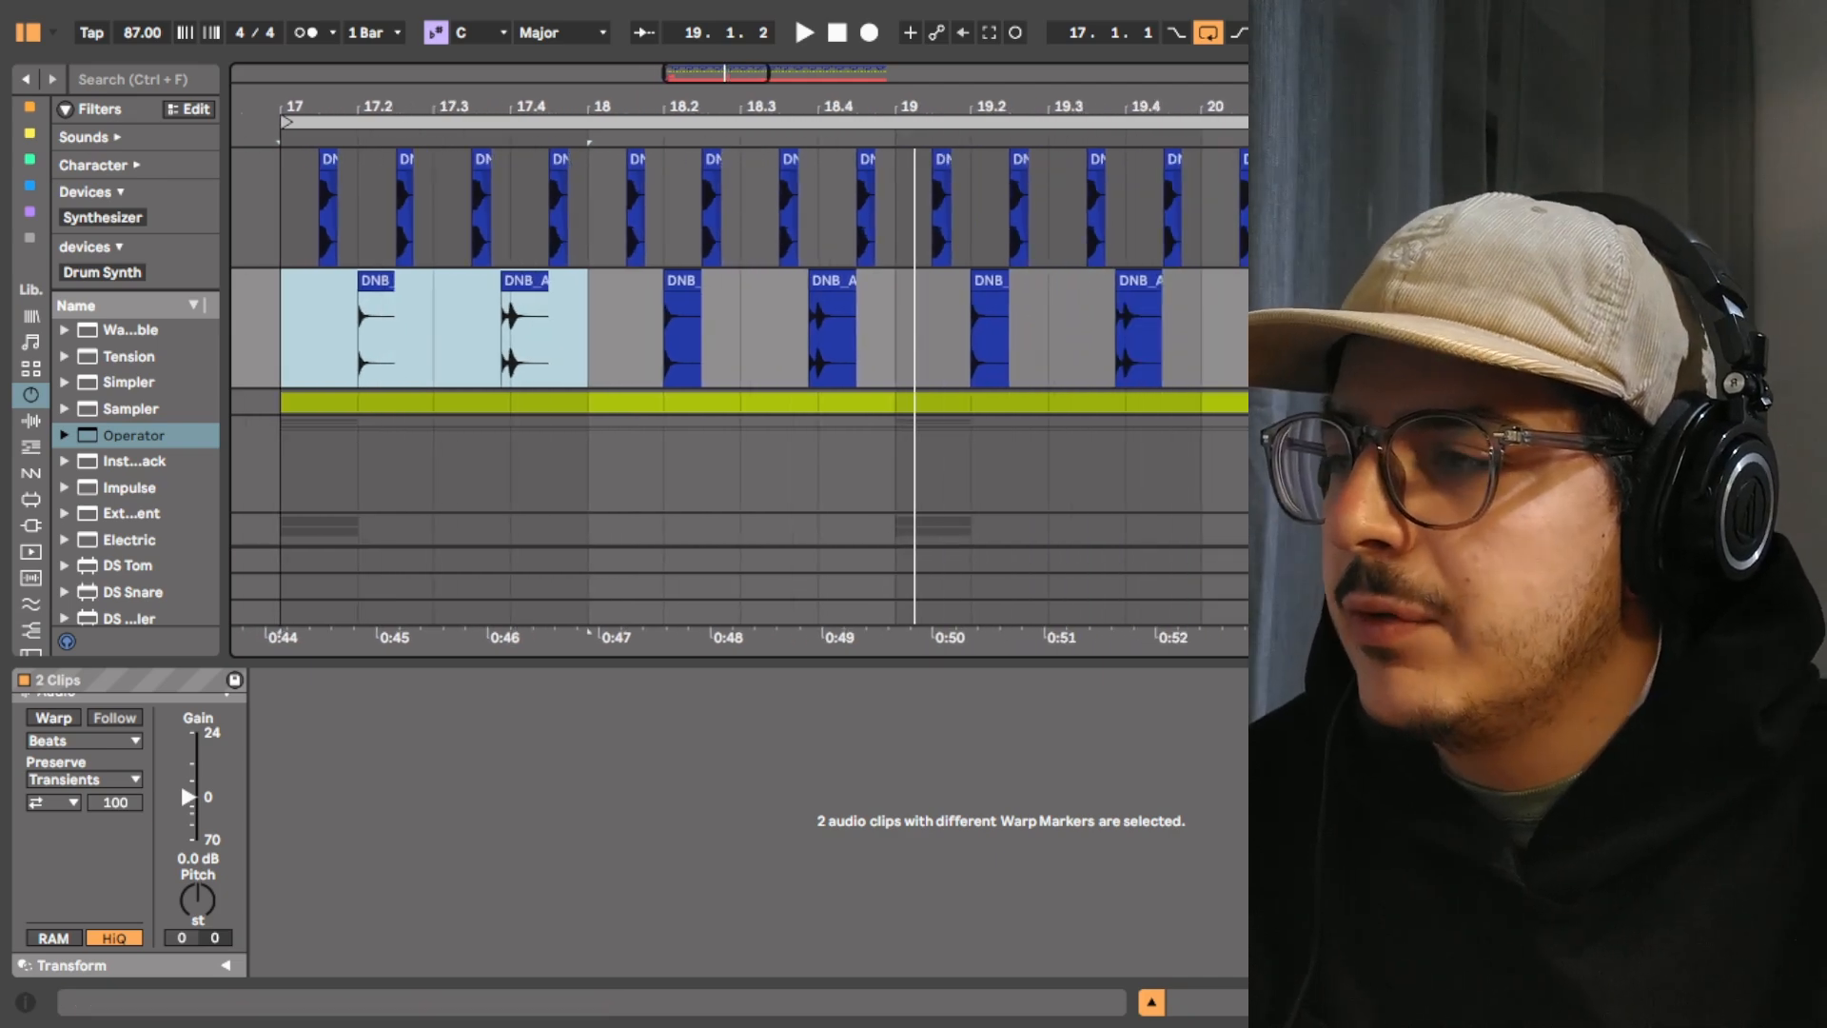
{"action": "scroll", "coordinate": [961, 246], "scroll_direction": "up", "scroll_amount": 4}
{"action": "scroll", "coordinate": [1168, 430], "scroll_direction": "down", "scroll_amount": 3}
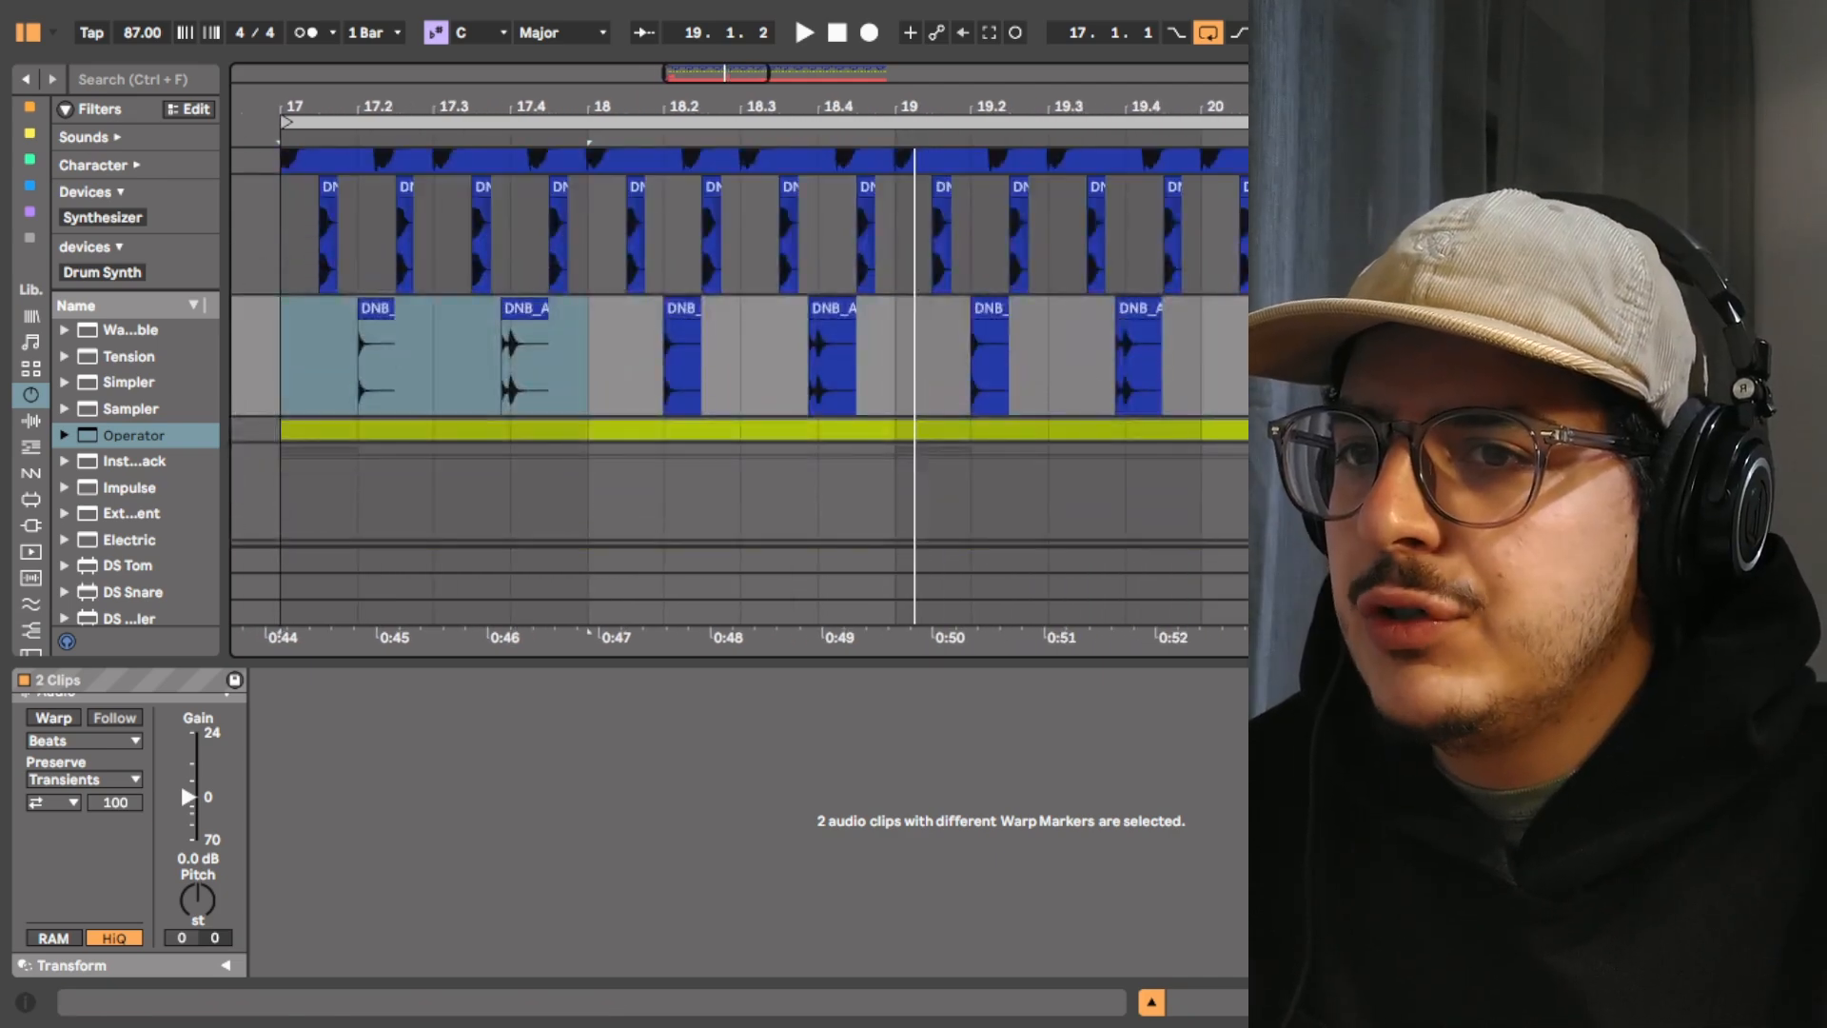
{"action": "scroll", "coordinate": [1168, 429], "scroll_direction": "up", "scroll_amount": 5}
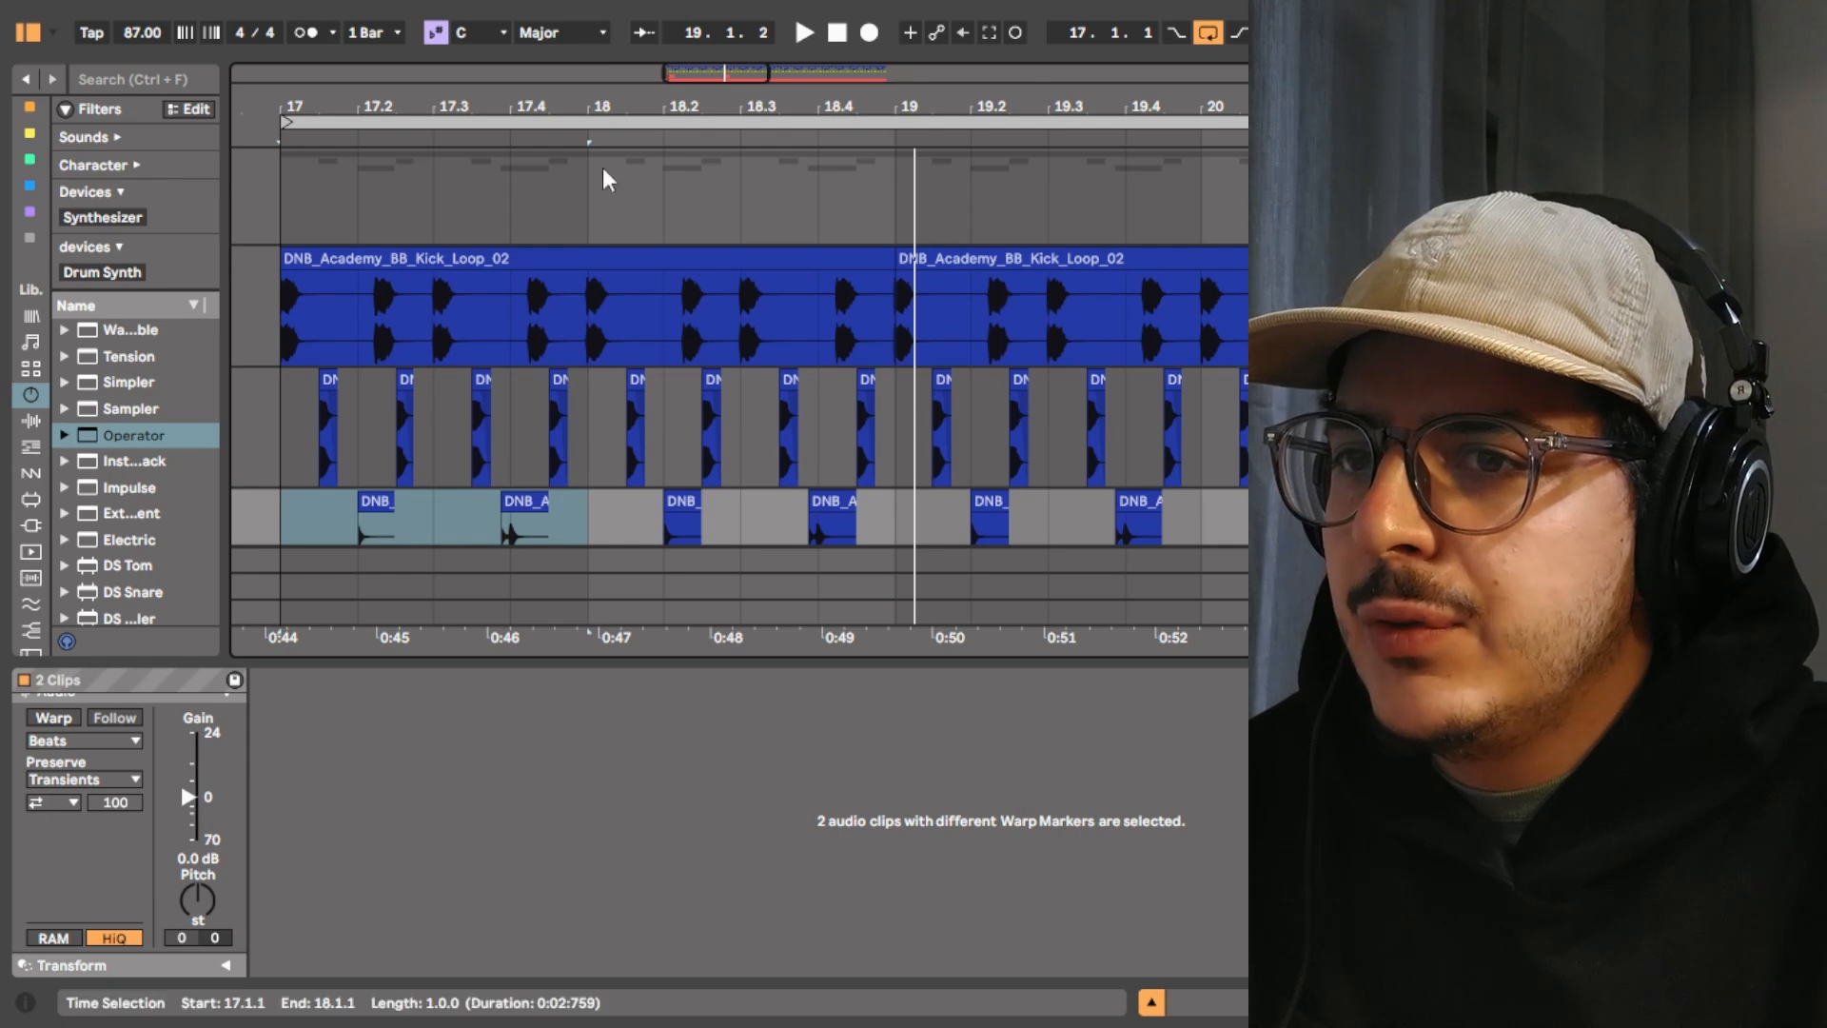
{"action": "left_click", "coordinate": [271, 133]}
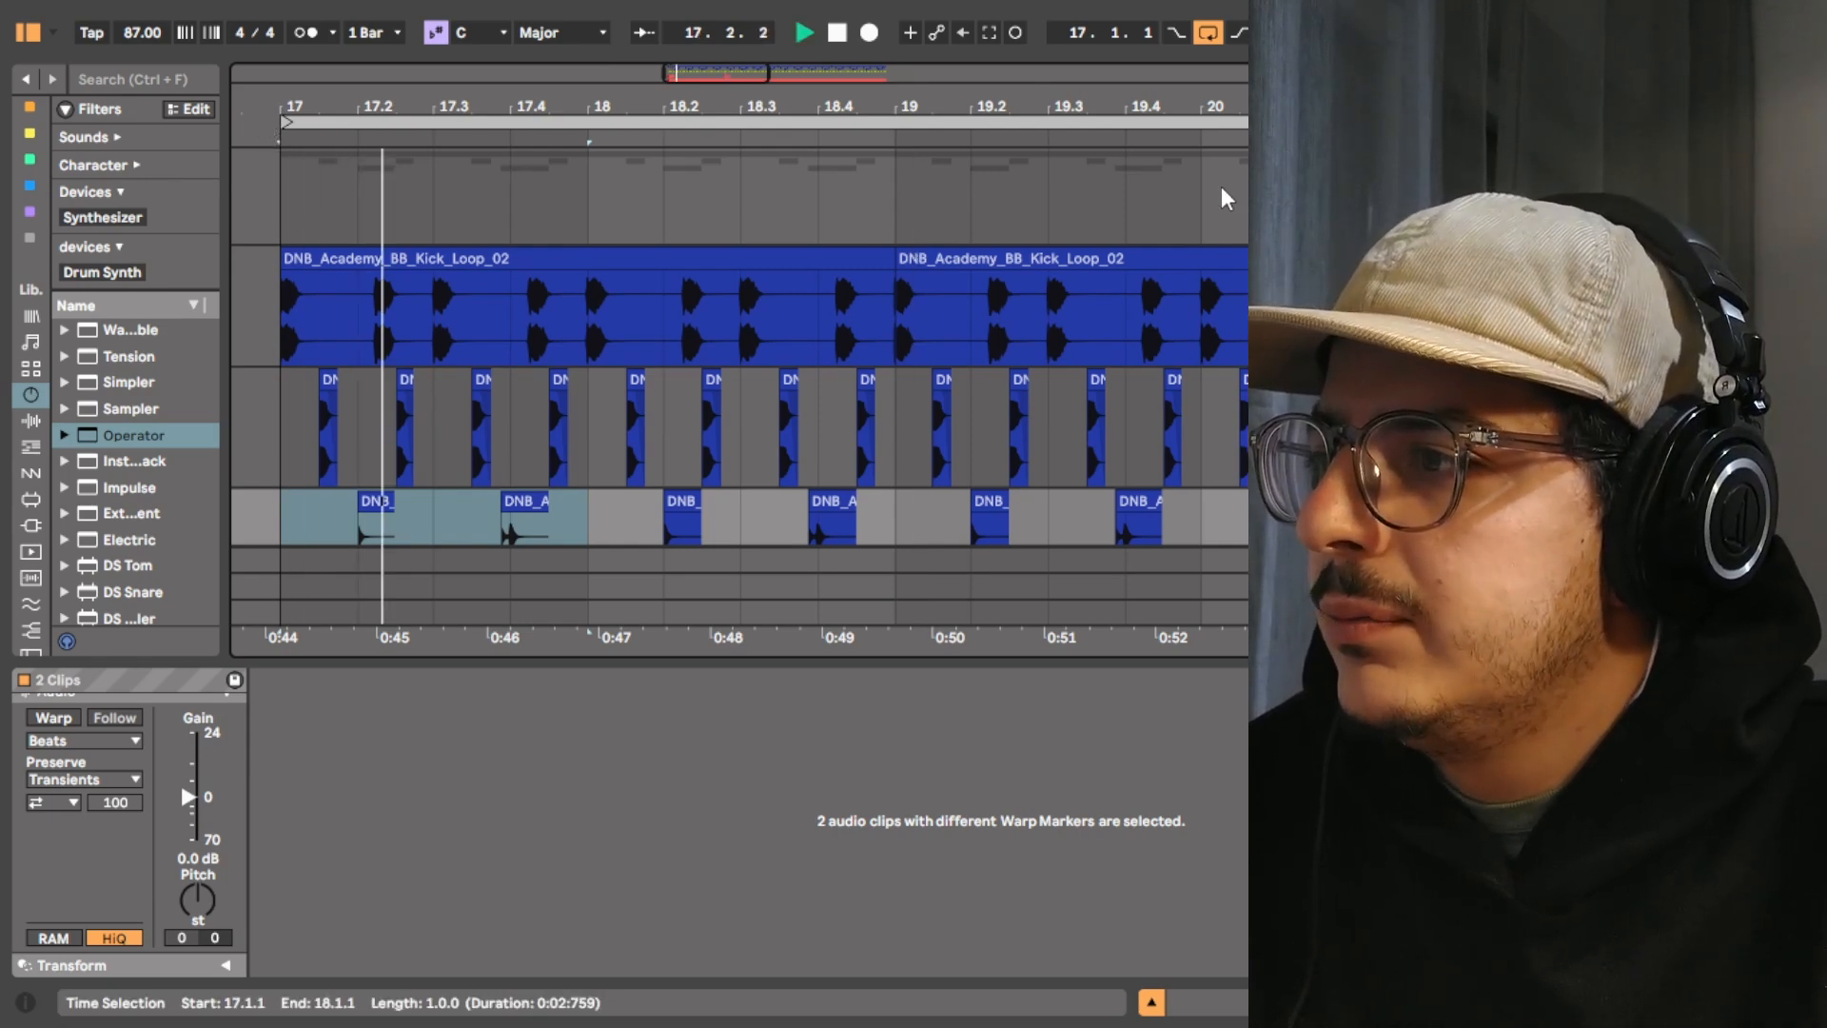
{"action": "scroll", "coordinate": [1220, 186], "scroll_direction": "down", "scroll_amount": 3}
{"action": "scroll", "coordinate": [1049, 219], "scroll_direction": "up", "scroll_amount": 2}
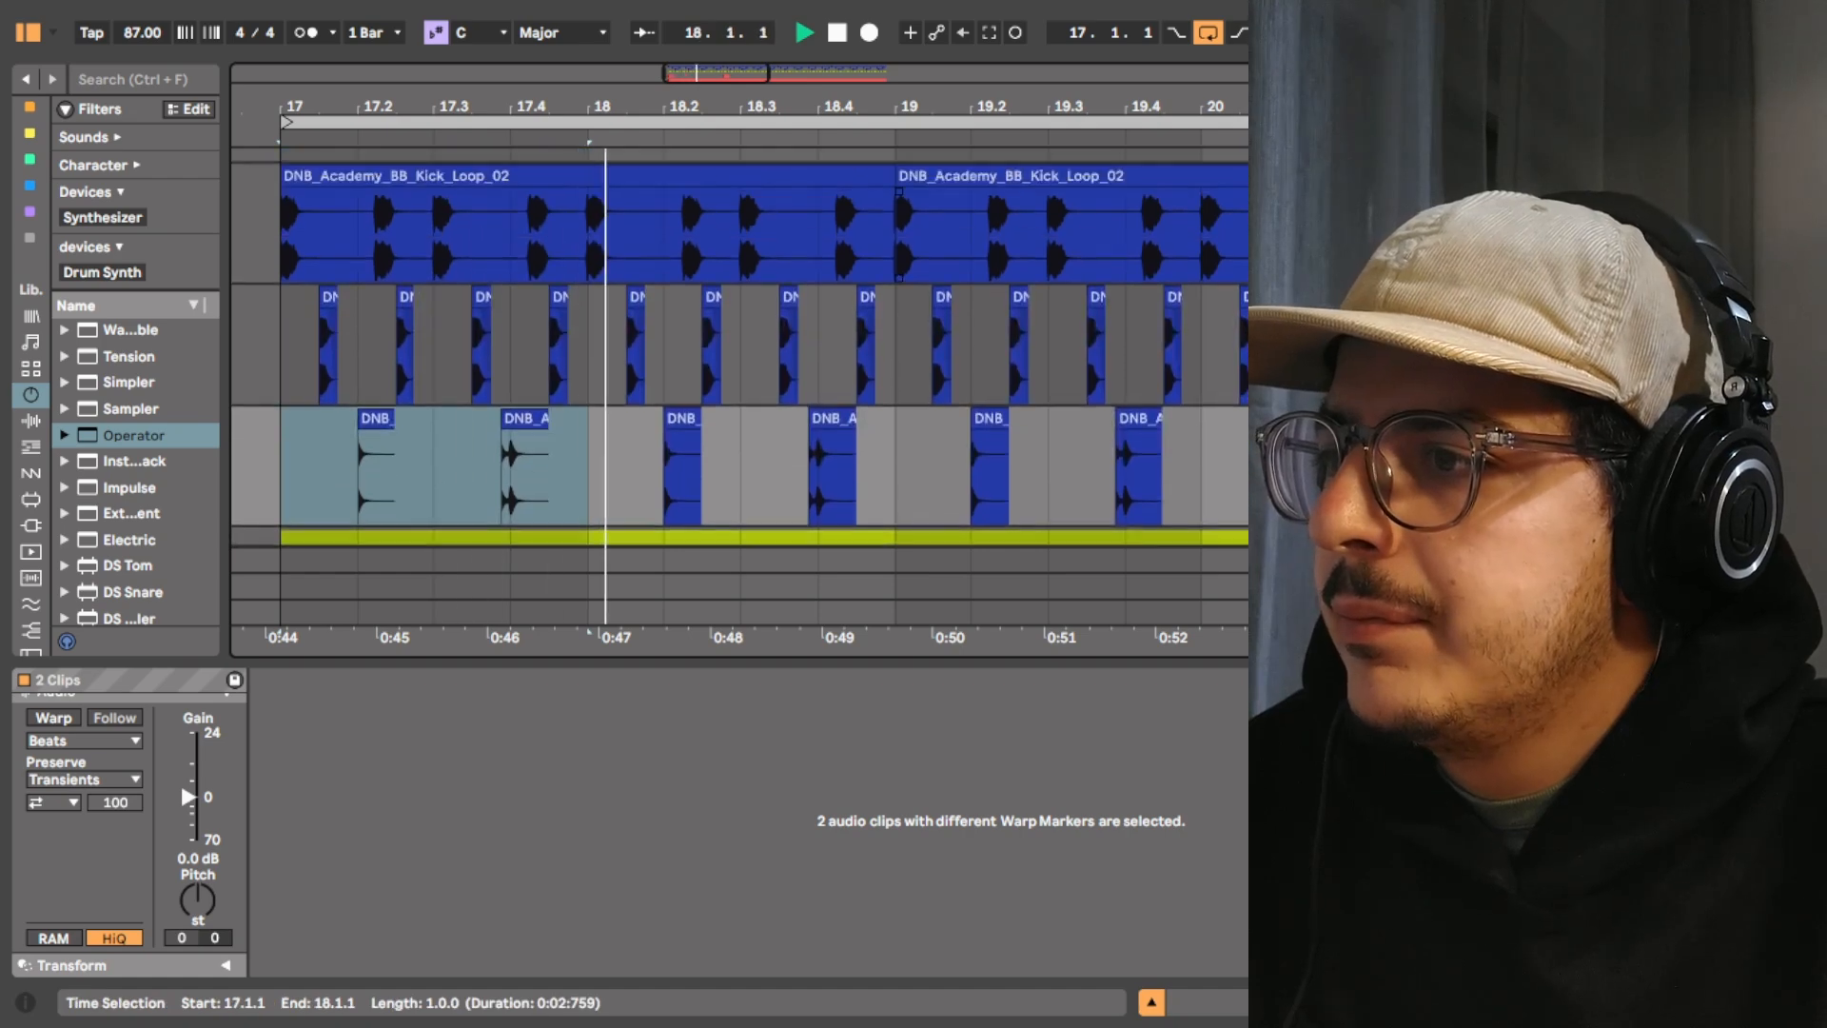
Set the arrangement's adaptive grid to Narrowest and switch off loop playback
{"action": "left_click_drag", "start_coordinate": [1049, 113], "coordinate": [1033, 467]}
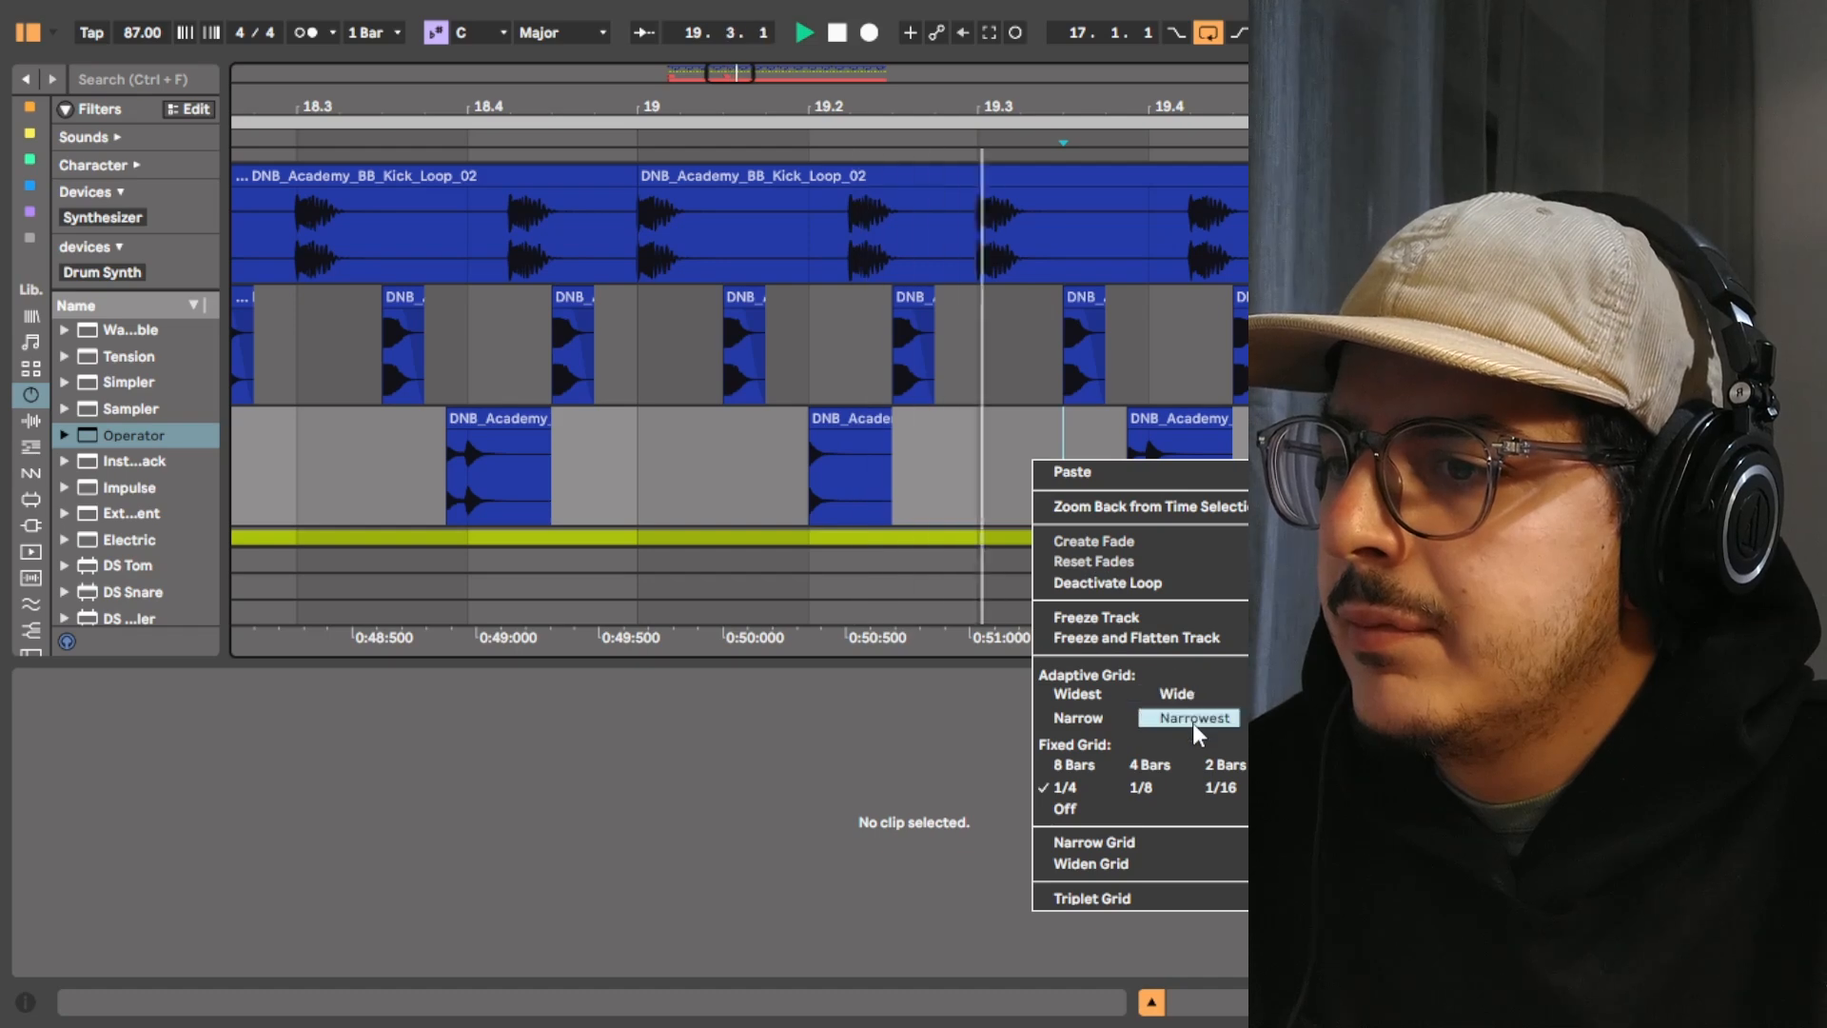
{"action": "left_click", "coordinate": [1195, 717]}
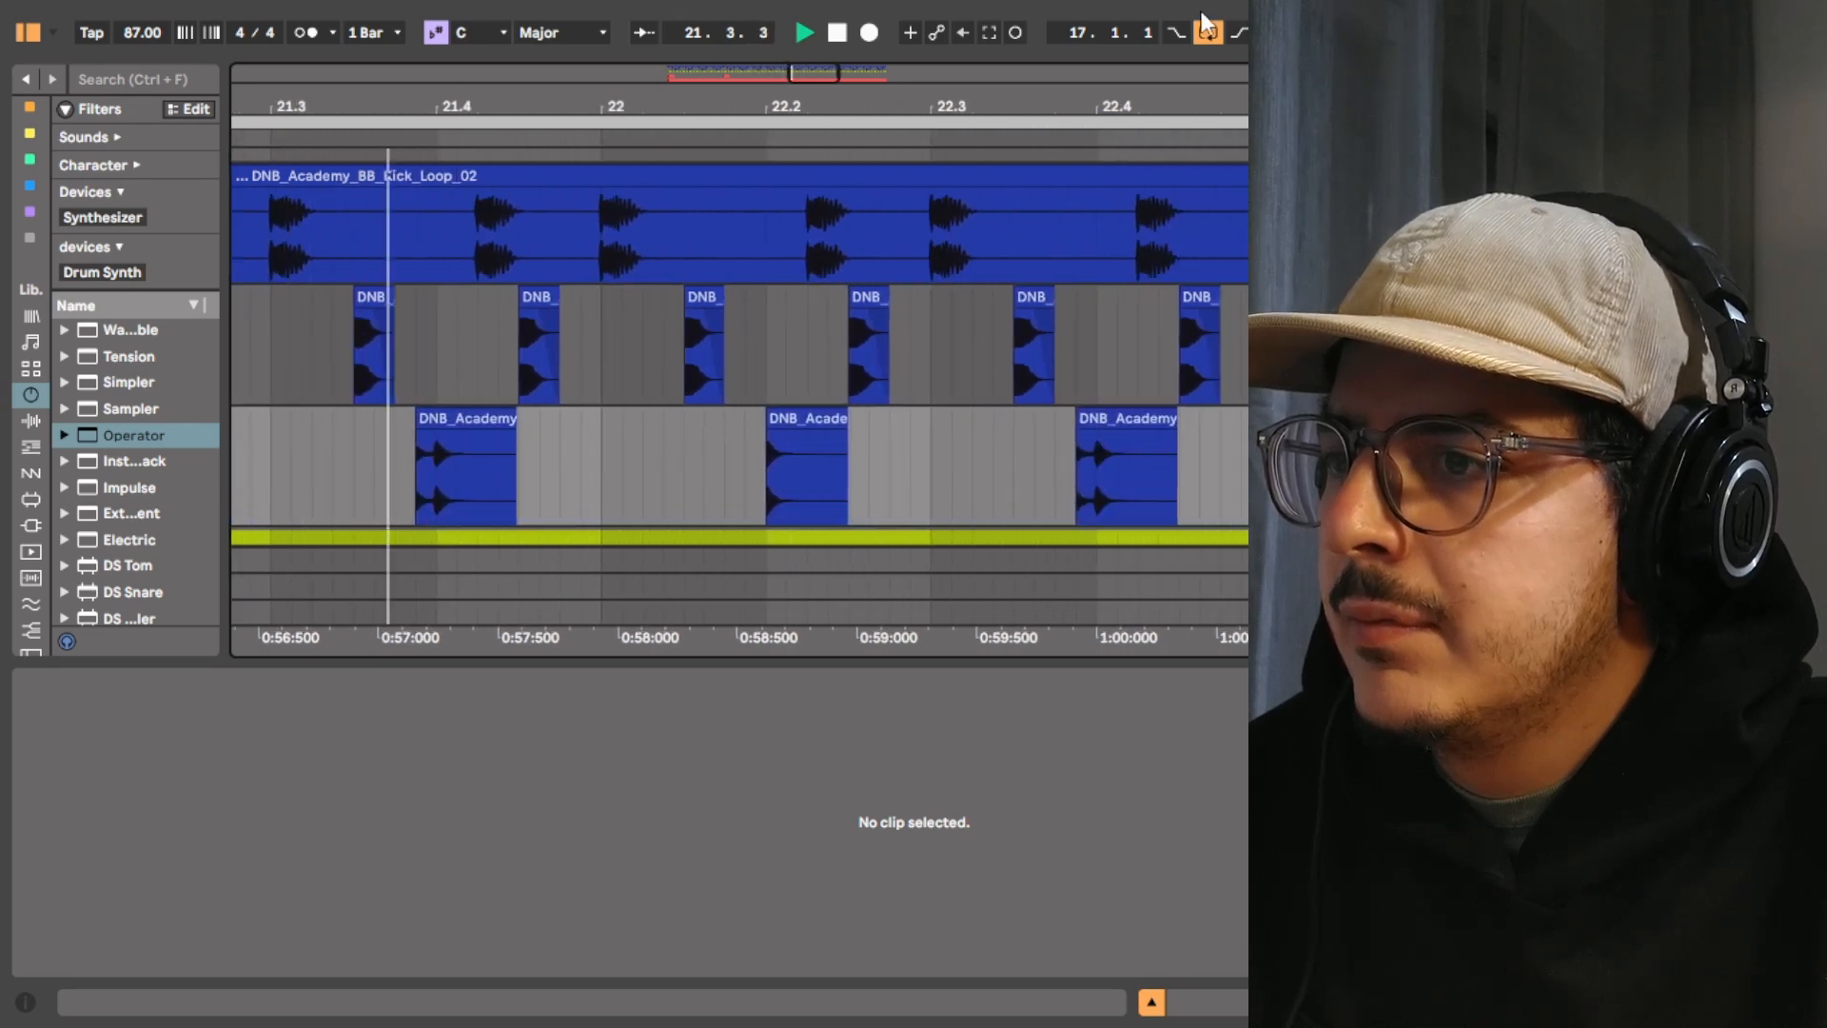
{"action": "key", "text": "ctrl+l"}
{"action": "scroll", "coordinate": [537, 381], "scroll_direction": "right", "scroll_amount": 4}
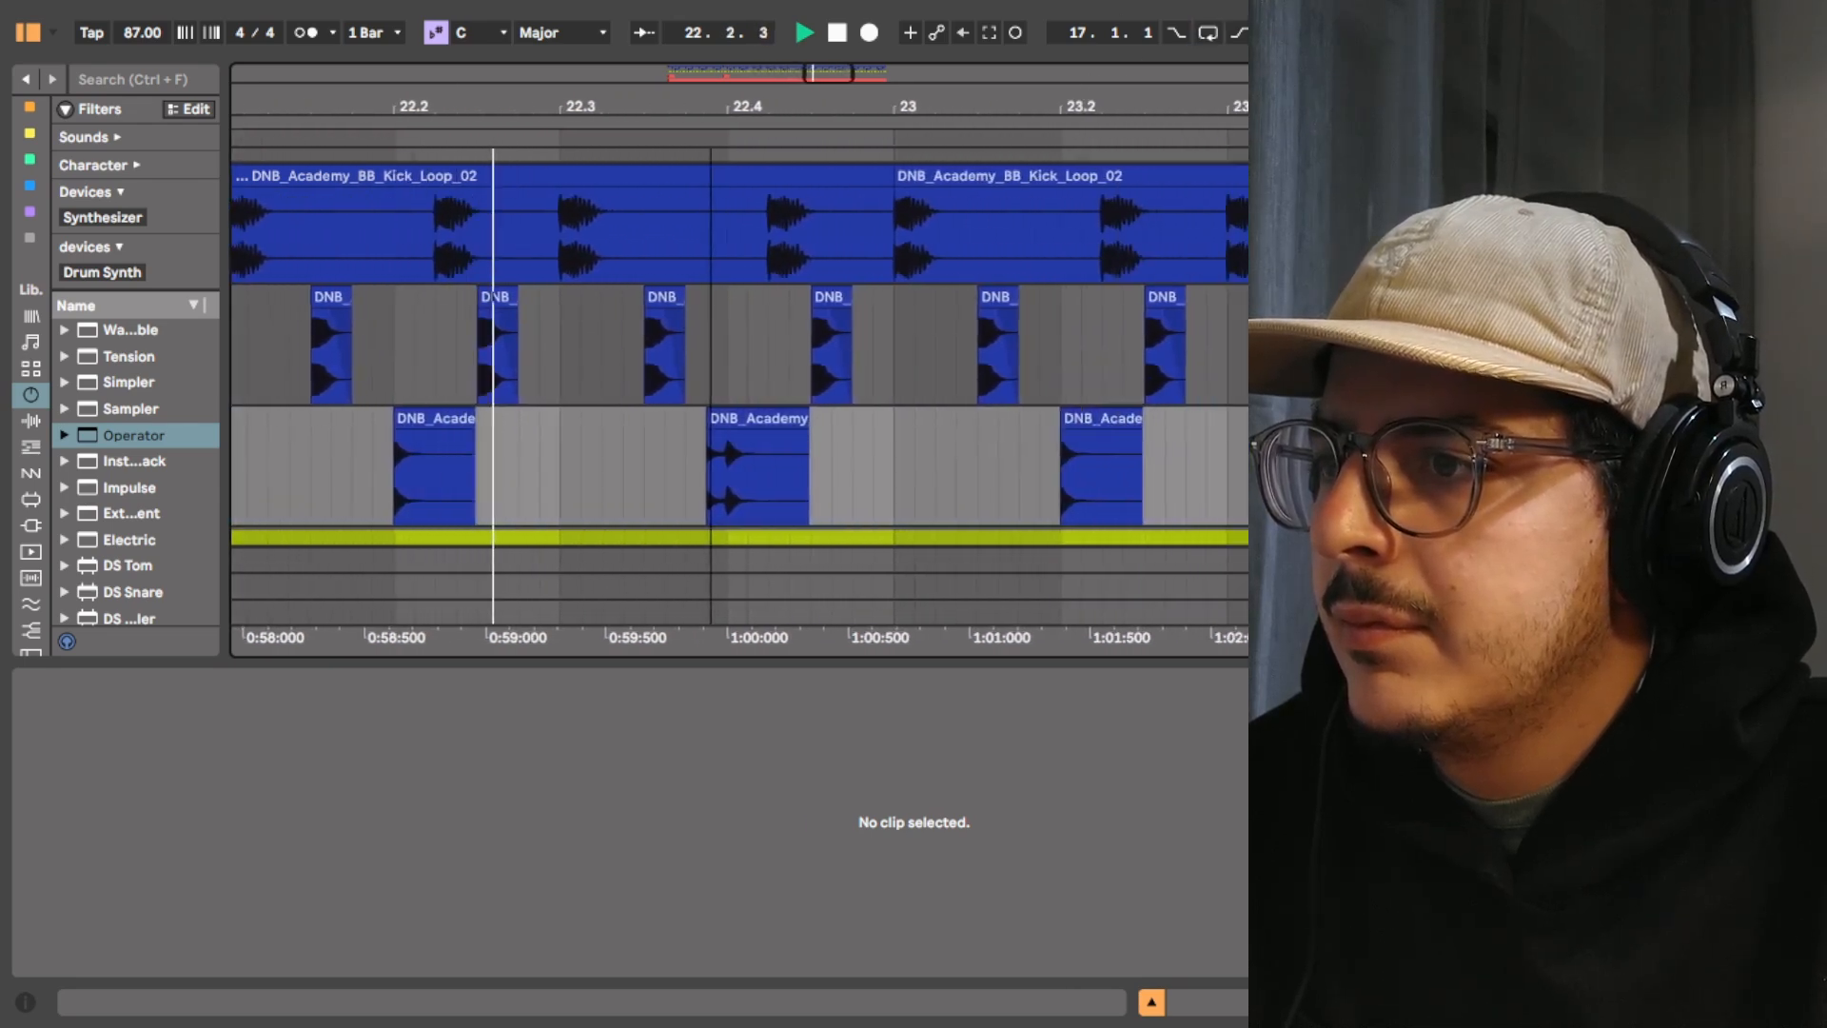
{"action": "scroll", "coordinate": [537, 380], "scroll_direction": "down", "scroll_amount": 4}
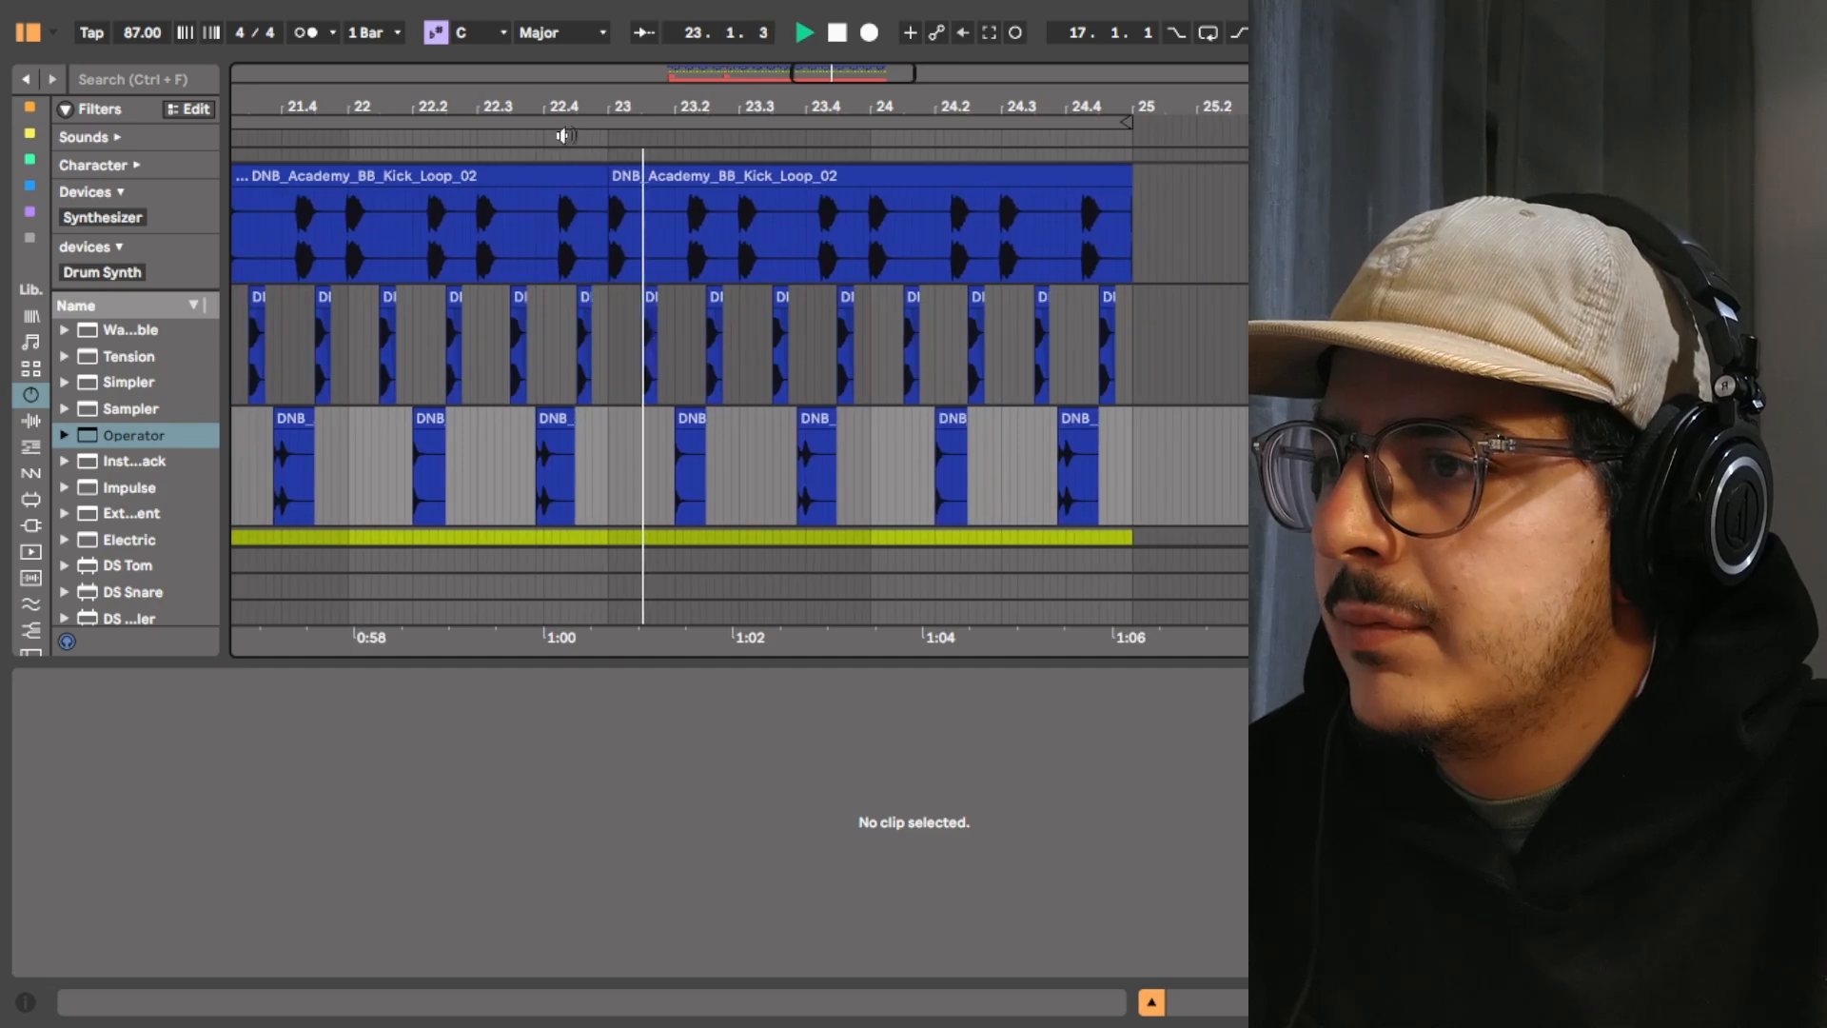
{"action": "left_click_drag", "start_coordinate": [696, 99], "coordinate": [514, 81]}
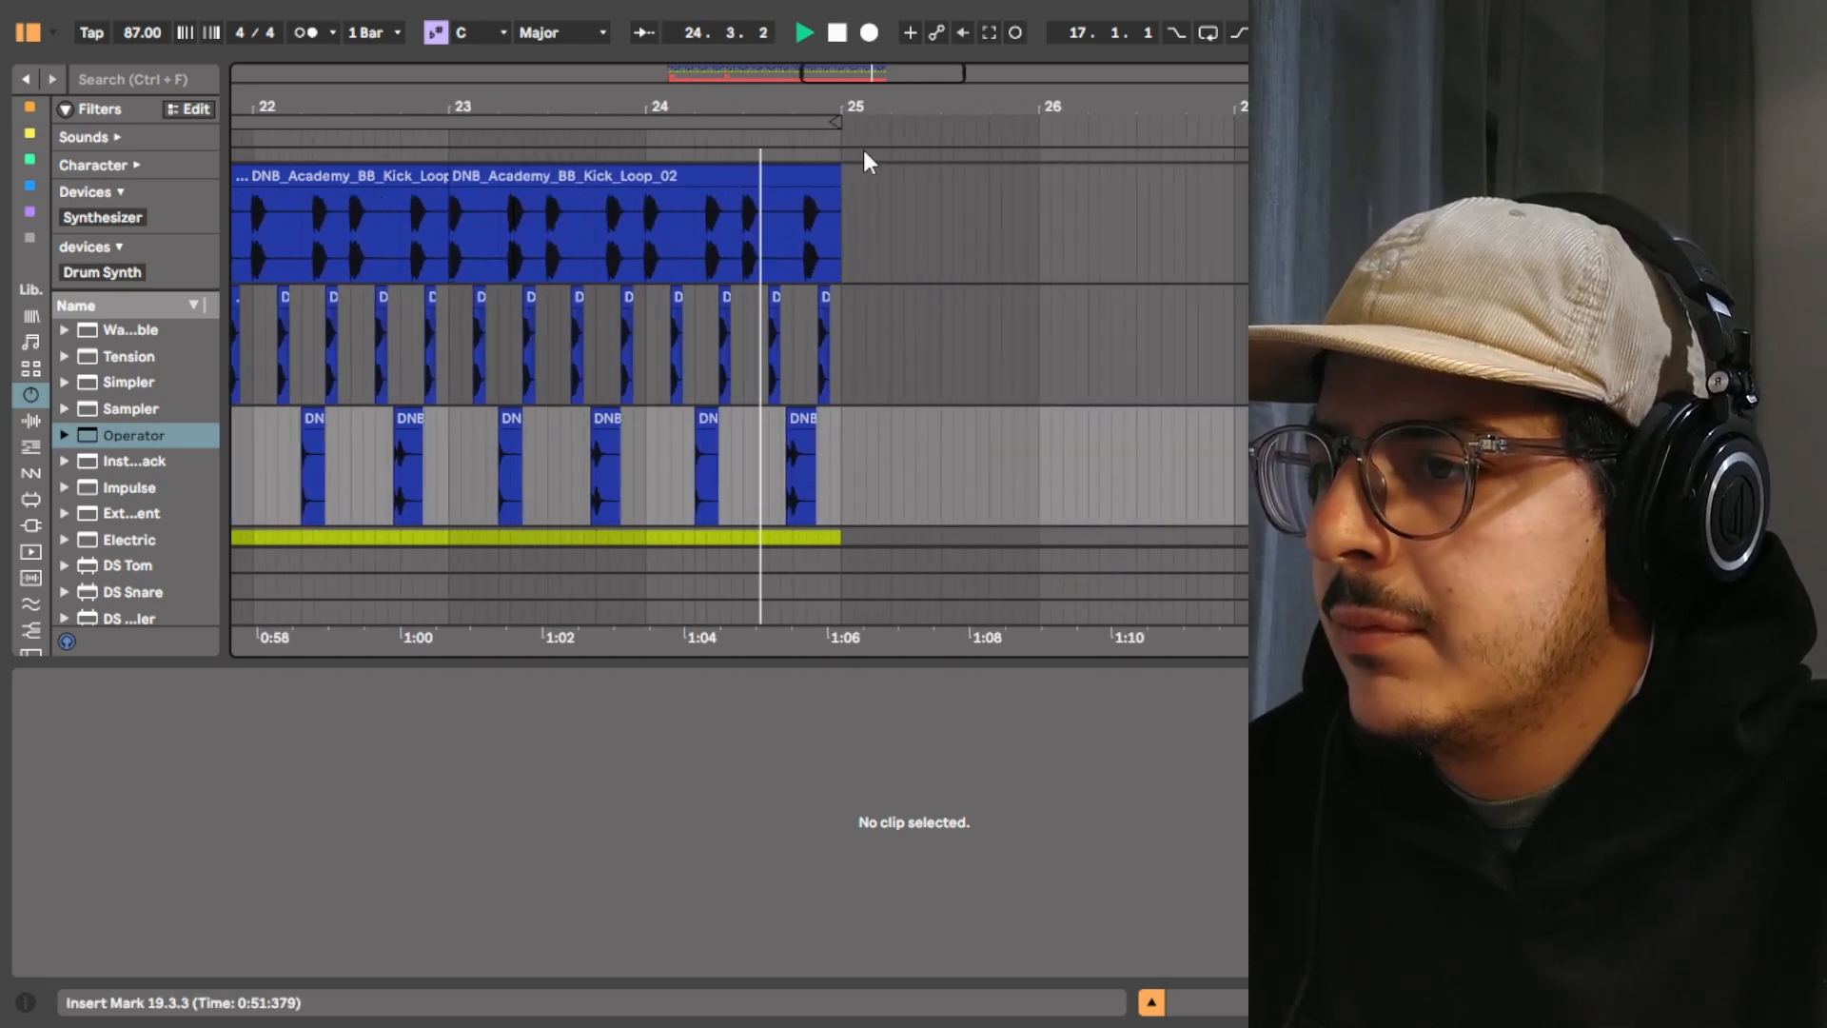
{"action": "mouse_move", "coordinate": [852, 99]}
{"action": "left_mouse_down"}
{"action": "mouse_move", "coordinate": [838, 116]}
{"action": "mouse_move", "coordinate": [846, 77]}
{"action": "left_mouse_up"}
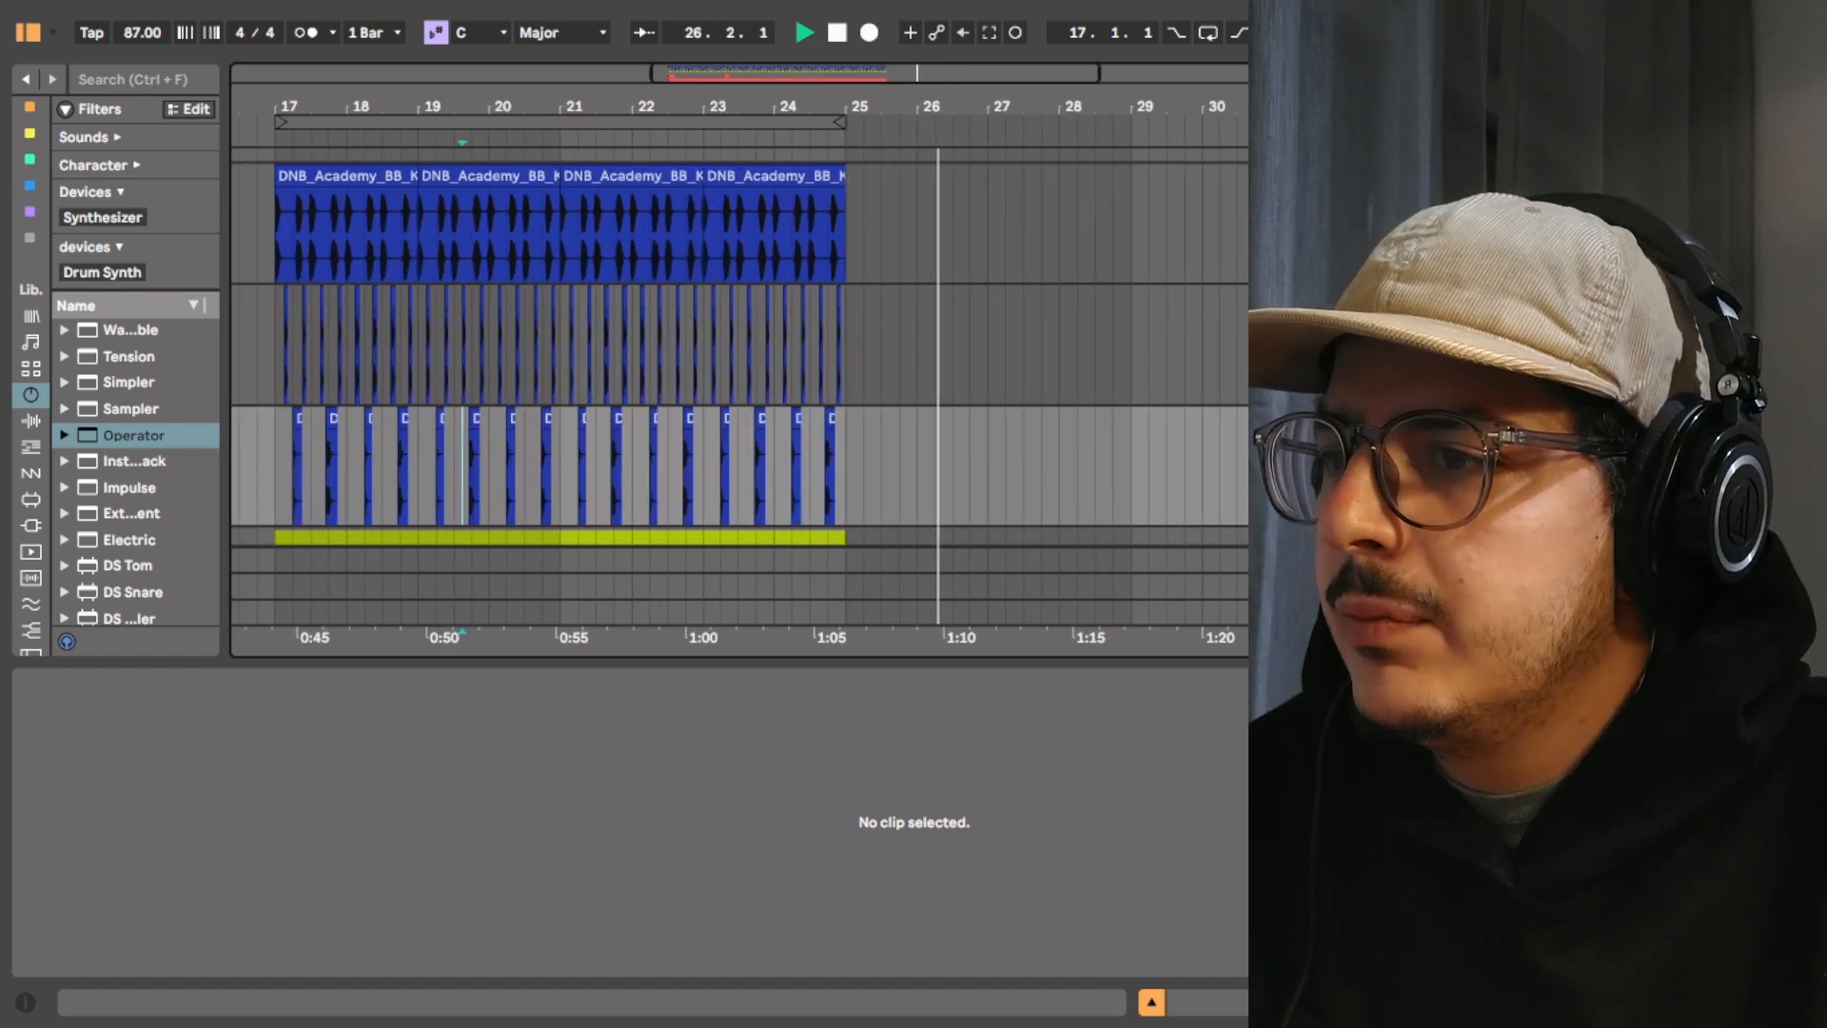
Collapse the drum group and expand the tops group to bring up the percussion clips at bar 17
{"action": "scroll", "coordinate": [742, 314], "scroll_direction": "up", "scroll_amount": 2}
{"action": "left_click", "coordinate": [1522, 159]}
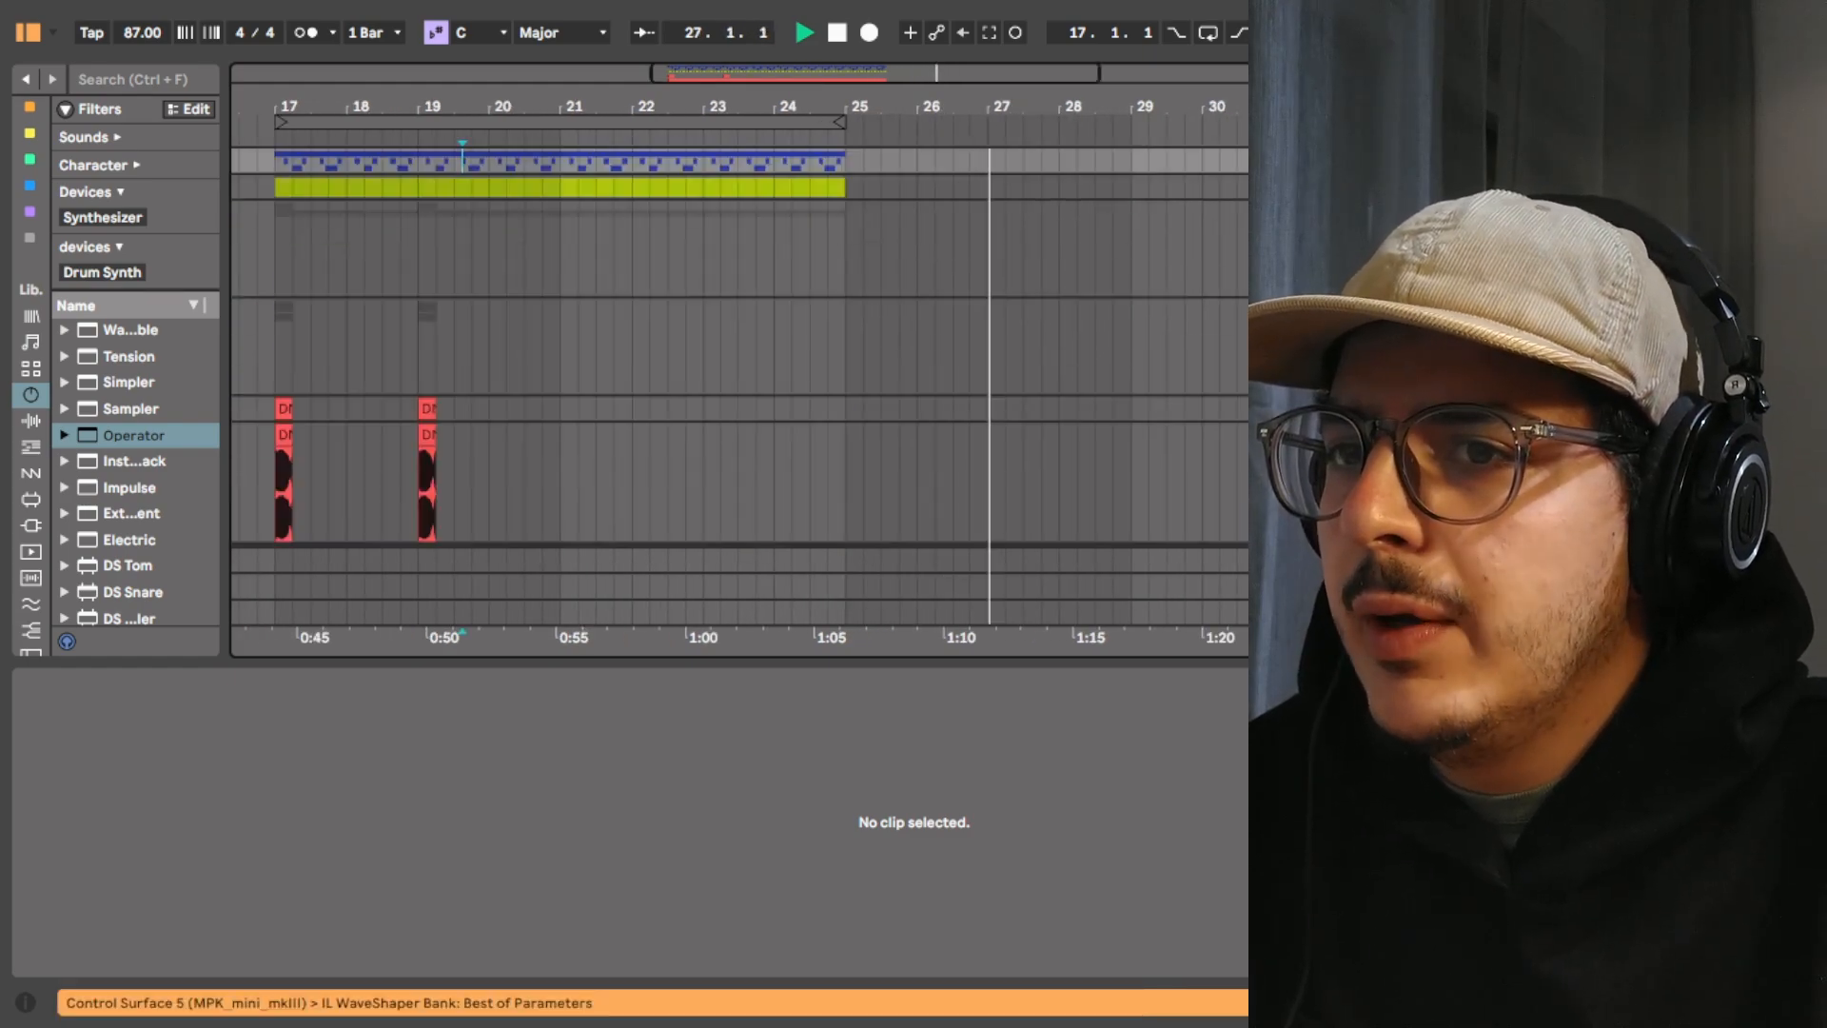
{"action": "left_click", "coordinate": [1523, 187]}
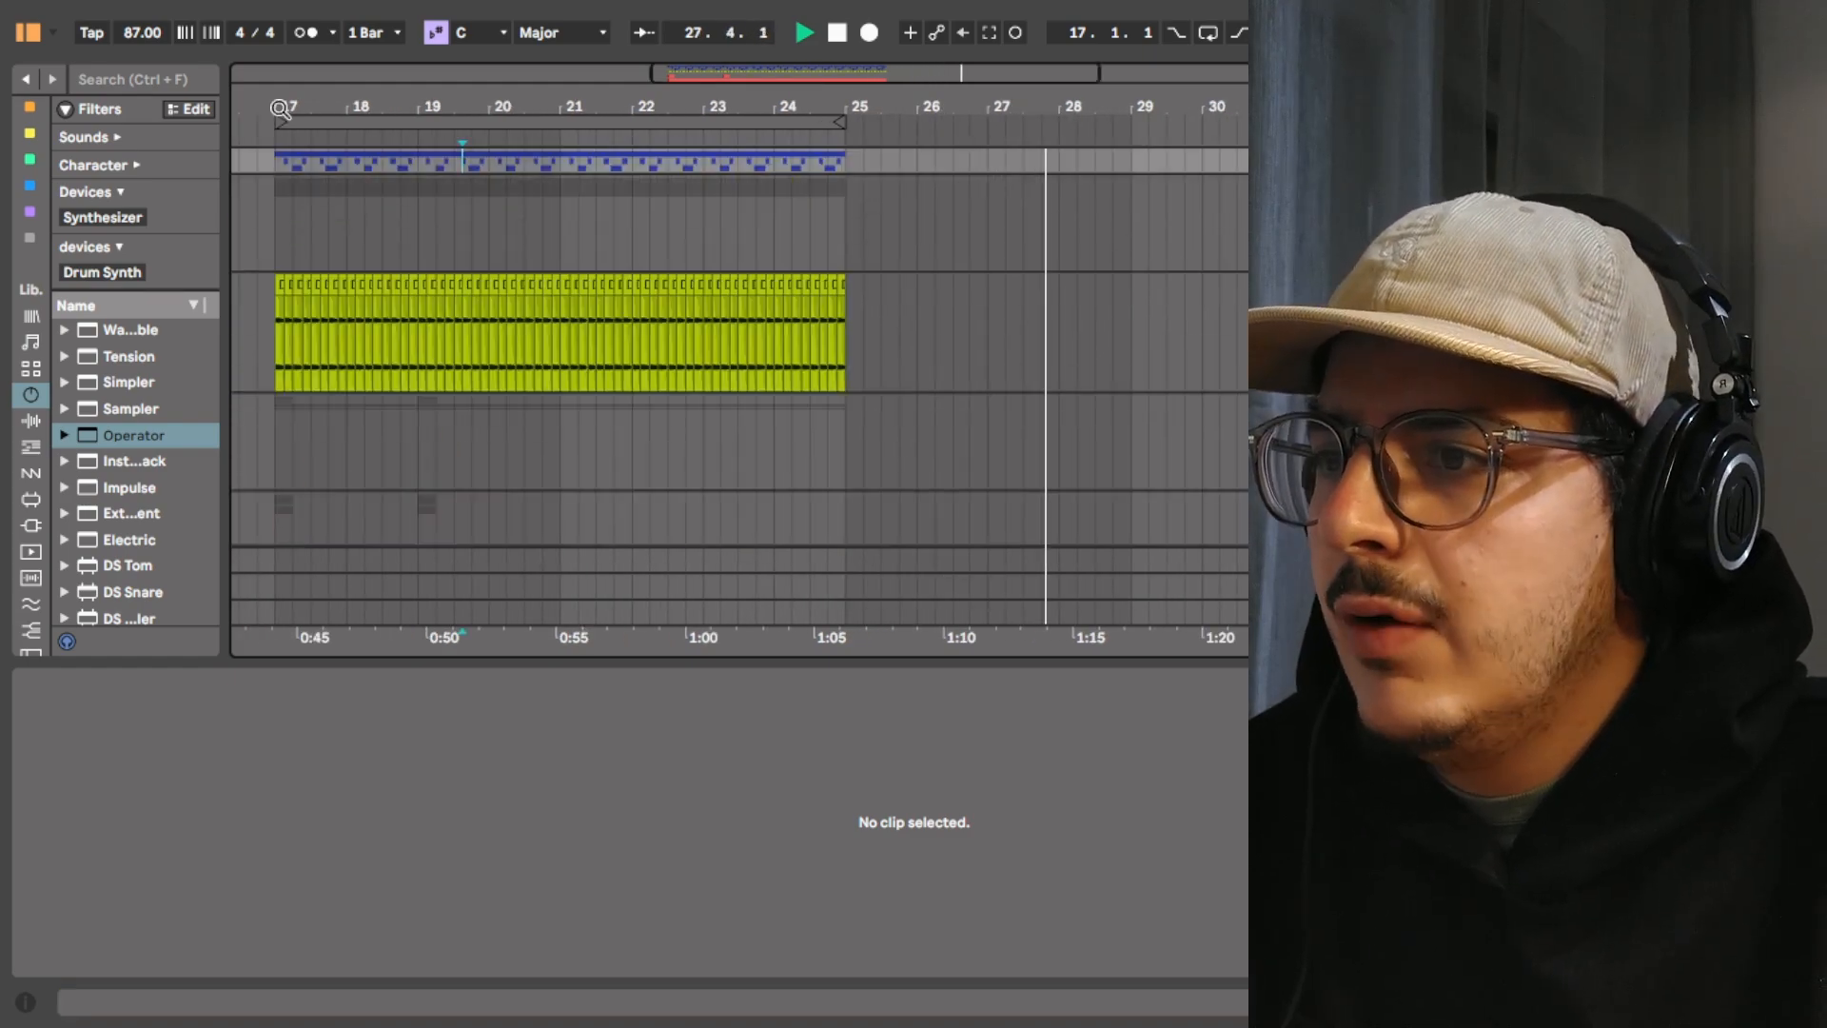
{"action": "left_click_drag", "start_coordinate": [278, 101], "coordinate": [510, 186]}
Select the first two percussion clips, from 17.1.1 to 17.2.1, and loop that selection
{"action": "left_click", "coordinate": [590, 288]}
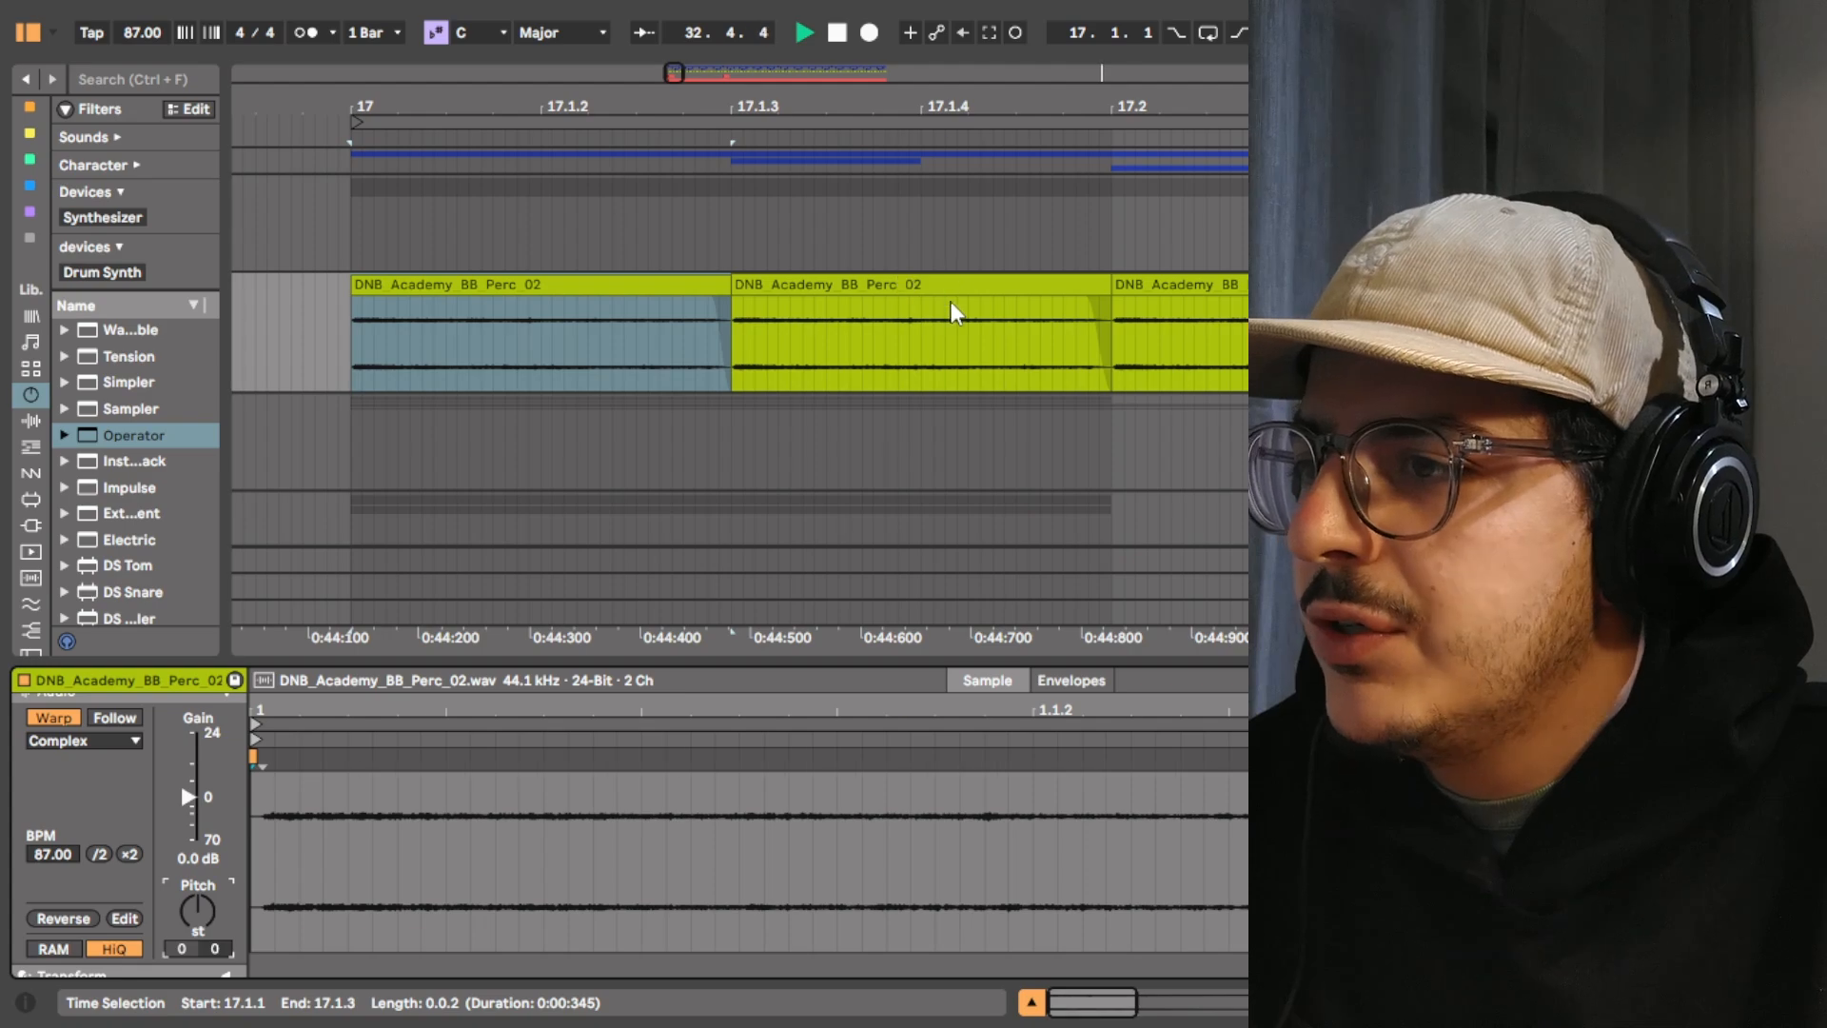
{"action": "left_click", "coordinate": [954, 313]}
{"action": "right_click", "coordinate": [354, 300]}
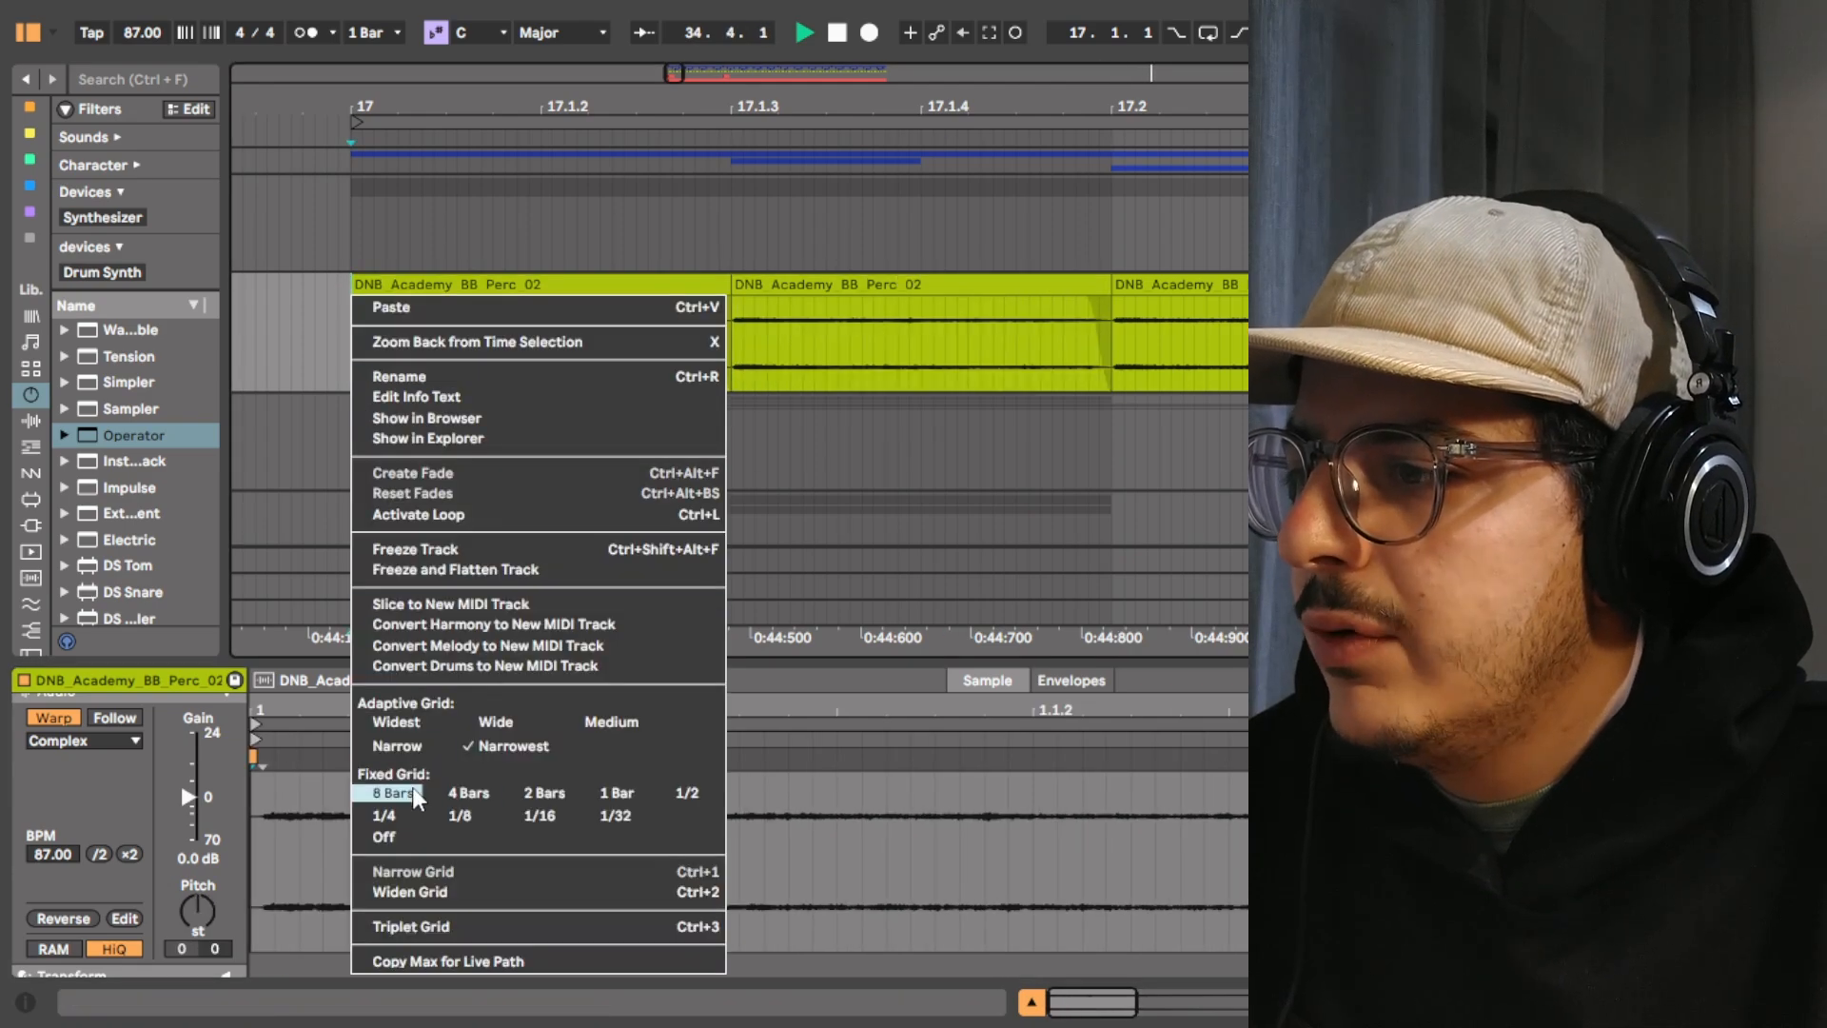
{"action": "left_click", "coordinate": [480, 791]}
{"action": "left_click_drag", "start_coordinate": [1113, 359], "coordinate": [354, 367]}
{"action": "right_click", "coordinate": [433, 279]}
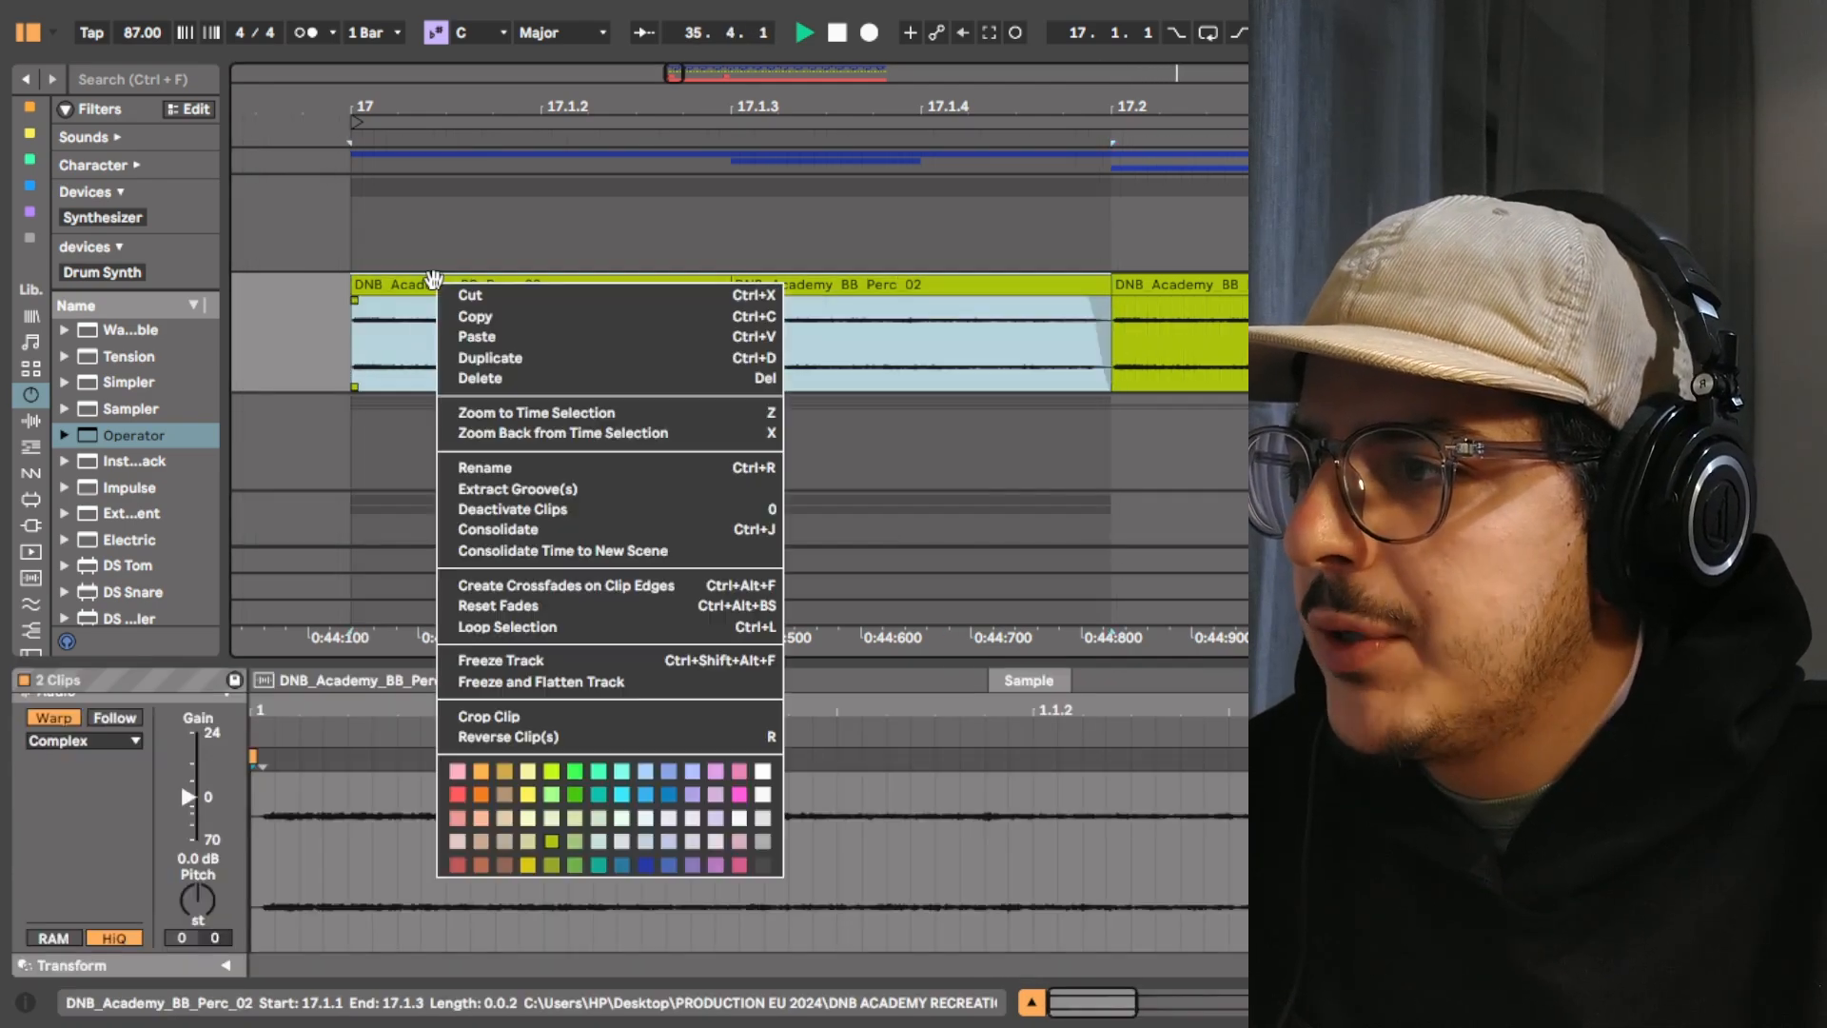
{"action": "left_click", "coordinate": [533, 626]}
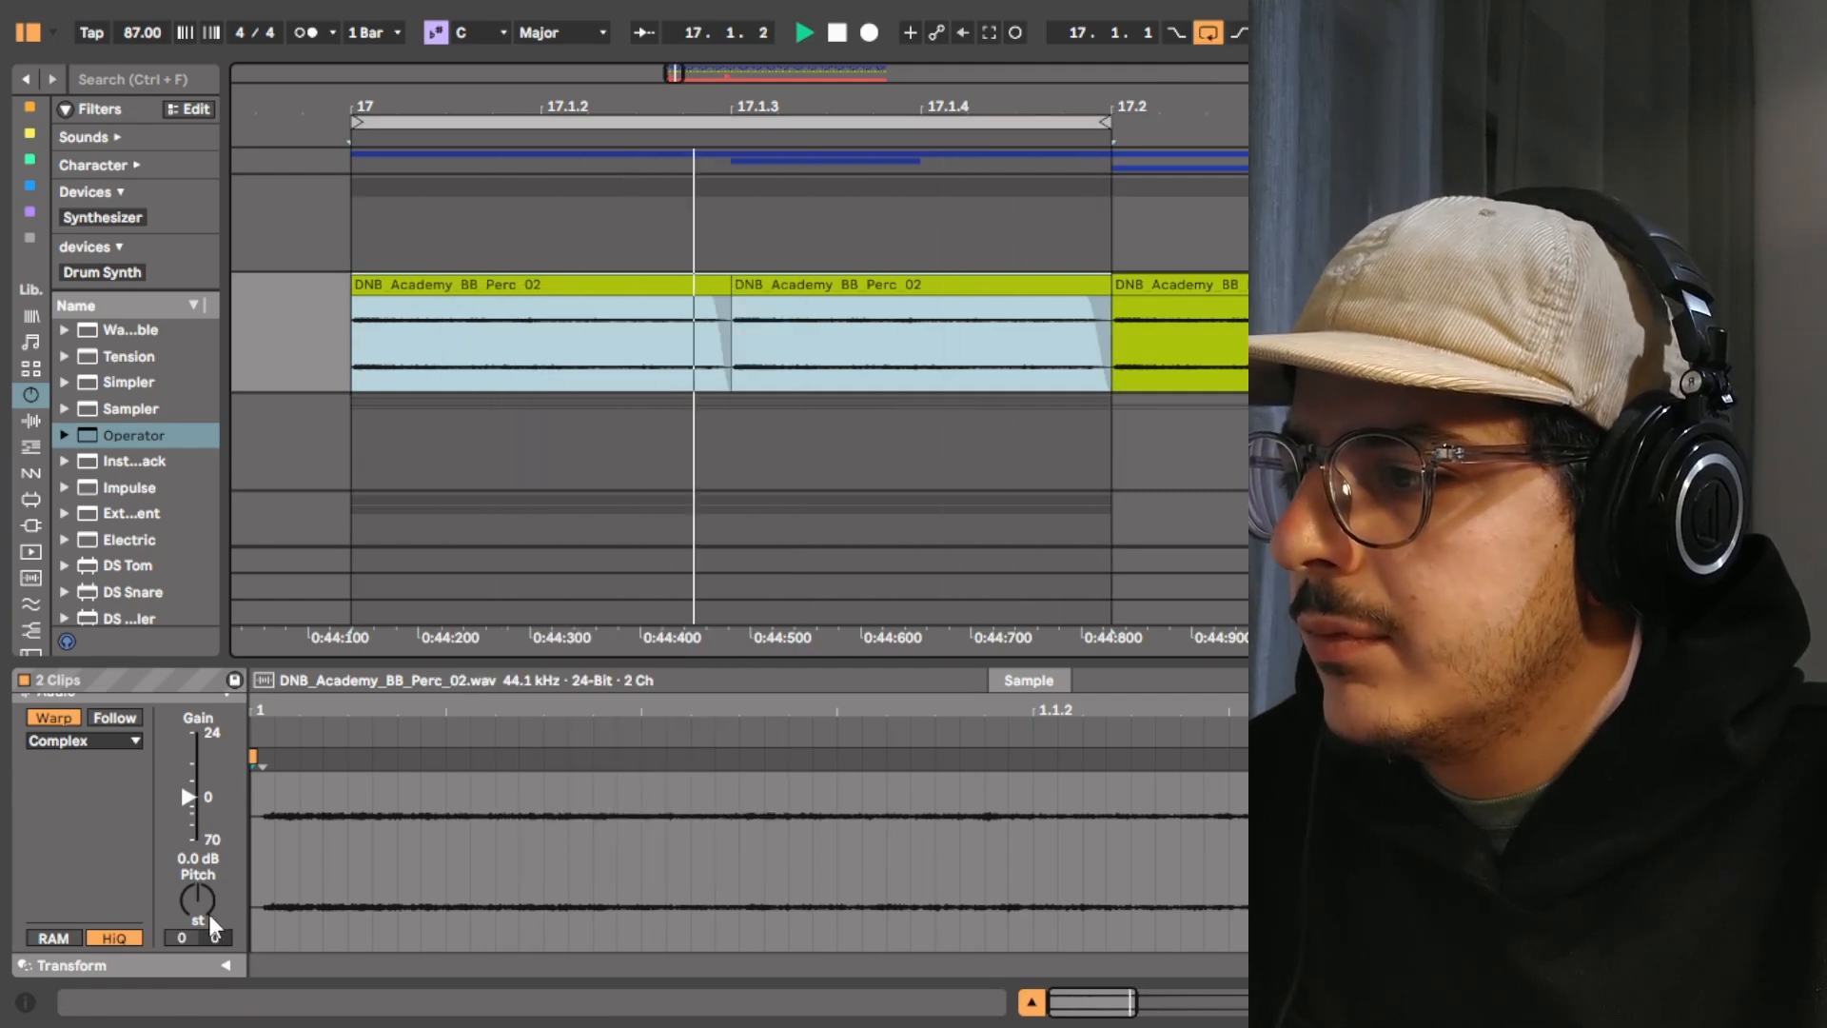
Transpose the two looped percussion clips up 20 semitones and stop playback
{"action": "left_click_drag", "start_coordinate": [181, 937], "coordinate": [181, 851]}
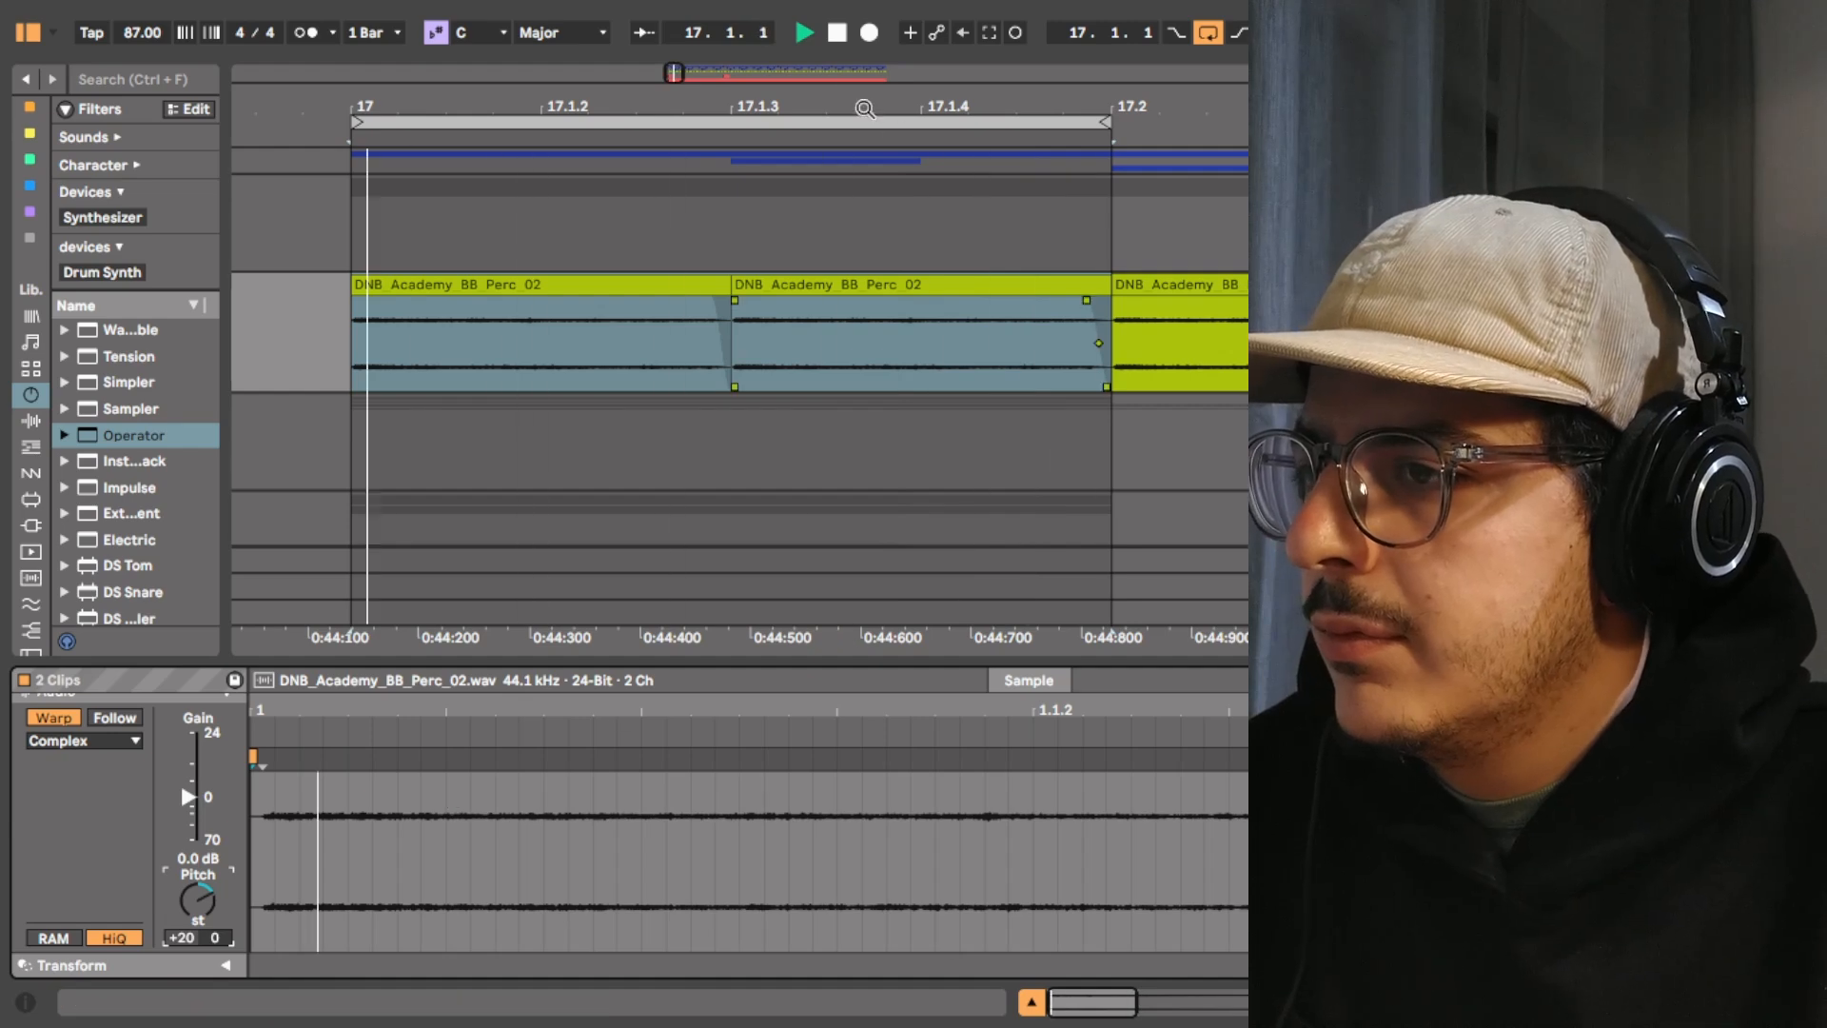
{"action": "key", "text": "space"}
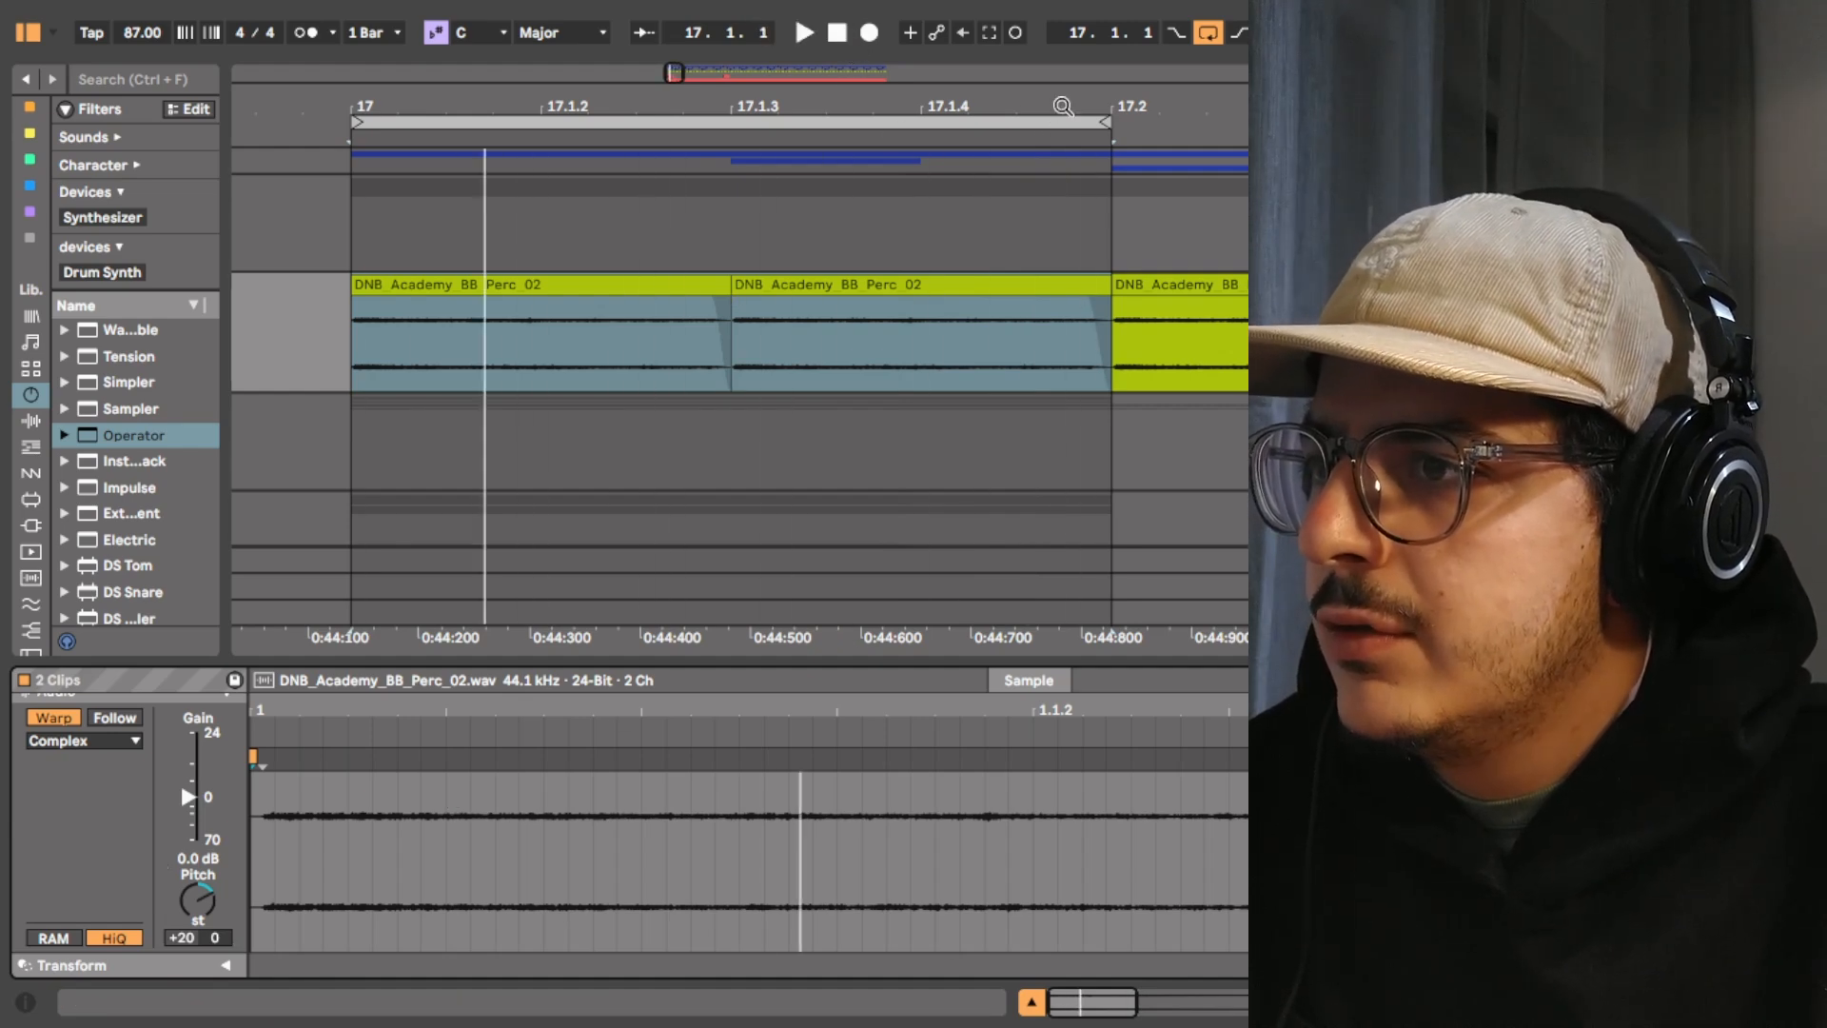
{"action": "left_click_drag", "start_coordinate": [1063, 105], "coordinate": [865, 38]}
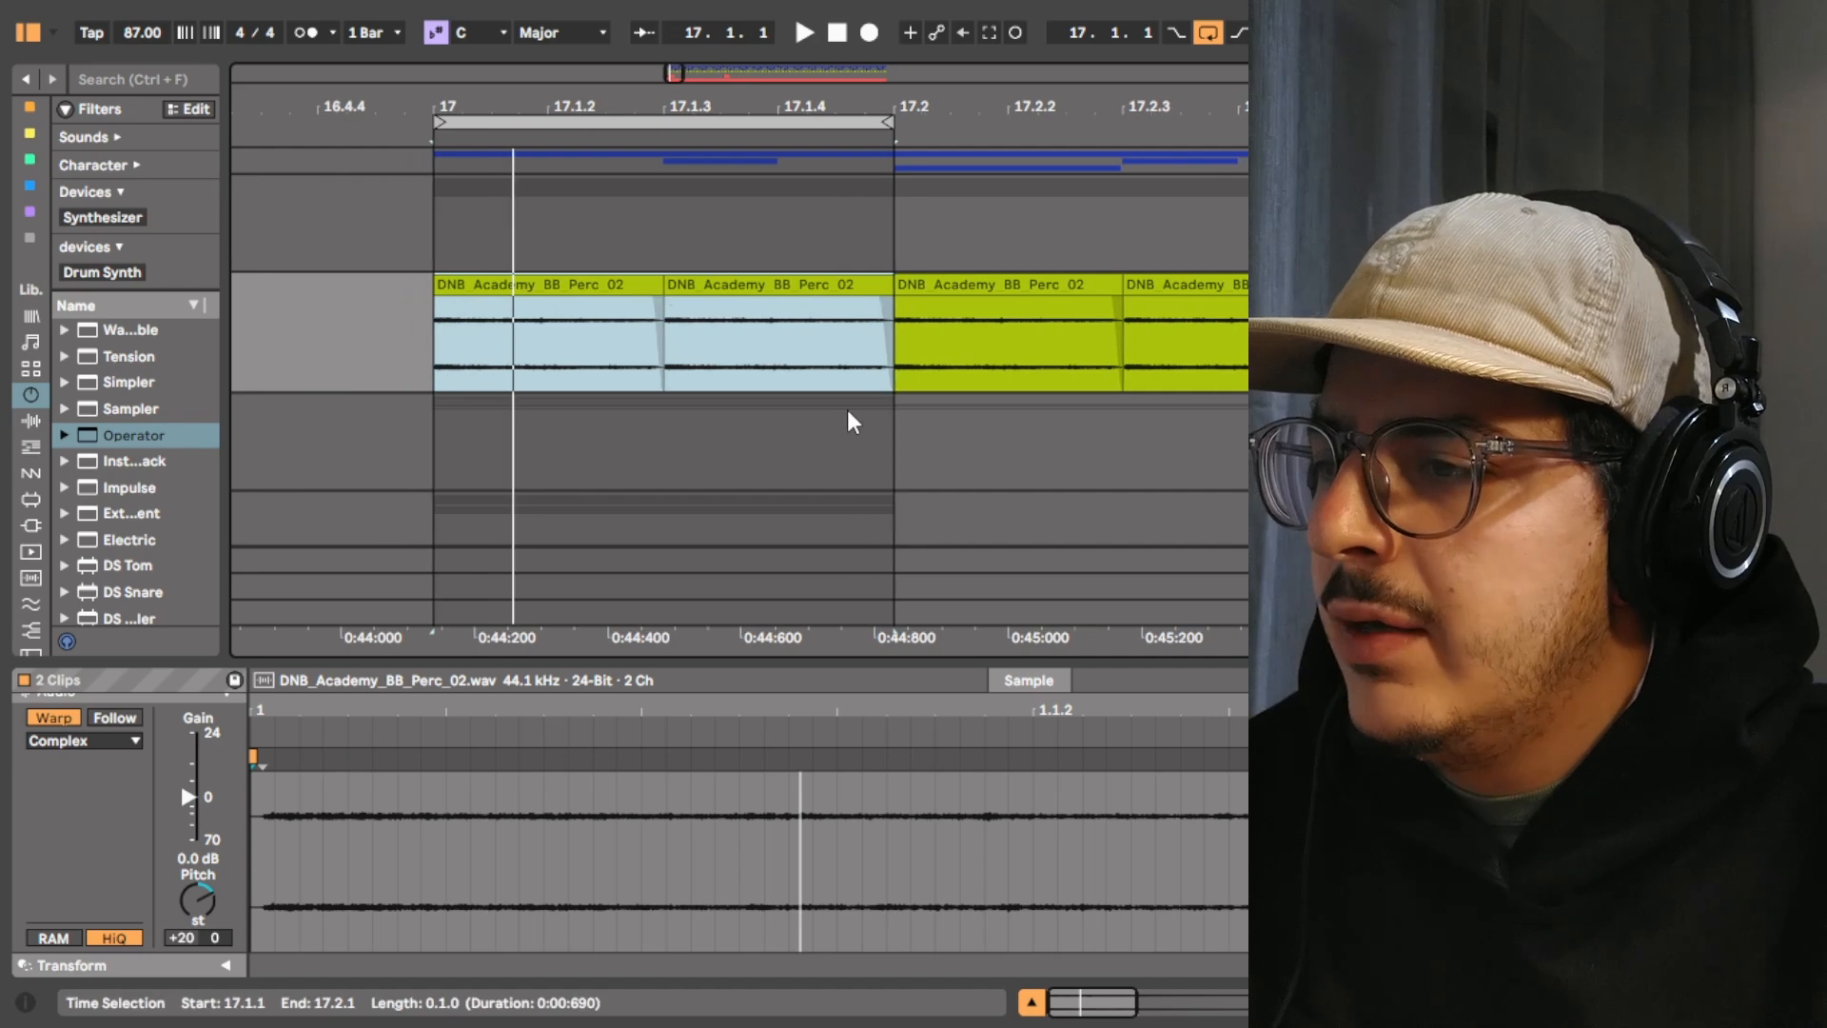
Show the percussion track's effects with the automation of EQ Eight's band 1 frequency, and collapse EQ Eight
{"action": "key", "text": "shift+Tab"}
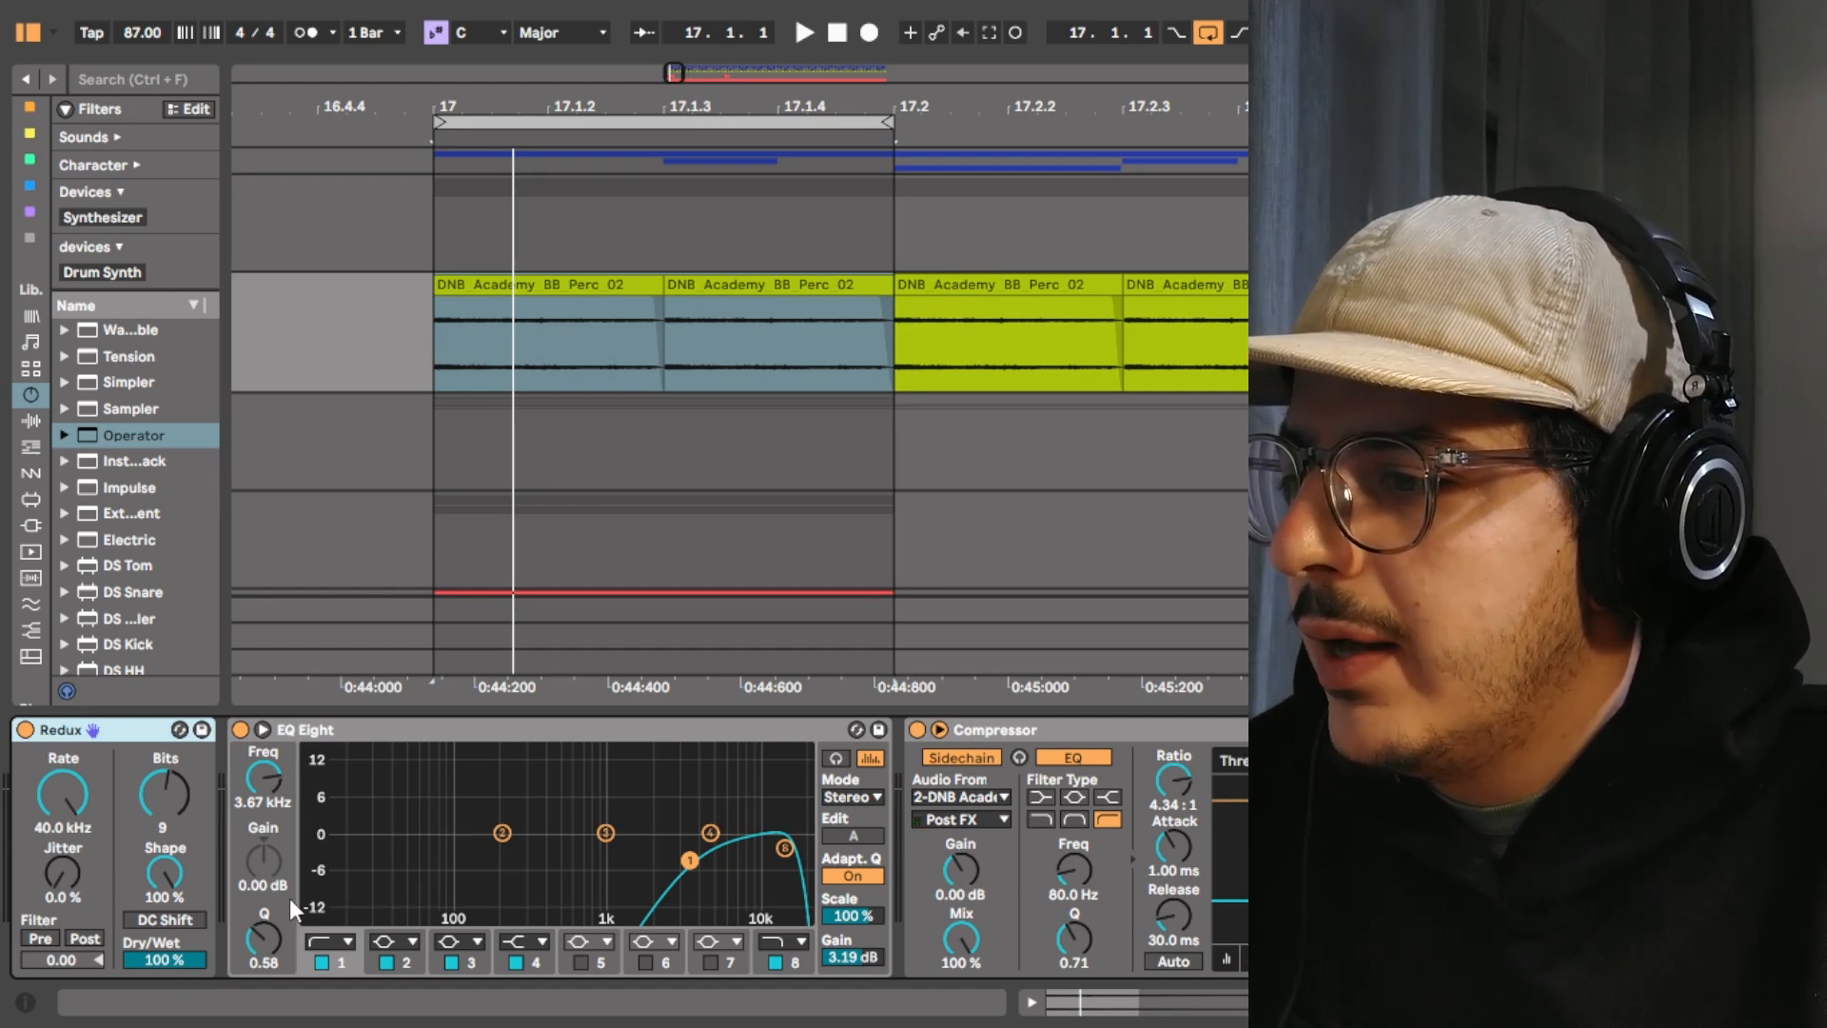
{"action": "left_click", "coordinate": [335, 730]}
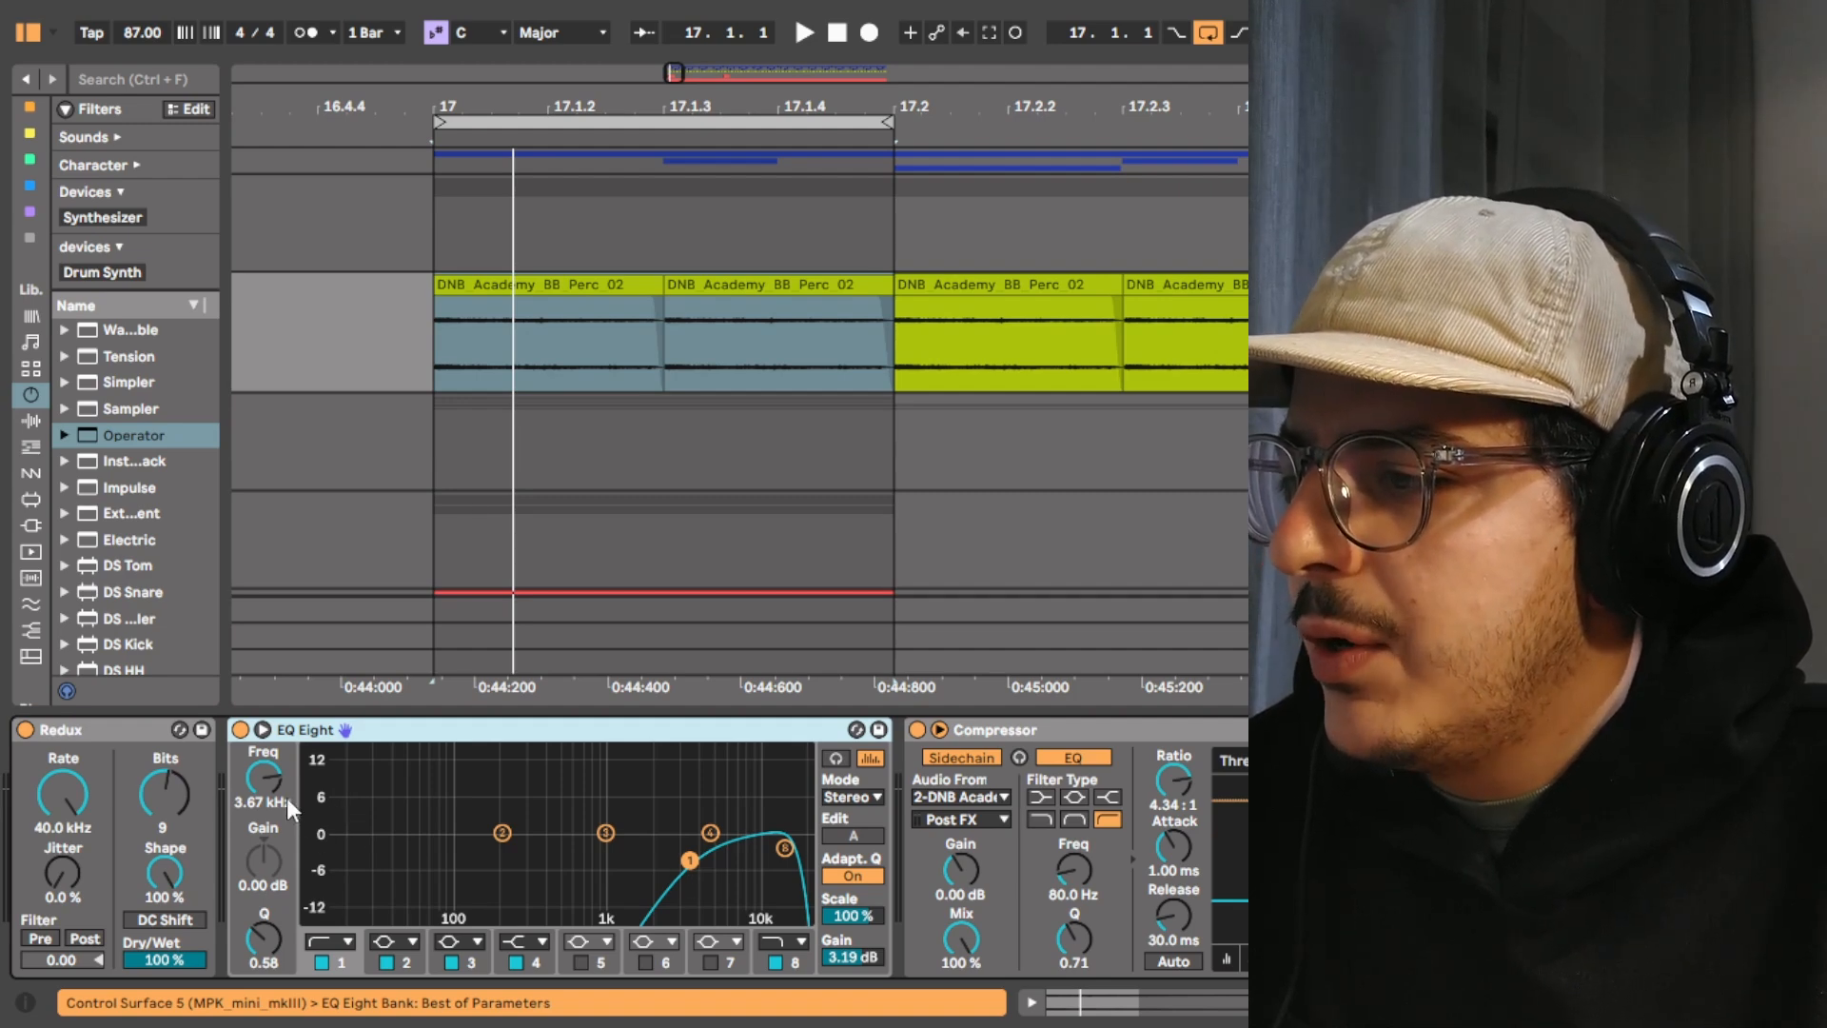
{"action": "right_click", "coordinate": [253, 785]}
{"action": "left_click", "coordinate": [318, 563]}
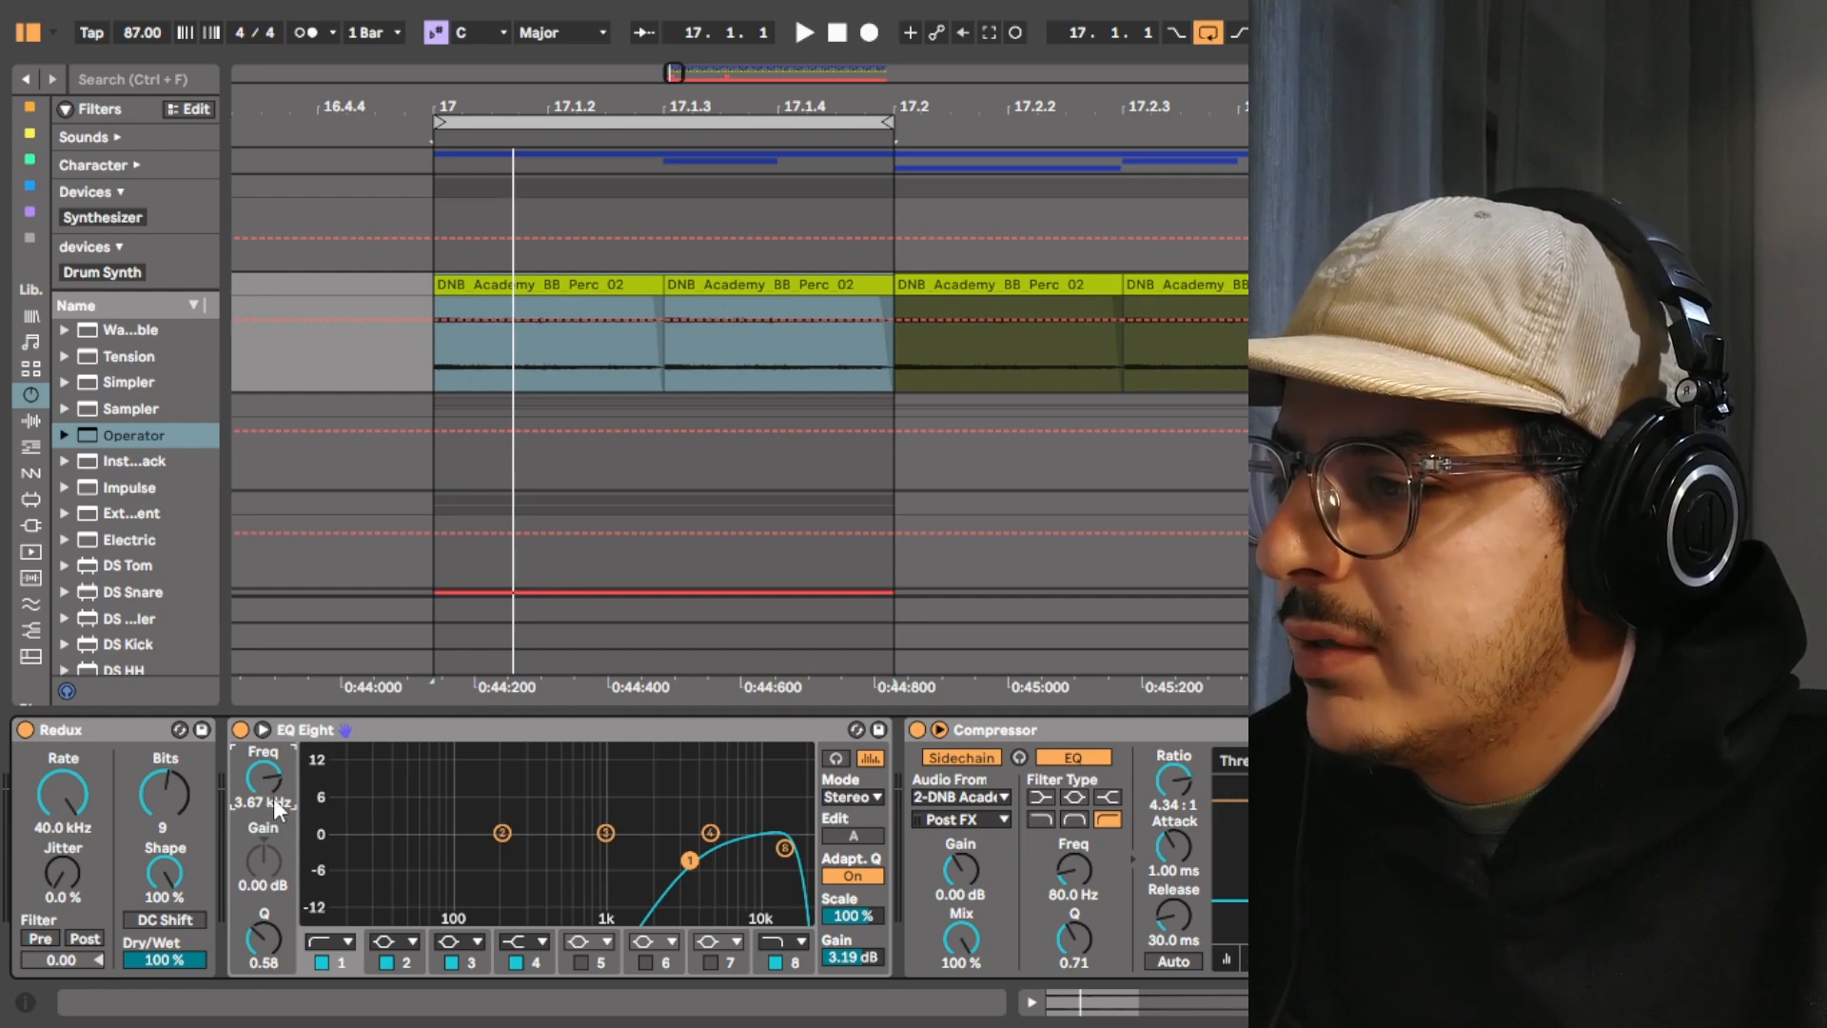
{"action": "double_click", "coordinate": [409, 729]}
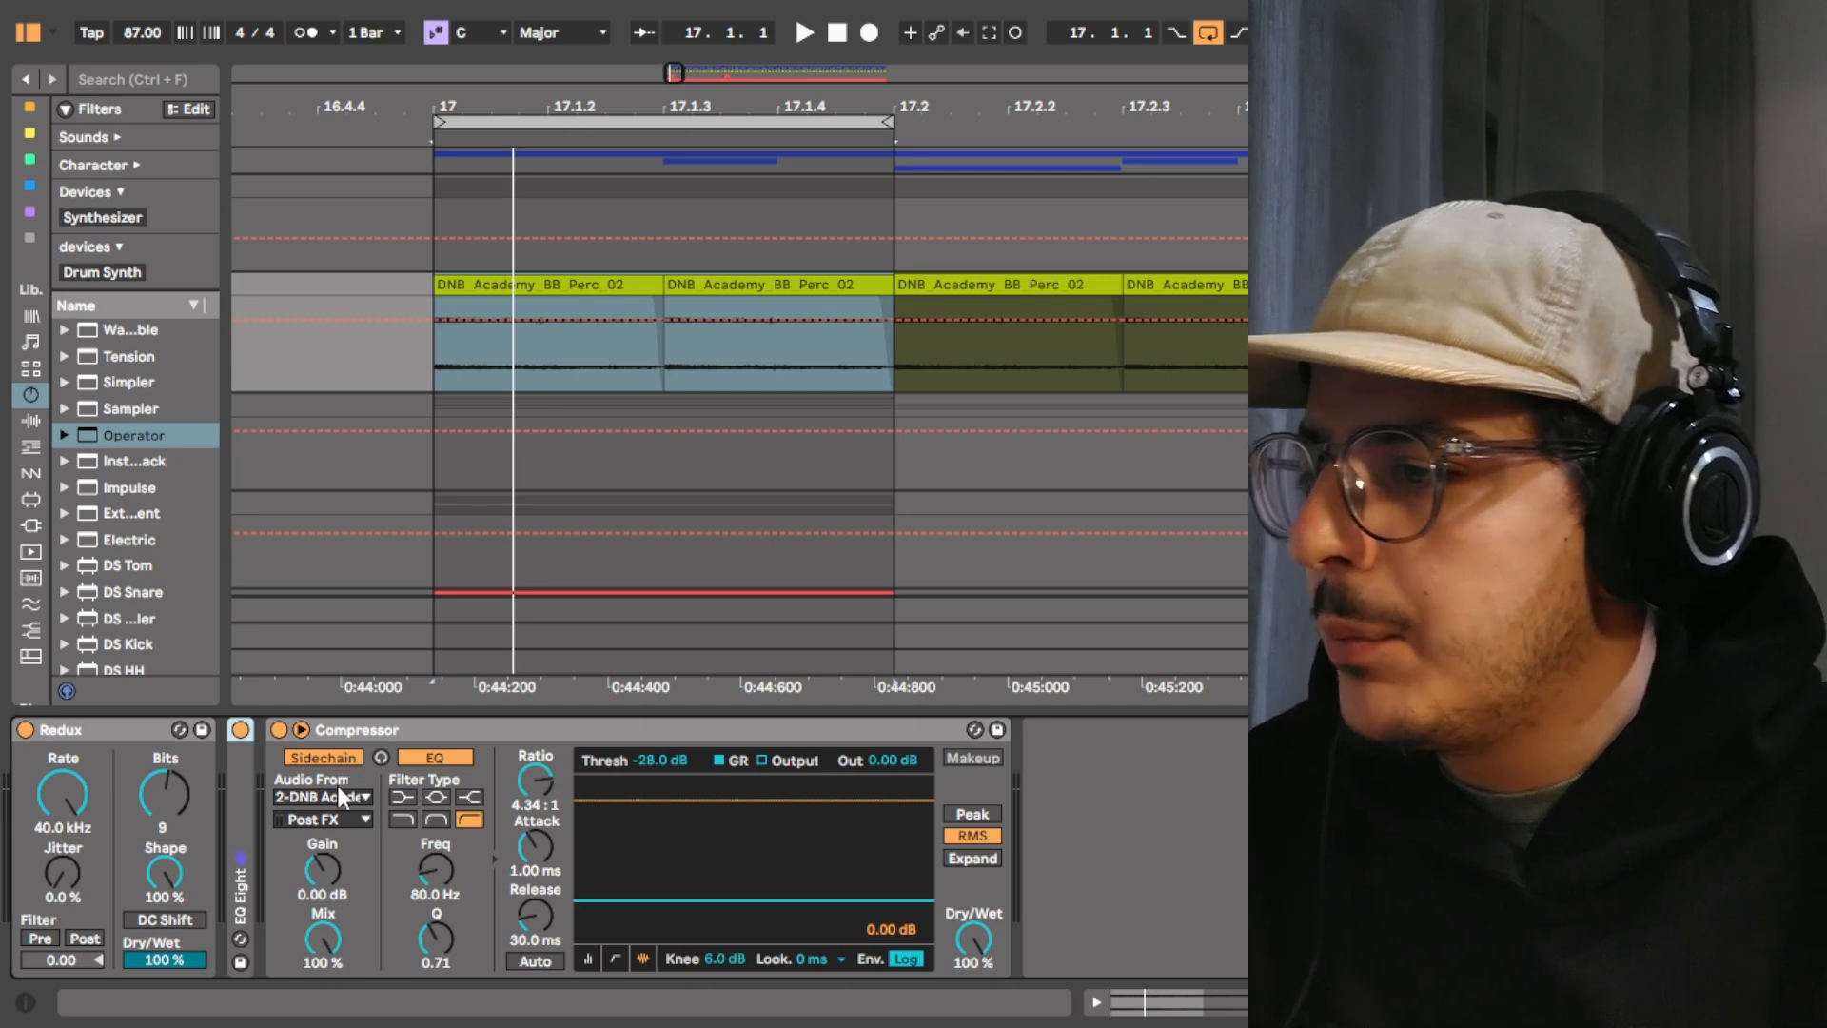
Choose 2-DNB Academy BB Kick Loop 02 as the sidechain source of the percussion track's Compressor
{"action": "left_click", "coordinate": [339, 788]}
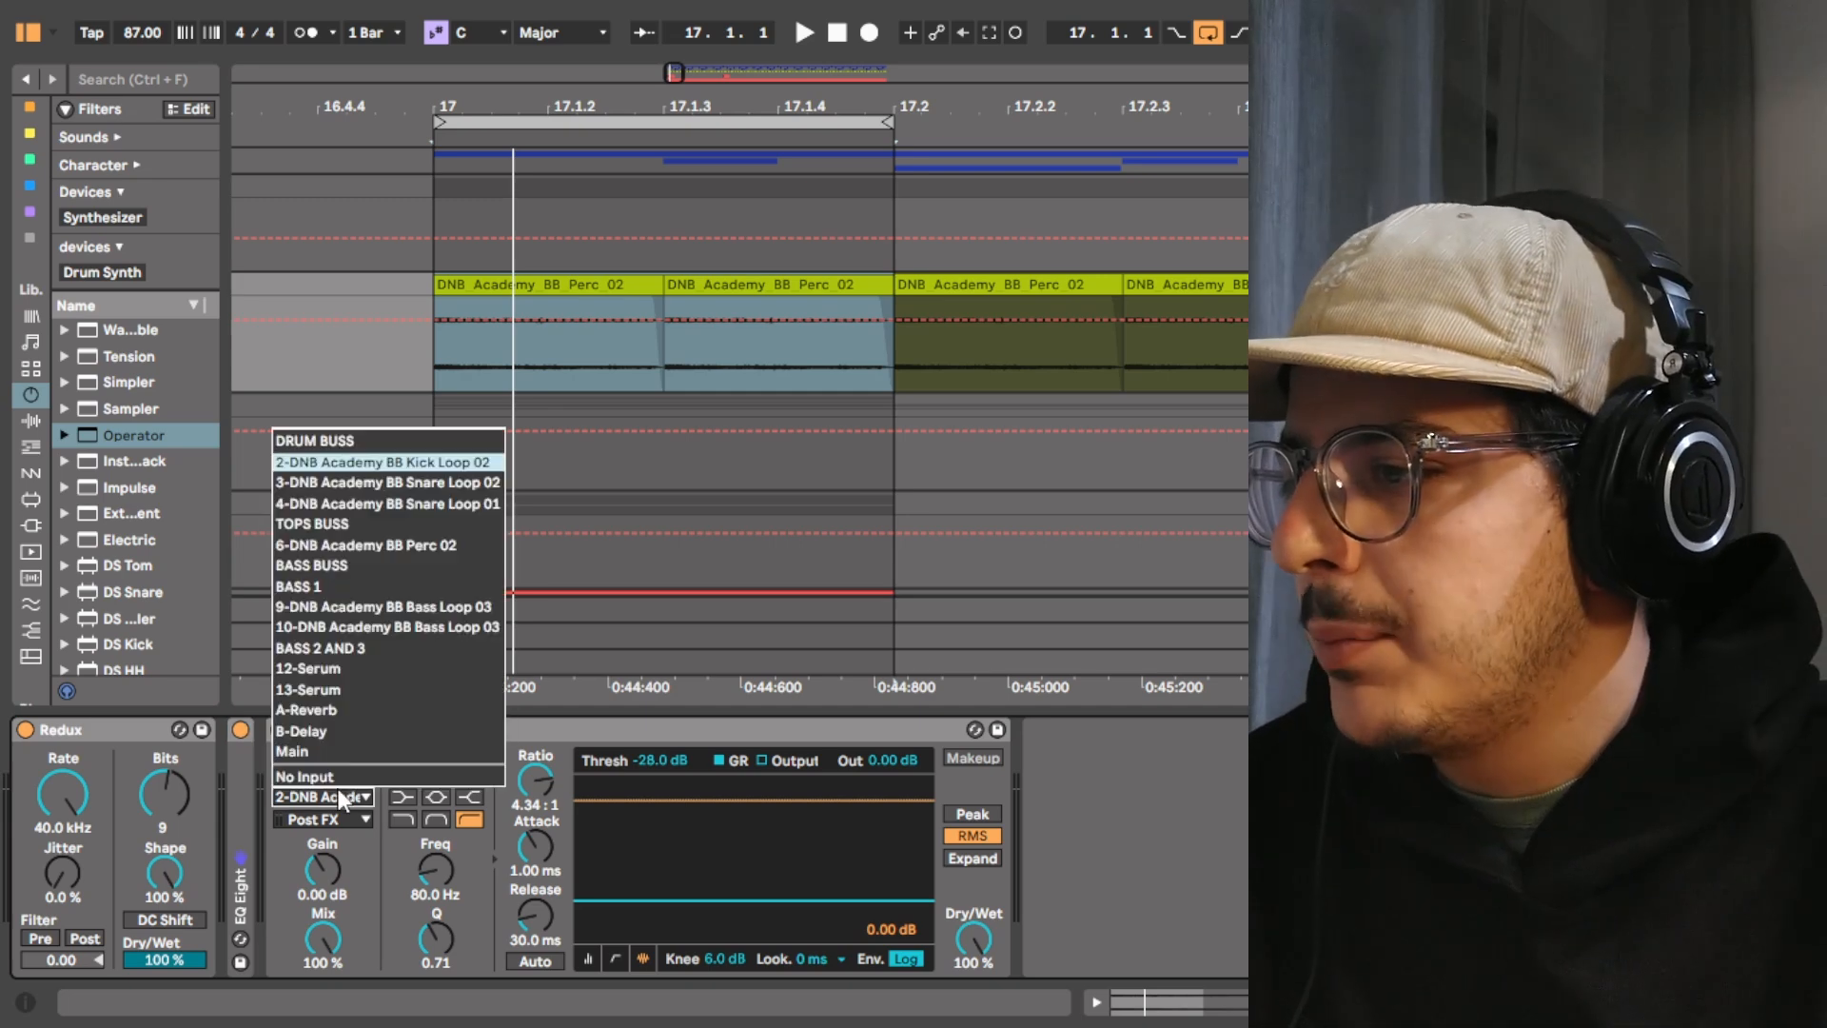
{"action": "left_click", "coordinate": [480, 465]}
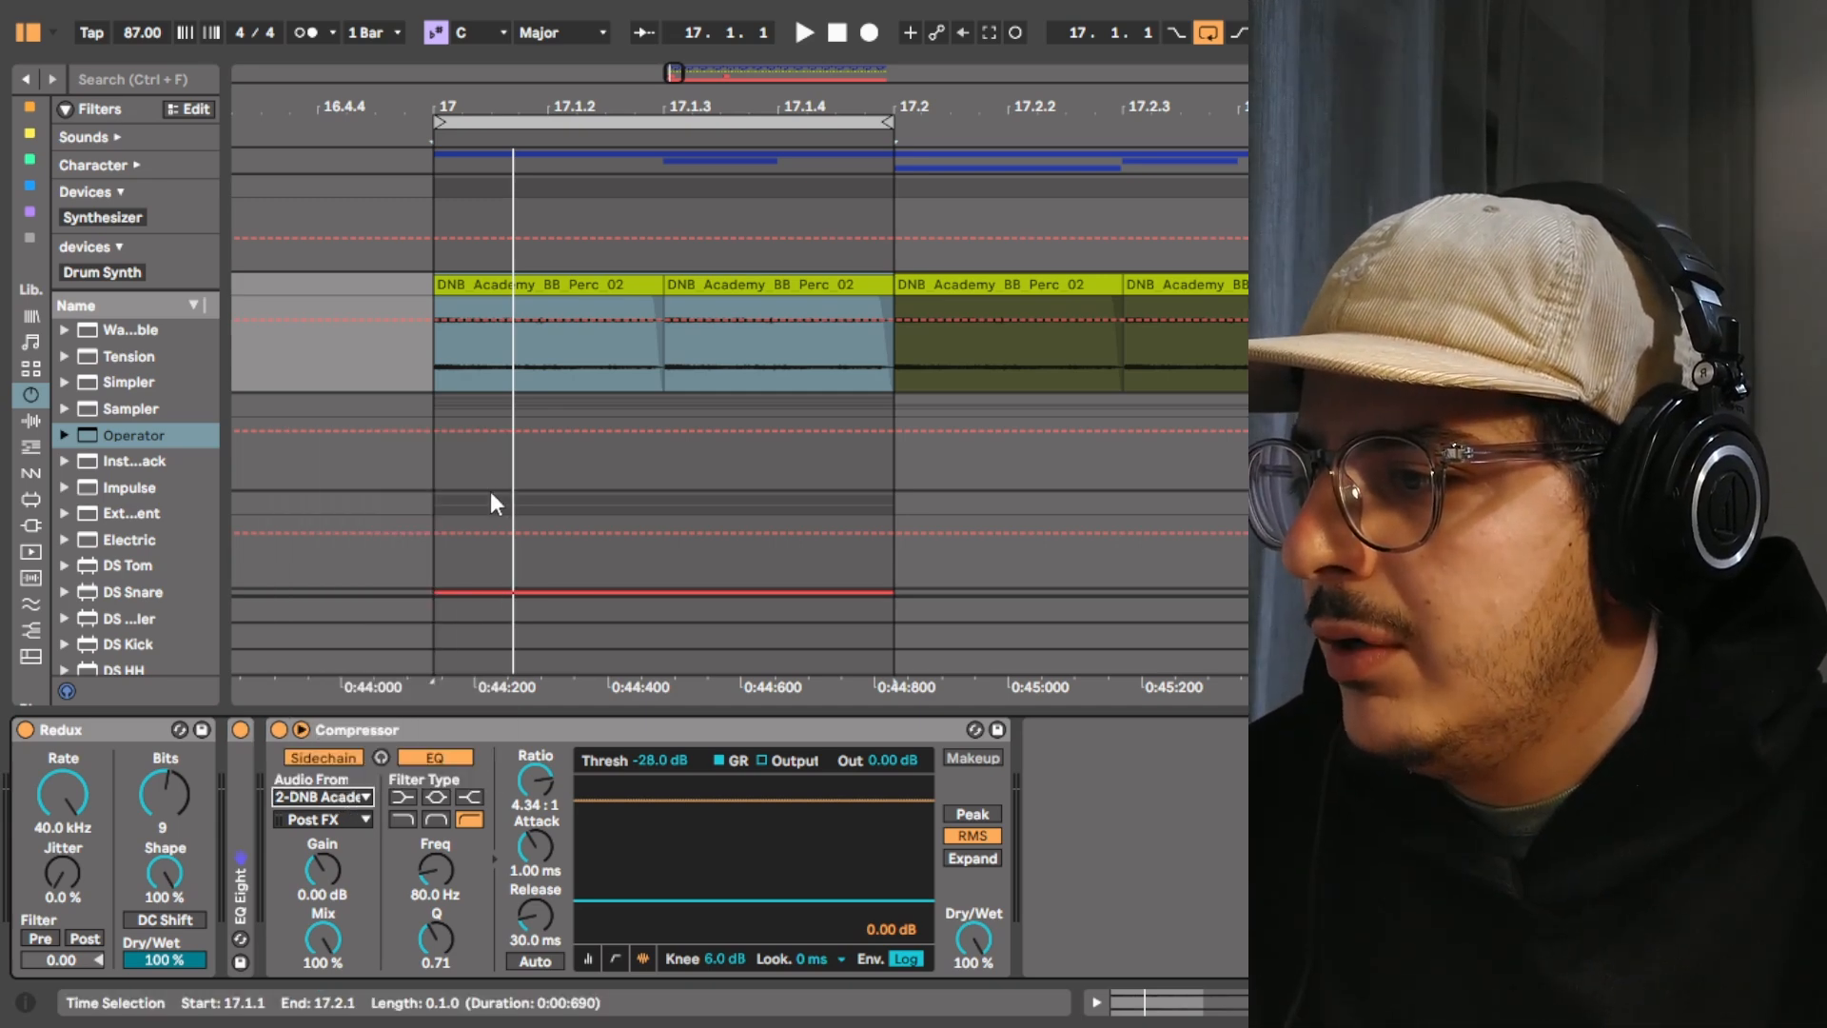
{"action": "left_click", "coordinate": [925, 537]}
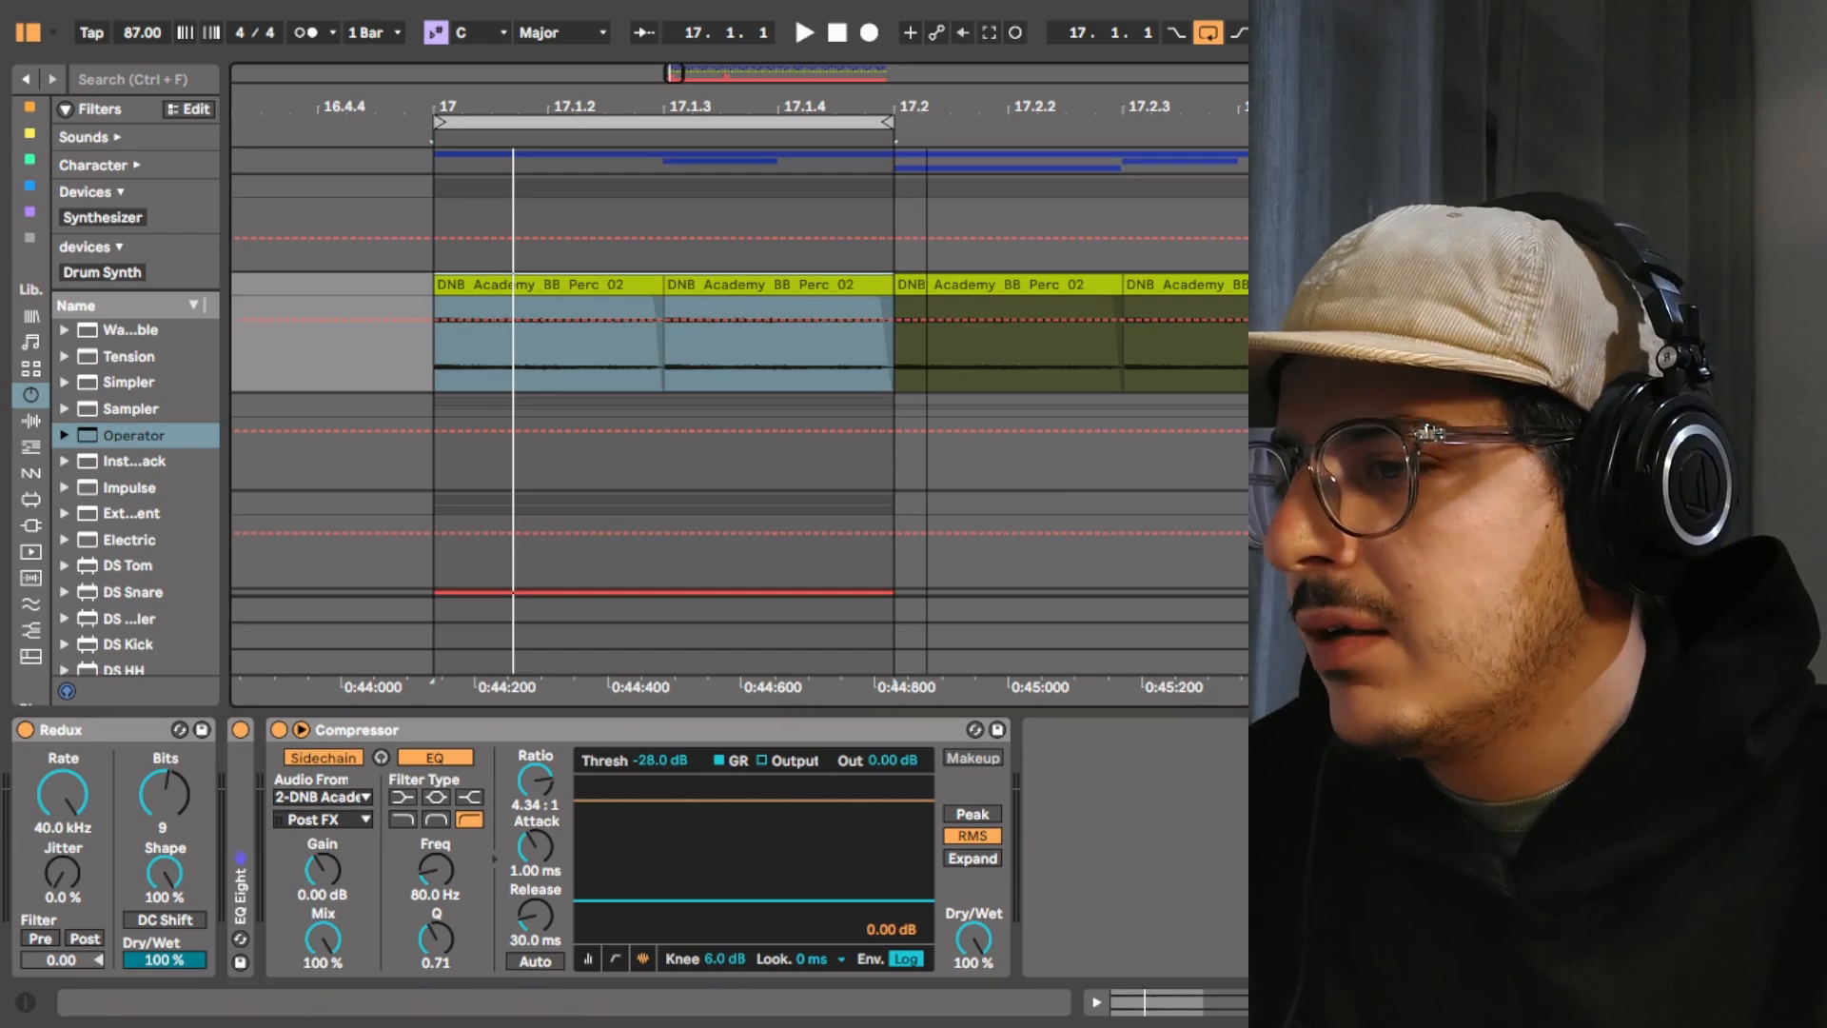
Loop the percussion clips from bar 17 to bar 21 and play them to hear the sidechain compression
{"action": "left_click_drag", "start_coordinate": [926, 107], "coordinate": [820, 57]}
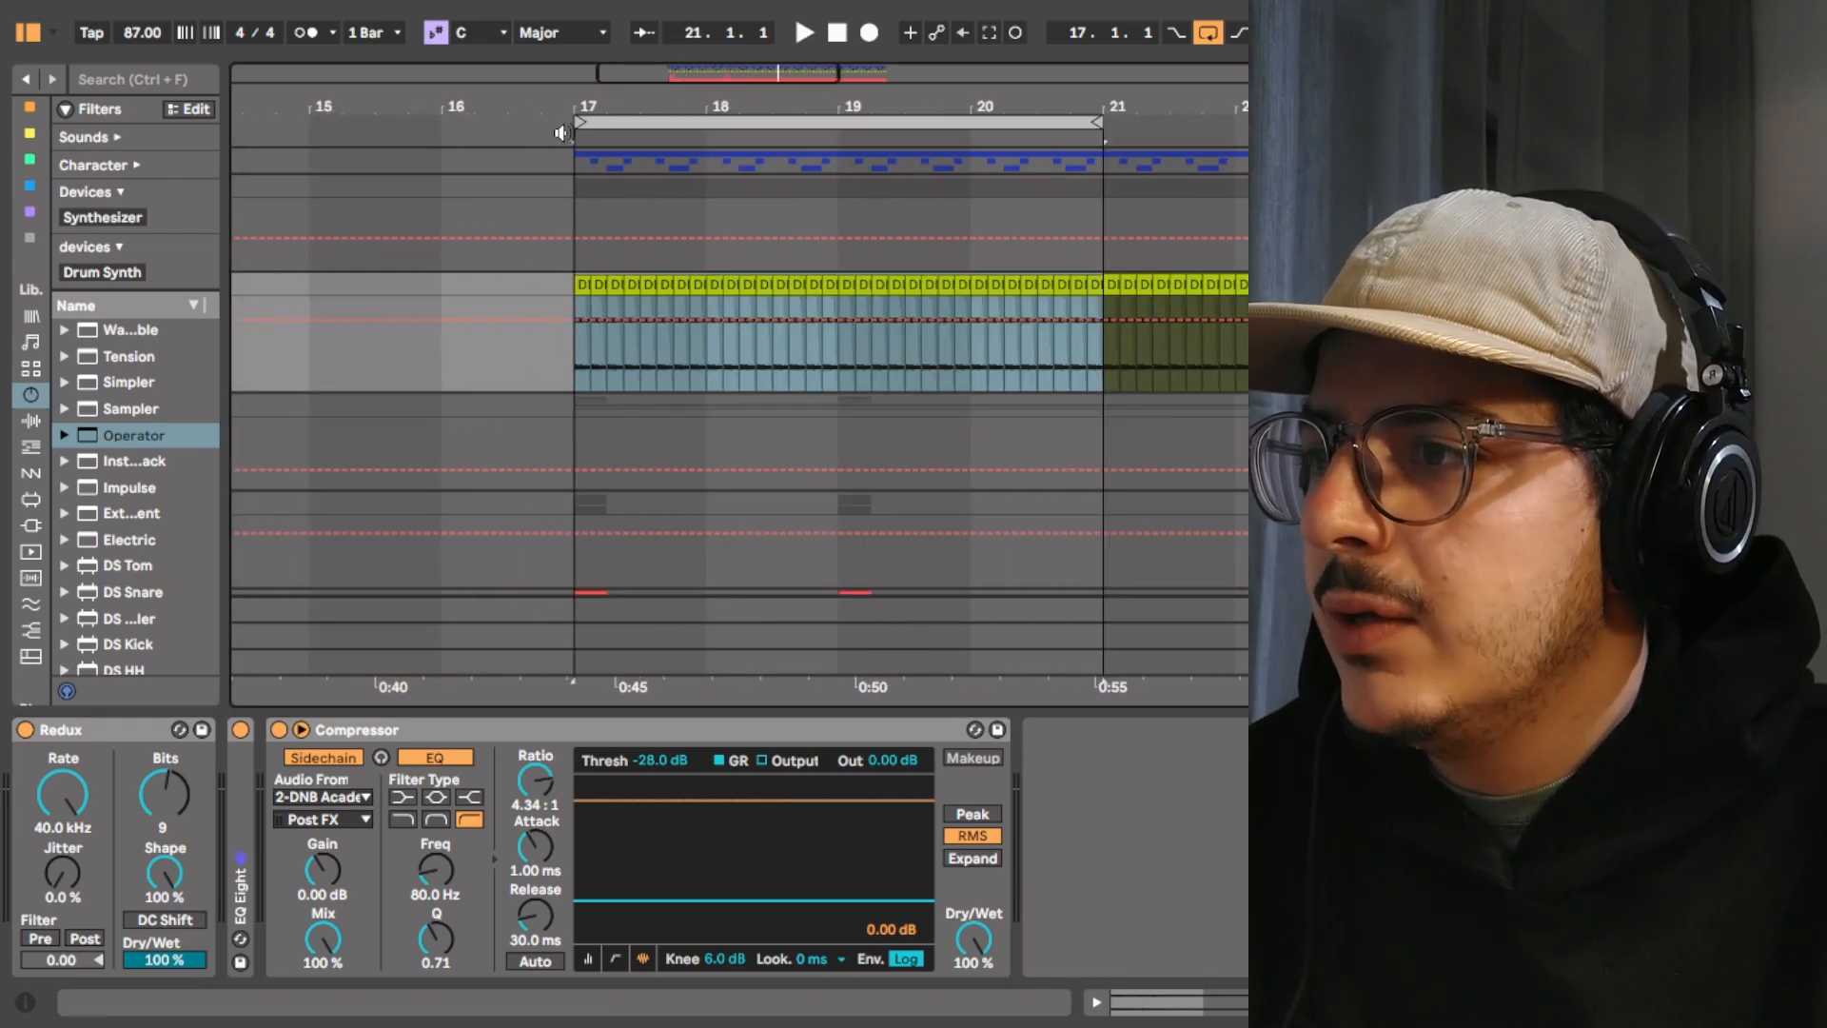
{"action": "key", "text": "space"}
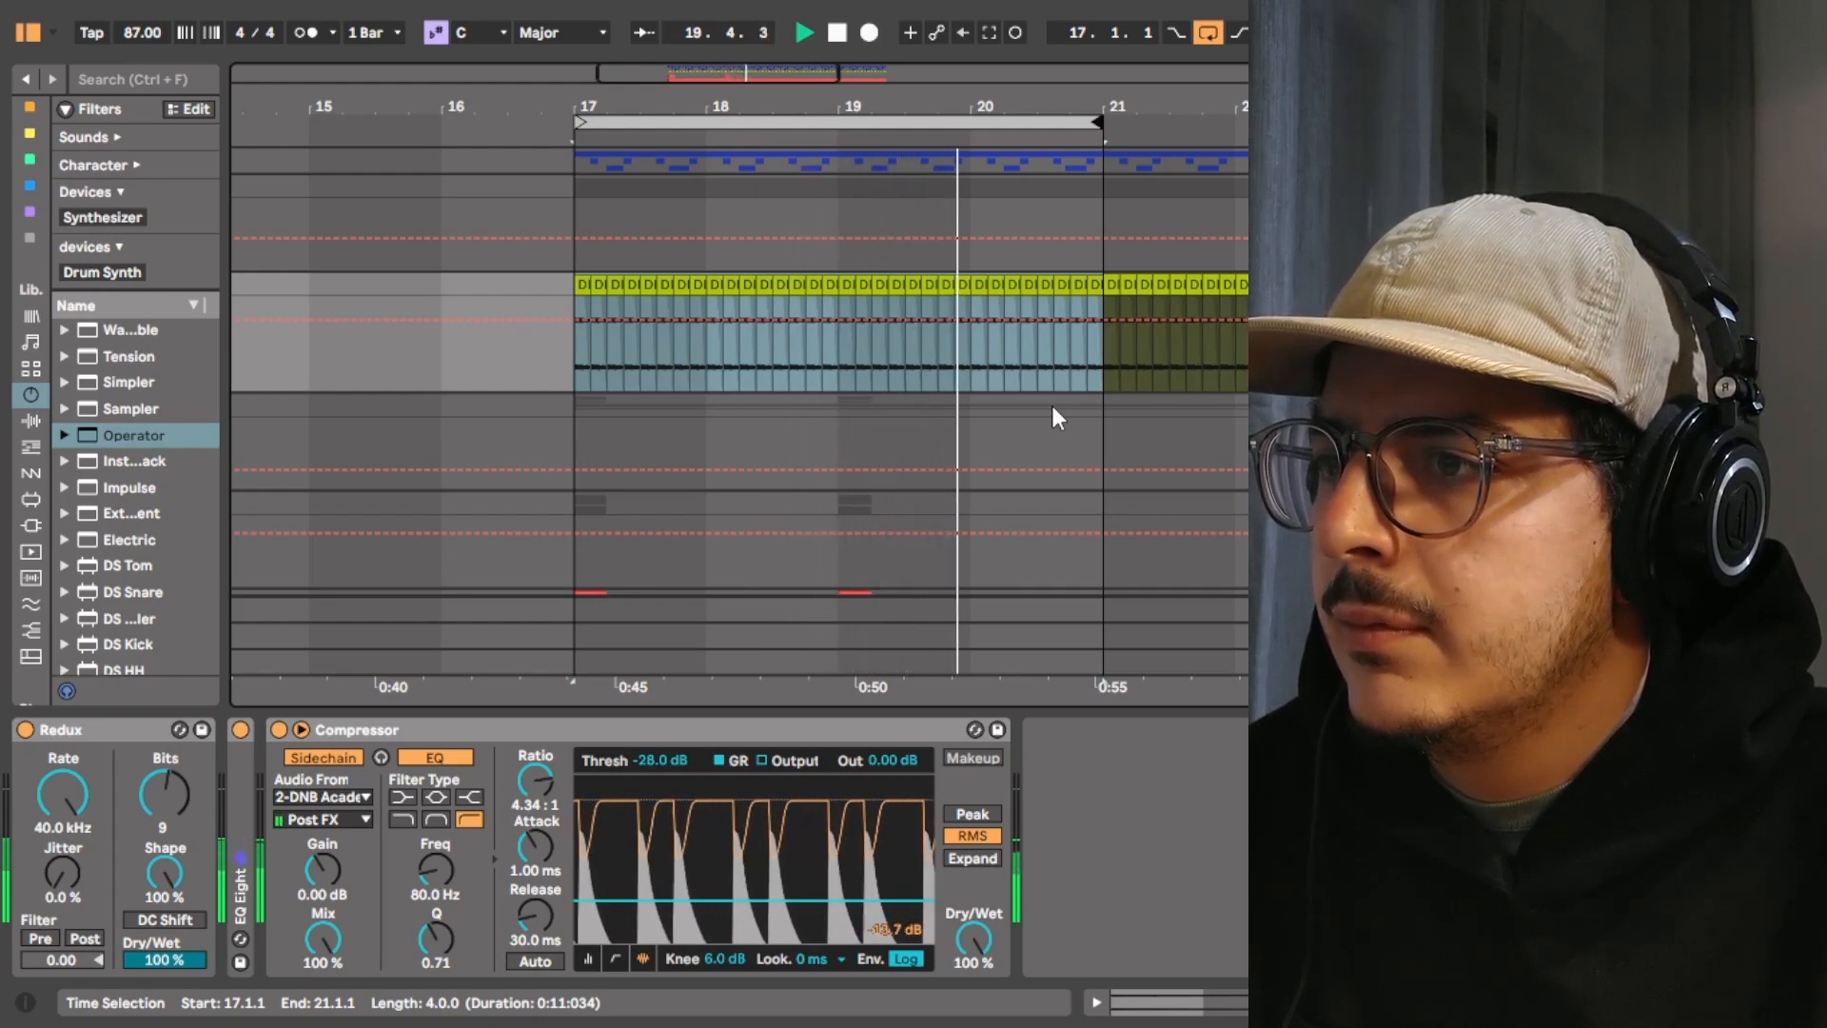
{"action": "left_click", "coordinate": [833, 32]}
Add Auto Pan after the Compressor on the percussion track, with its rate at 90 Hz and amount at 92.9 %
{"action": "left_click", "coordinate": [36, 370]}
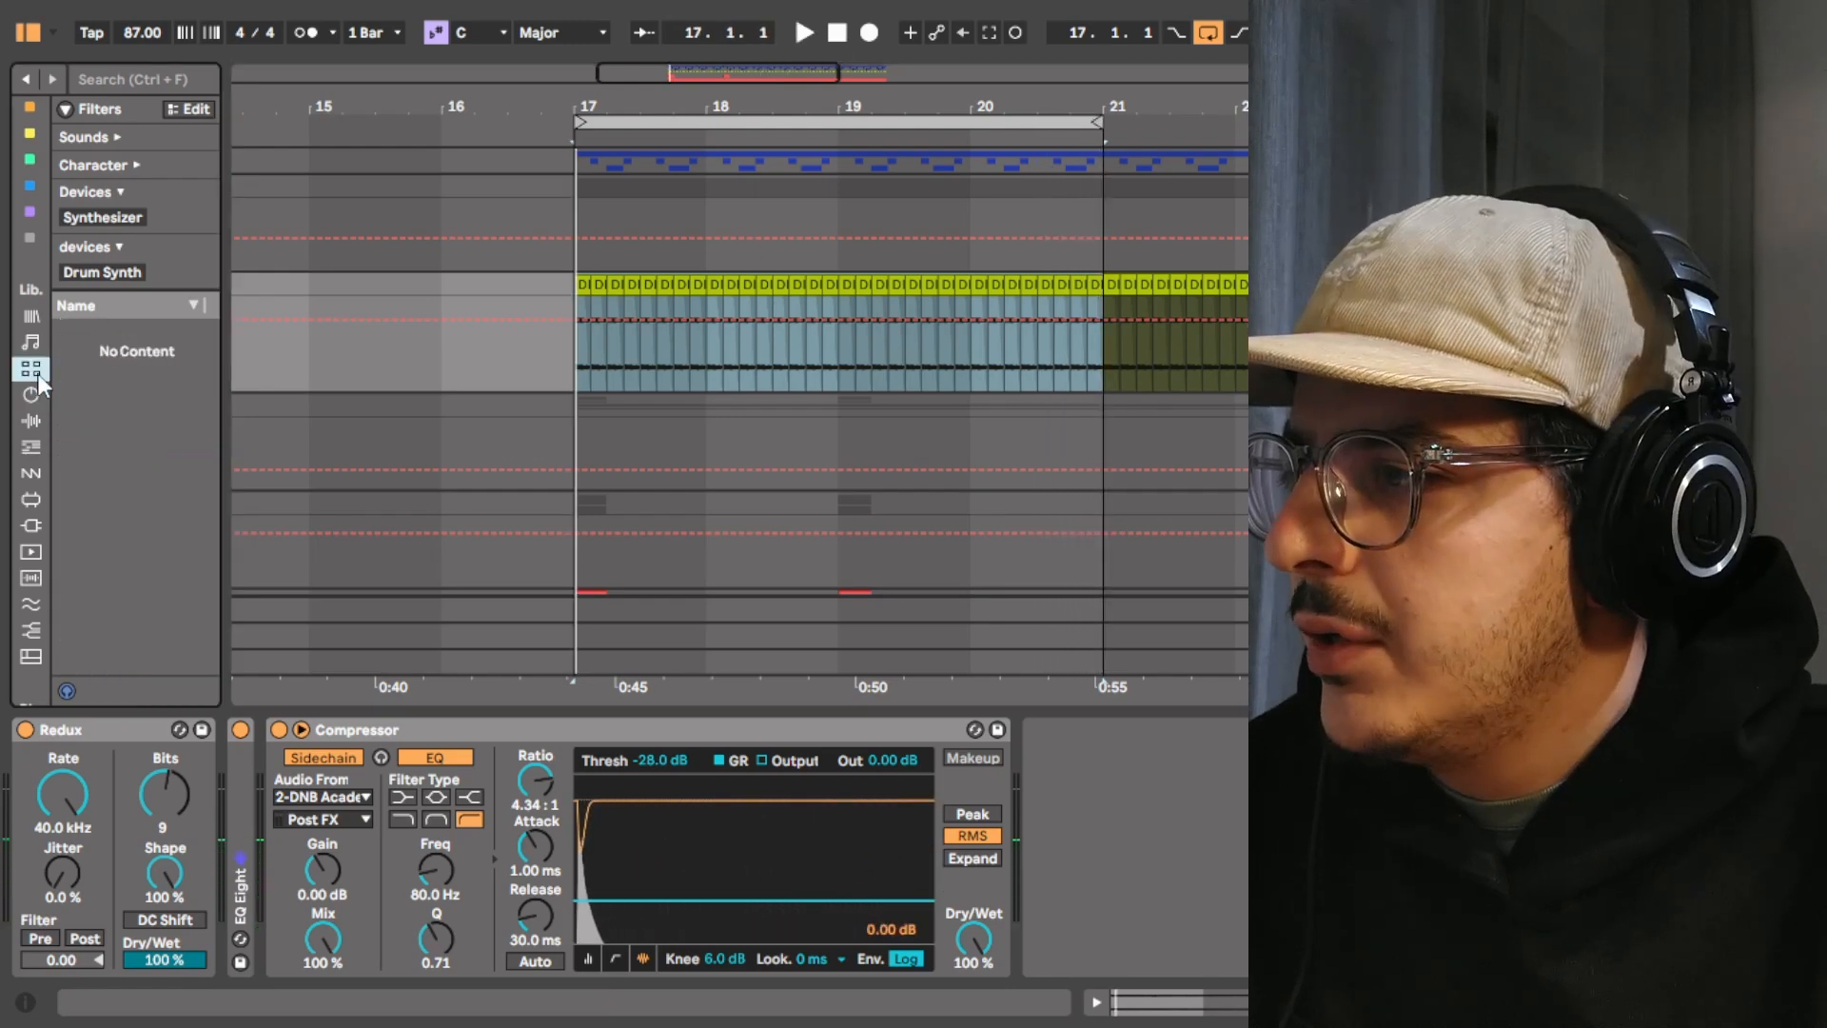
{"action": "left_click", "coordinate": [32, 421]}
{"action": "scroll", "coordinate": [124, 386], "scroll_direction": "down", "scroll_amount": 5}
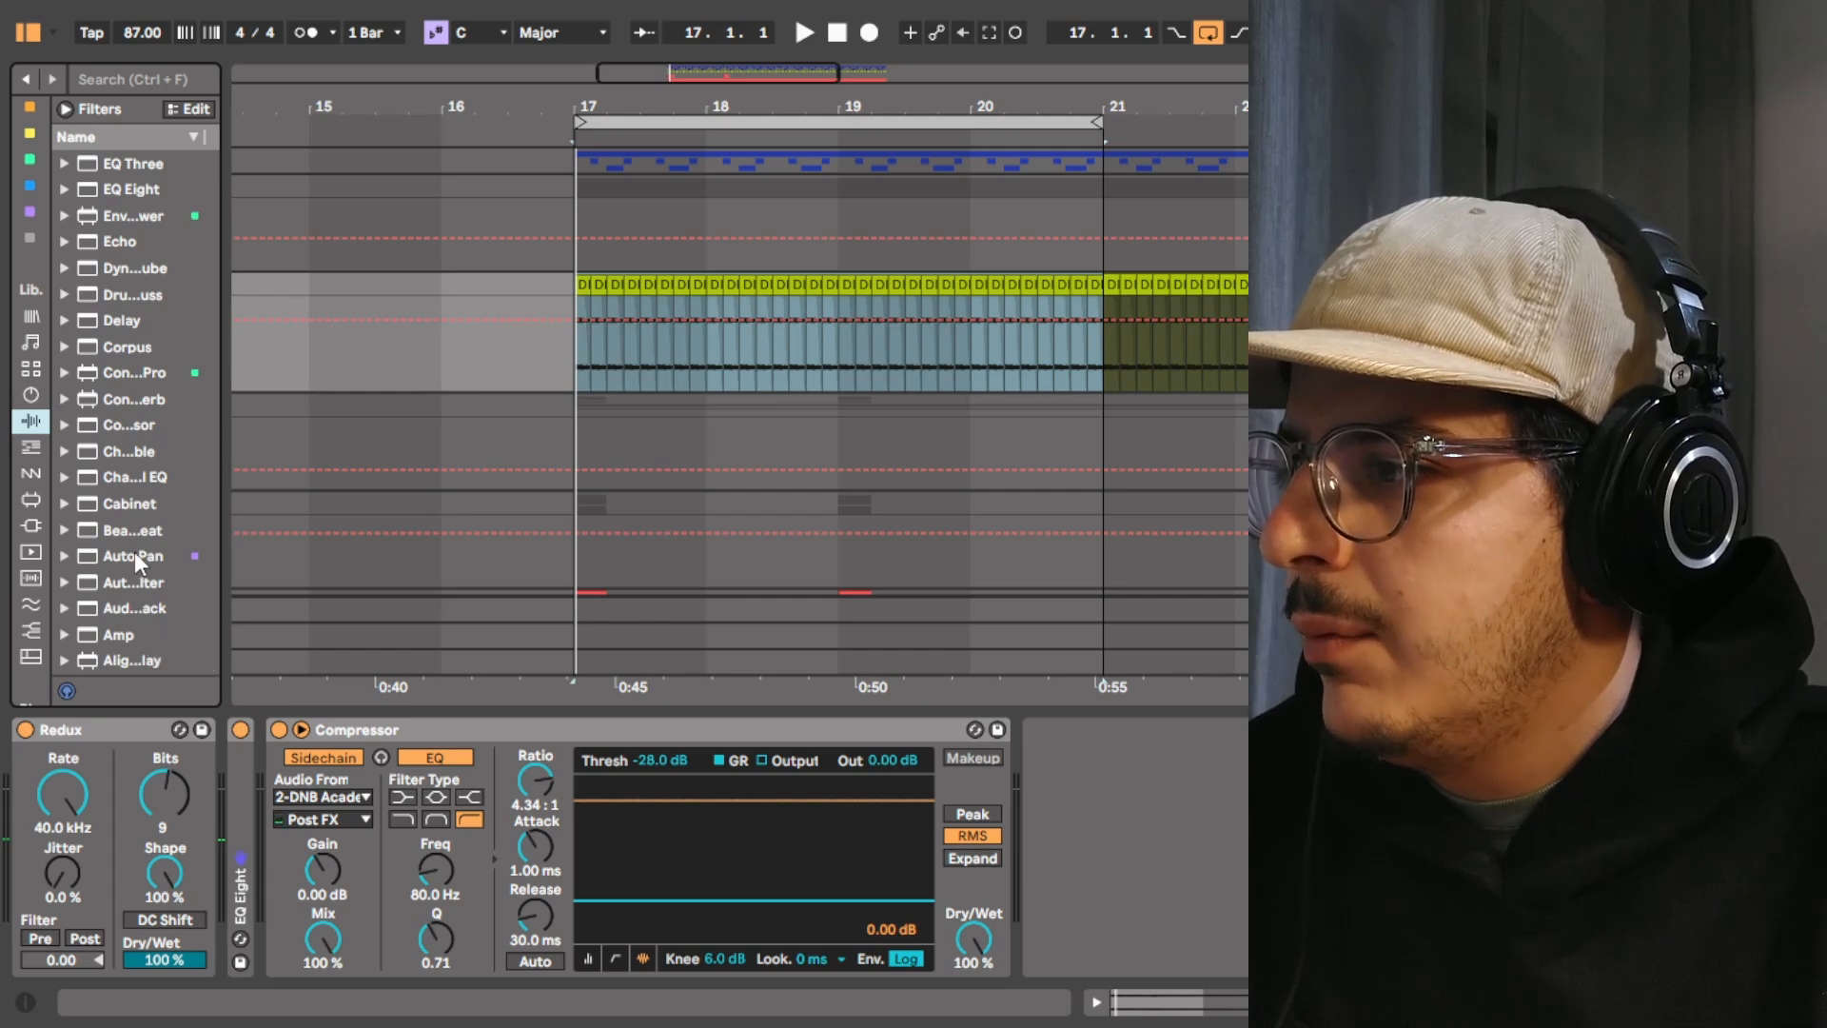
{"action": "left_click_drag", "start_coordinate": [582, 713], "coordinate": [511, 873]}
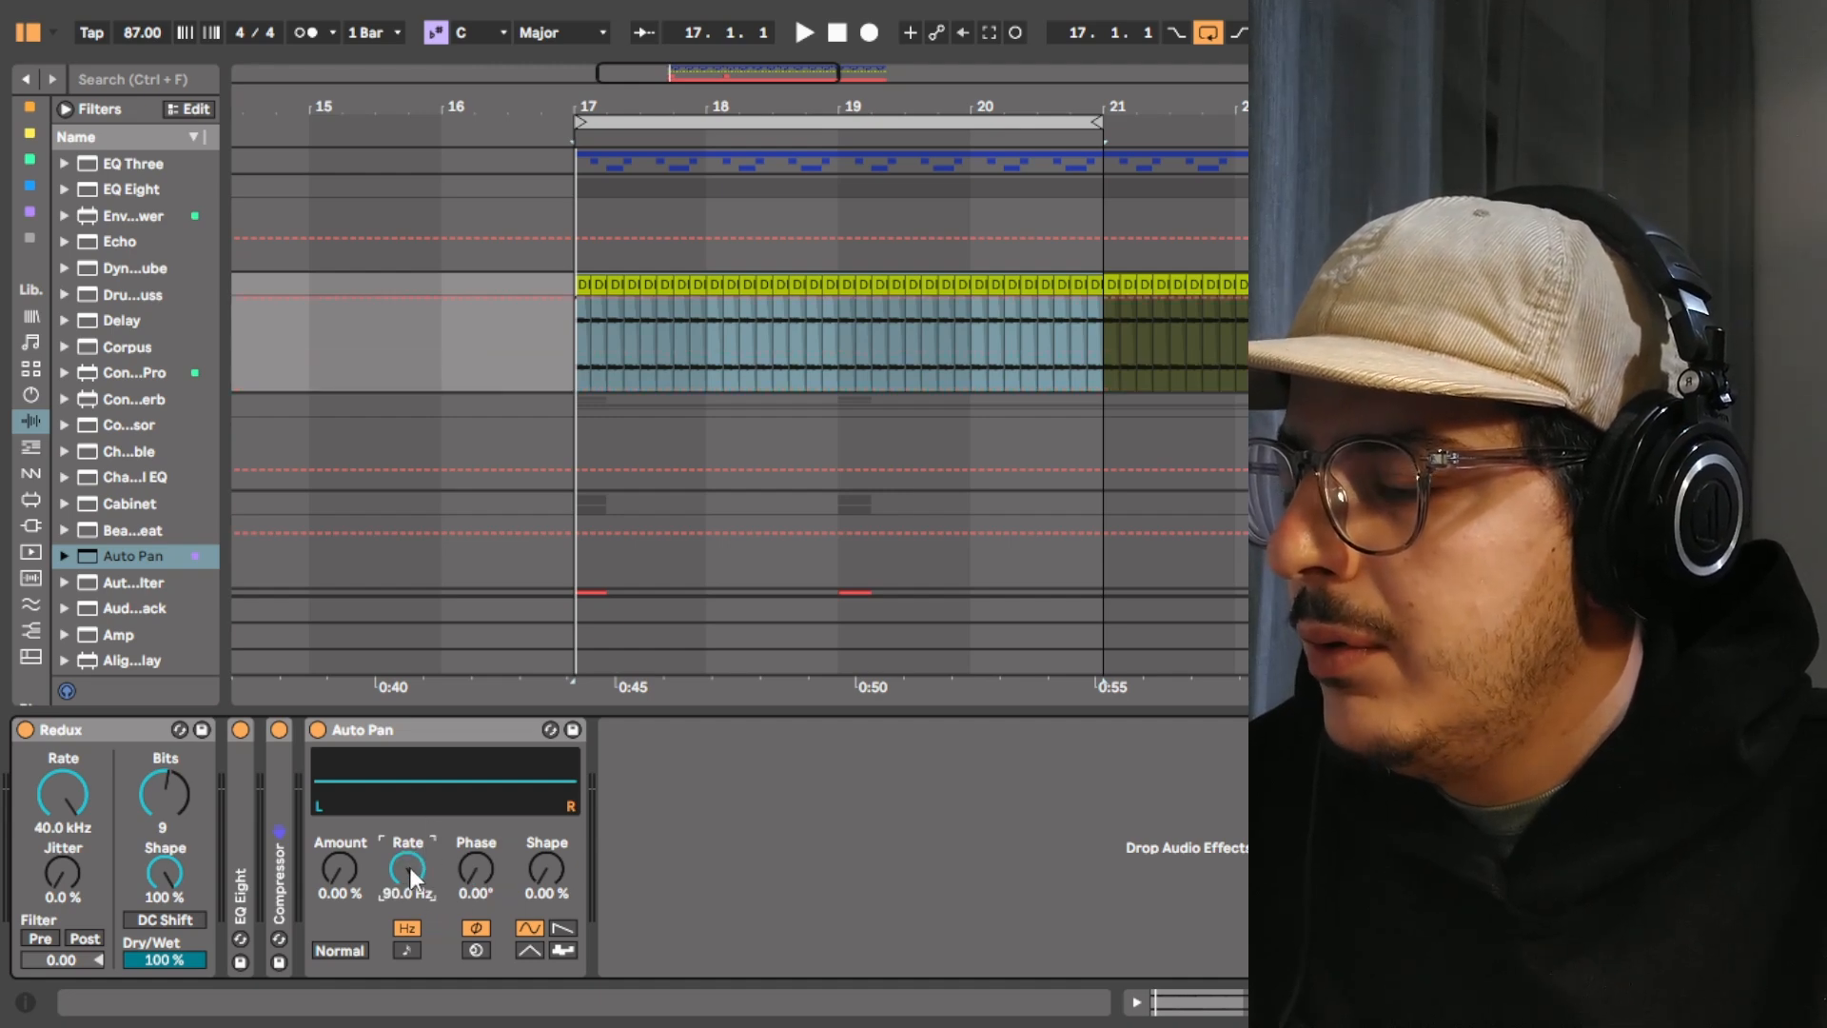
{"action": "left_click_drag", "start_coordinate": [339, 868], "coordinate": [339, 791]}
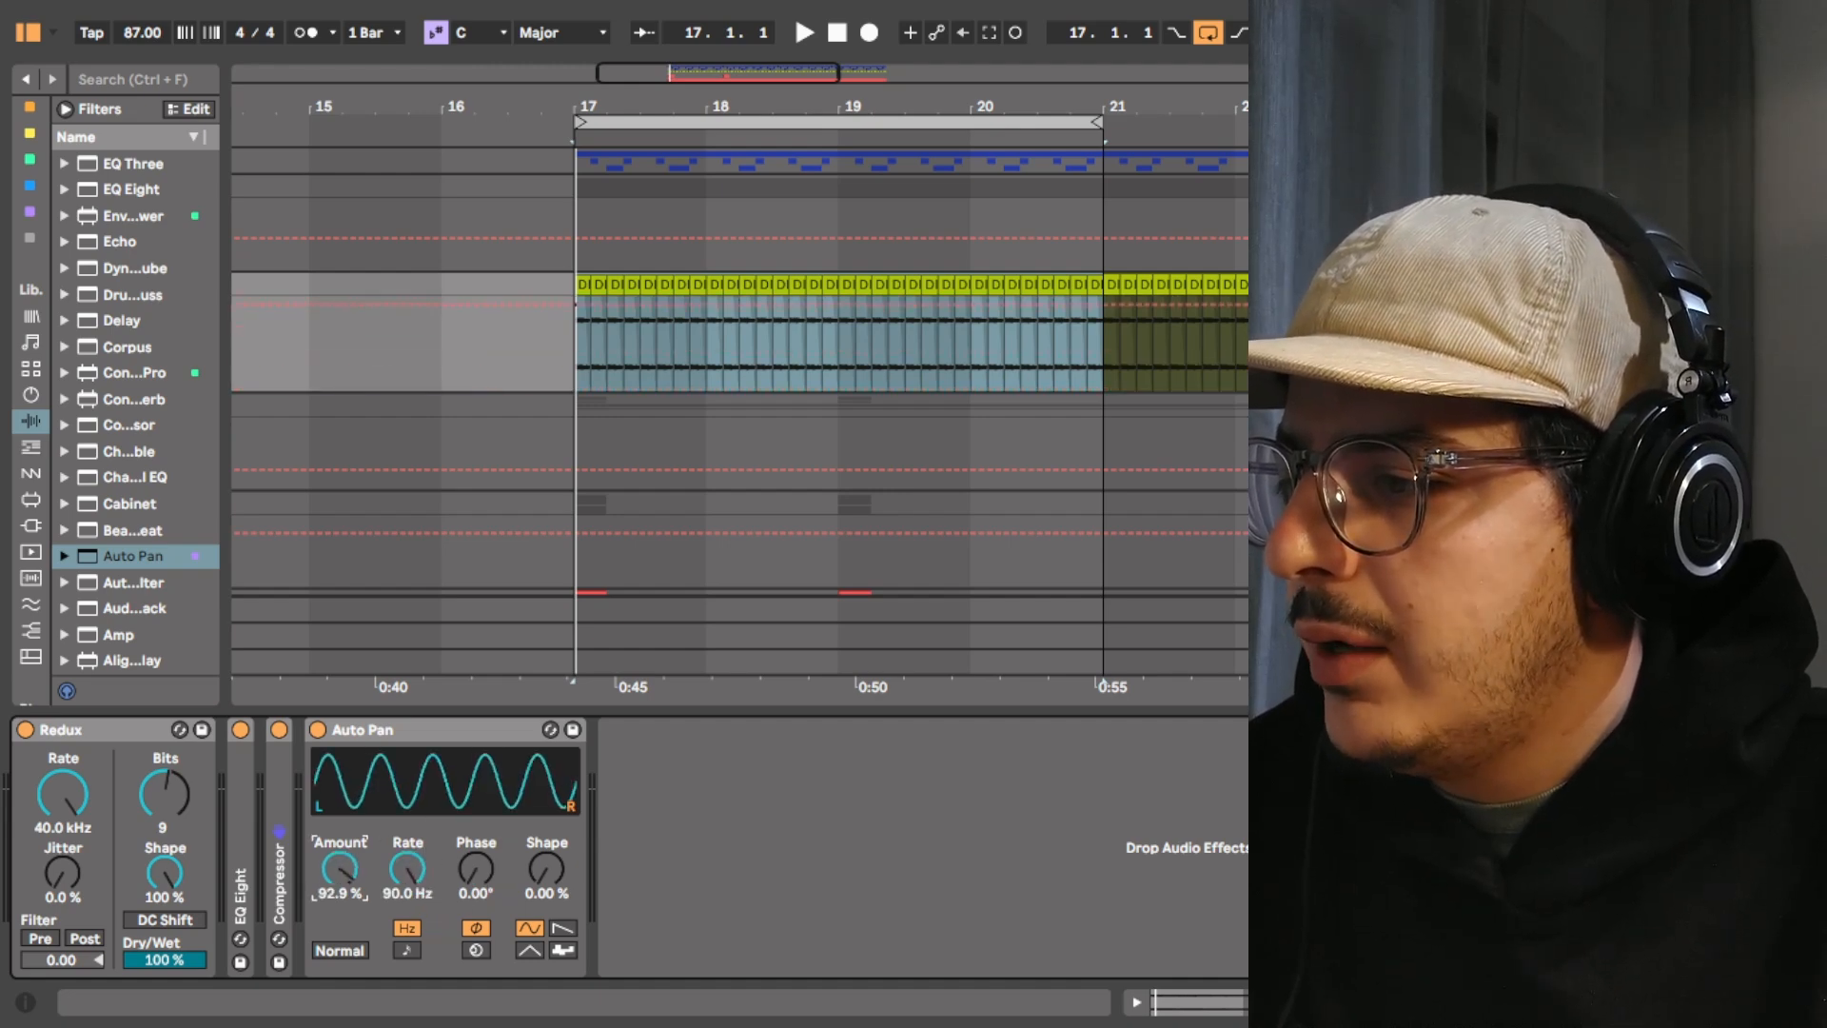
Raise Auto Pan's amount to 100 % while playing the loop from bar 17 to bar 21, and switch the device off
{"action": "left_click_drag", "start_coordinate": [344, 883], "coordinate": [345, 877]}
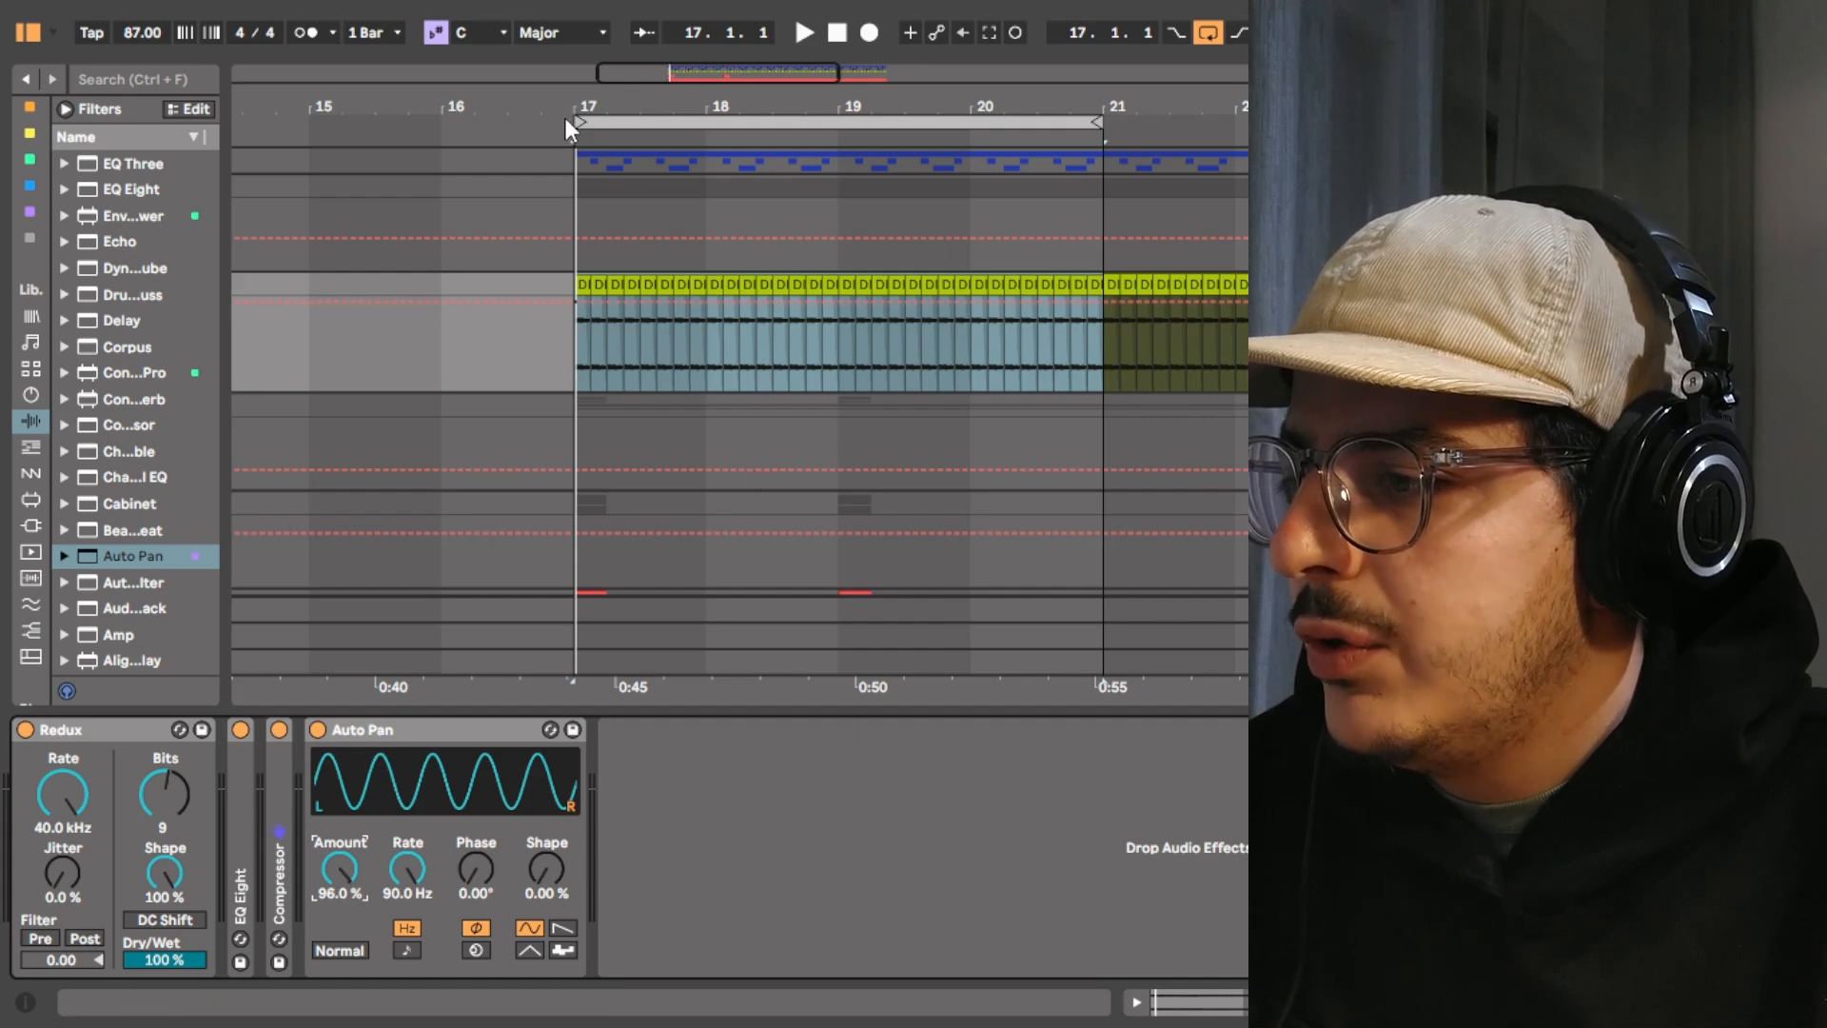
{"action": "left_click", "coordinate": [885, 123]}
{"action": "key", "text": "space"}
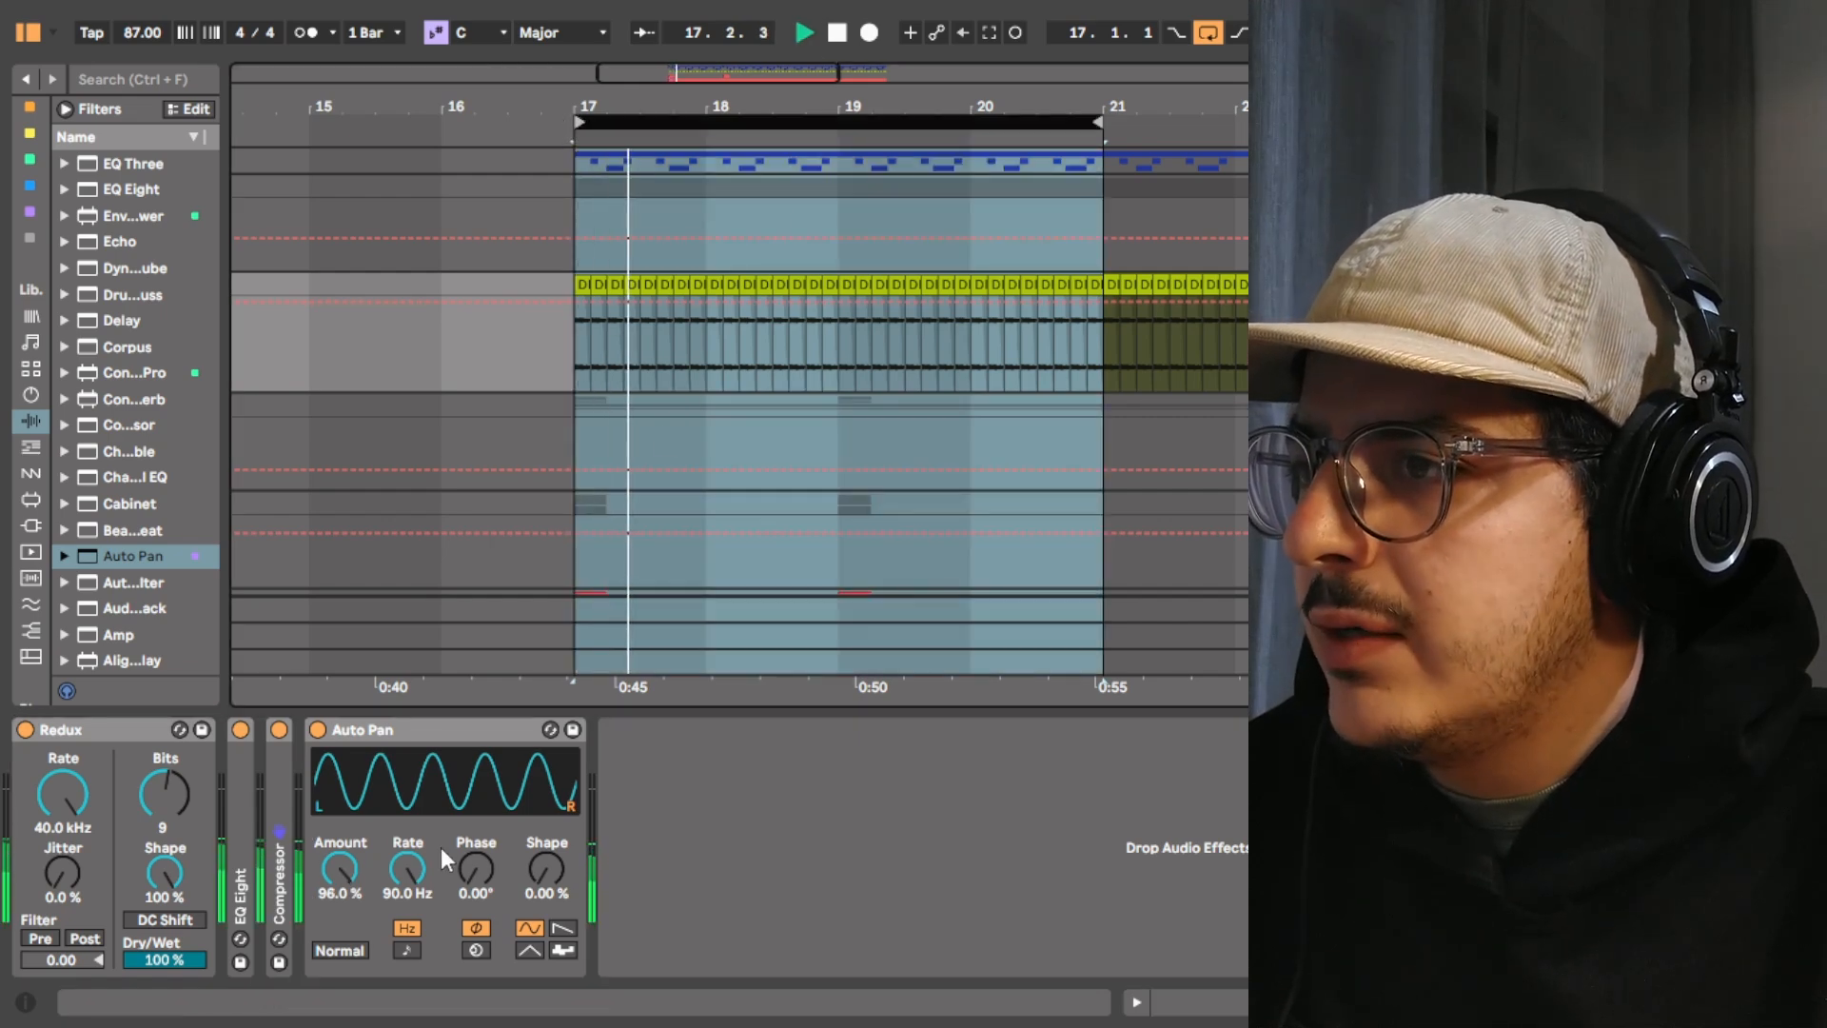
{"action": "mouse_move", "coordinate": [340, 867]}
{"action": "left_mouse_down"}
{"action": "mouse_move", "coordinate": [339, 999]}
{"action": "mouse_move", "coordinate": [339, 856]}
{"action": "left_mouse_up"}
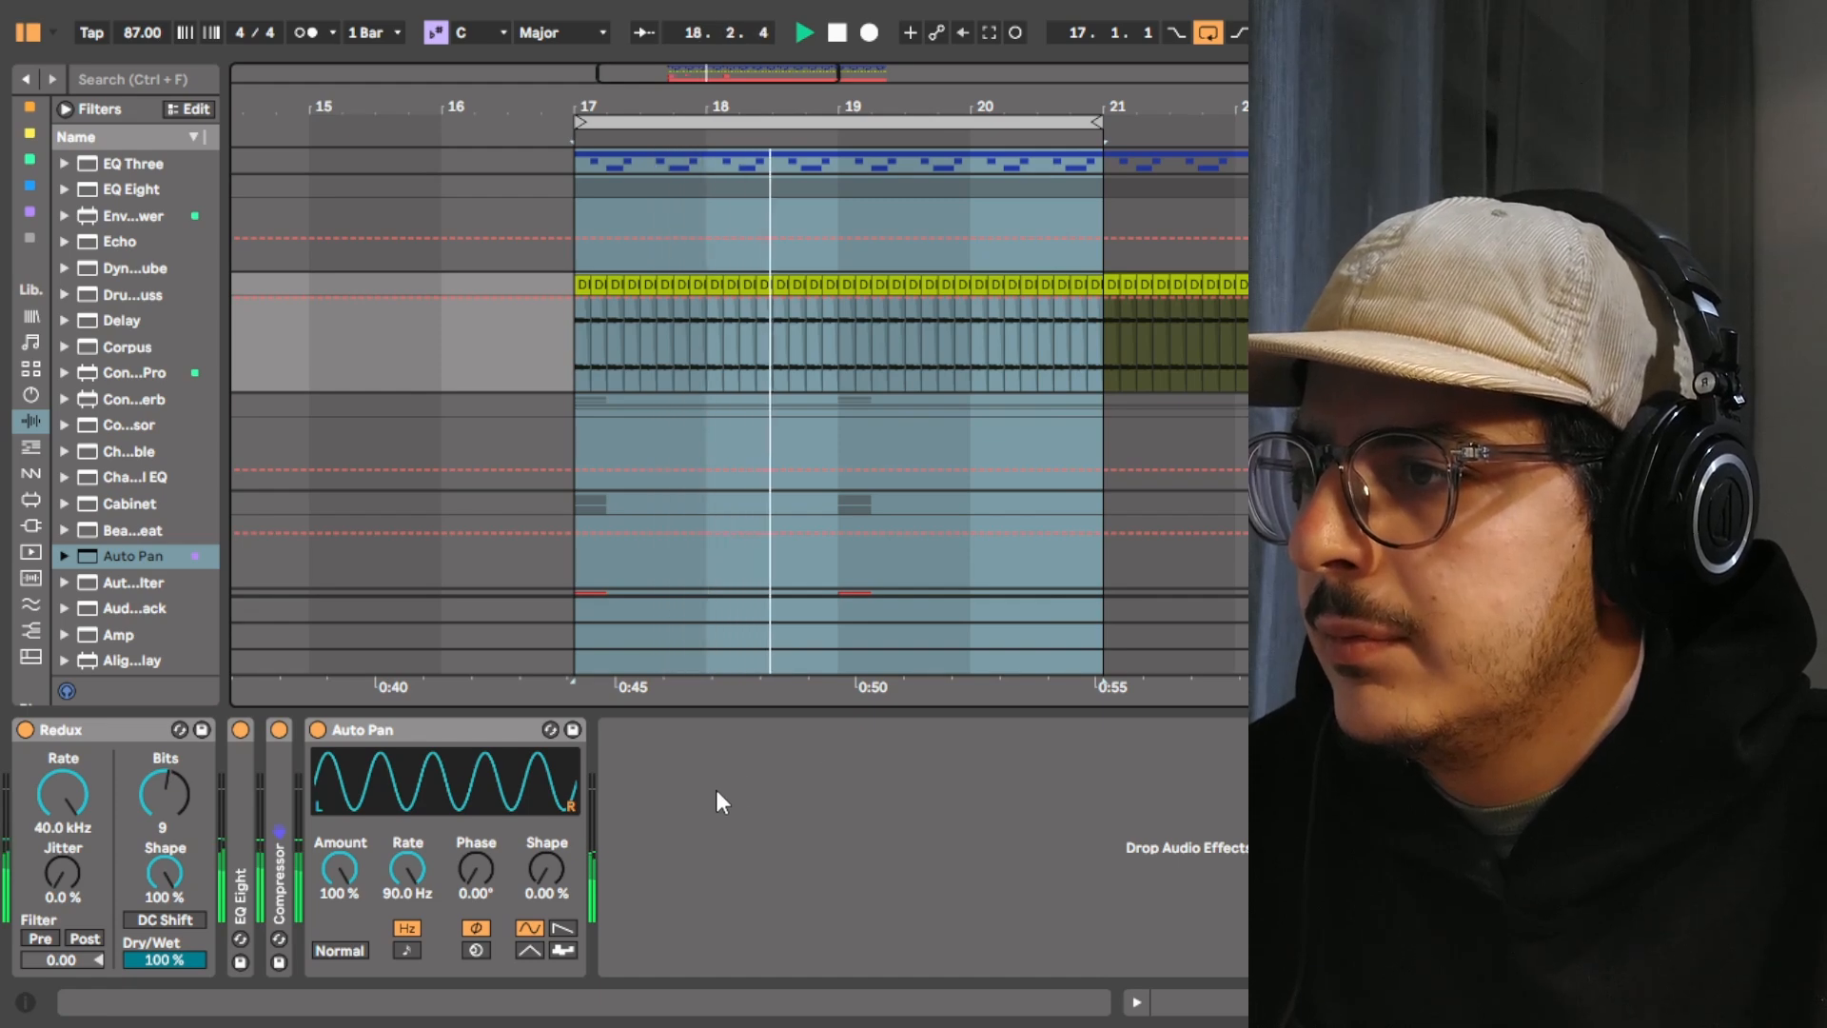
{"action": "left_click", "coordinate": [319, 730]}
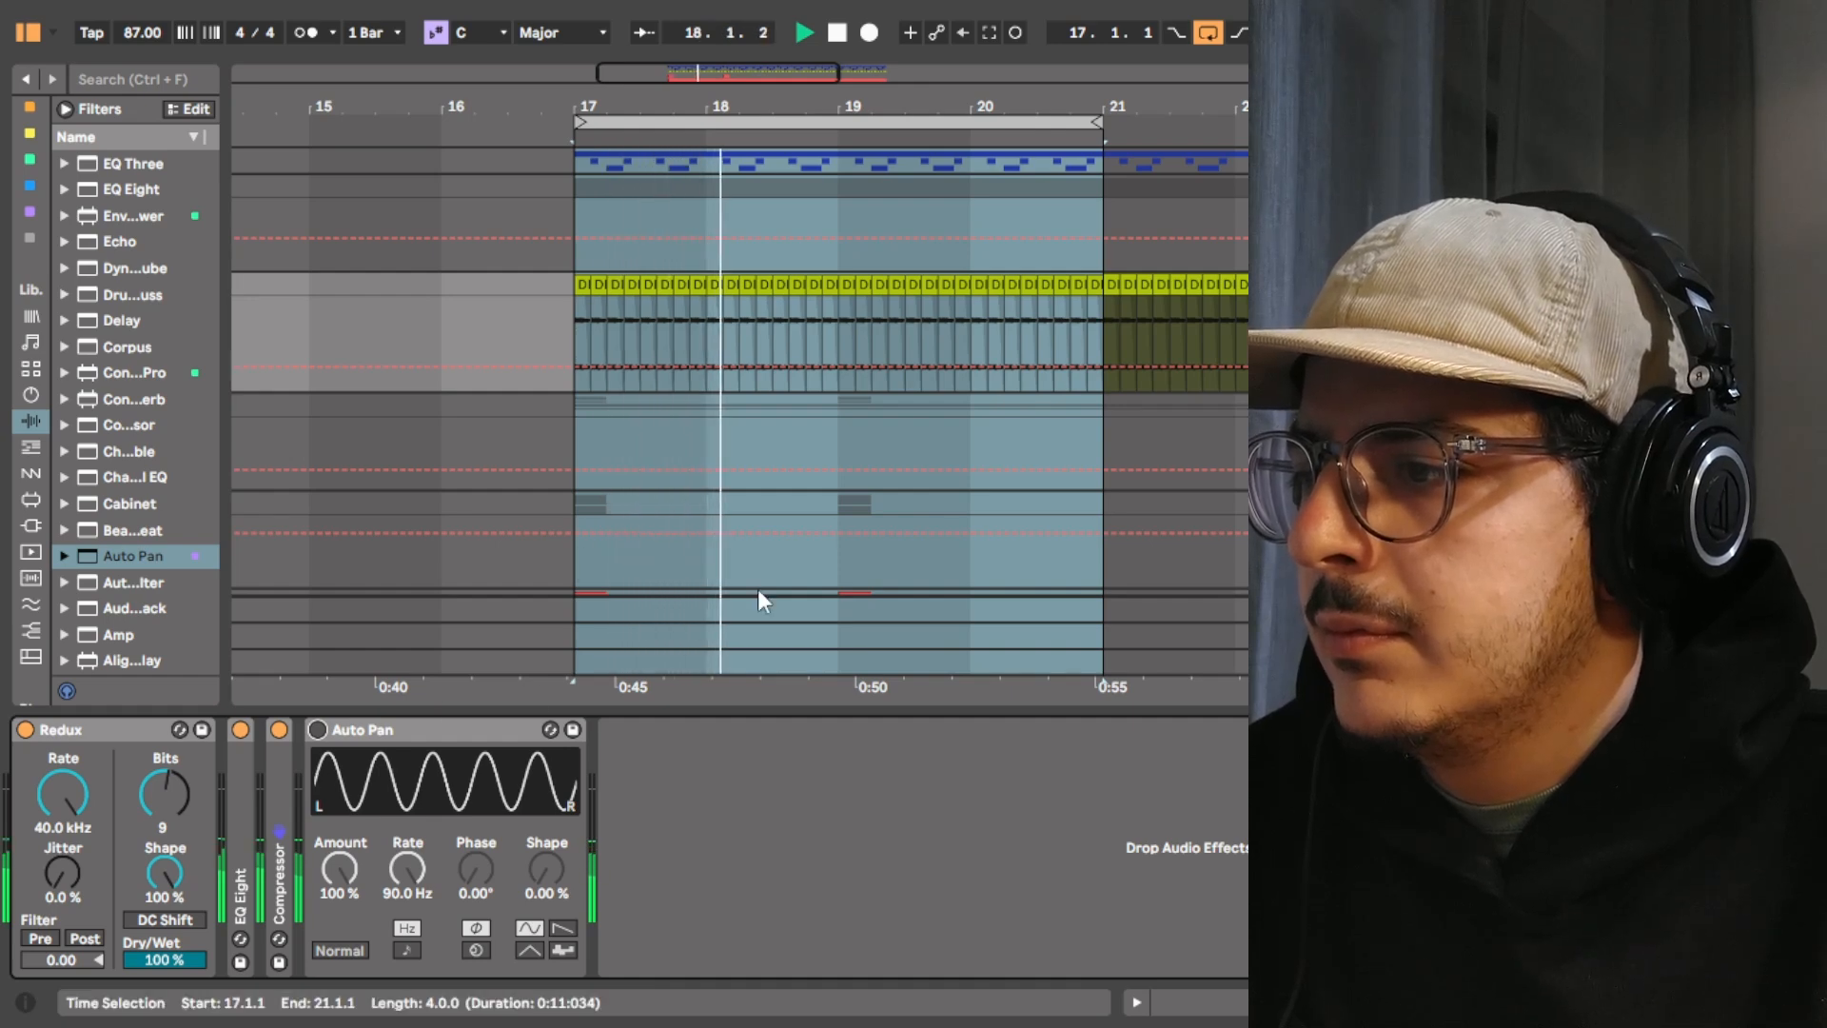
{"action": "left_click", "coordinate": [837, 33]}
Show the bass loop track's effects and play the arrangement looped from bar 17 to bar 25
{"action": "scroll", "coordinate": [741, 409], "scroll_direction": "down", "scroll_amount": 4}
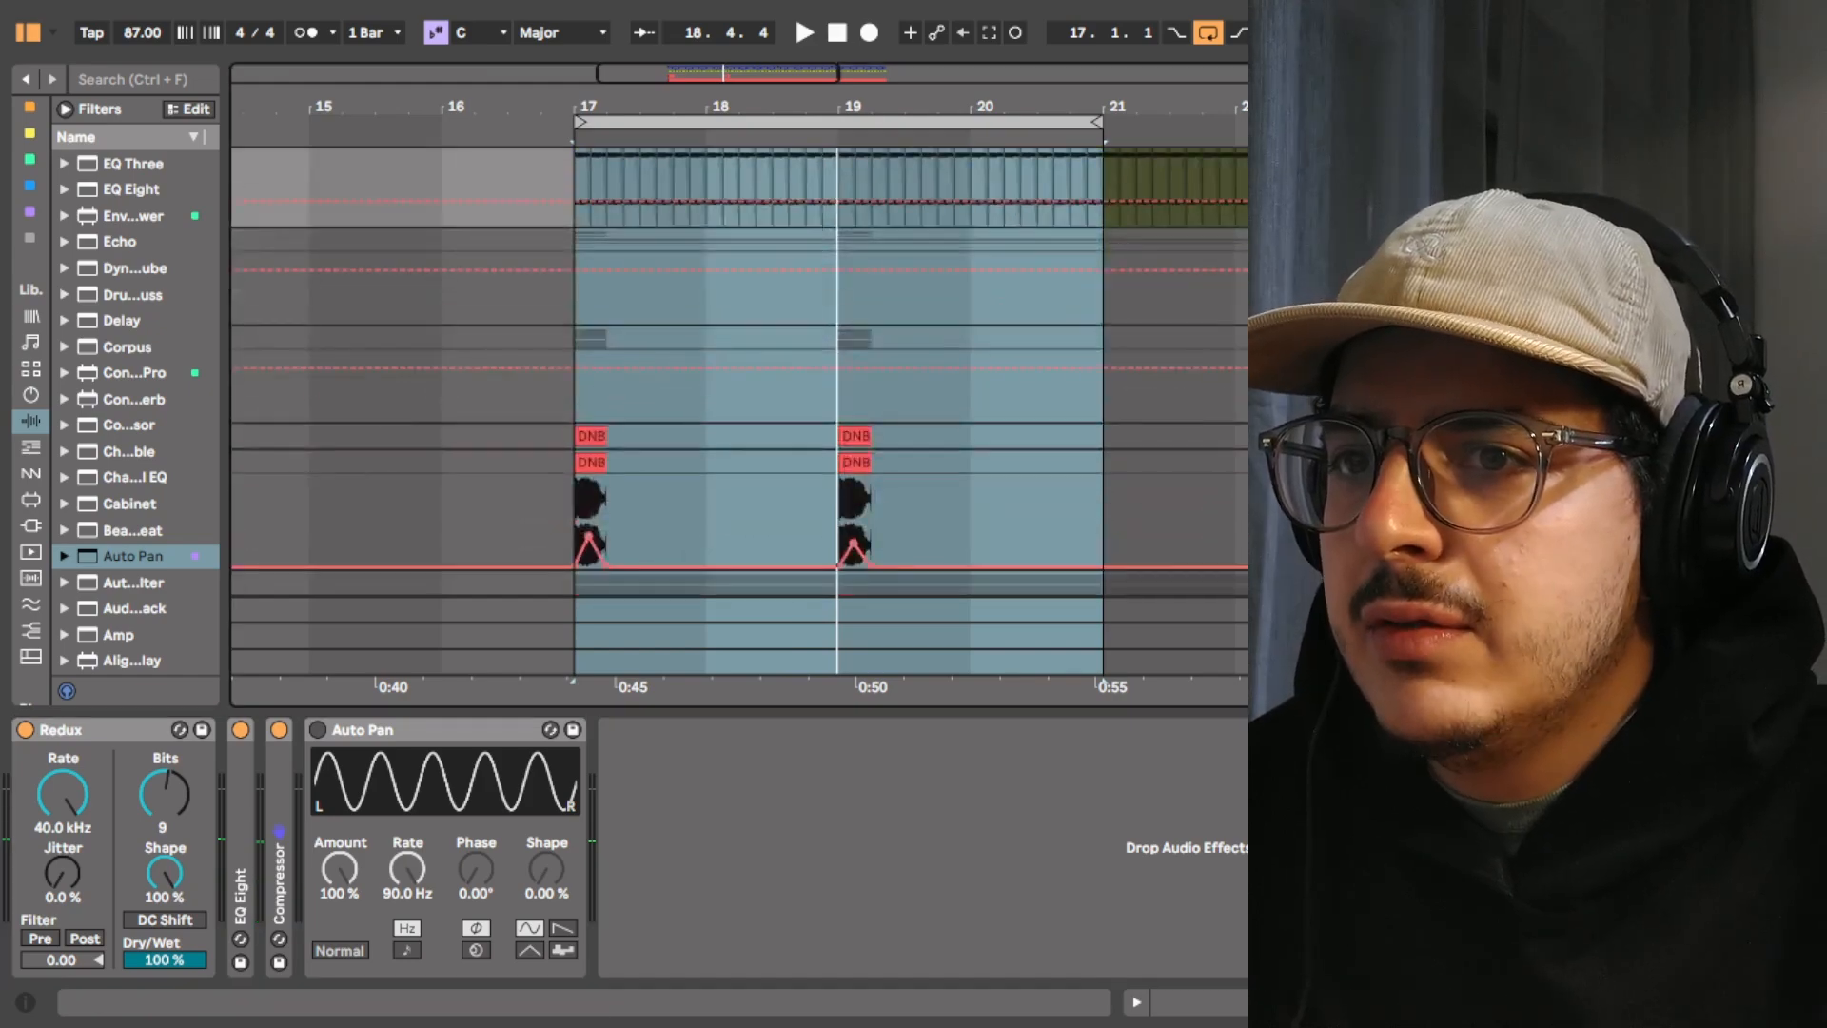
{"action": "scroll", "coordinate": [740, 409], "scroll_direction": "up", "scroll_amount": 4}
{"action": "left_click", "coordinate": [1412, 406]}
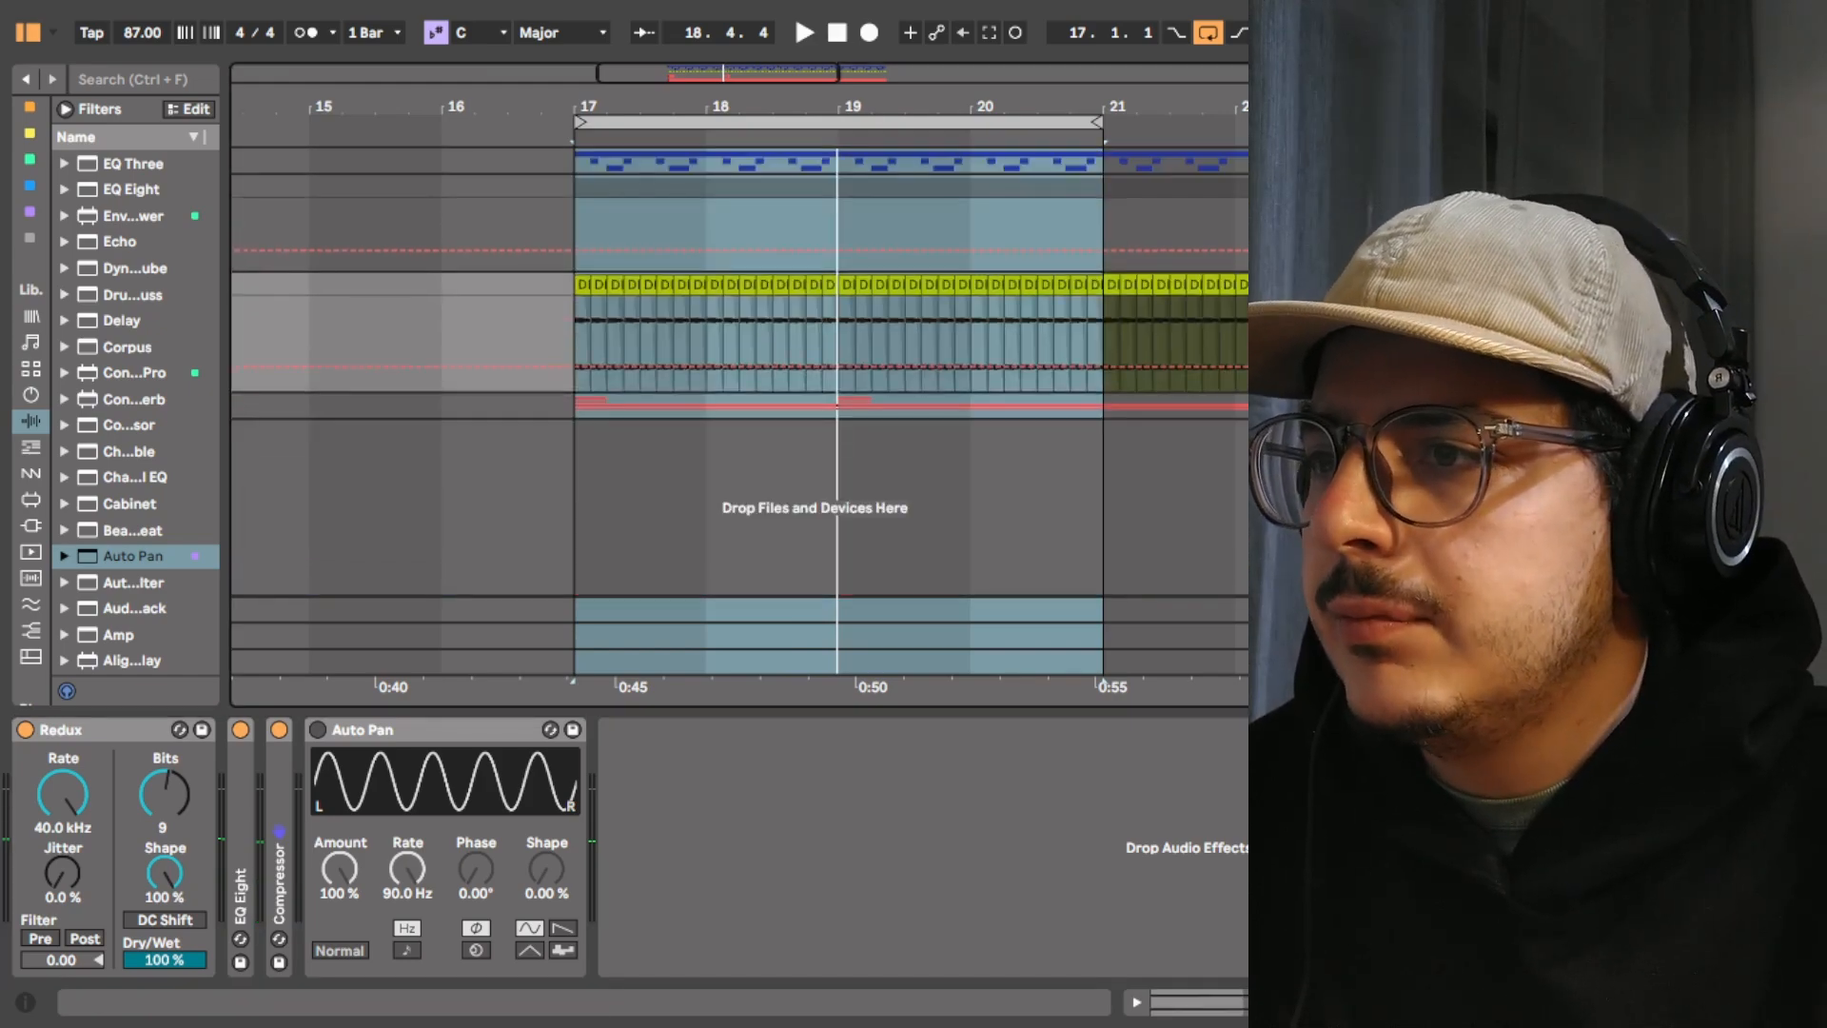
{"action": "left_click", "coordinate": [1412, 405]}
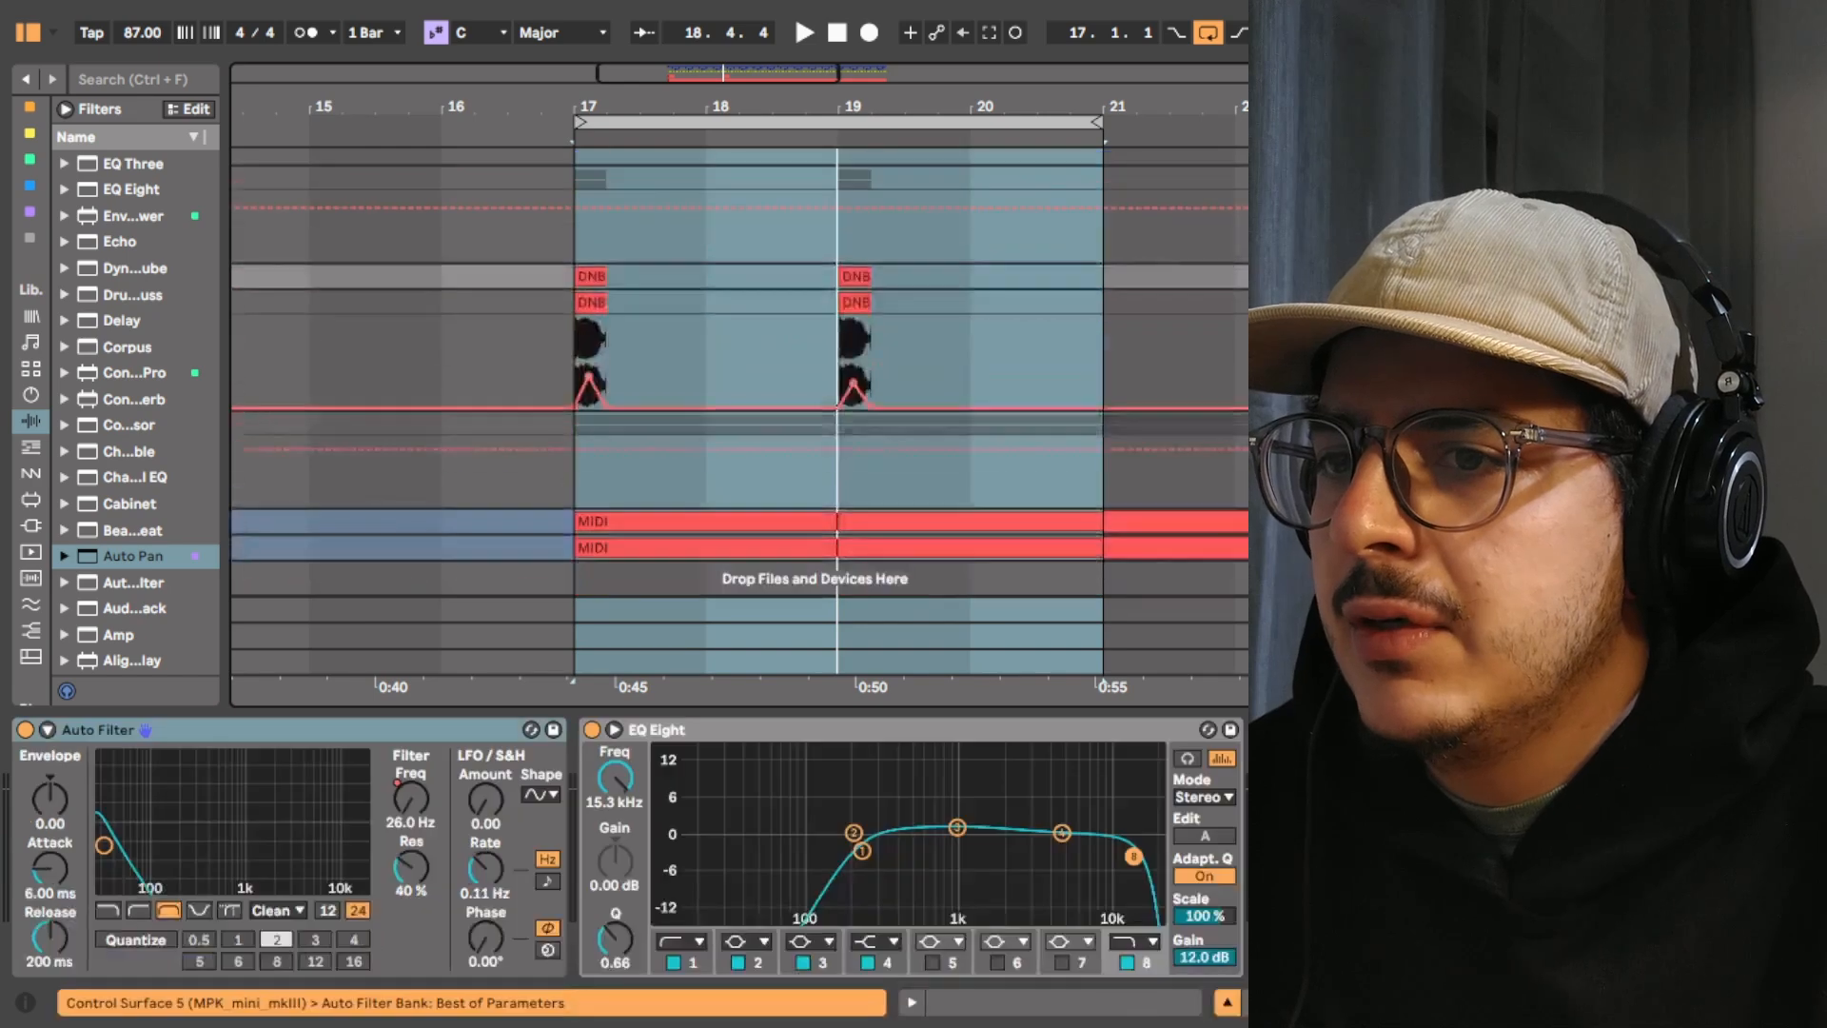
{"action": "scroll", "coordinate": [740, 409], "scroll_direction": "up", "scroll_amount": 2}
{"action": "left_click_drag", "start_coordinate": [1023, 97], "coordinate": [1123, 170]}
{"action": "key", "text": "space"}
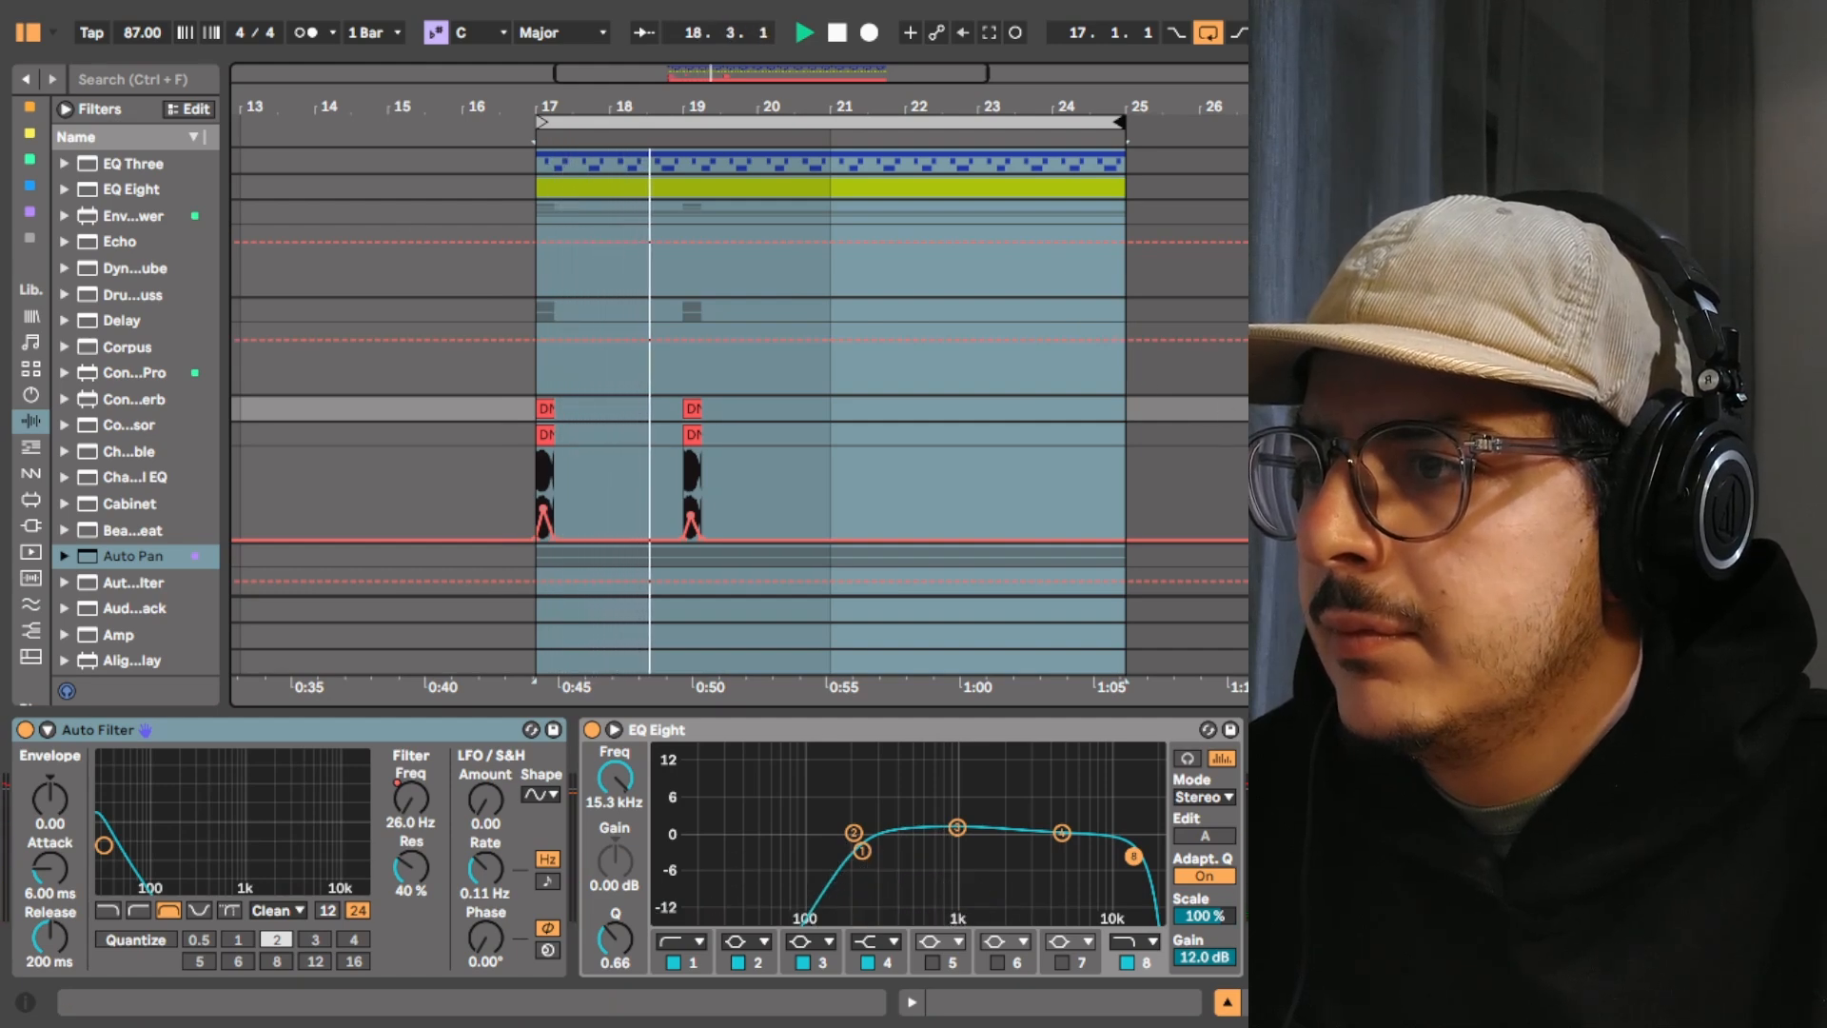
Switch off the Duck effect and replay from bar 17, turning off the arrangement loop
{"action": "left_click", "coordinate": [836, 34]}
{"action": "left_click", "coordinate": [25, 729]}
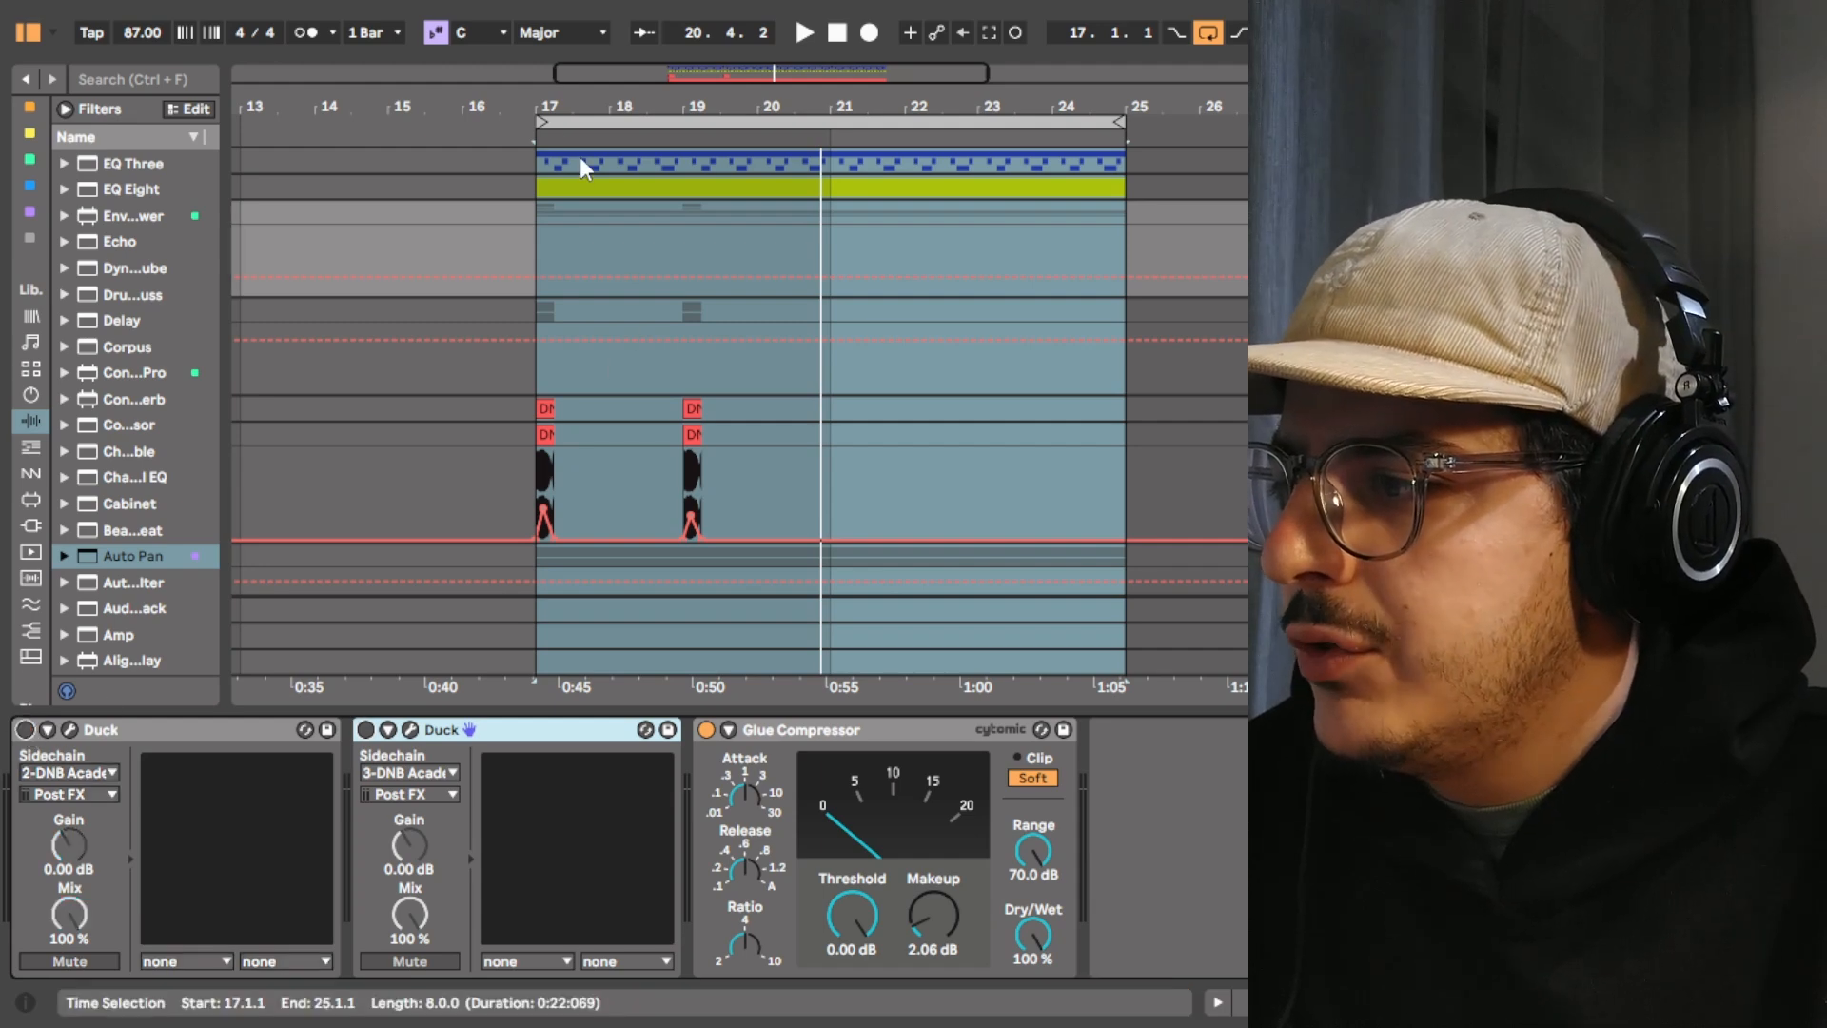
{"action": "left_click", "coordinate": [517, 132]}
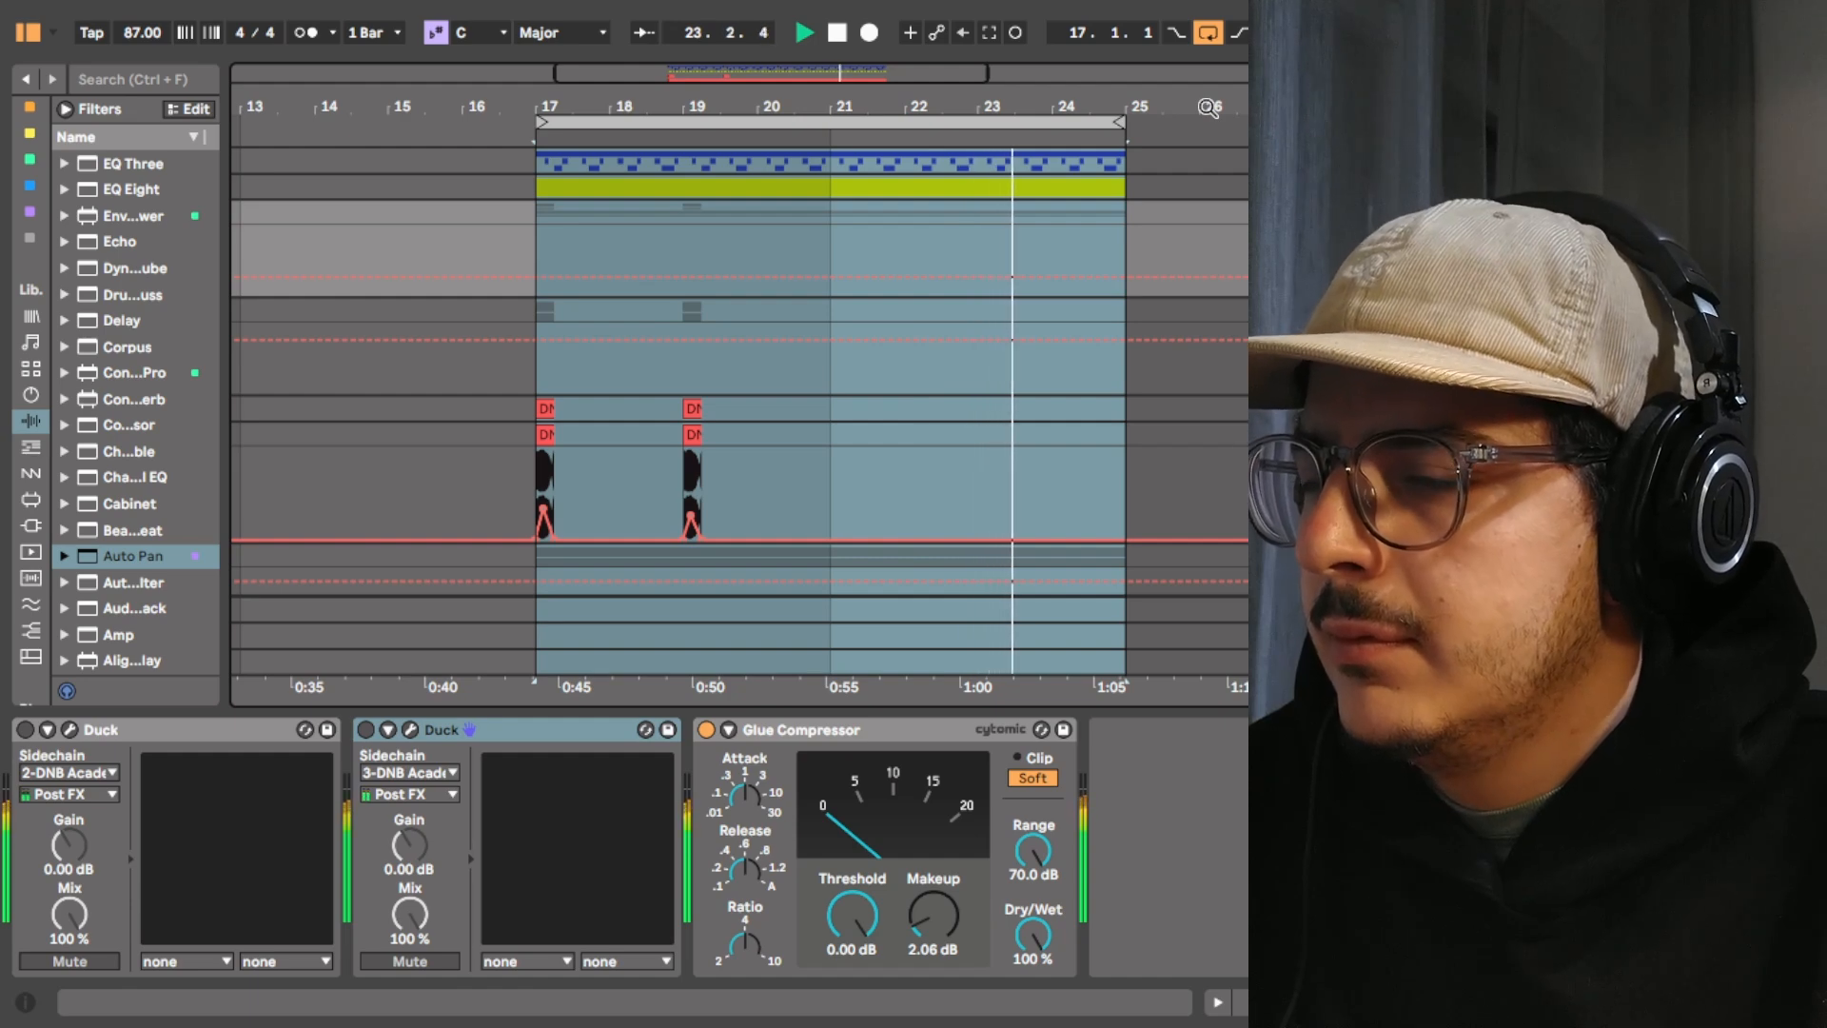
{"action": "left_click", "coordinate": [1212, 36]}
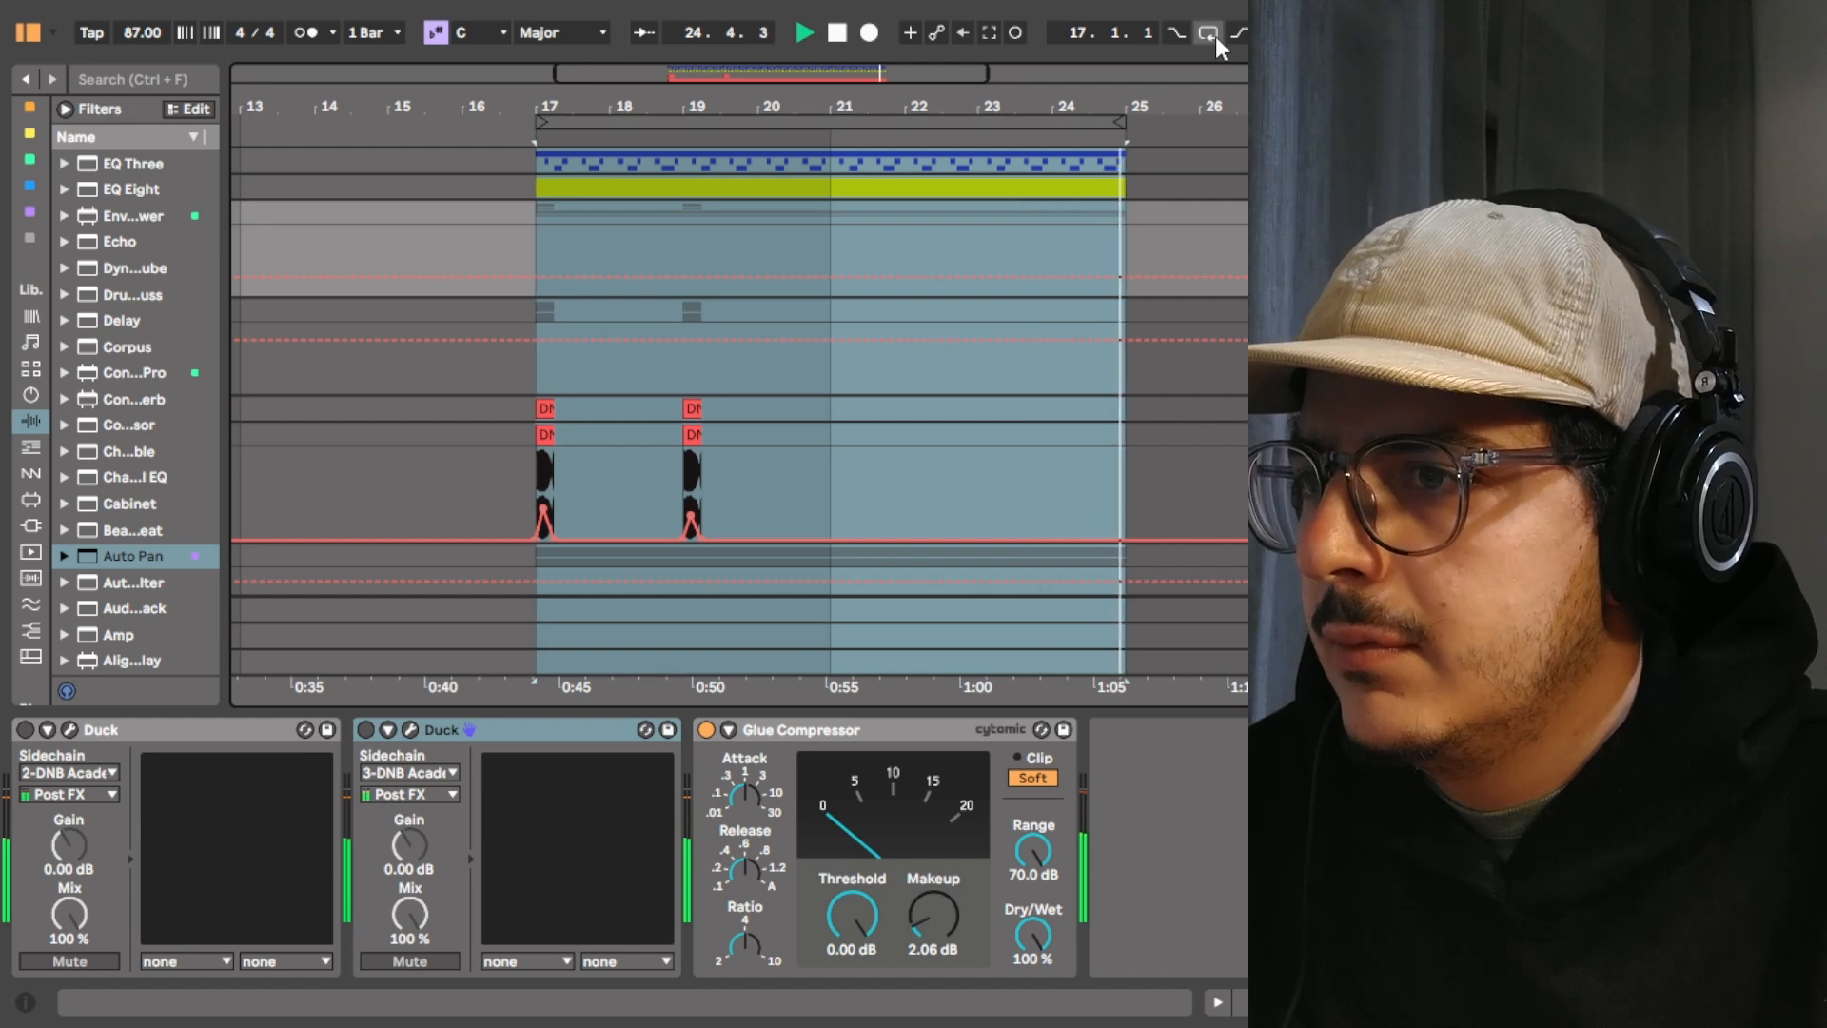
Select the lower DNB_Academy_BB_Bass_Loop_03 clip at bar 17 and show the automation of its Auto Filter frequency
{"action": "scroll", "coordinate": [1104, 331], "scroll_direction": "down", "scroll_amount": 3}
{"action": "left_click_drag", "start_coordinate": [554, 106], "coordinate": [514, 227]}
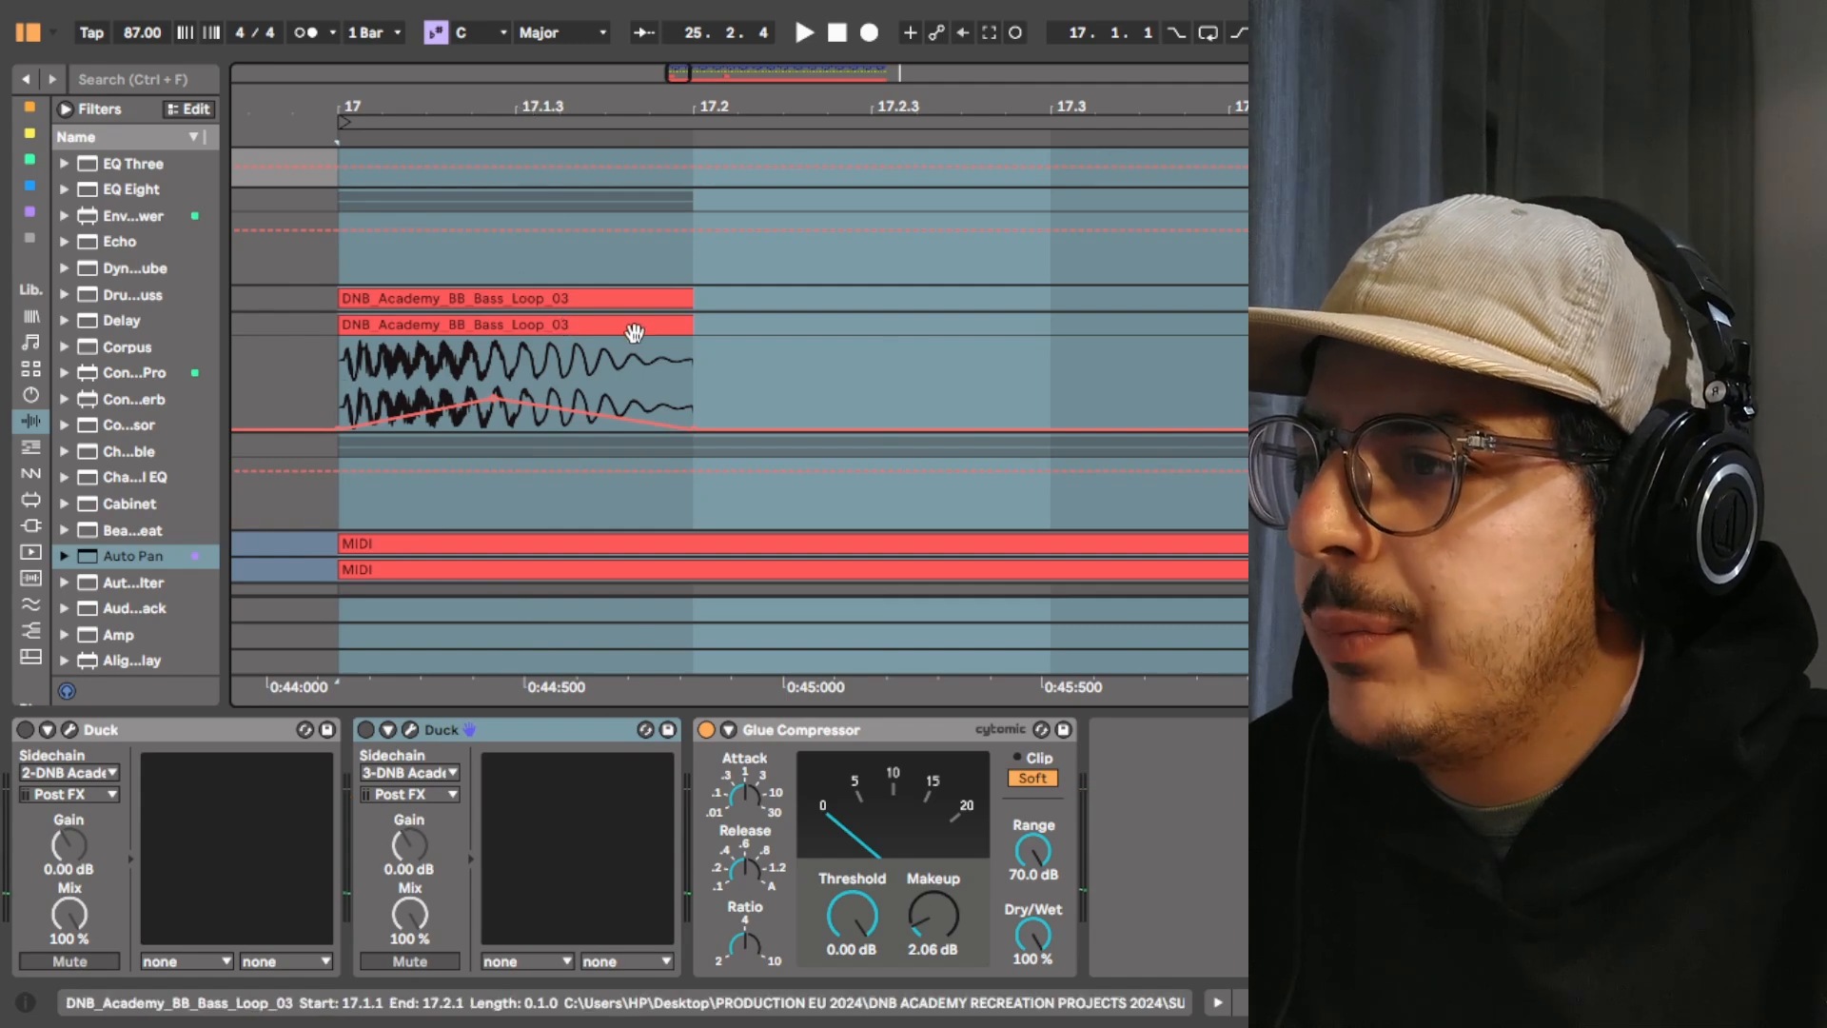
{"action": "left_click", "coordinate": [704, 344]}
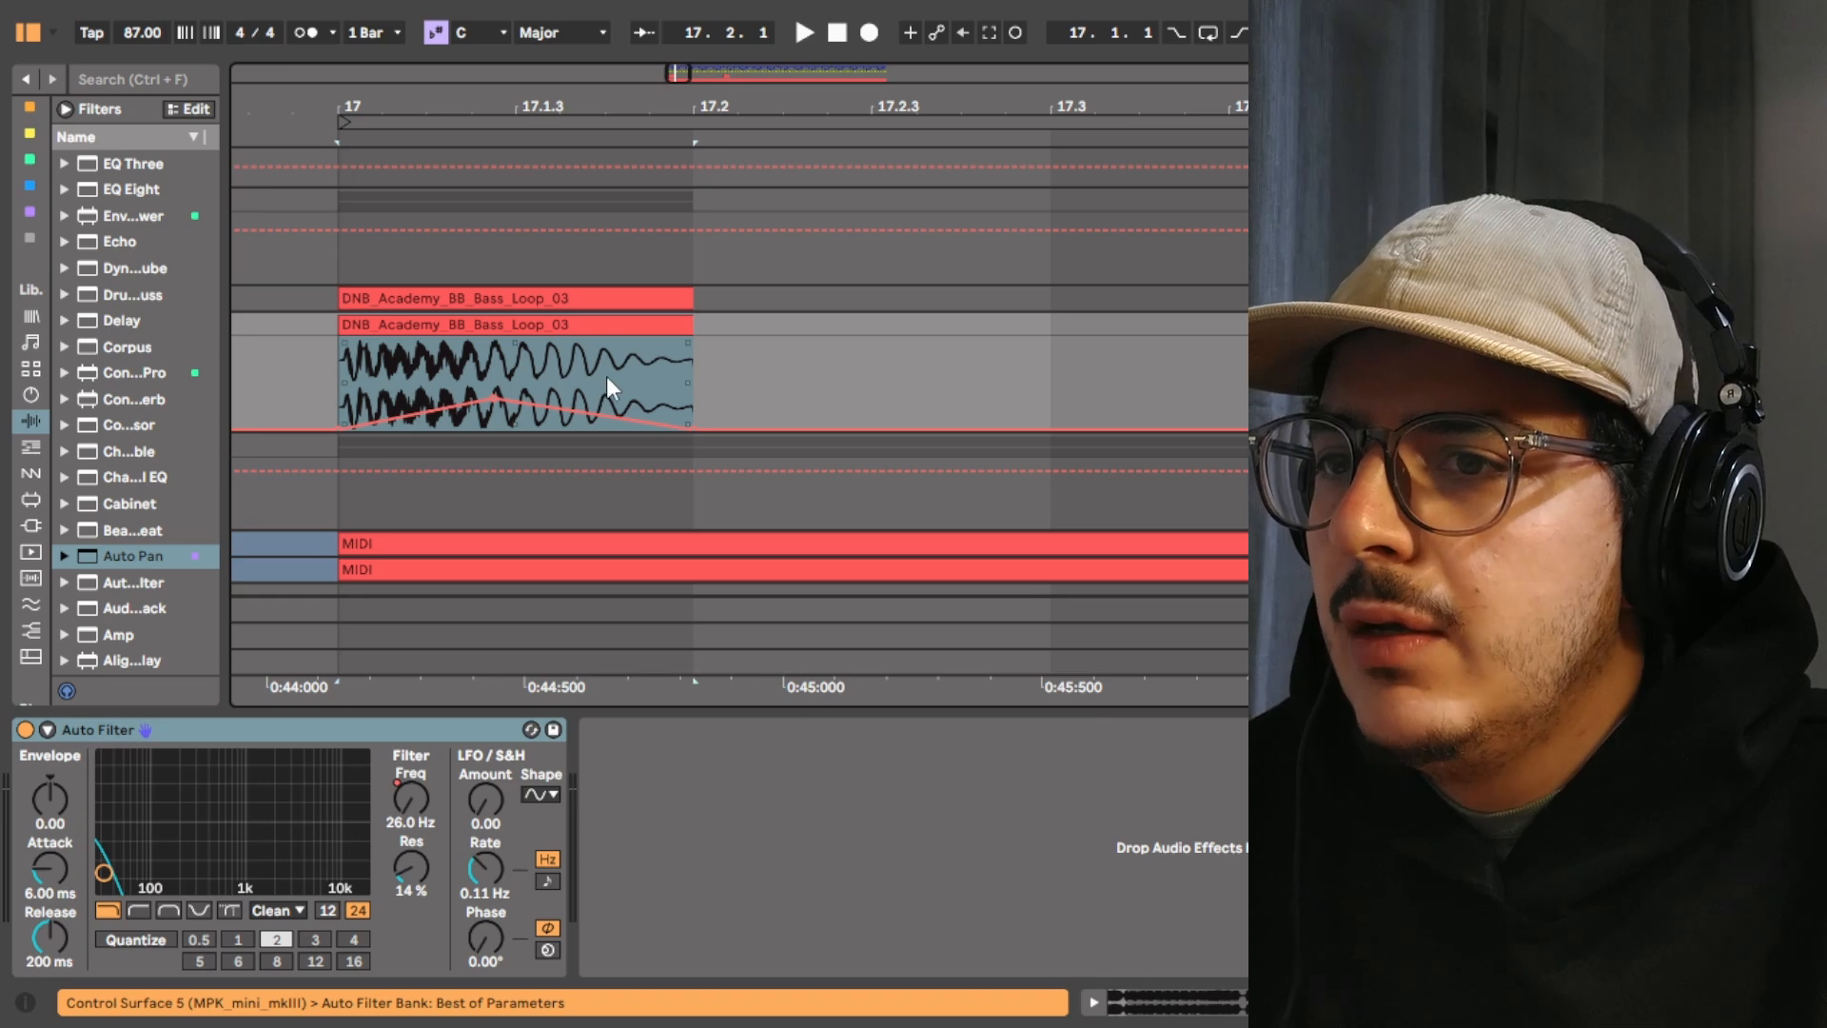
{"action": "right_click", "coordinate": [411, 800]}
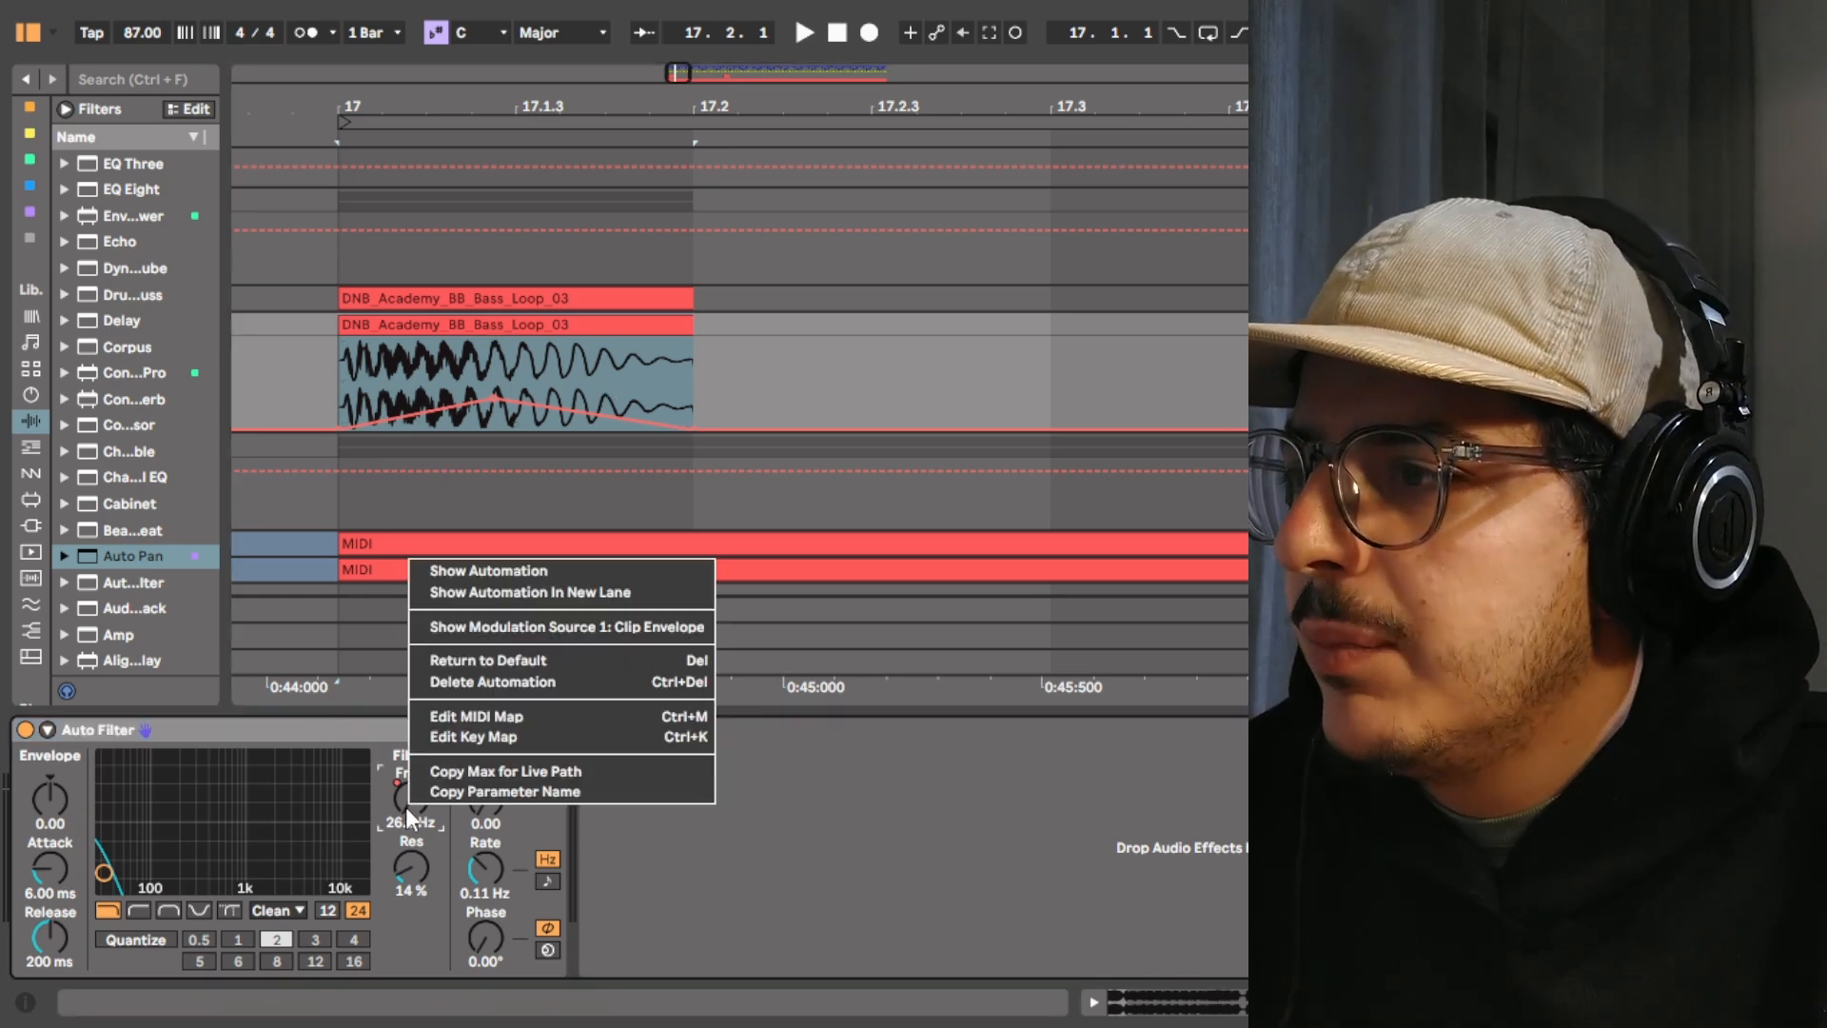
{"action": "left_click", "coordinate": [492, 593]}
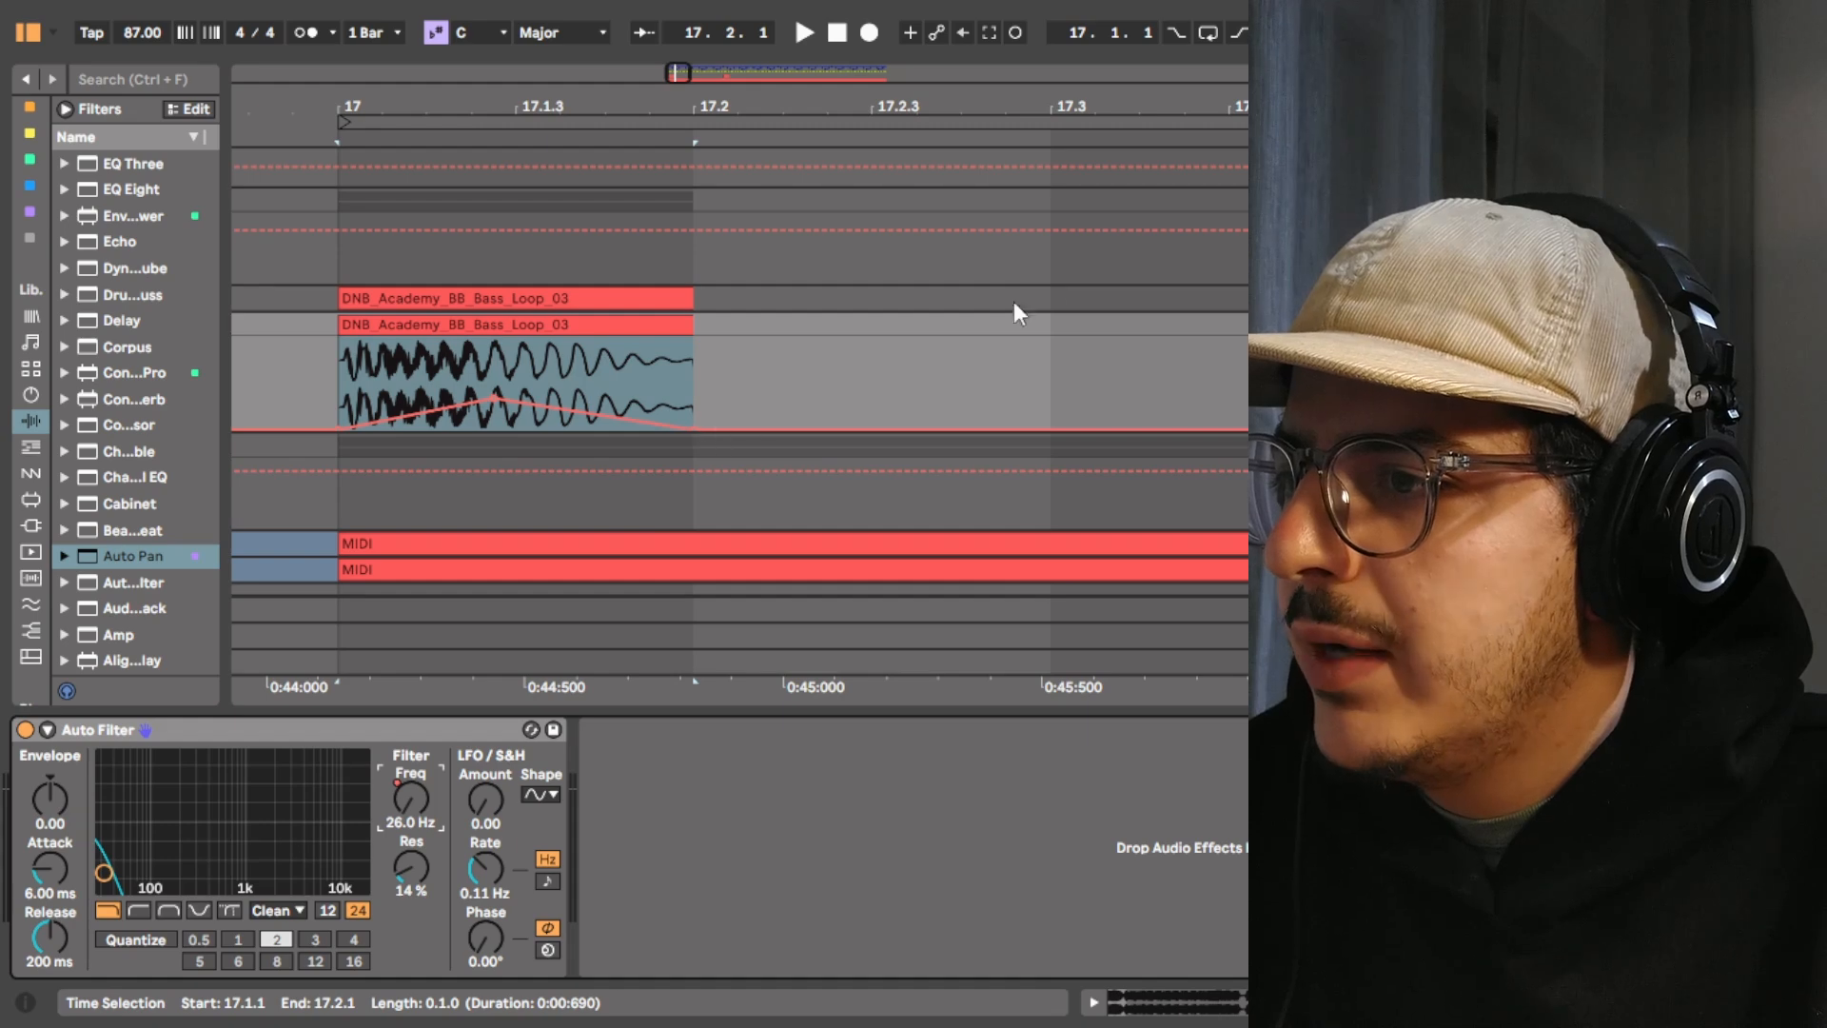
Play the lower bass clip from bar 17 several times to hear its filter automation, and stop playback
{"action": "left_click", "coordinate": [331, 122]}
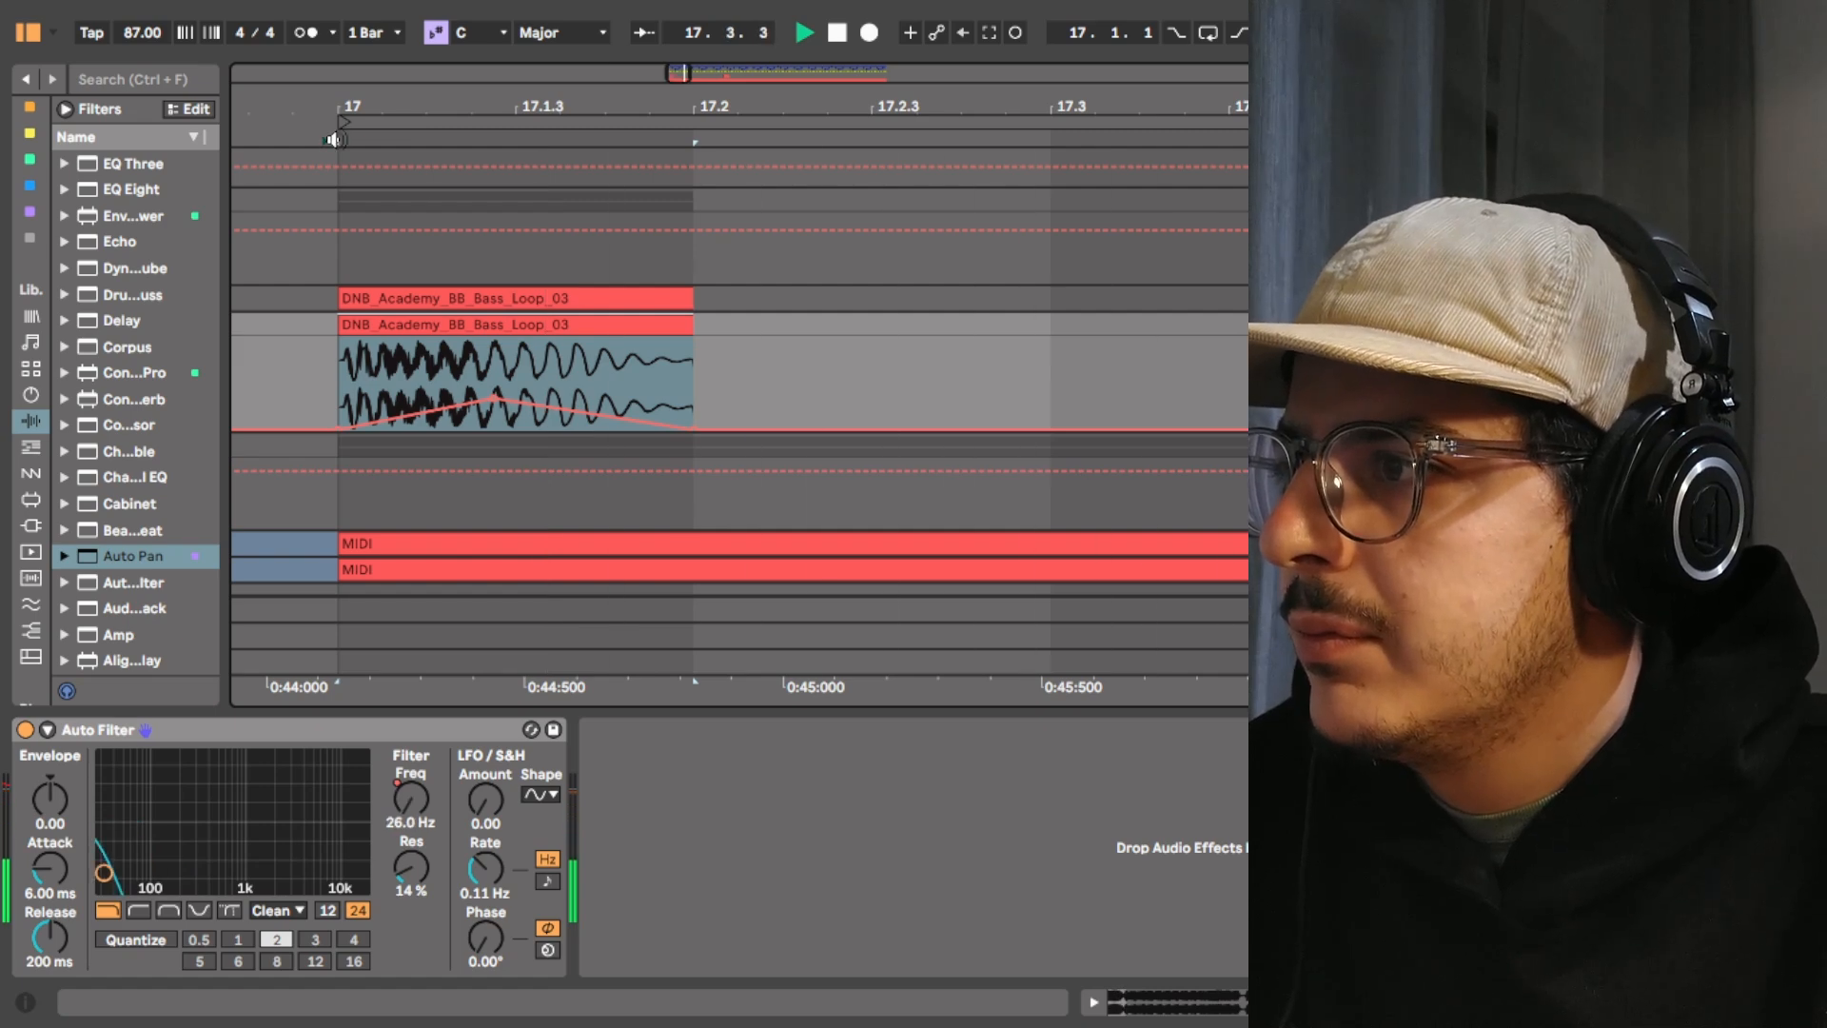
{"action": "left_click", "coordinate": [422, 192]}
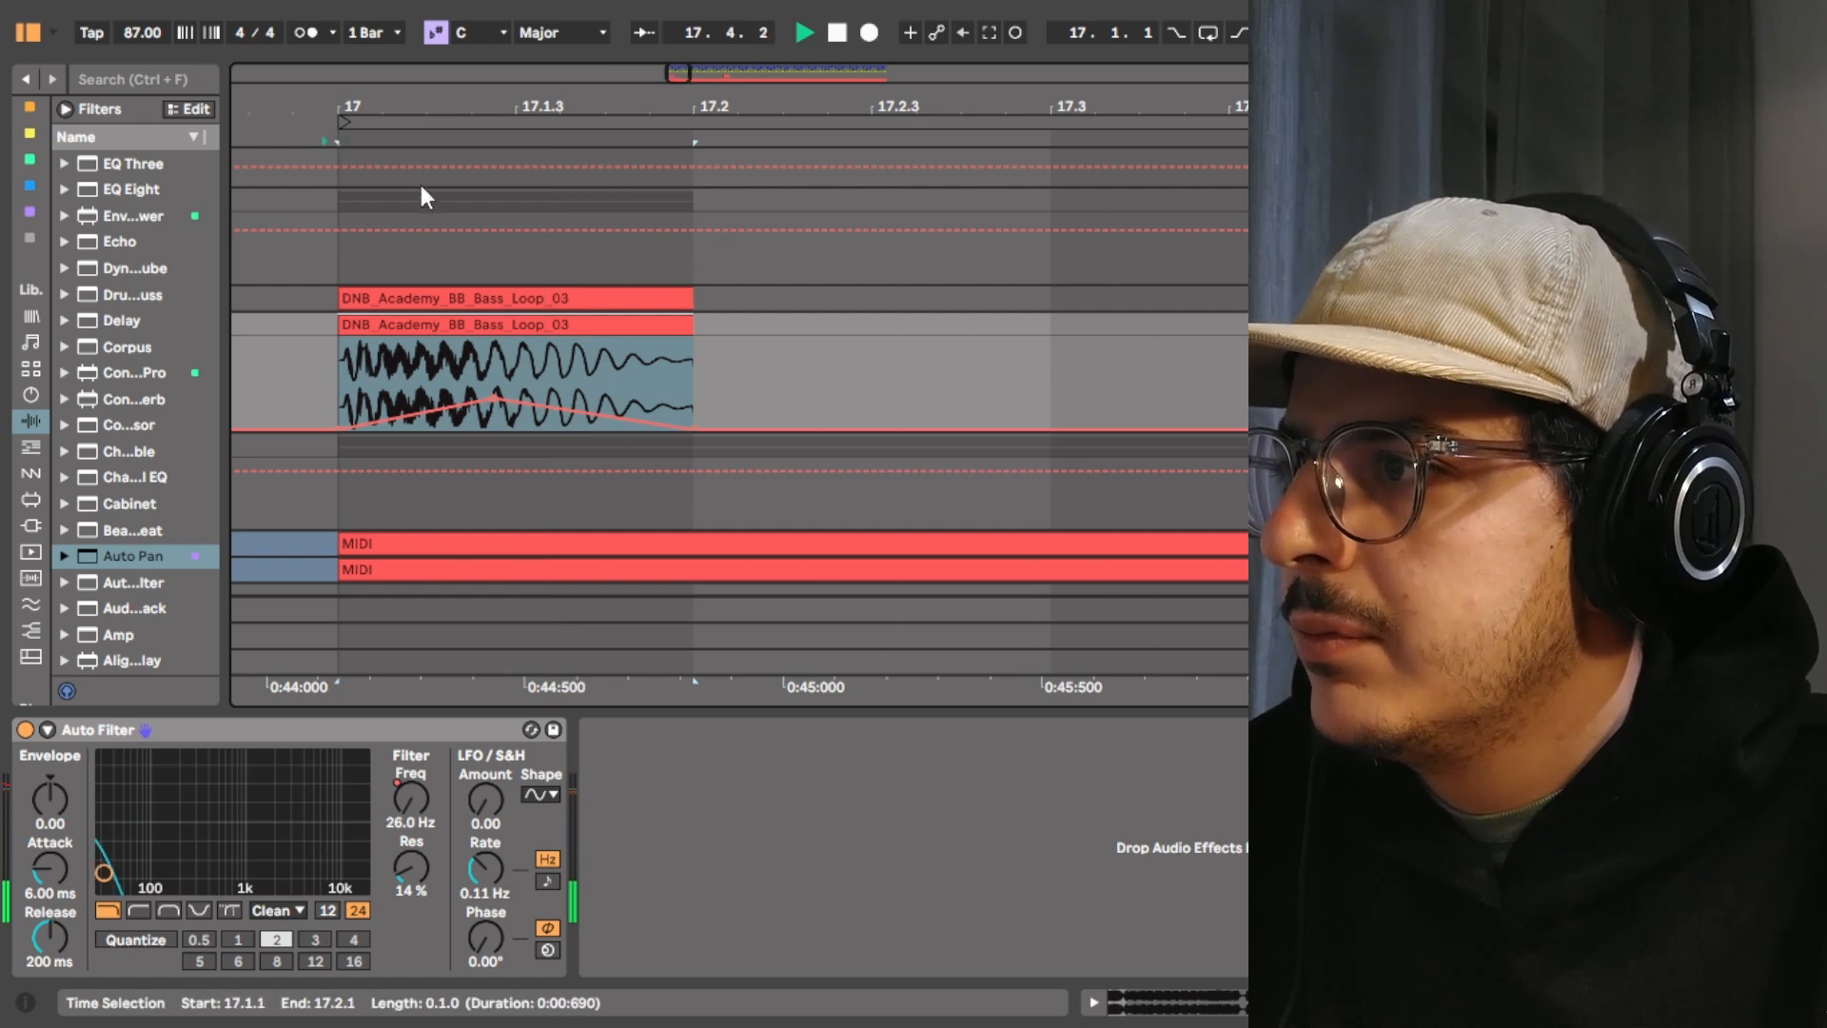
{"action": "left_click", "coordinate": [336, 125]}
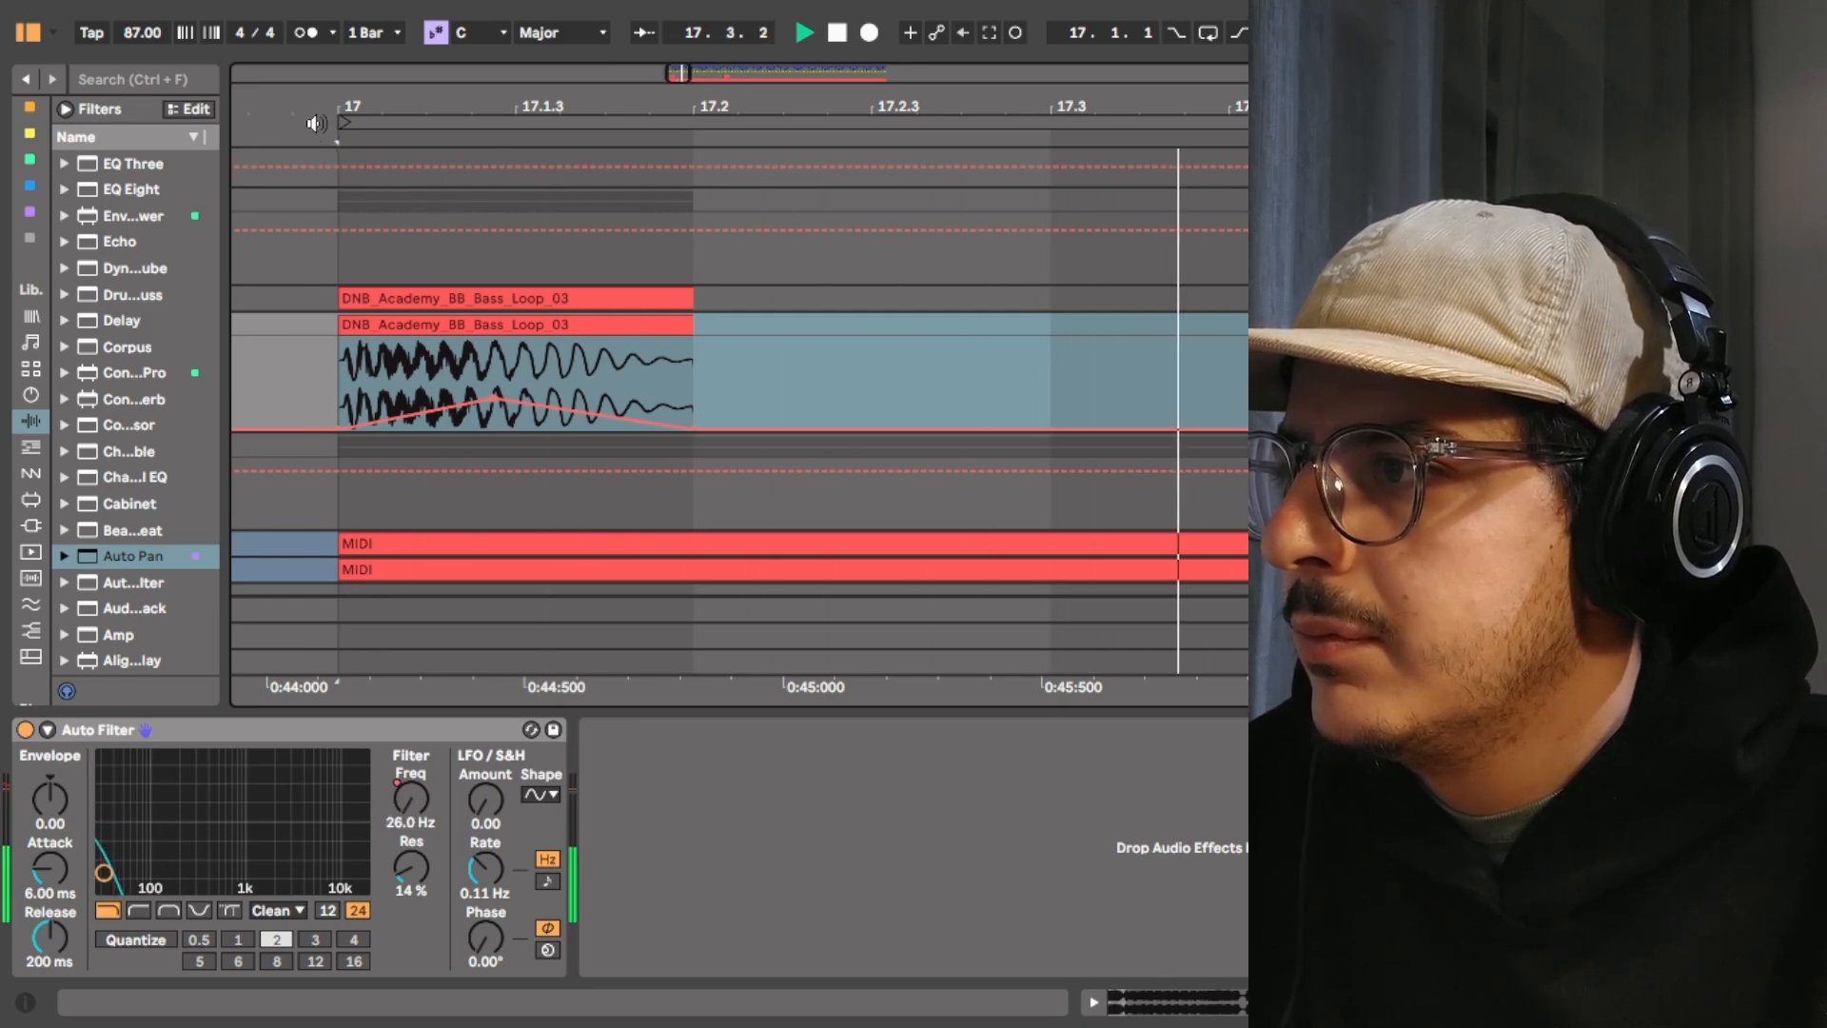
{"action": "left_click", "coordinate": [839, 35]}
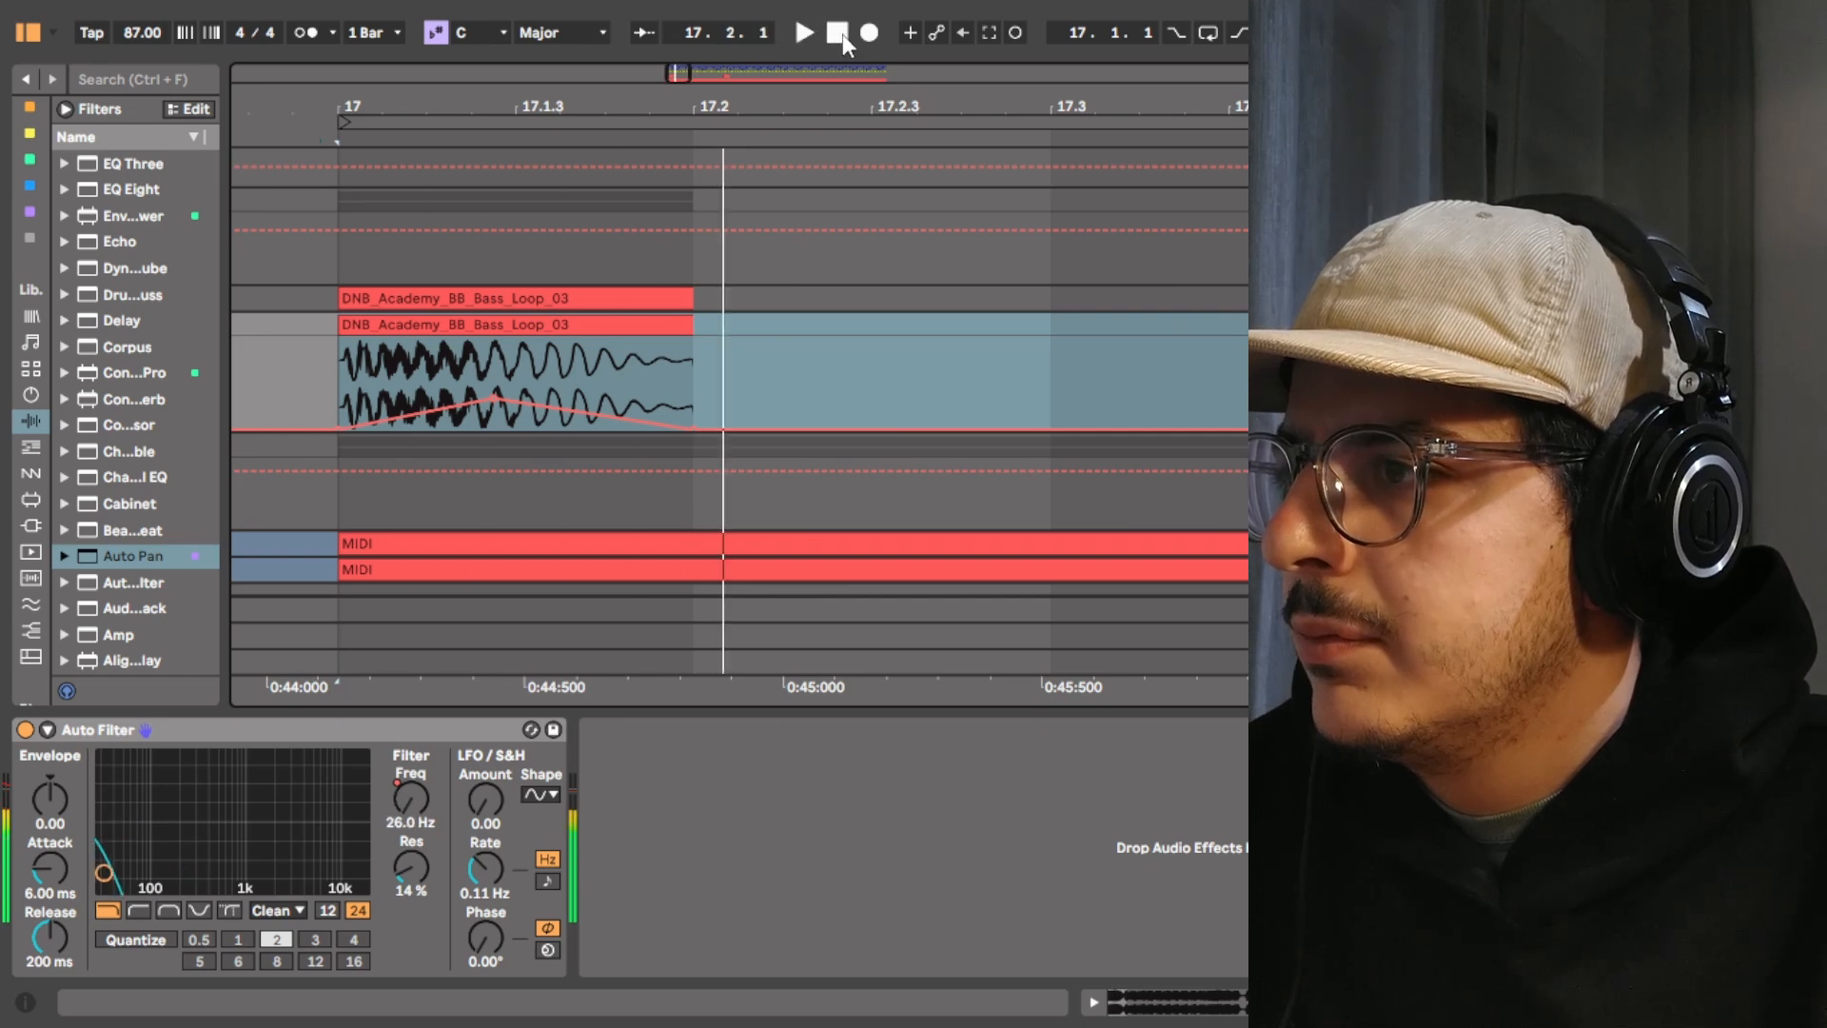
Select the upper bass loop track and show the automation of its Auto Filter frequency
{"action": "right_click", "coordinate": [1484, 324]}
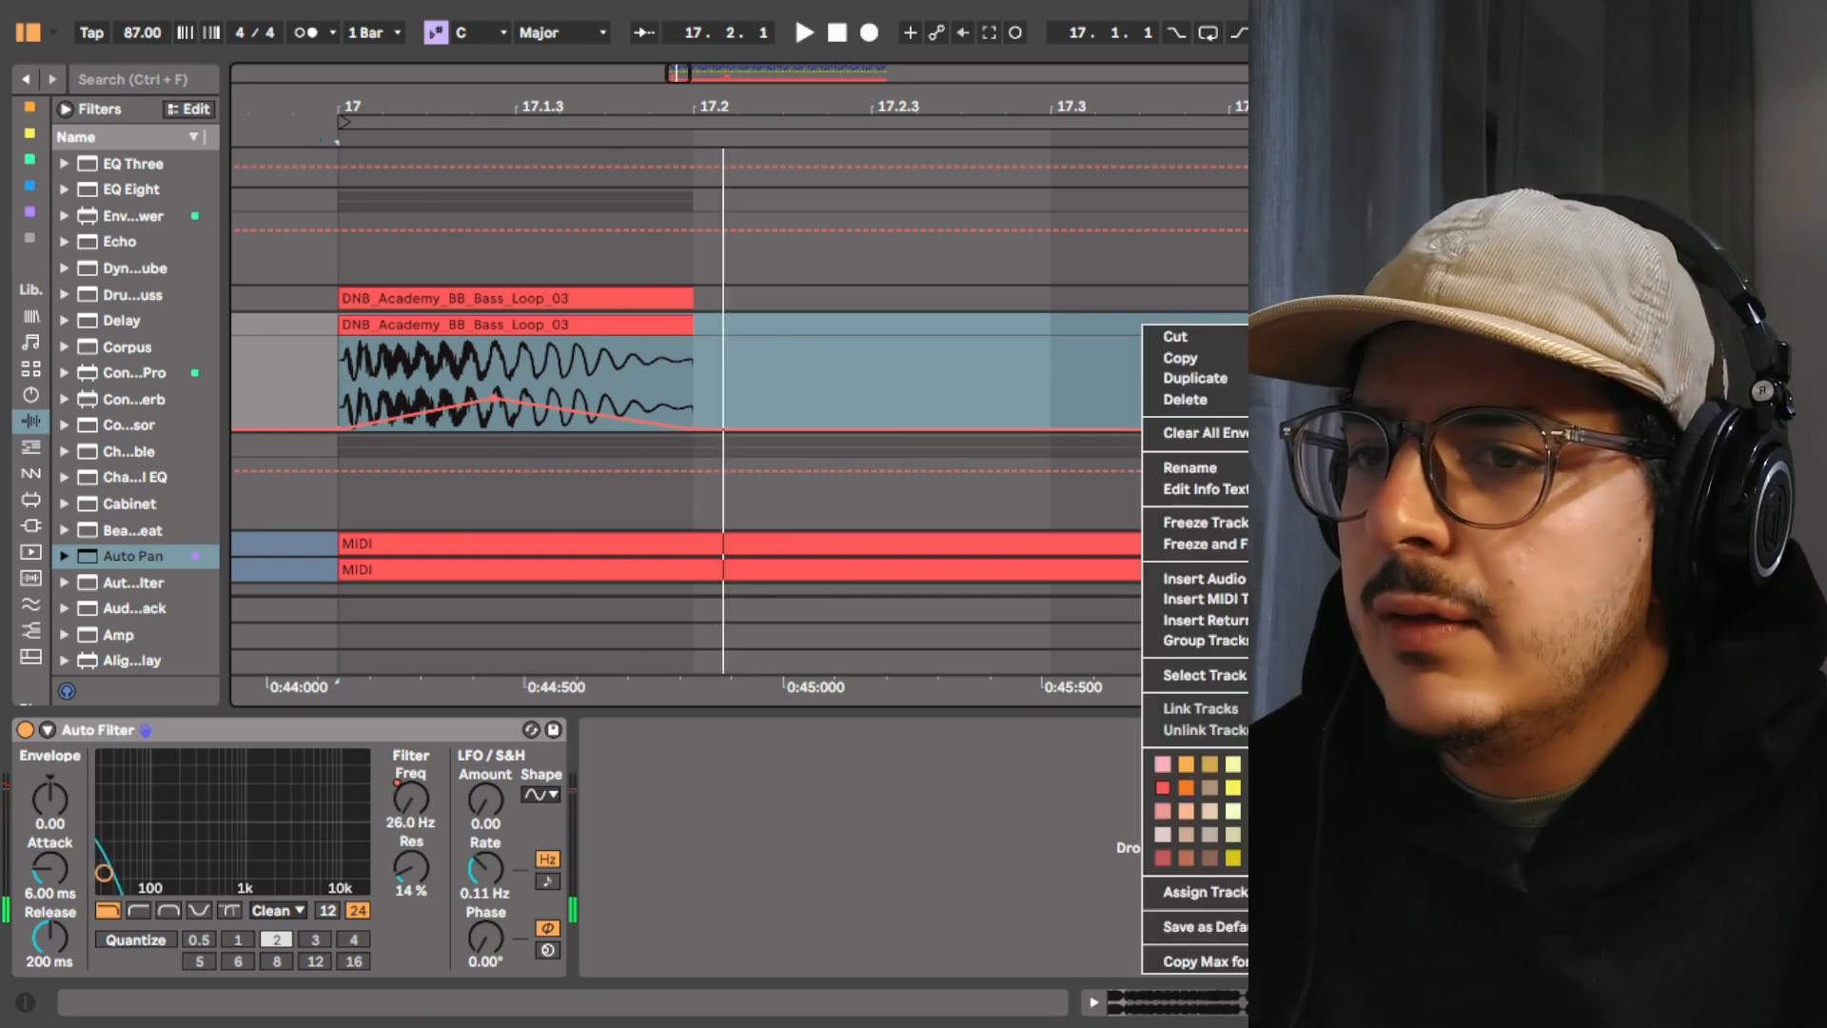
{"action": "left_click", "coordinate": [1380, 542]}
{"action": "left_click", "coordinate": [1484, 298]}
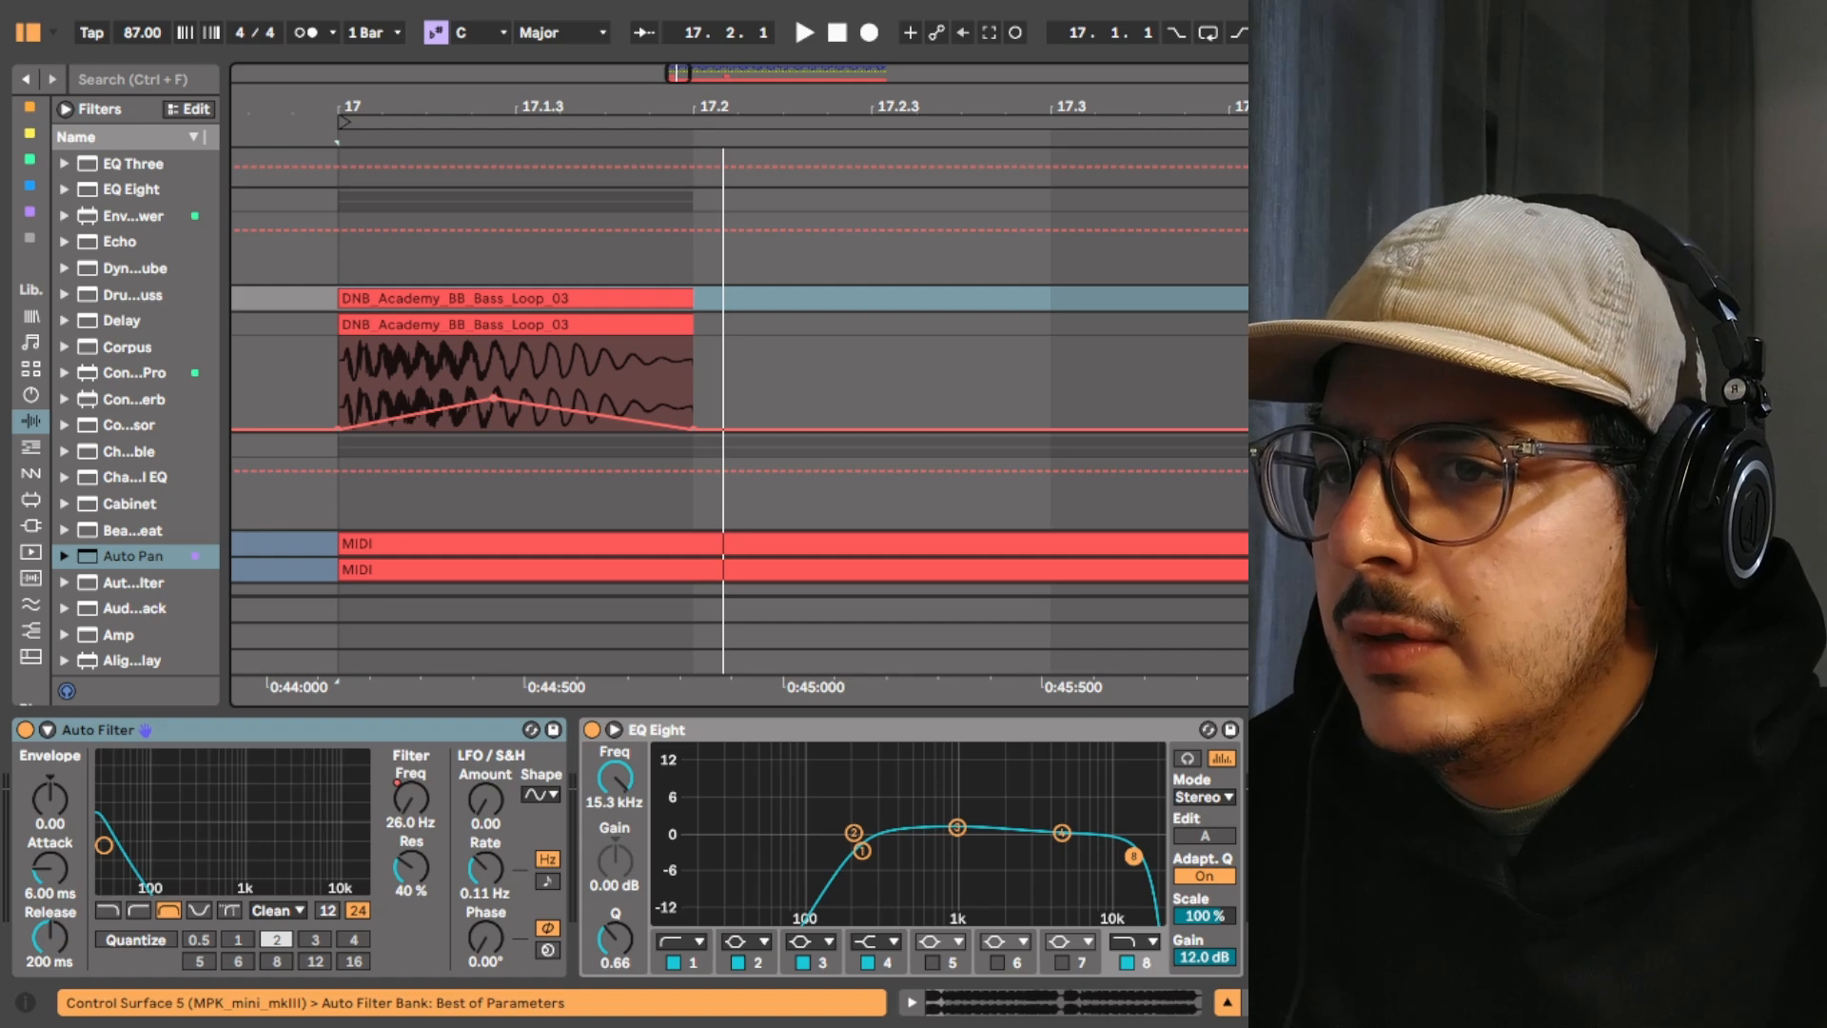
{"action": "right_click", "coordinate": [412, 800]}
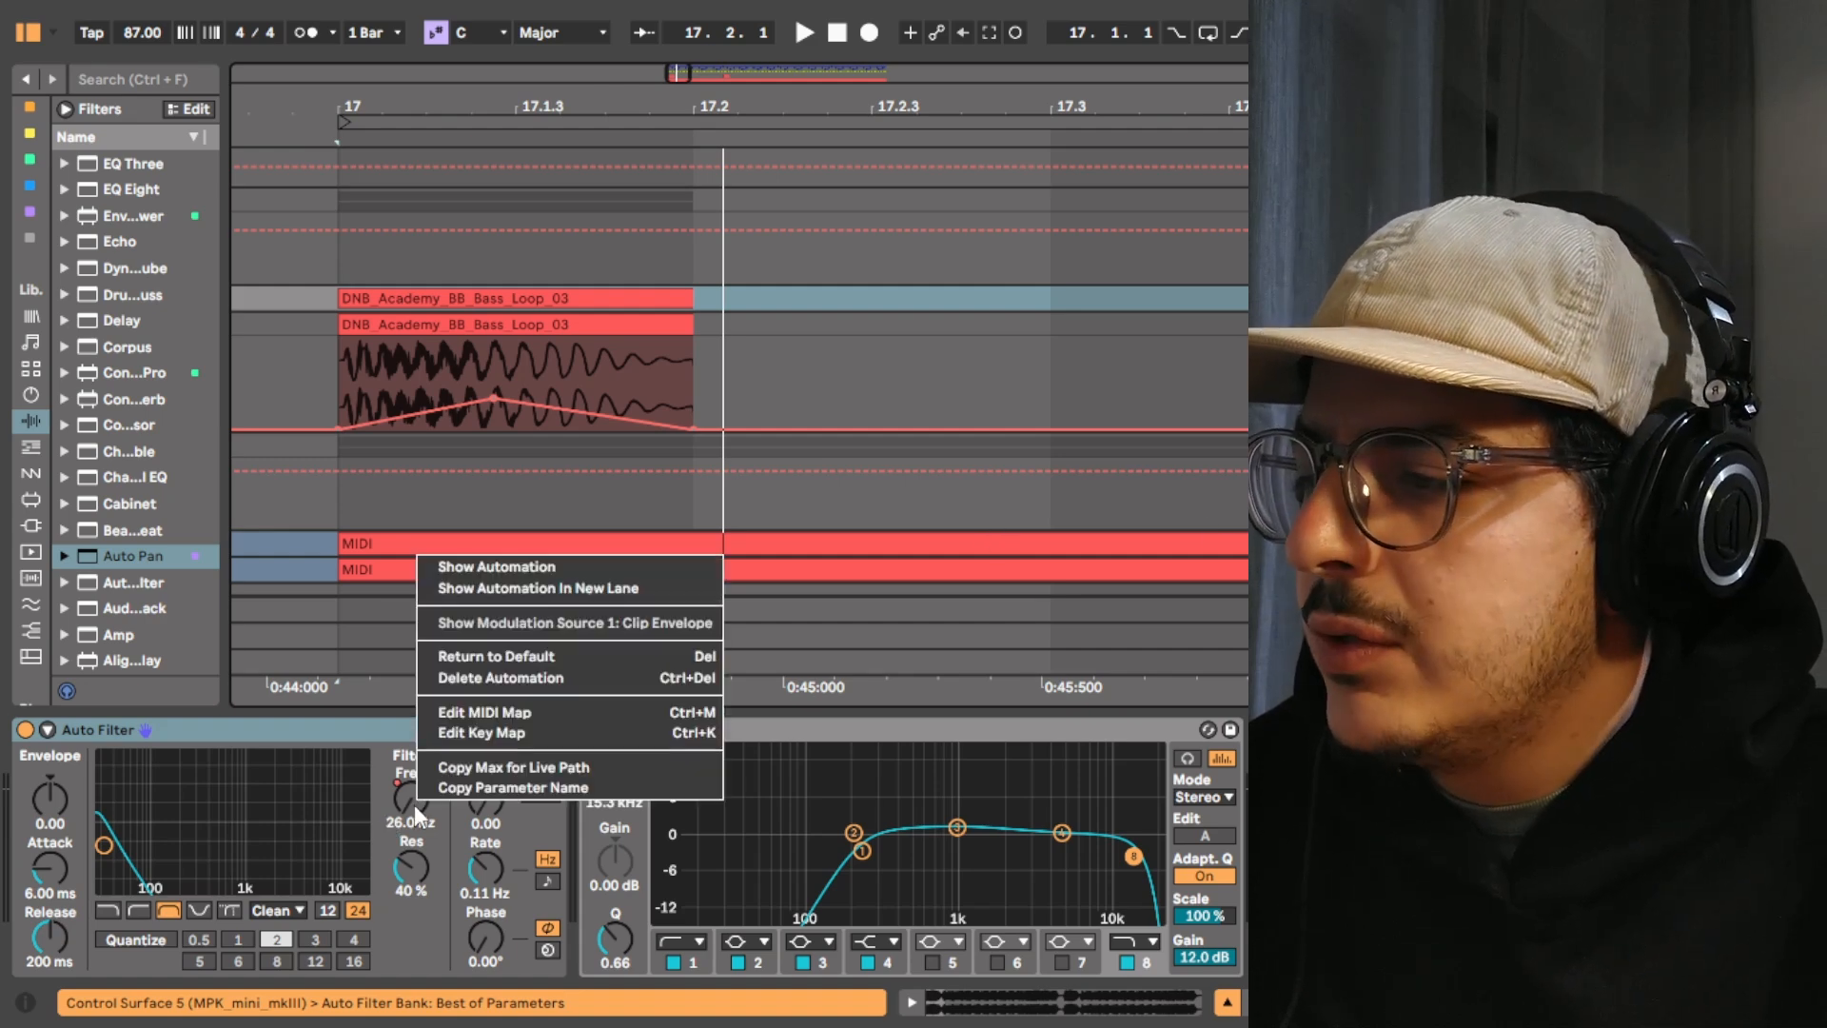
{"action": "left_click", "coordinate": [470, 587]}
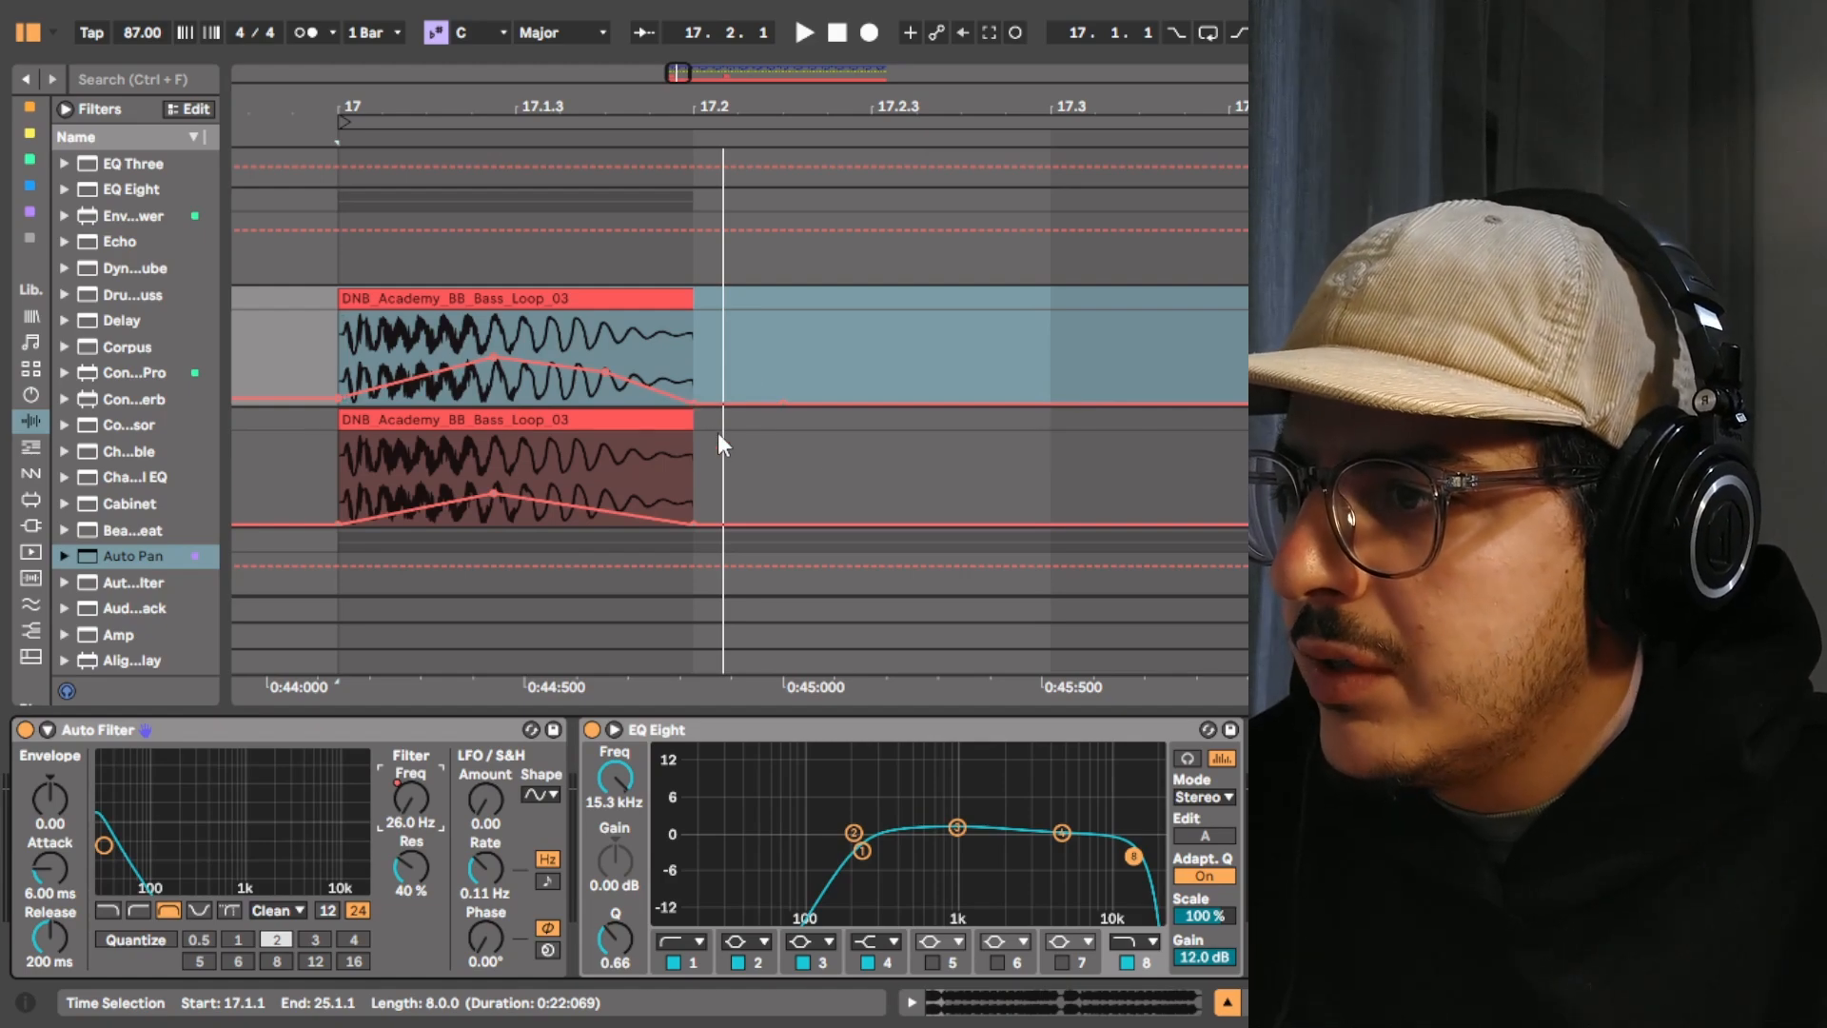
Collapse the upper bass track's Auto Filter, examine band 1 of its EQ Eight, and collapse that too
{"action": "double_click", "coordinate": [257, 731]}
{"action": "left_click", "coordinate": [139, 826]}
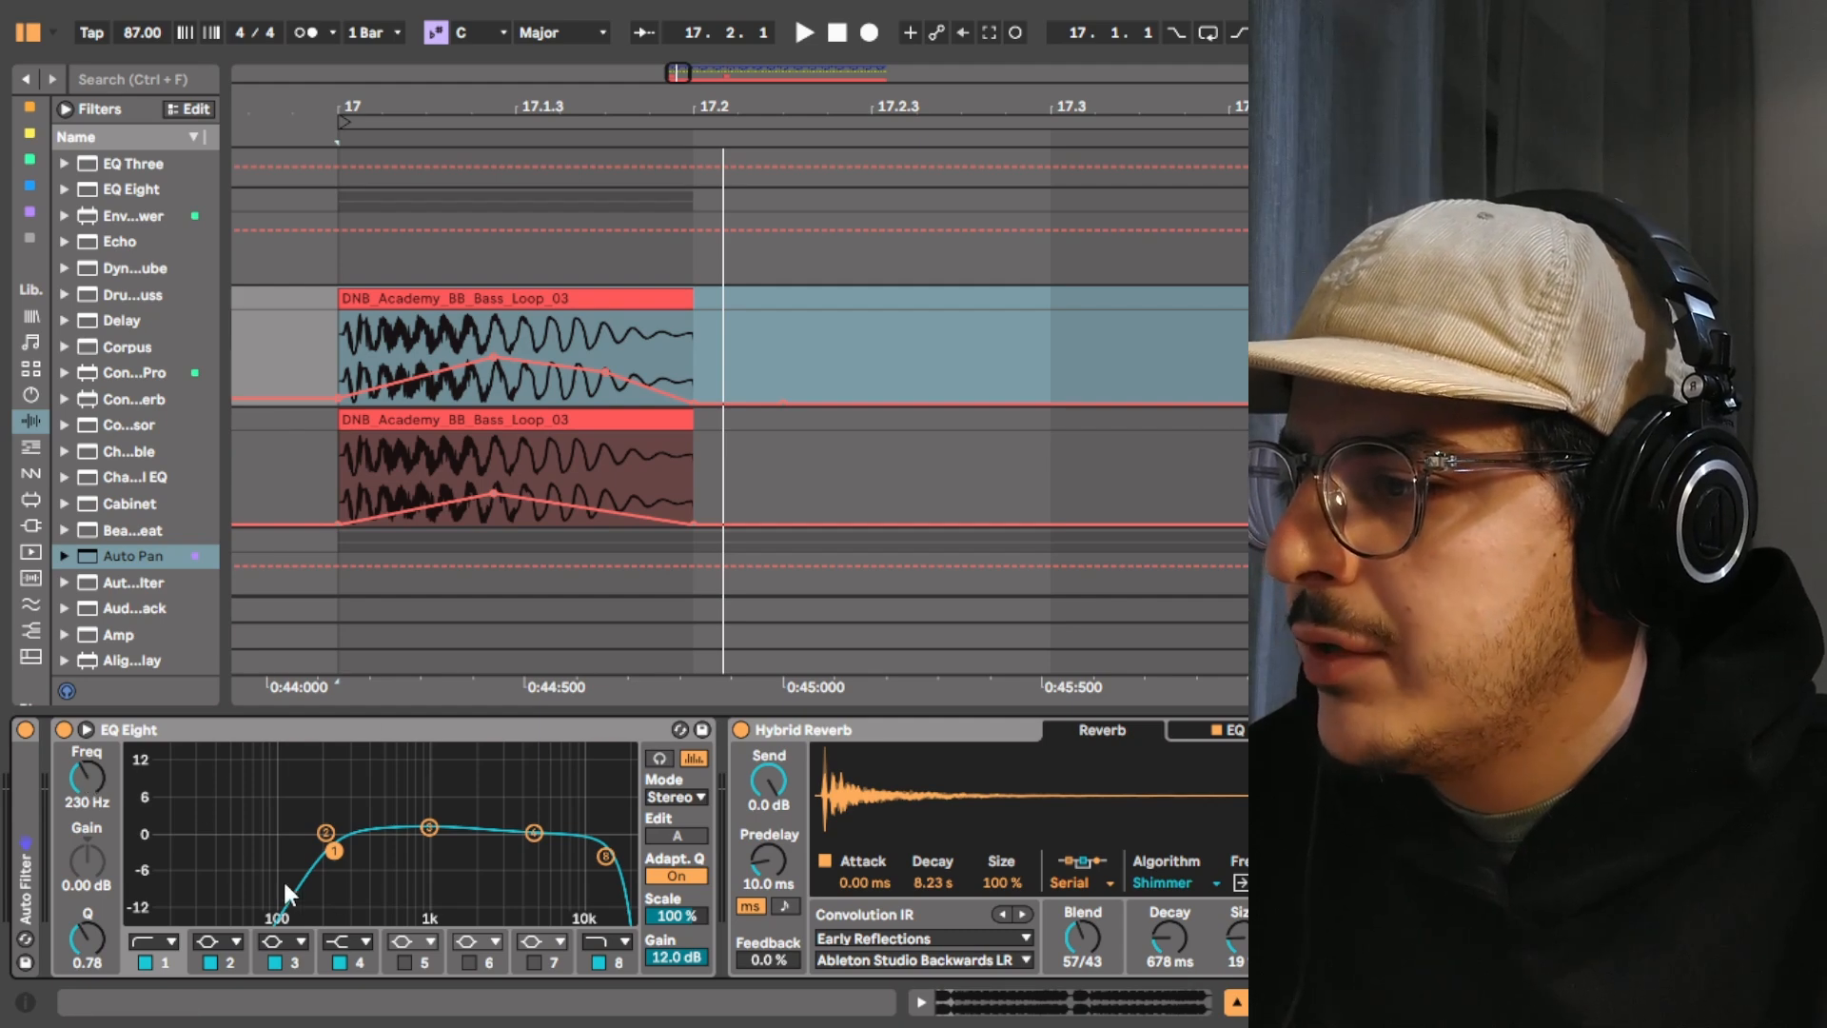
{"action": "double_click", "coordinate": [513, 731]}
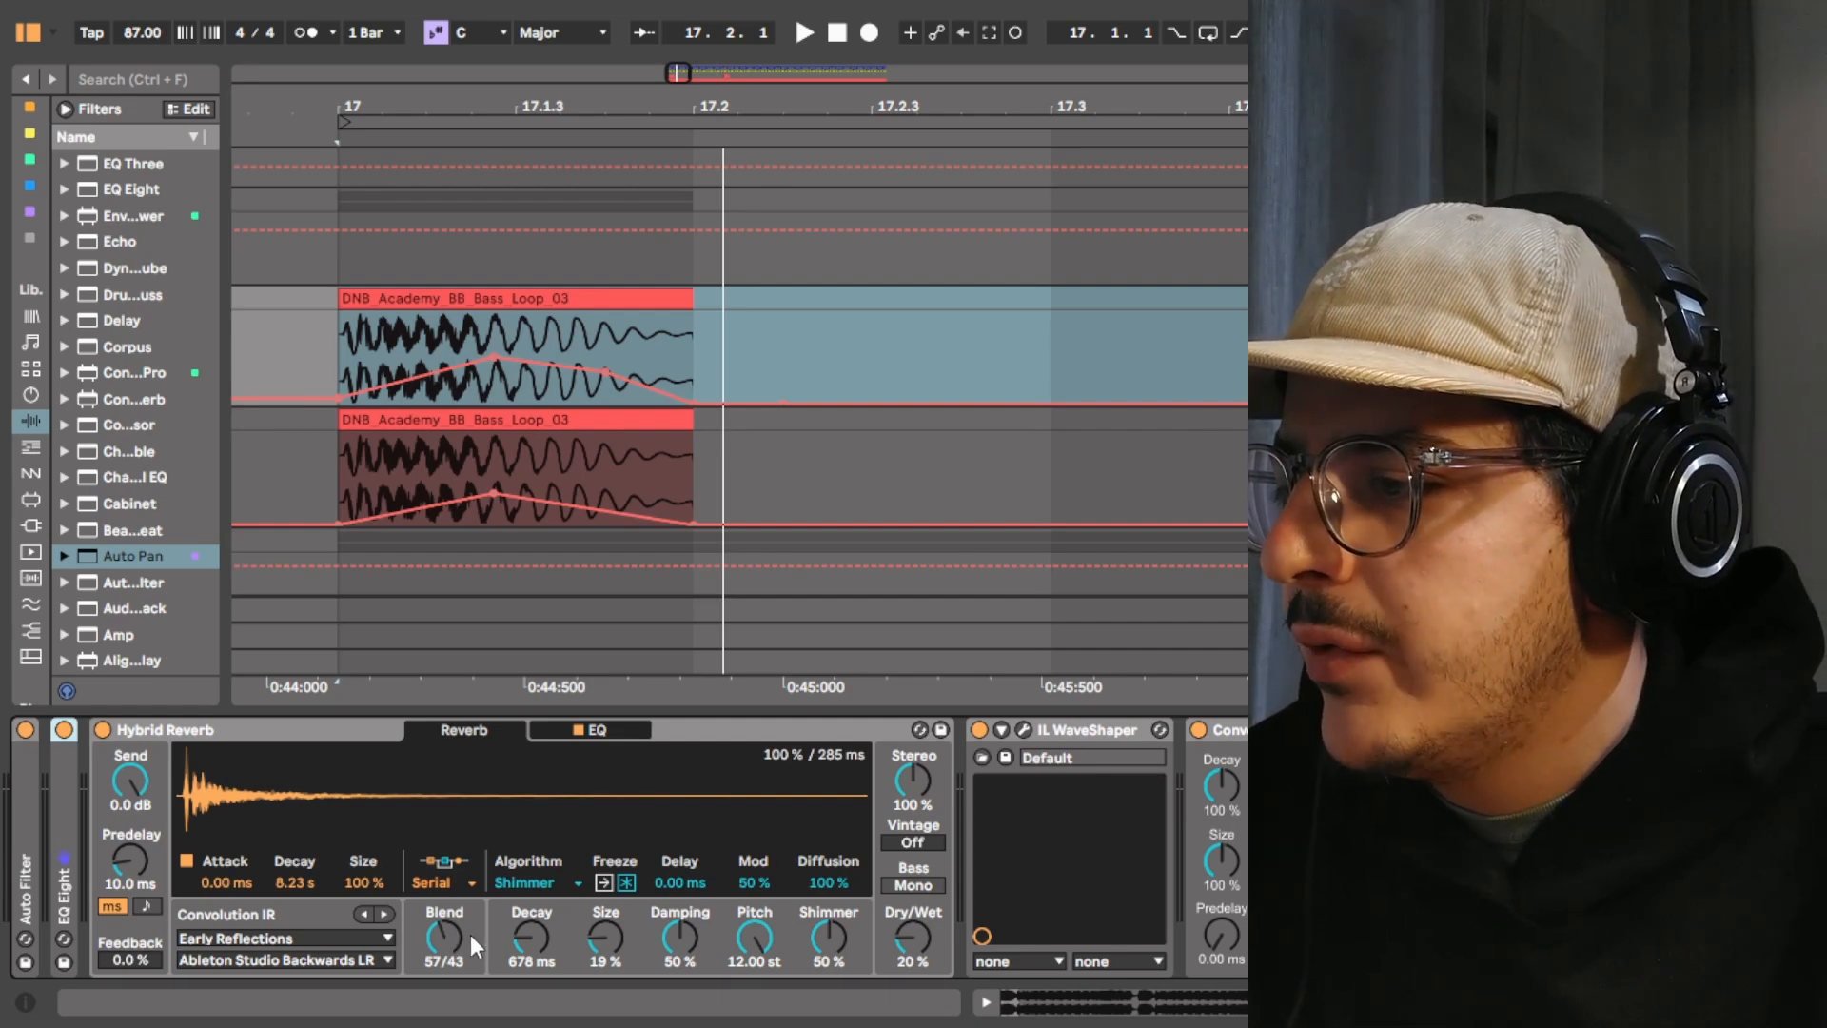
Collapse Hybrid Reverb and view the distortion curve in the IL WaveShaper plug-in window, closing the window again
{"action": "double_click", "coordinate": [186, 731]}
{"action": "left_click", "coordinate": [187, 730]}
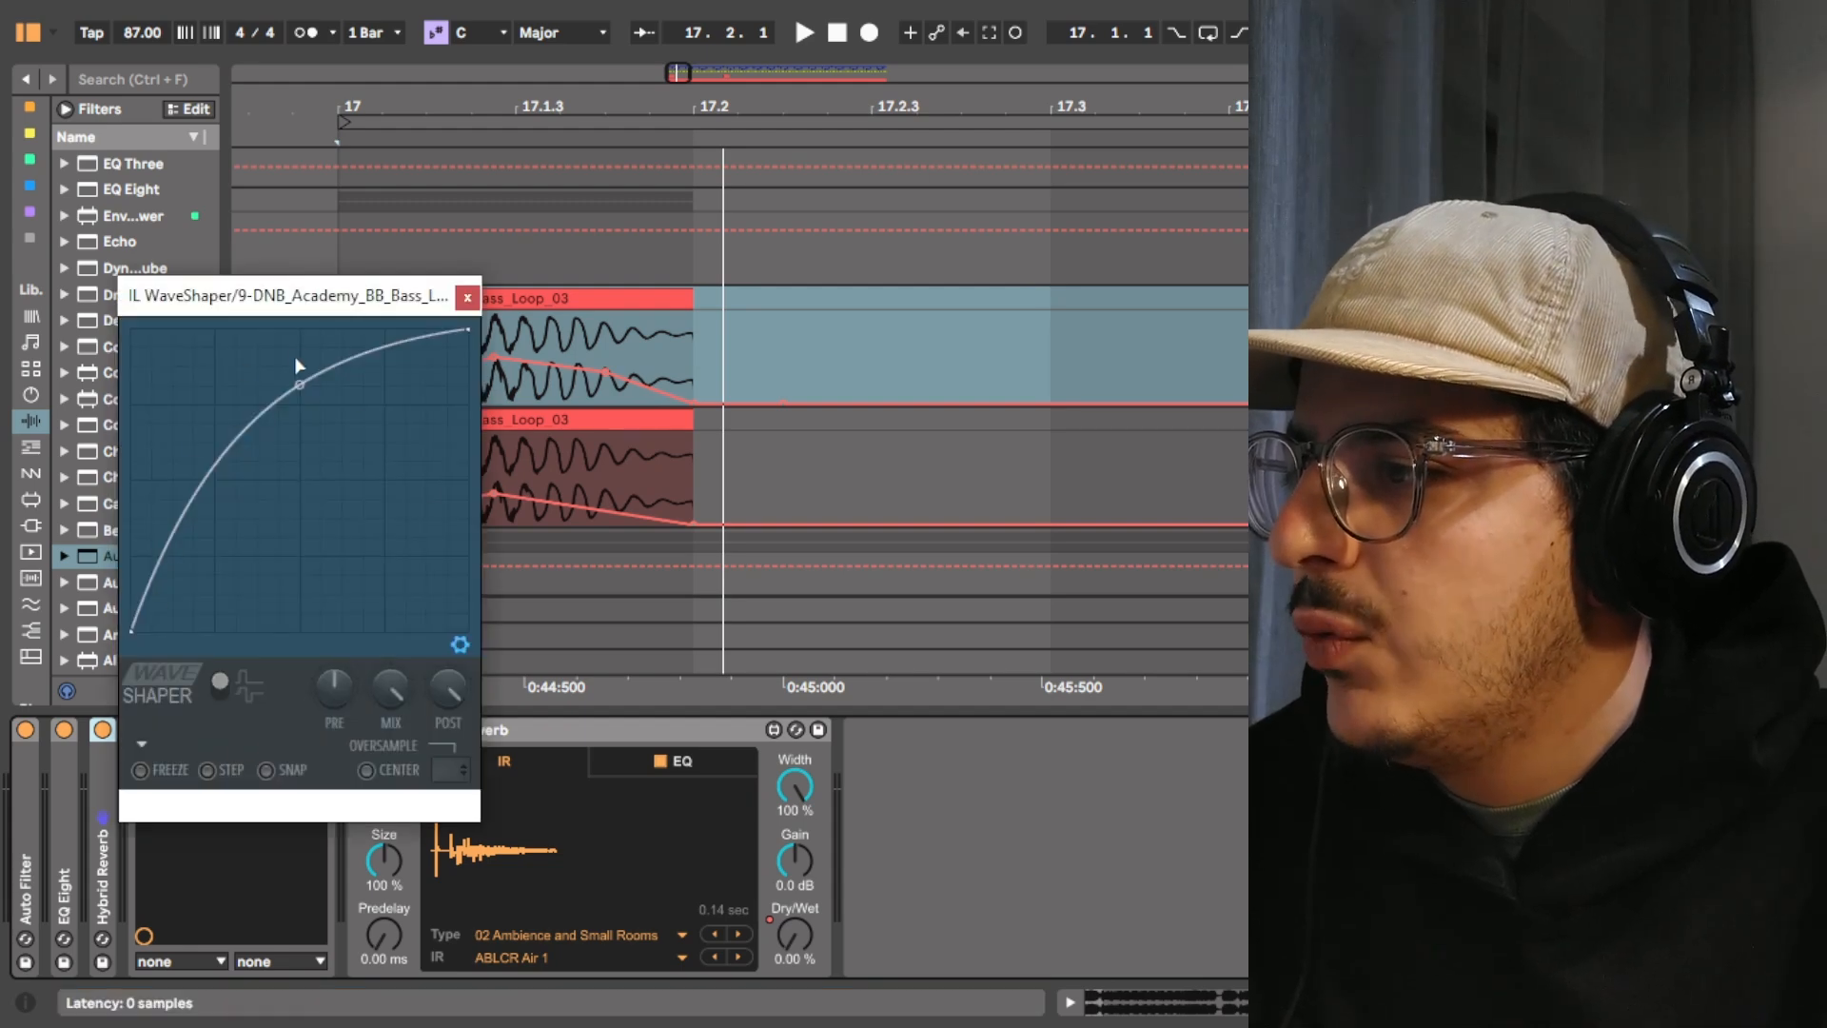
{"action": "left_click", "coordinate": [467, 298]}
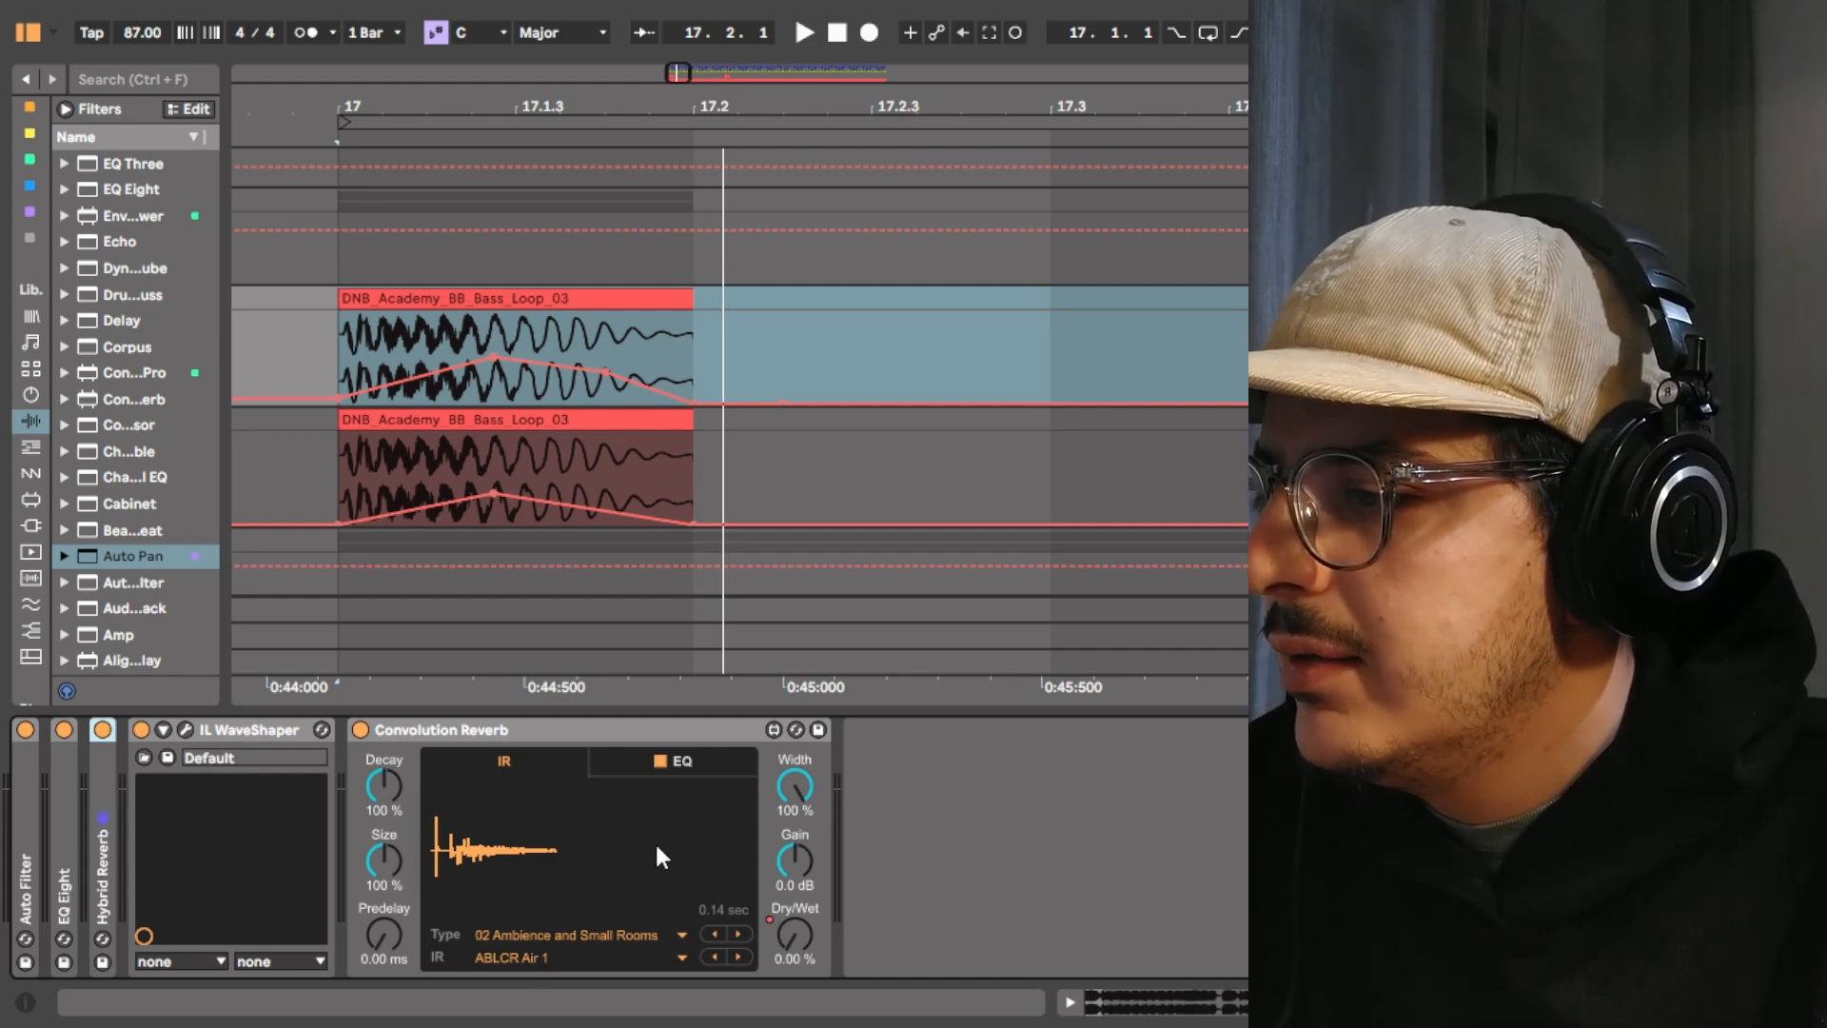
Show the Dry/Wet automation of the upper bass track's Convolution Reverb and play it from bar 17
{"action": "right_click", "coordinate": [797, 913]}
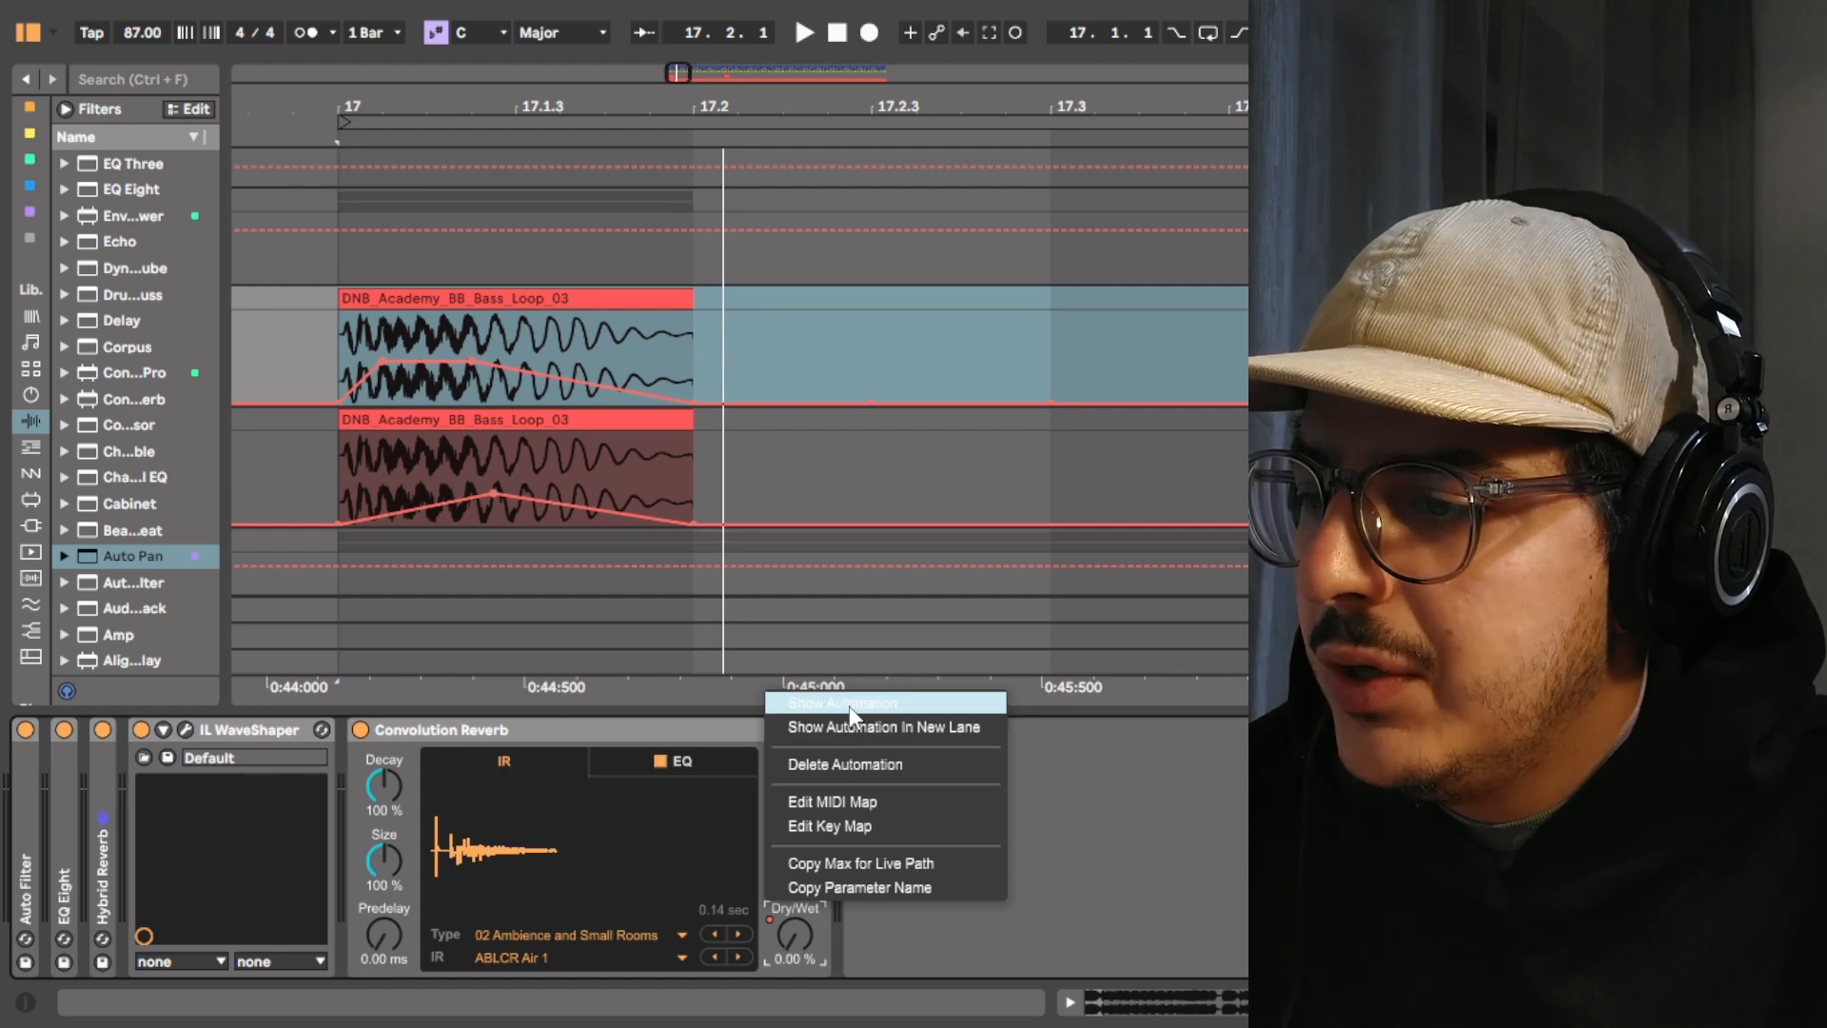
{"action": "left_click", "coordinate": [849, 706]}
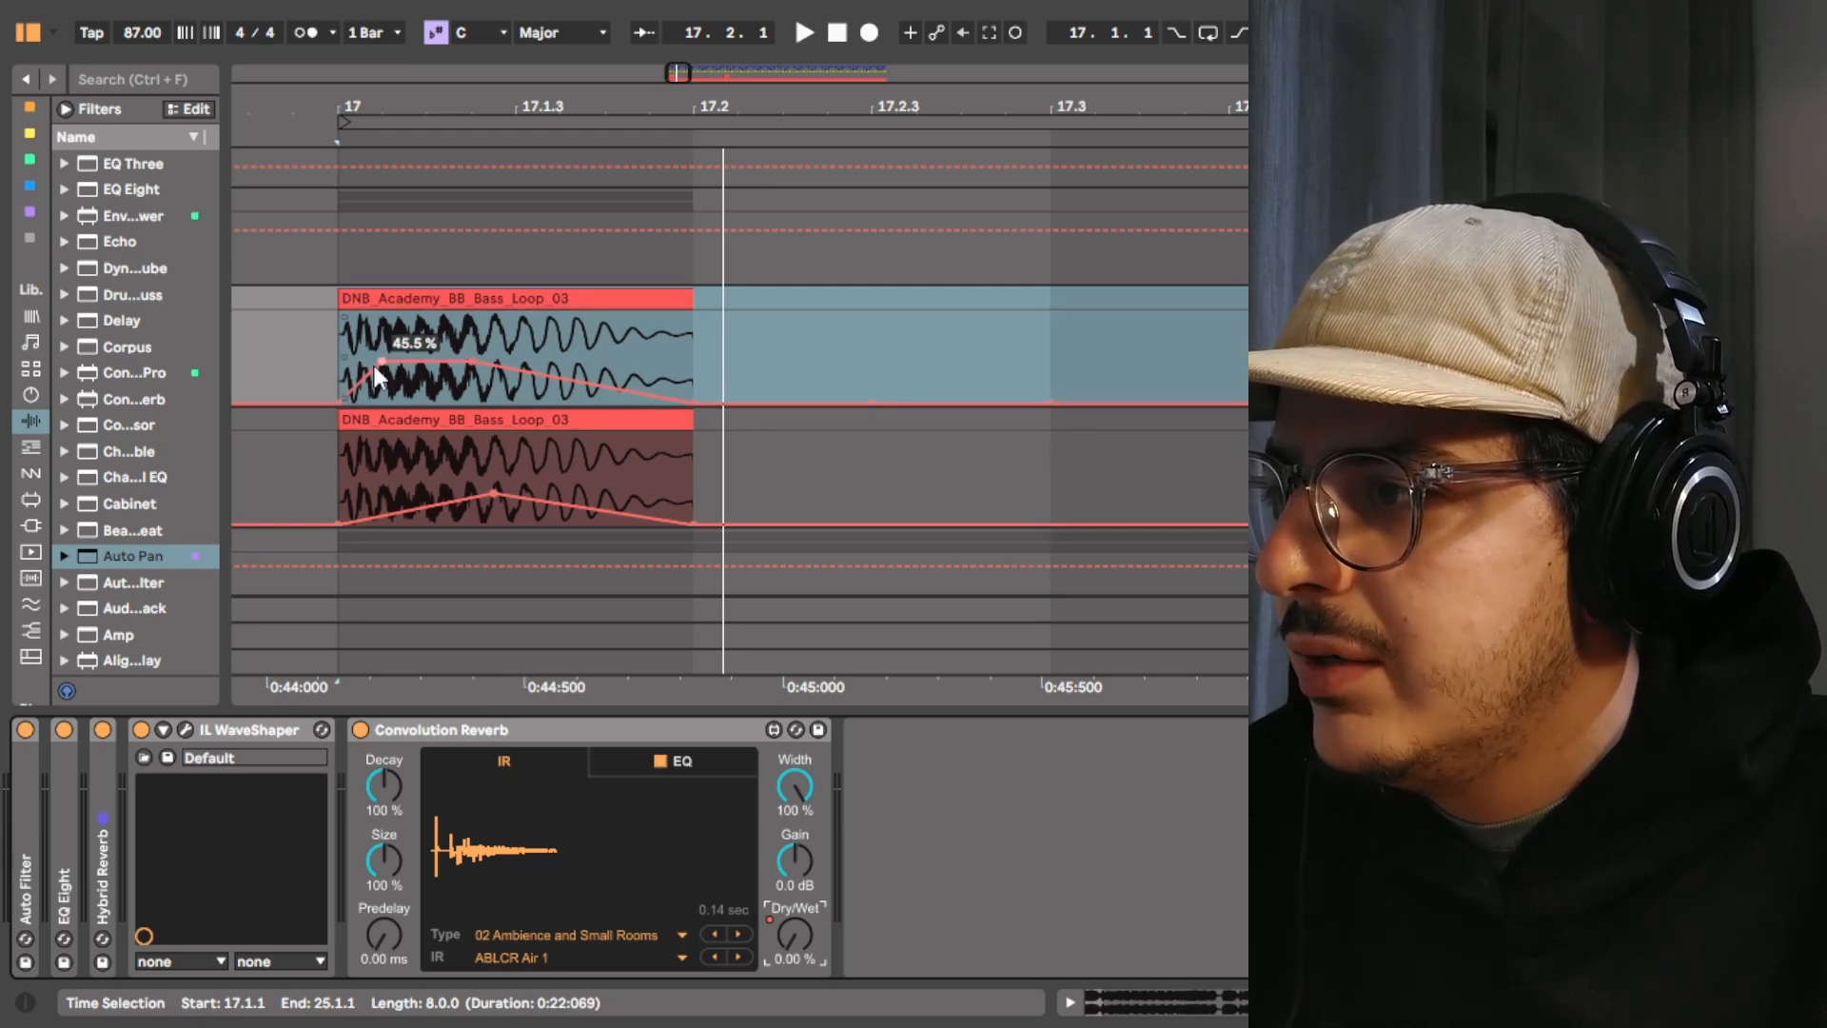
{"action": "left_click", "coordinate": [471, 361]}
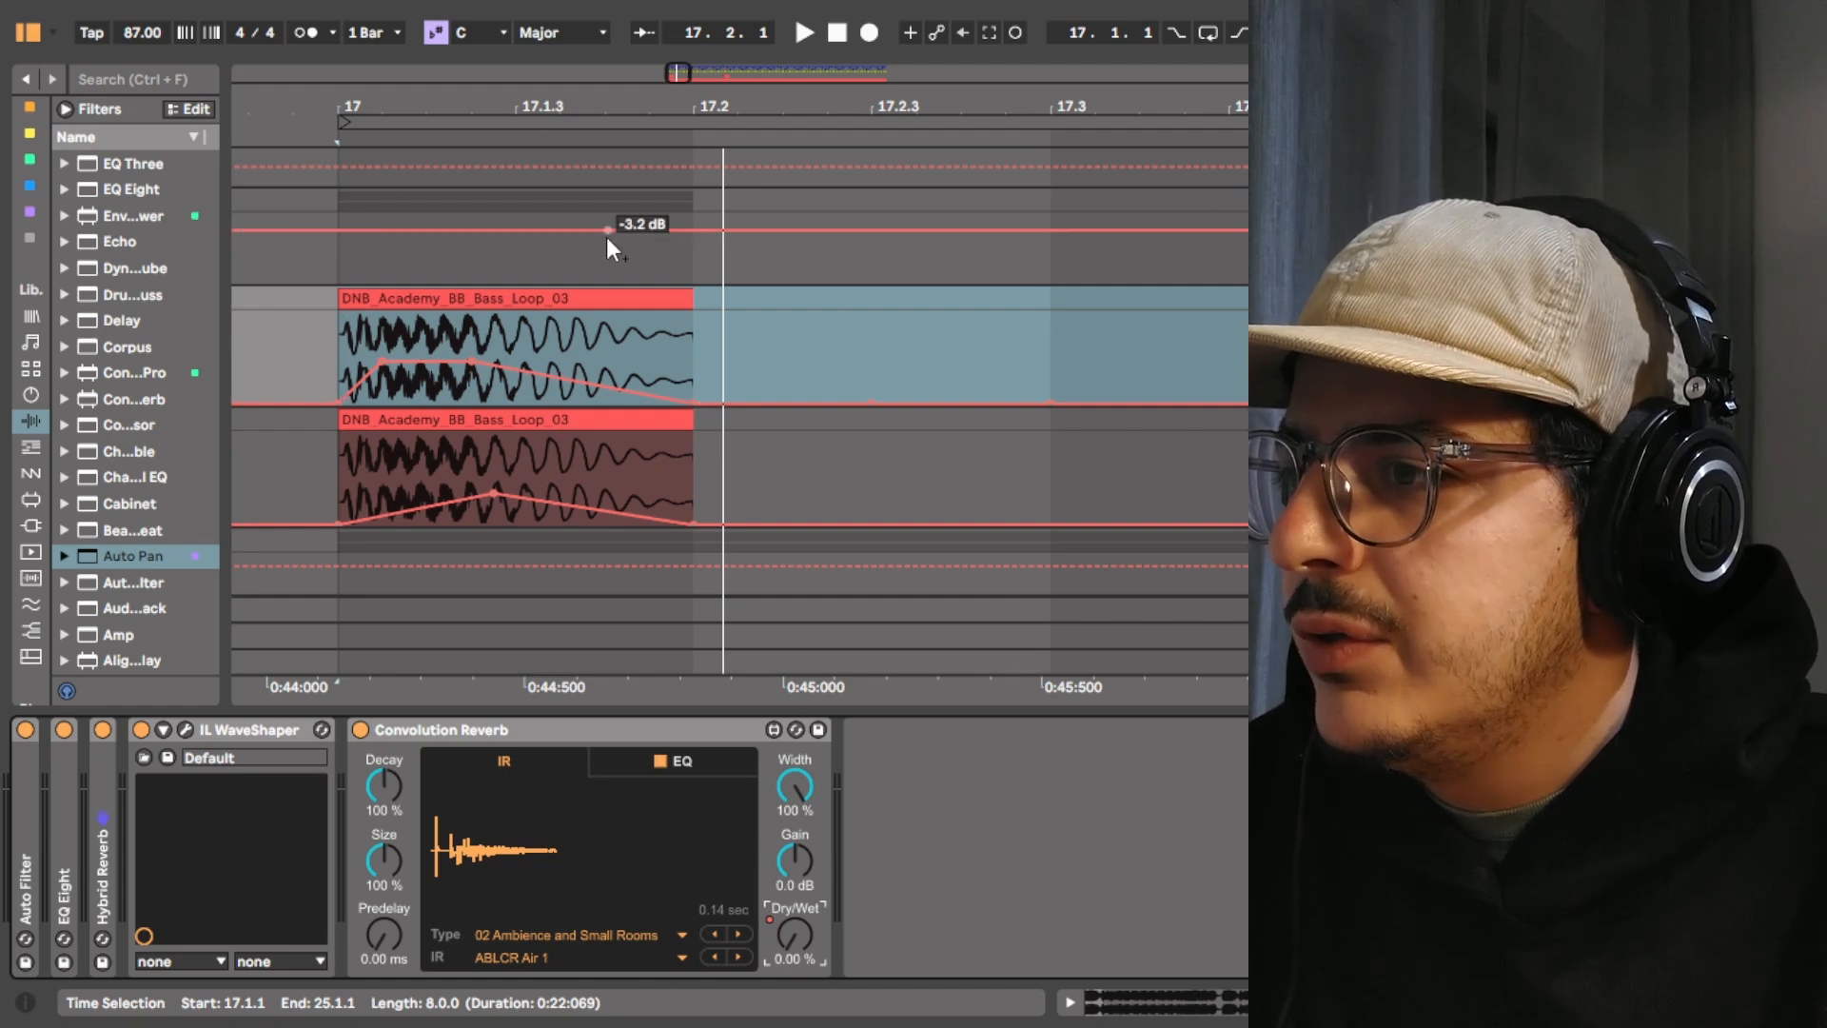
{"action": "left_click", "coordinate": [335, 136]}
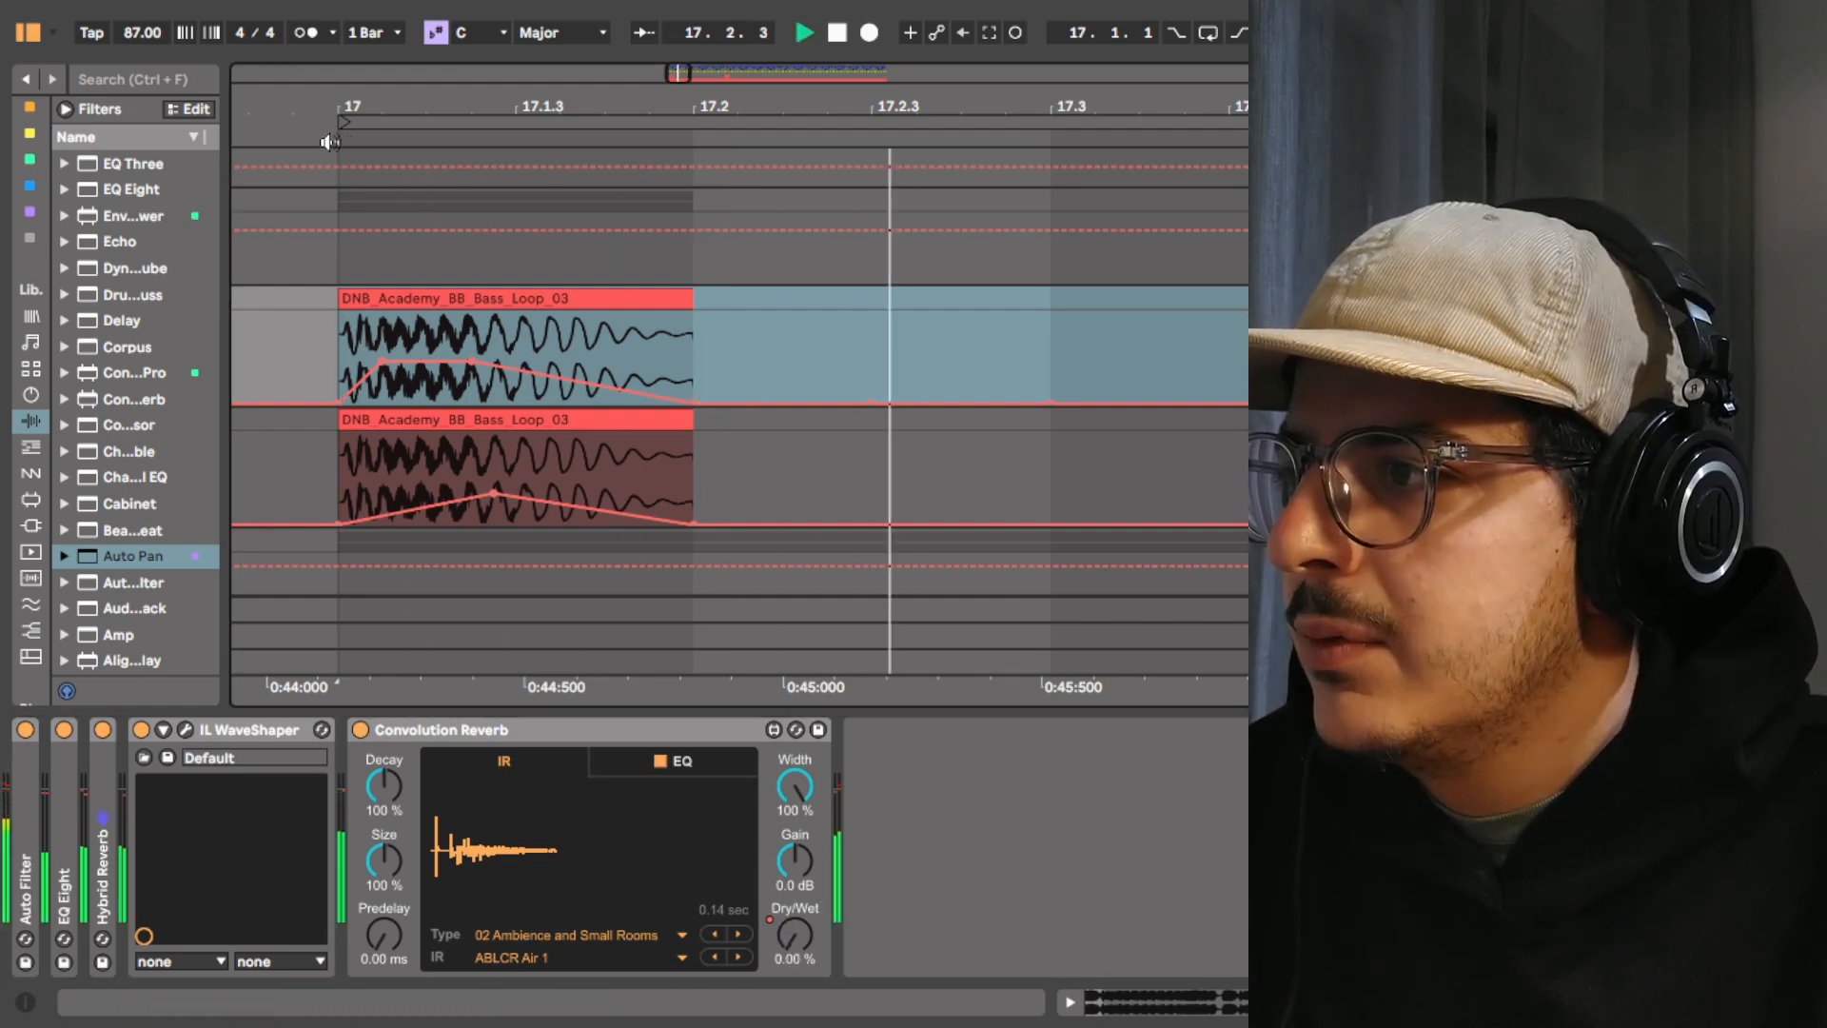
{"action": "left_click", "coordinate": [329, 142]}
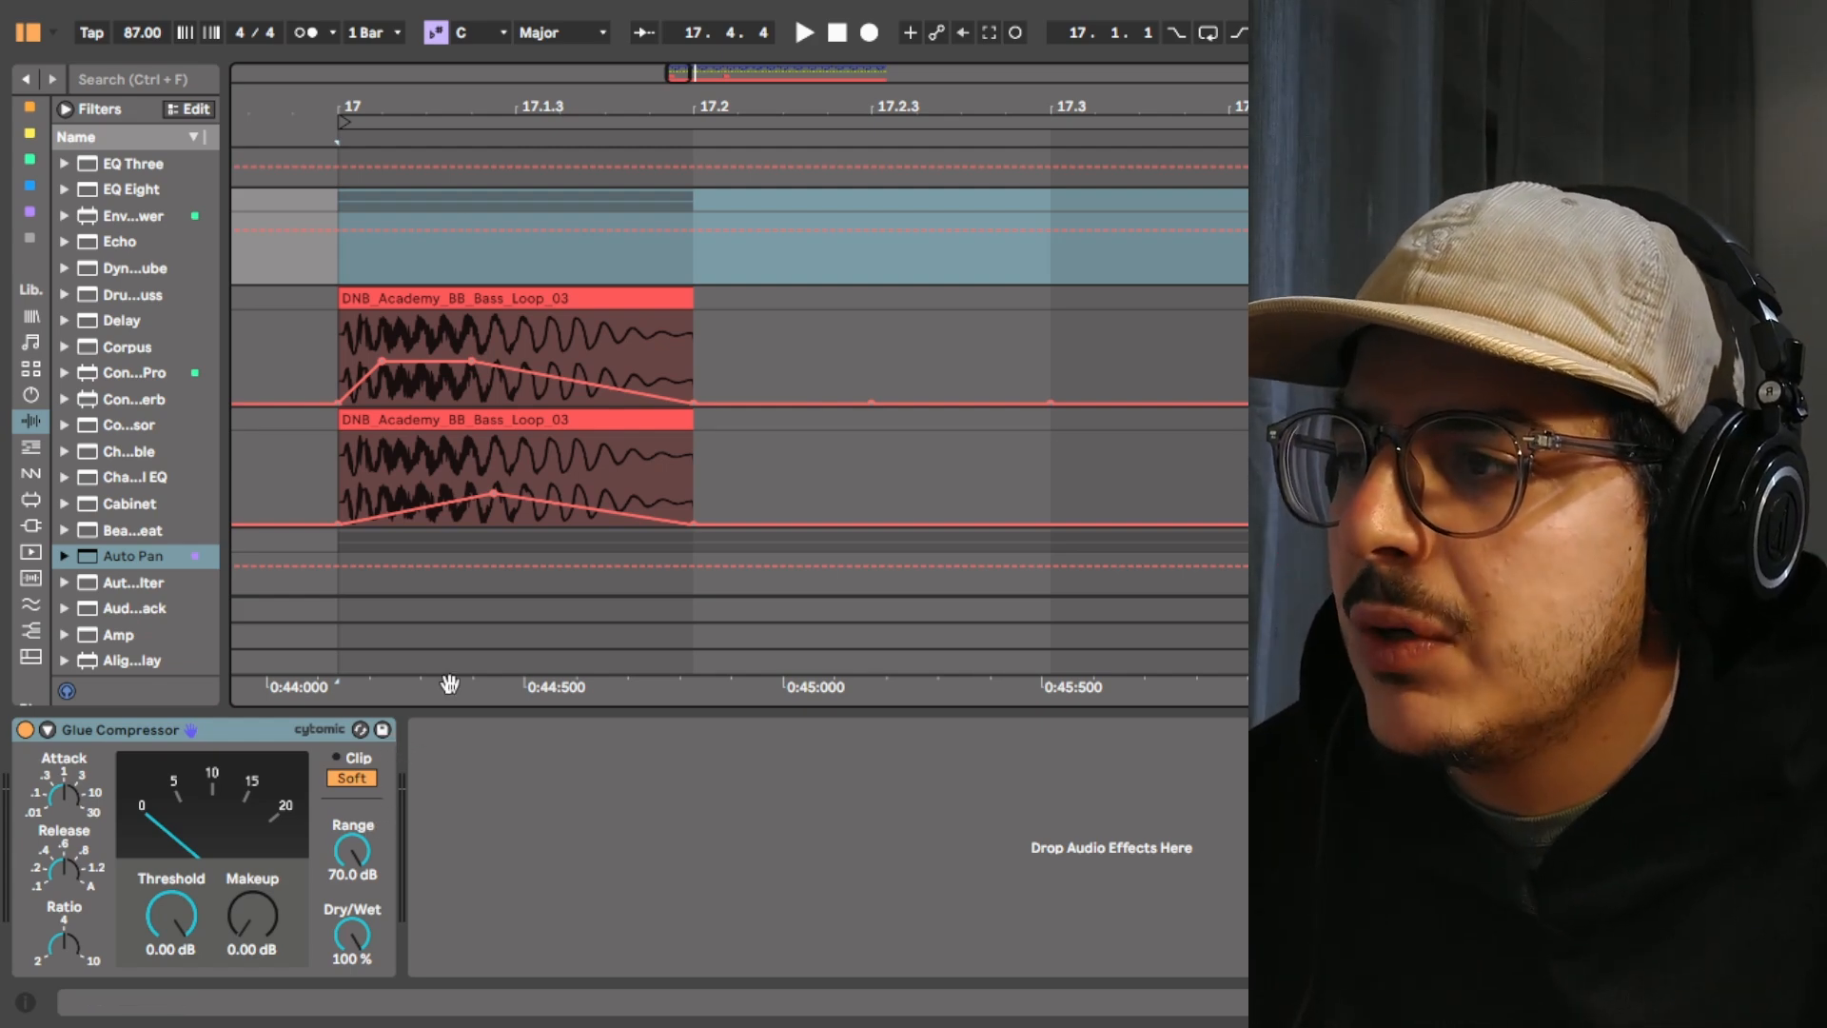
Play the lower bass clip from bar 17 to compare its sound with Auto Filter switched off and on
{"action": "left_click", "coordinate": [690, 294]}
{"action": "left_click", "coordinate": [690, 507]}
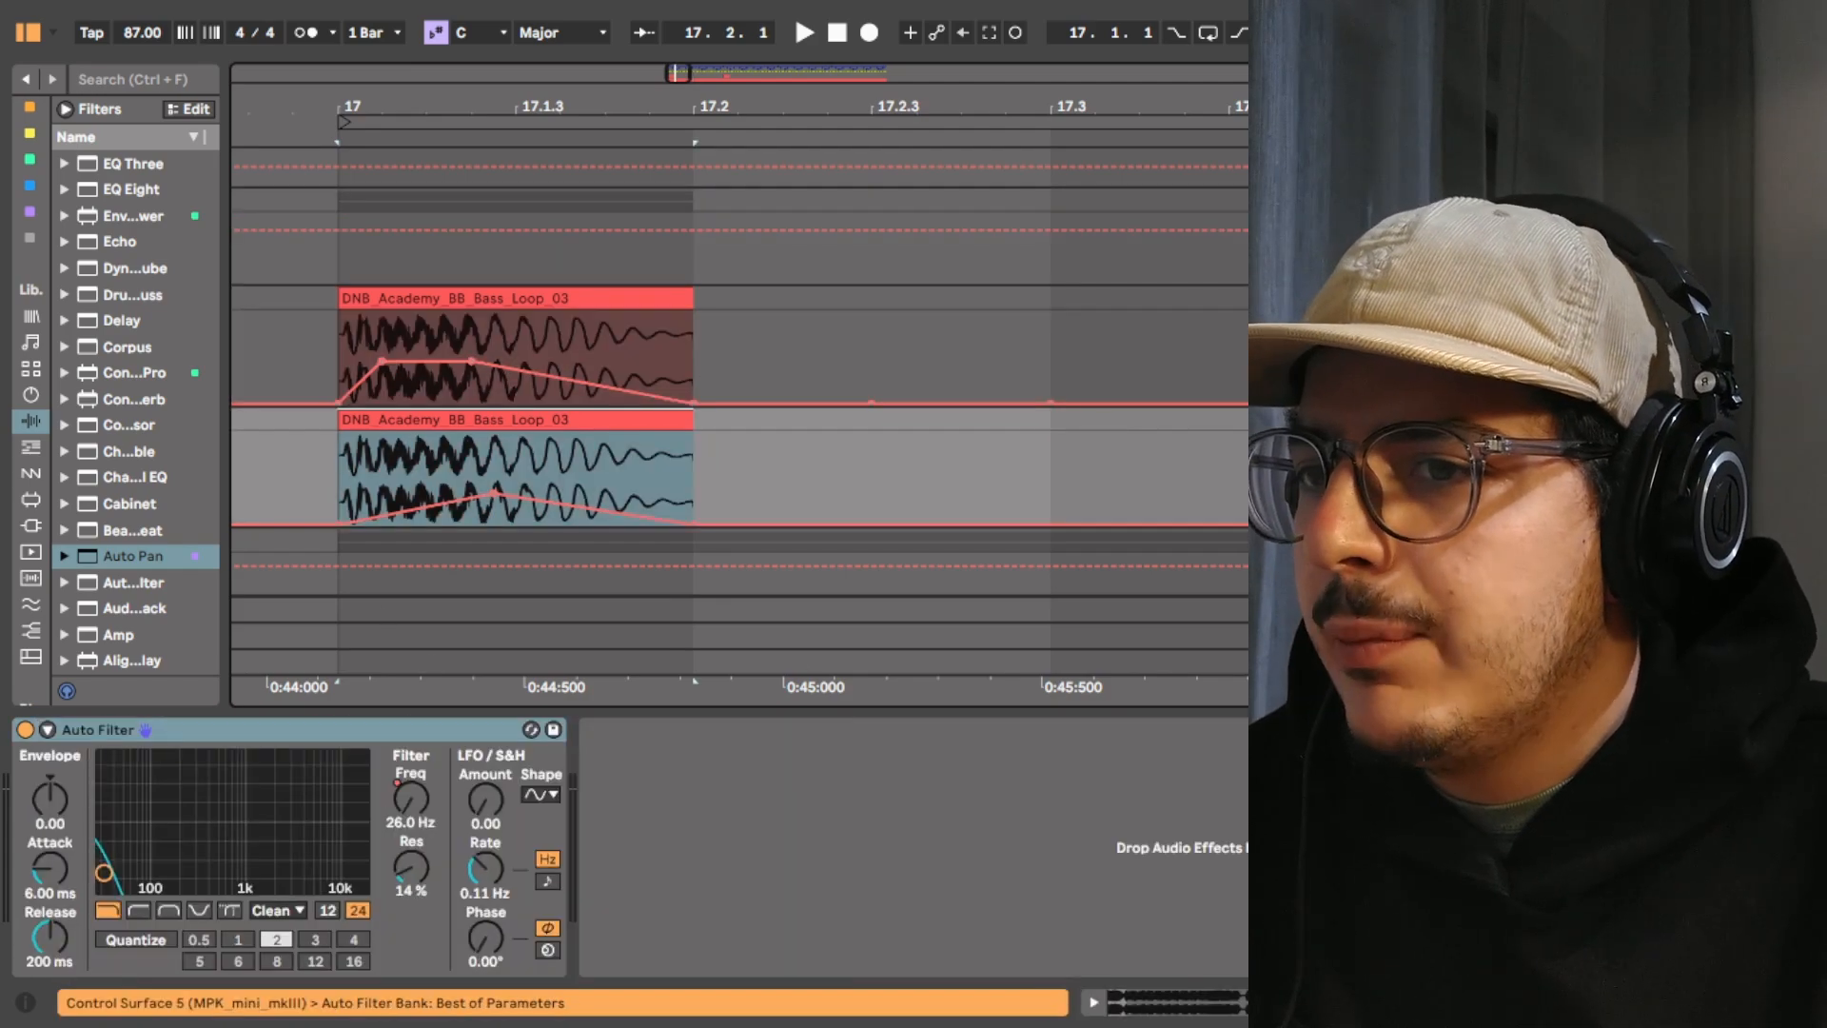
{"action": "left_click", "coordinate": [319, 126]}
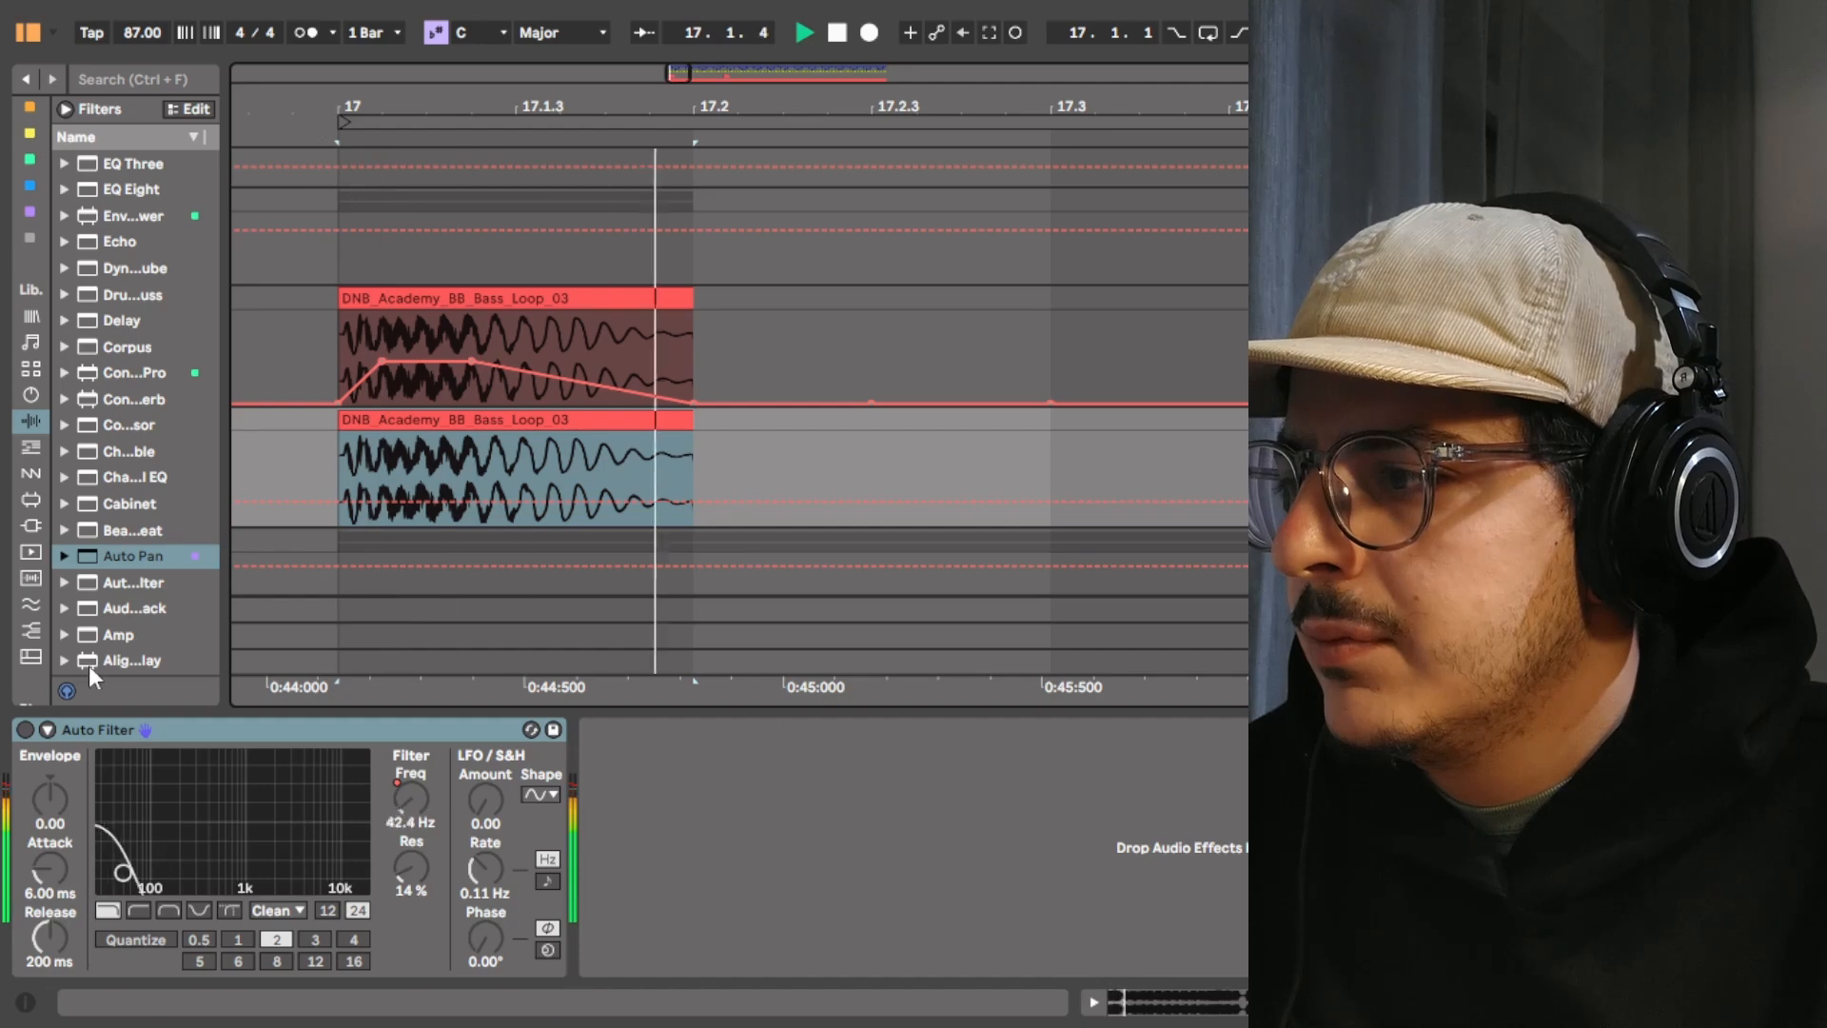
{"action": "left_click", "coordinate": [24, 730]}
{"action": "left_click", "coordinate": [328, 124]}
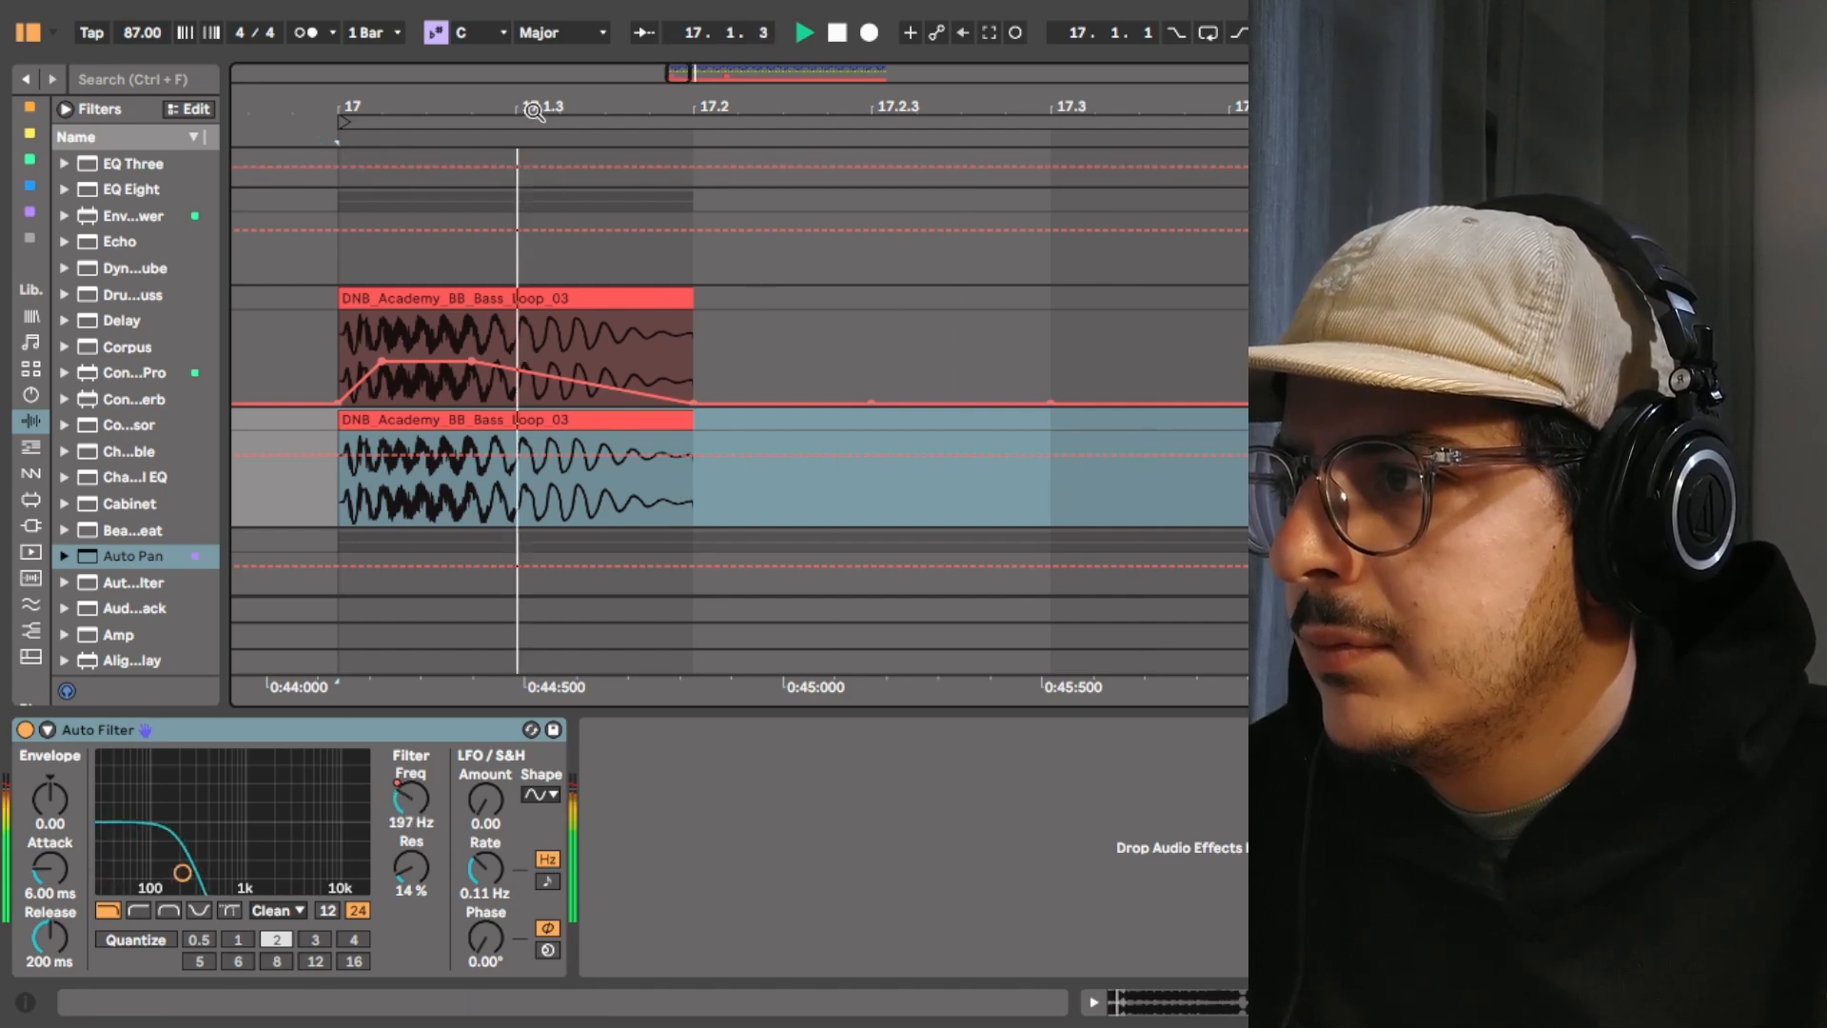
Stop playback, unfold the two layered MIDI bass tracks, and play them through bars 17 to 20
{"action": "key", "text": "space"}
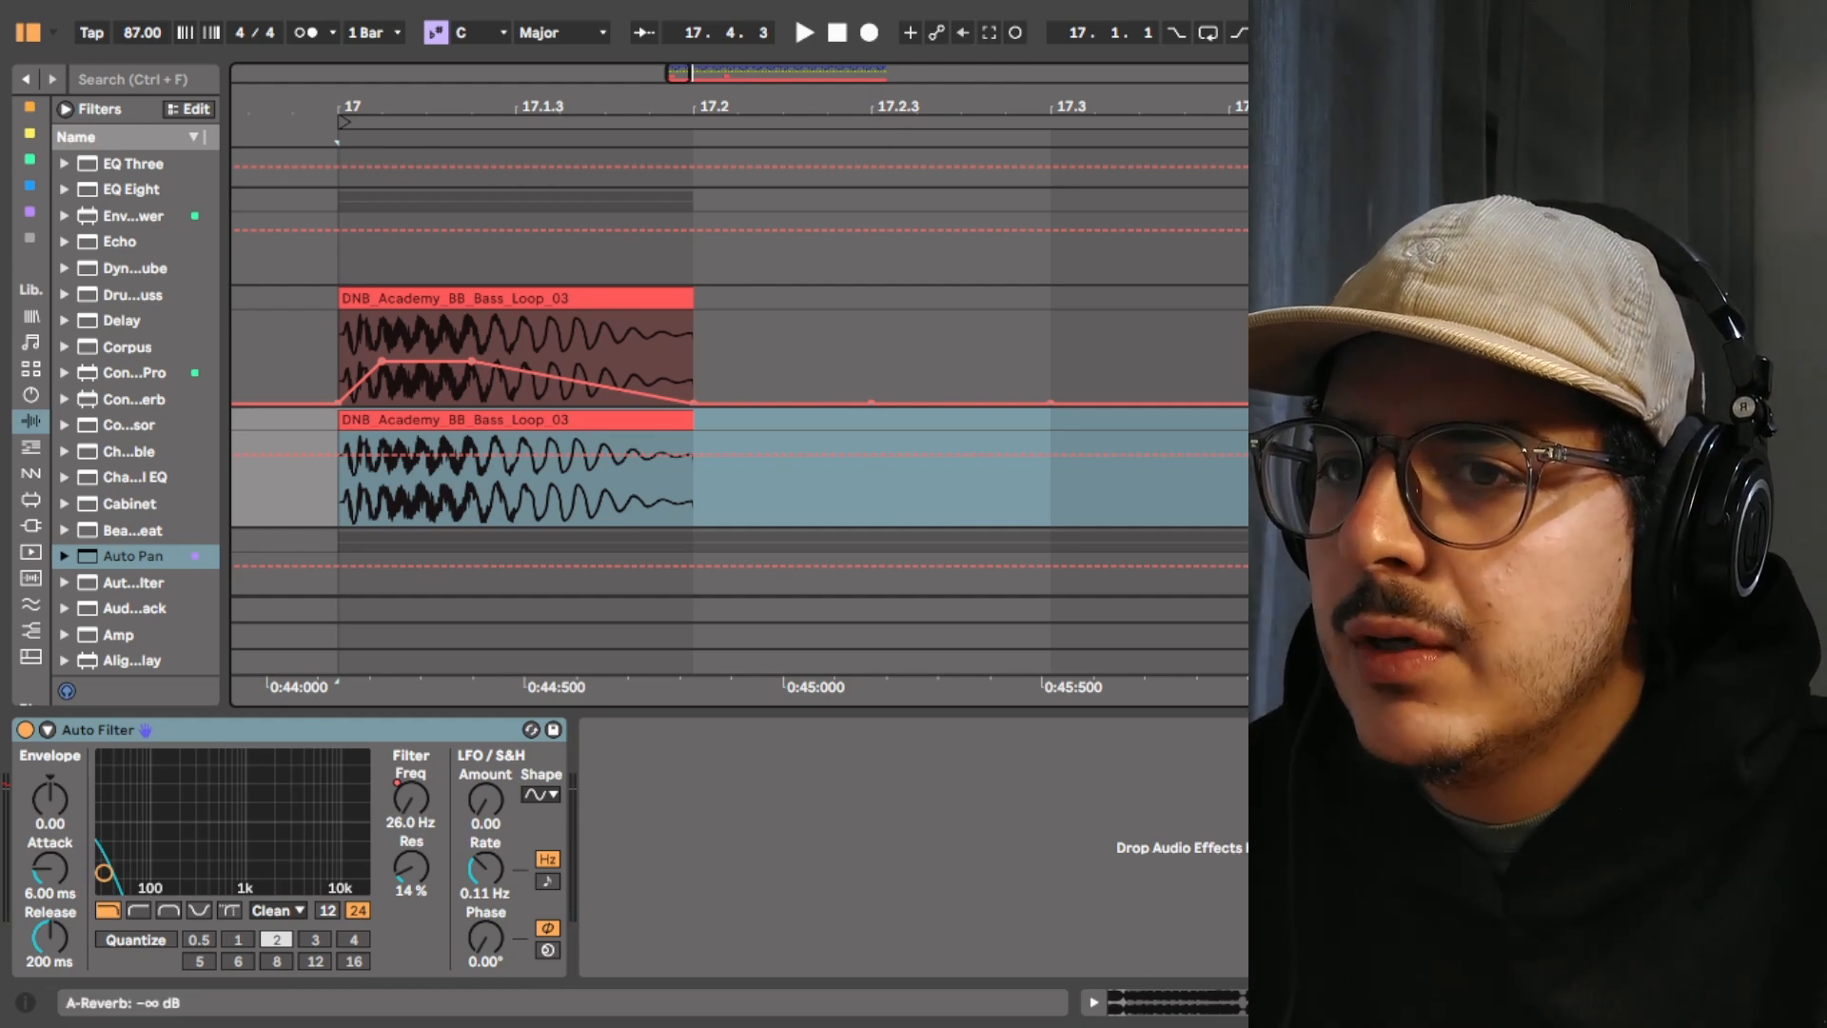
{"action": "left_click", "coordinate": [1416, 200]}
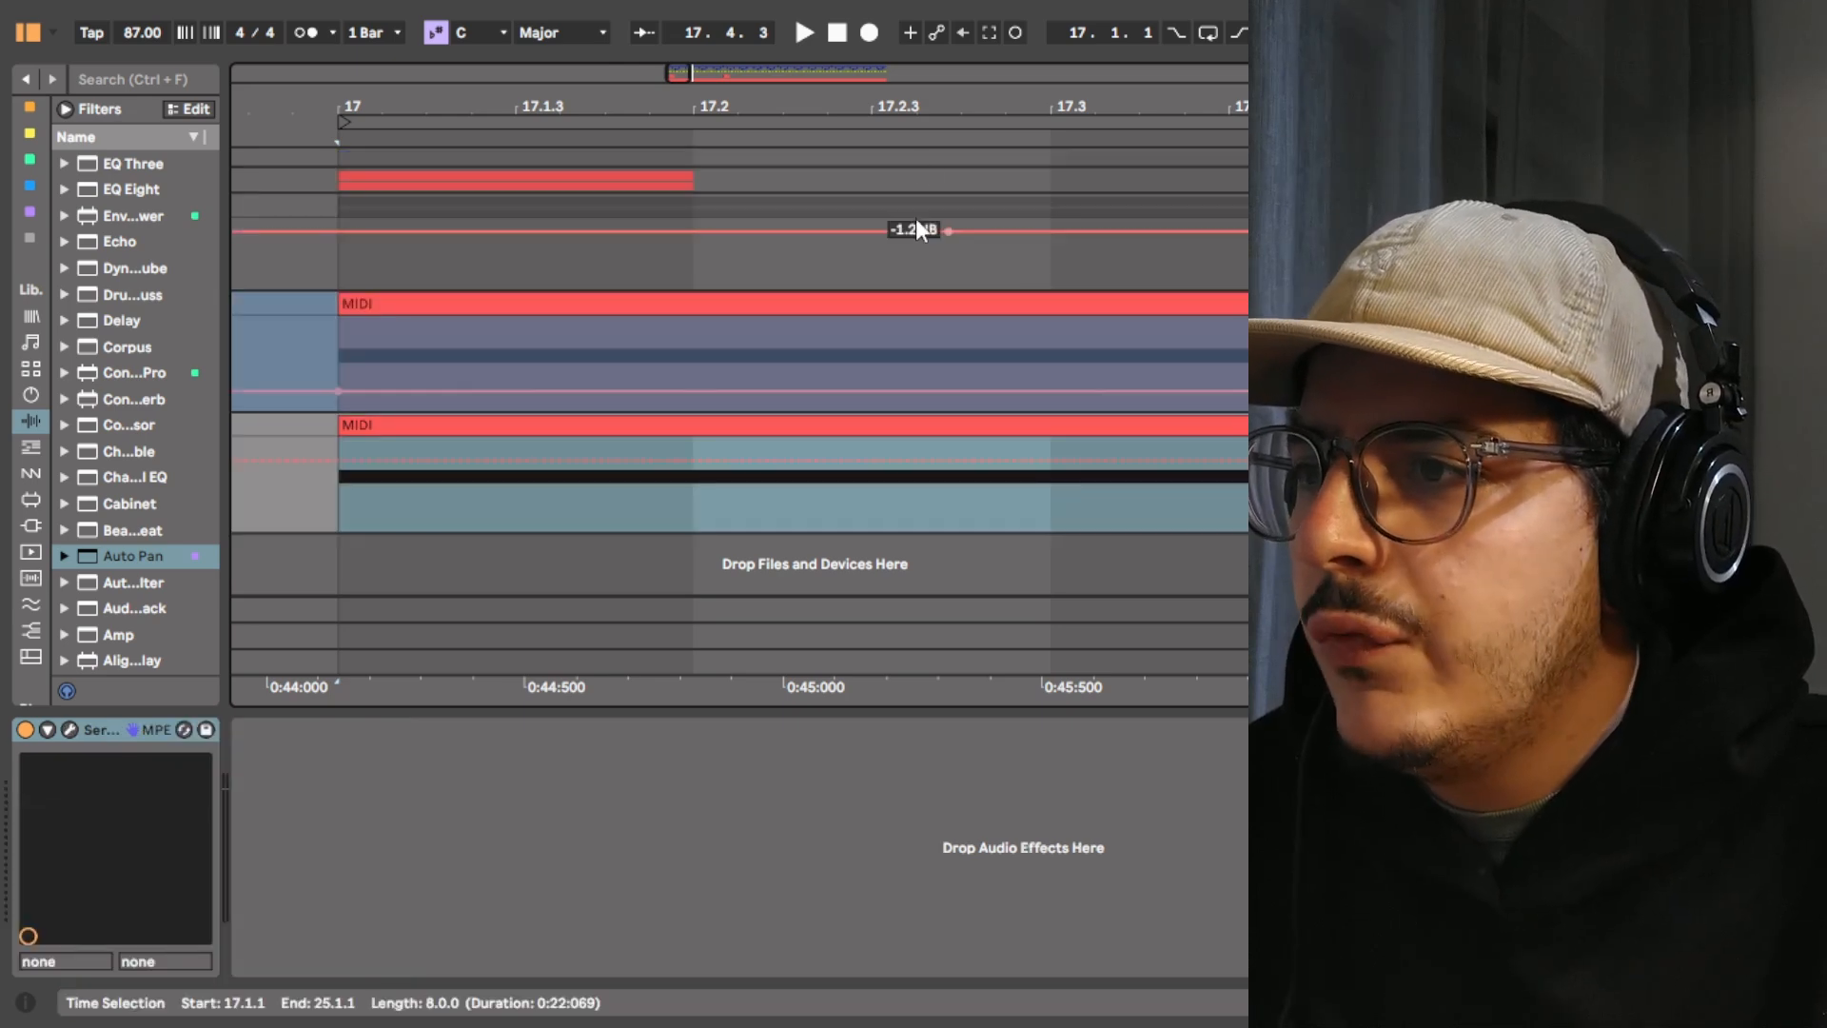
{"action": "left_click_drag", "start_coordinate": [835, 103], "coordinate": [450, 8]}
{"action": "left_click_drag", "start_coordinate": [793, 94], "coordinate": [585, 64]}
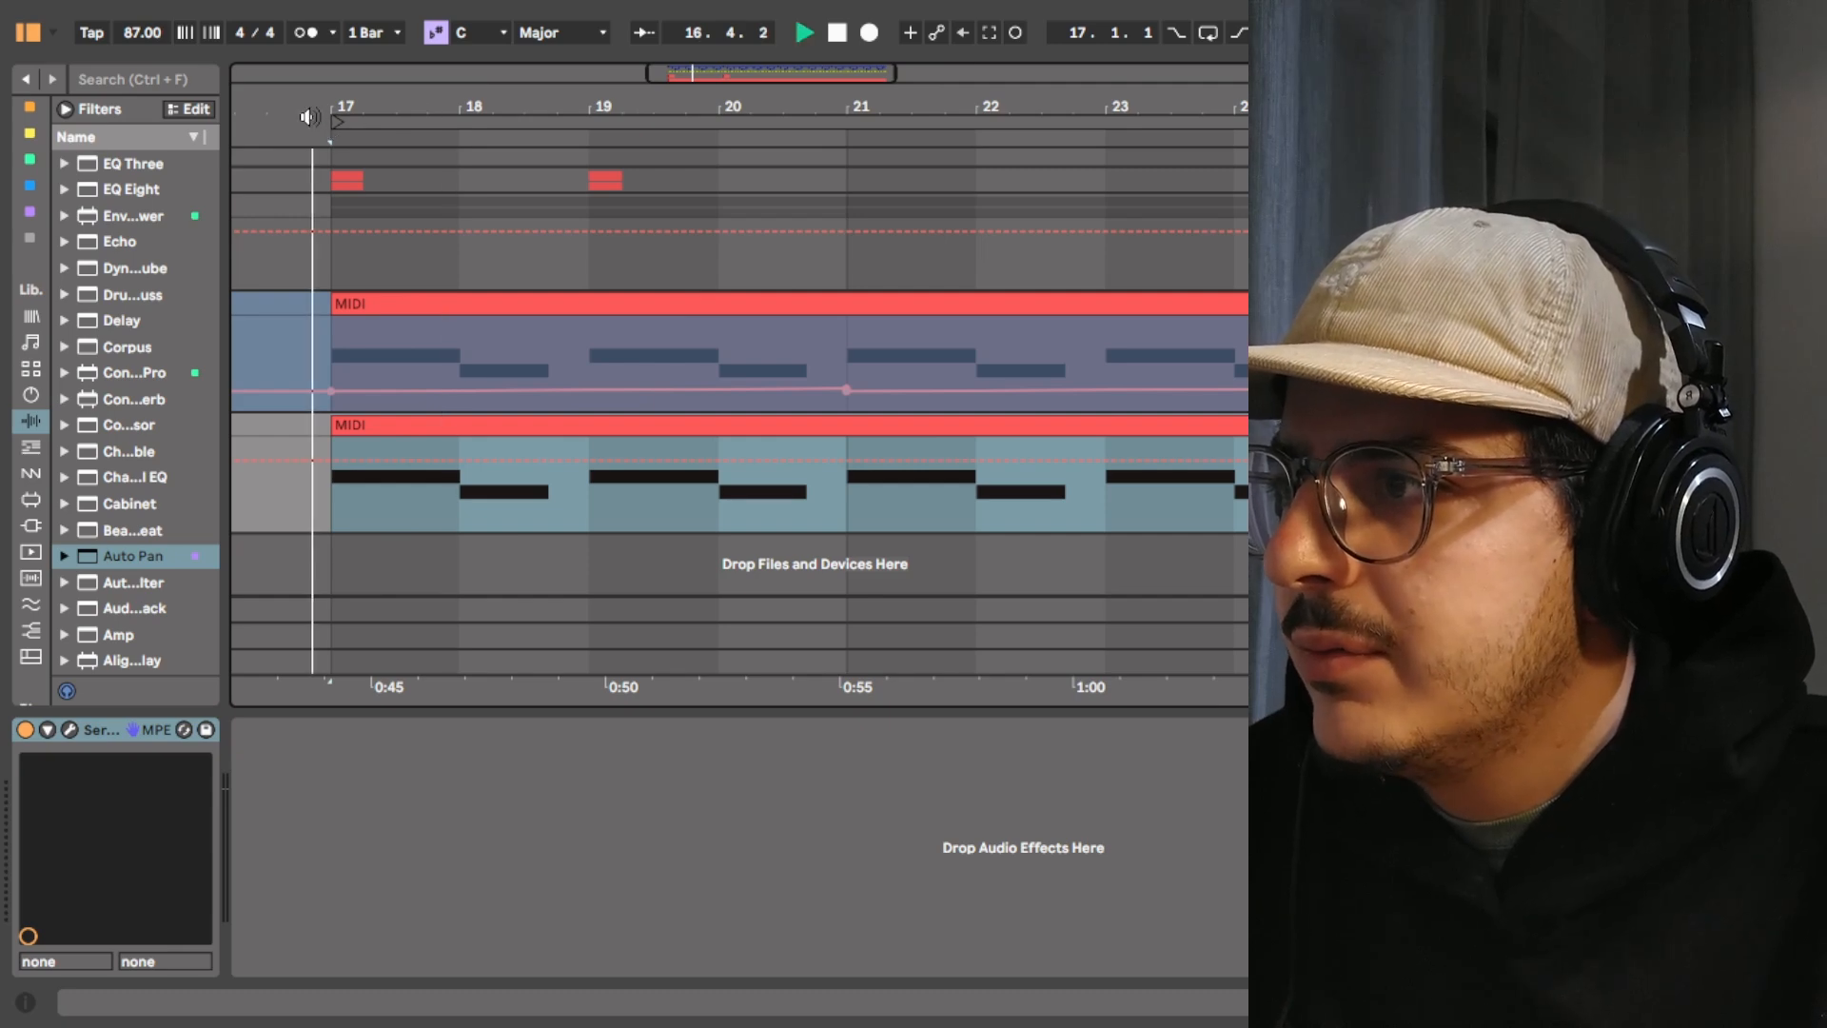
{"action": "key", "text": "space"}
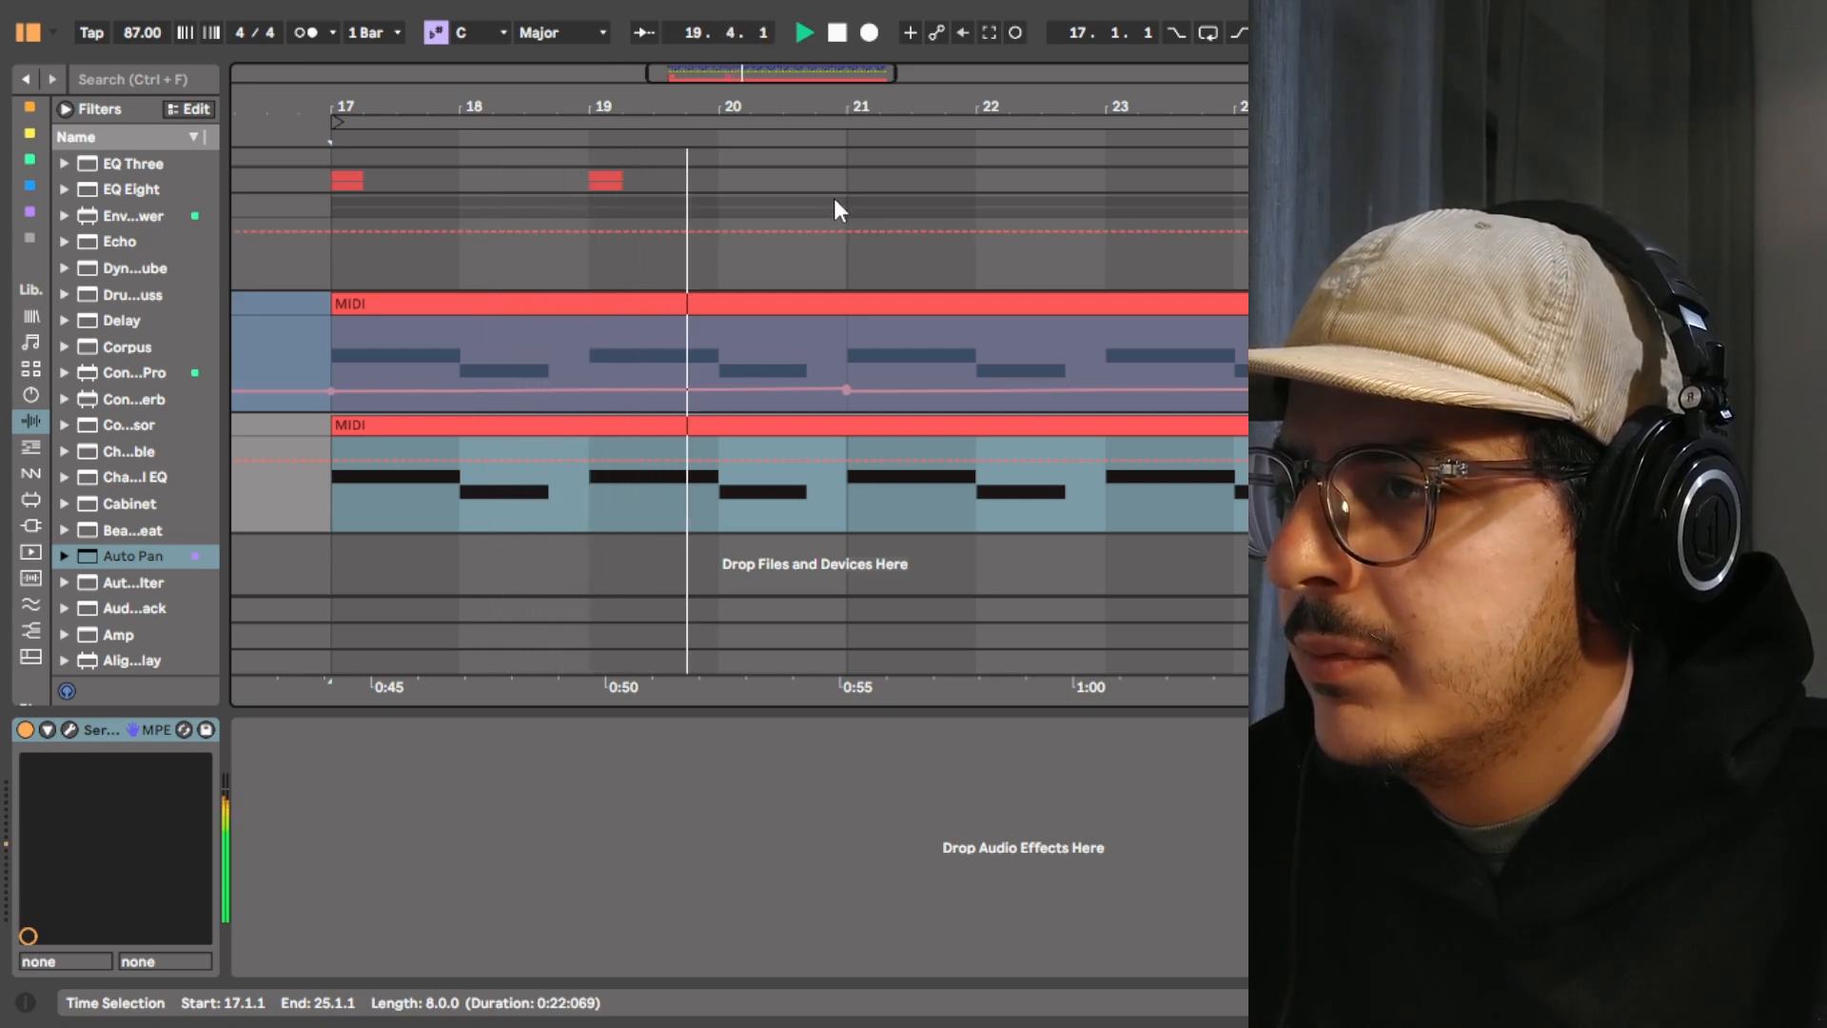
{"action": "left_click", "coordinate": [843, 32]}
View the BASS - Bar Filler preset in the lower MIDI bass track's Serum window
{"action": "double_click", "coordinate": [921, 419]}
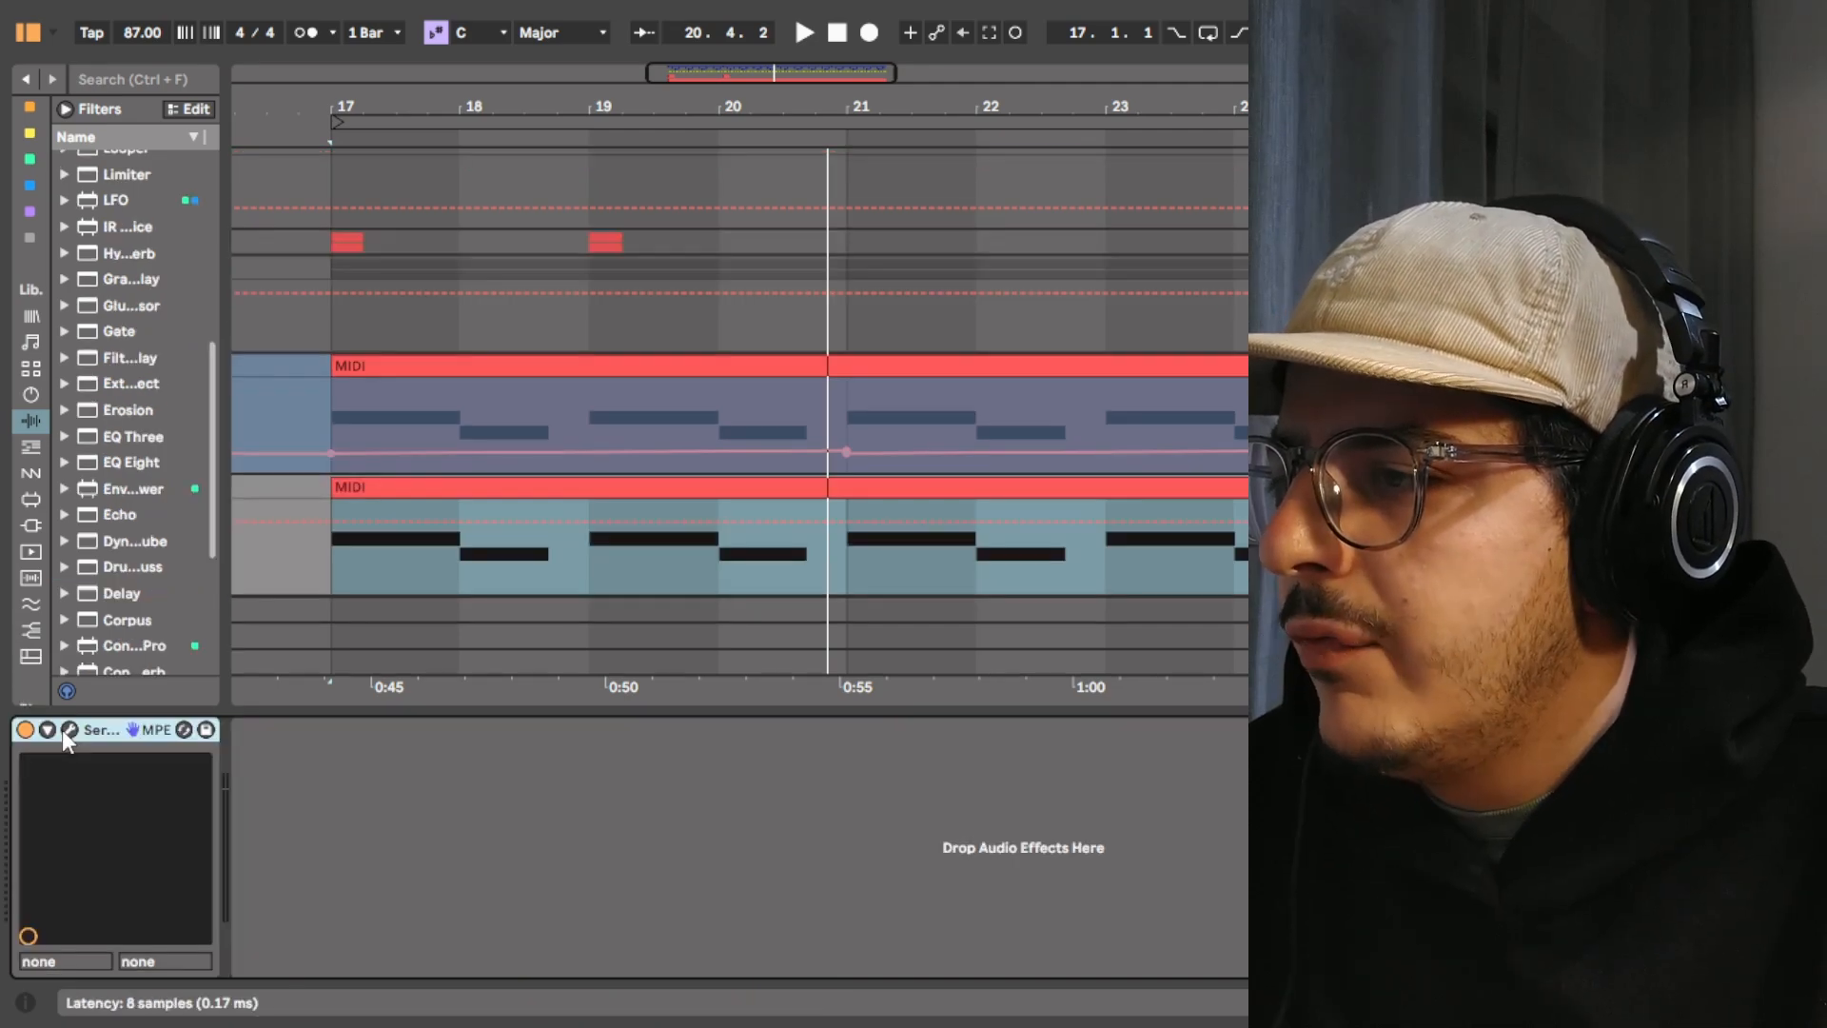
{"action": "left_click", "coordinate": [66, 732]}
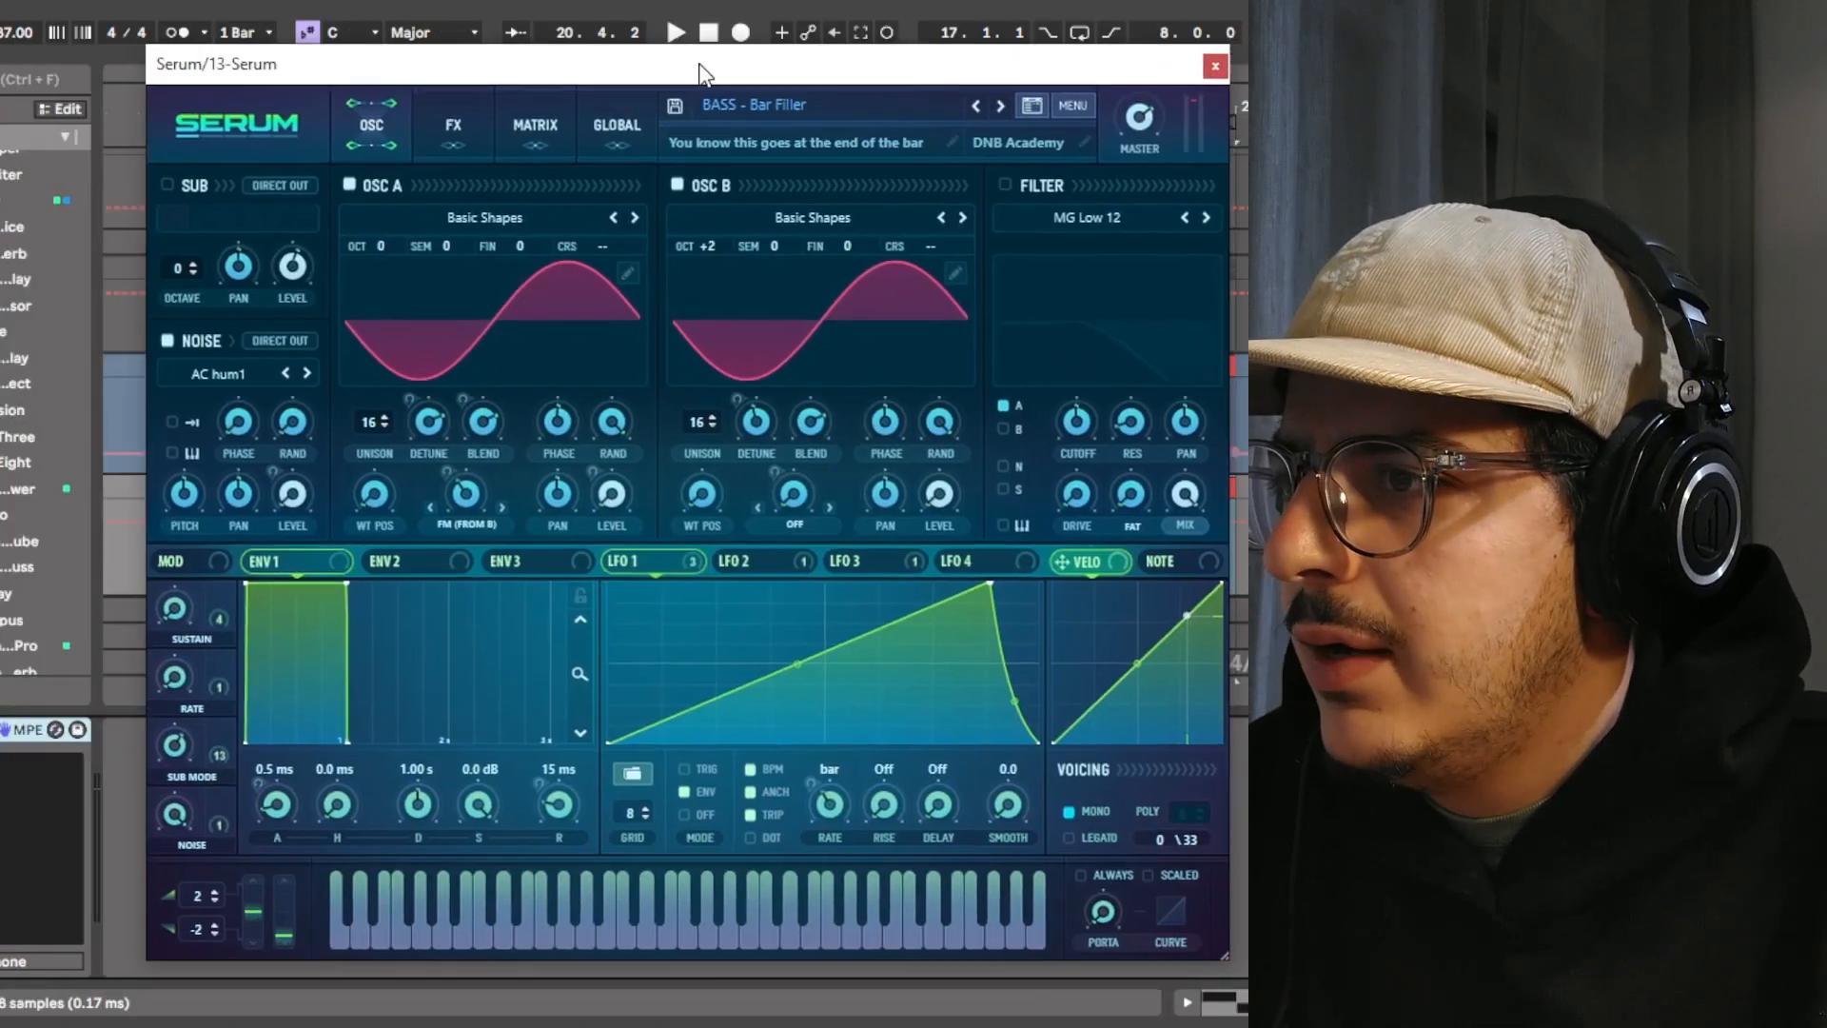
{"action": "left_click_drag", "start_coordinate": [705, 71], "coordinate": [668, 45]}
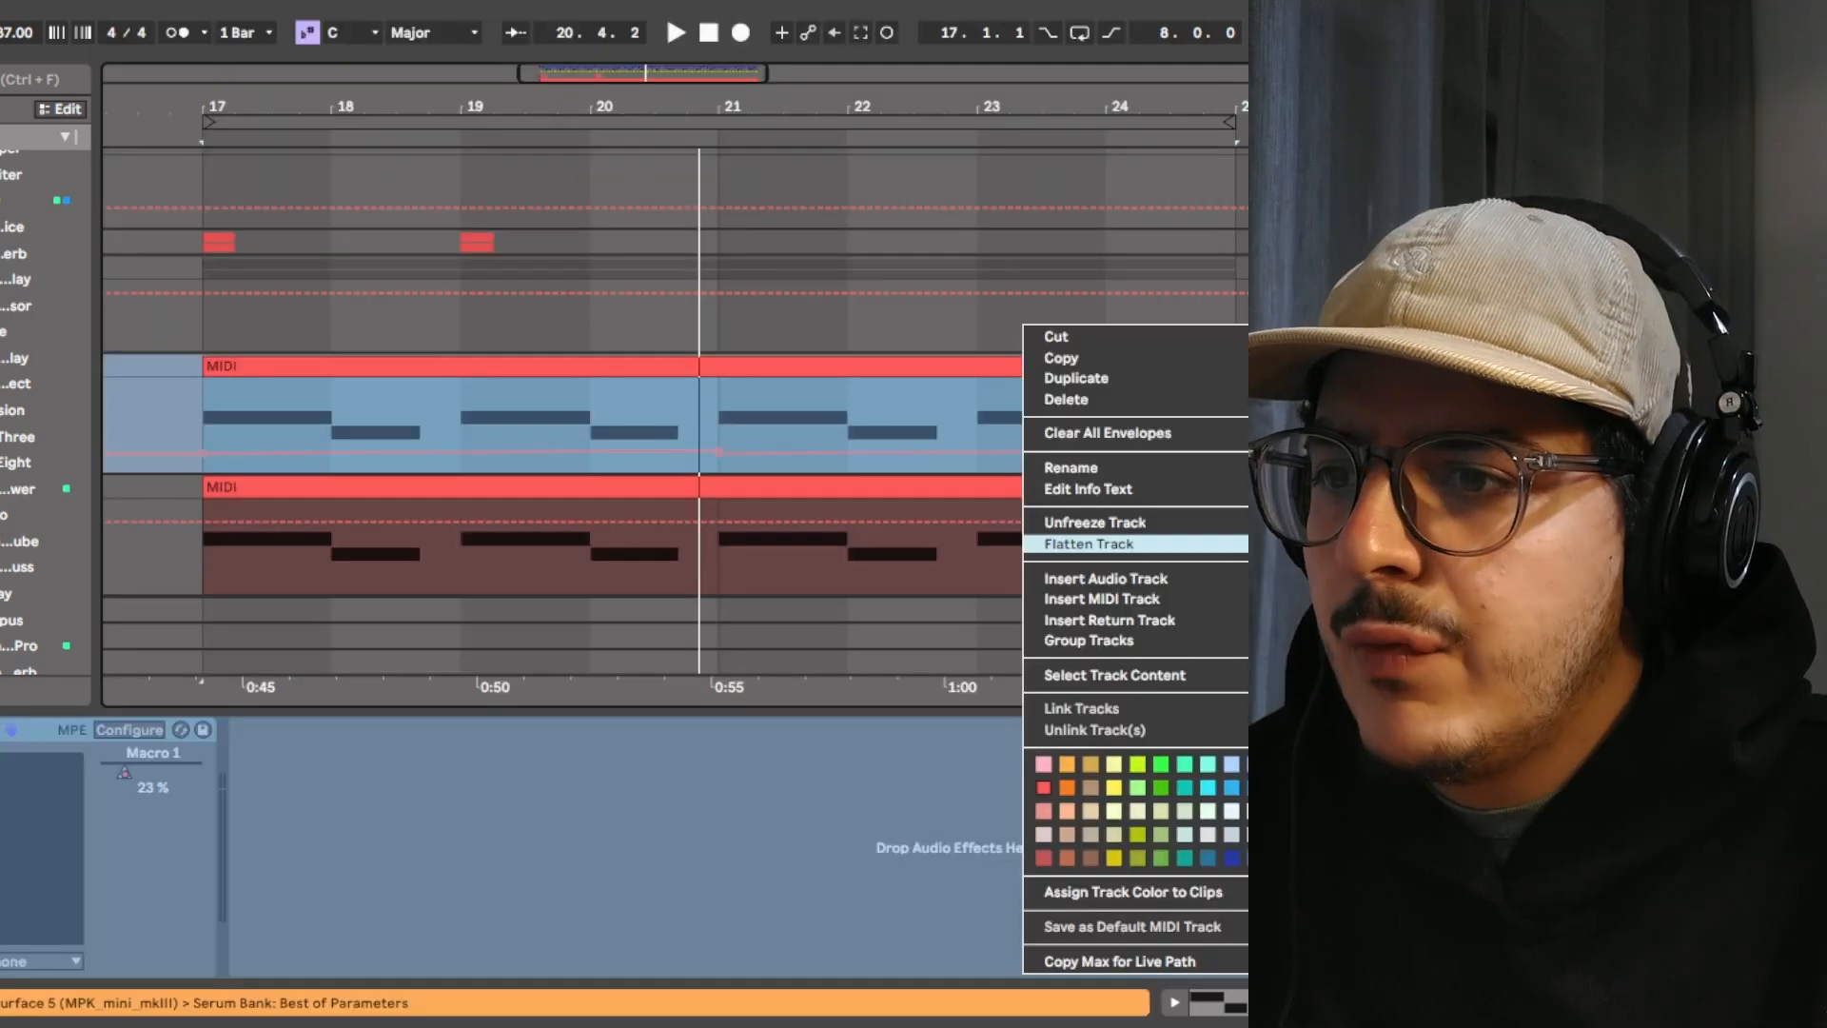
Unfreeze the upper MIDI bass track and view its Serum preset BASS - Square Wobble, closing the plug-in window again
{"action": "left_click", "coordinate": [1104, 544]}
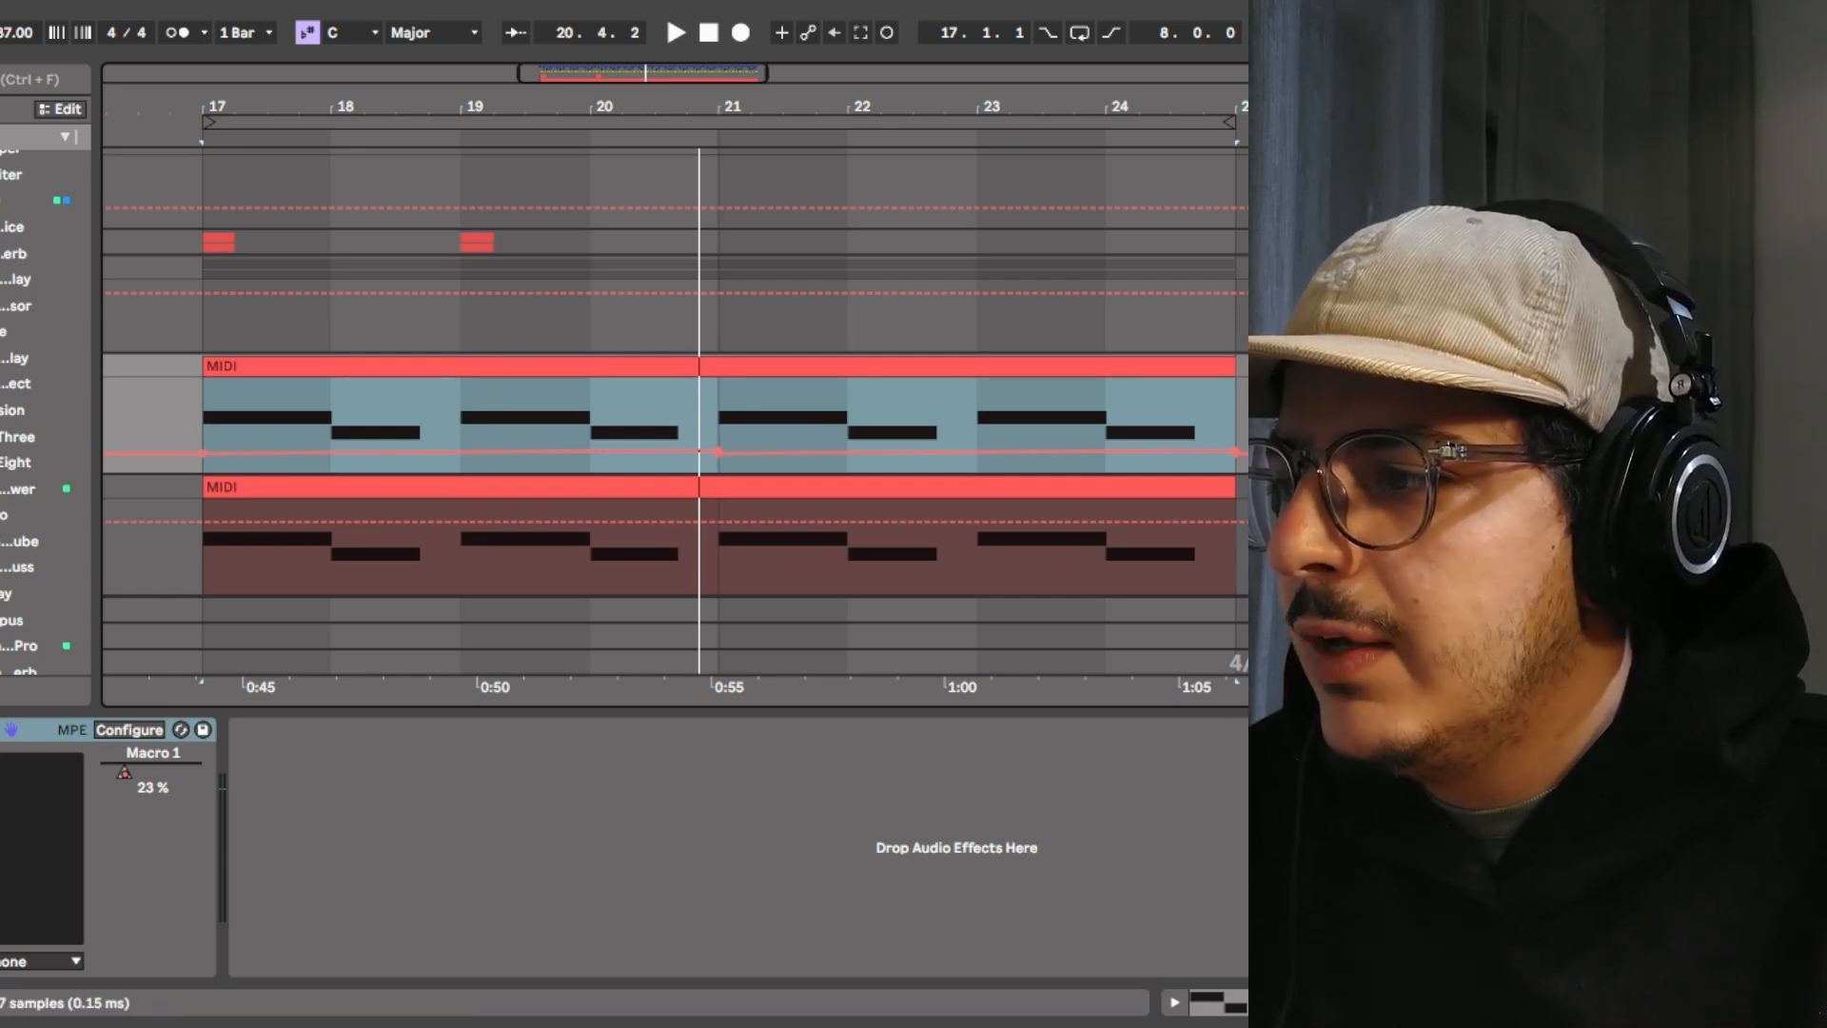
{"action": "left_click", "coordinate": [0, 730]}
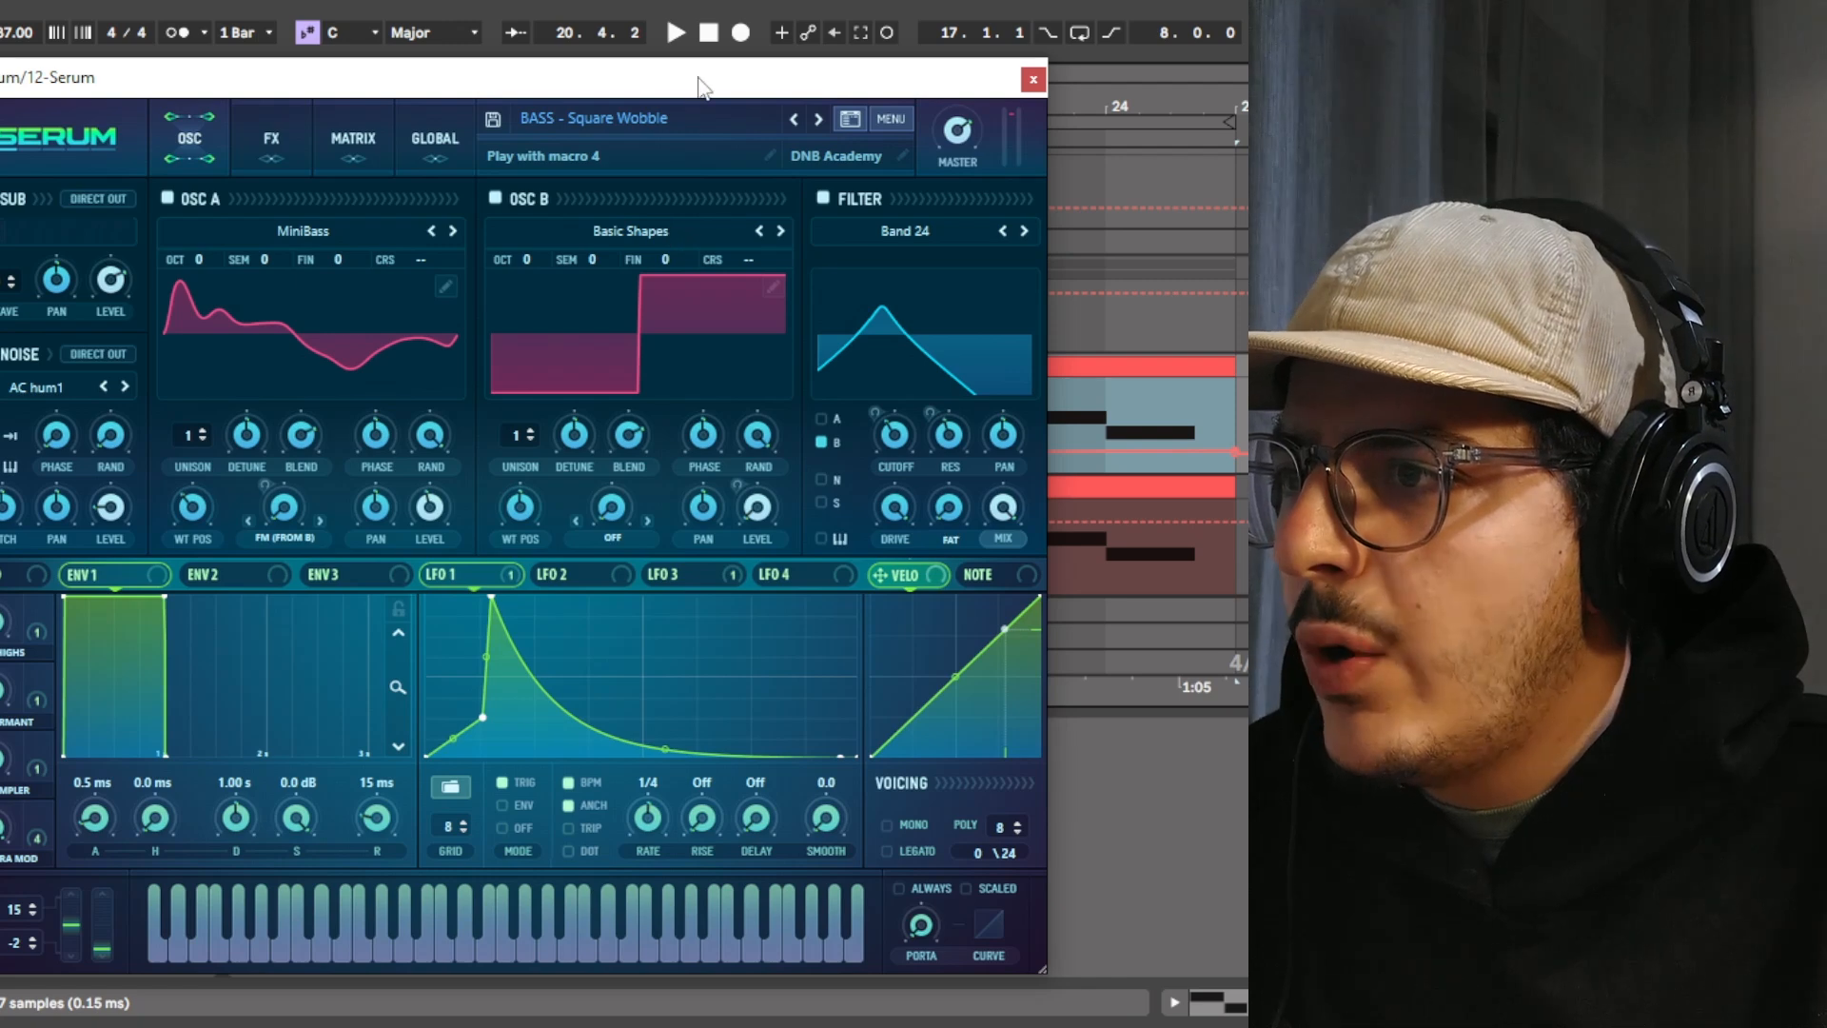
{"action": "left_click_drag", "start_coordinate": [697, 82], "coordinate": [843, 55]}
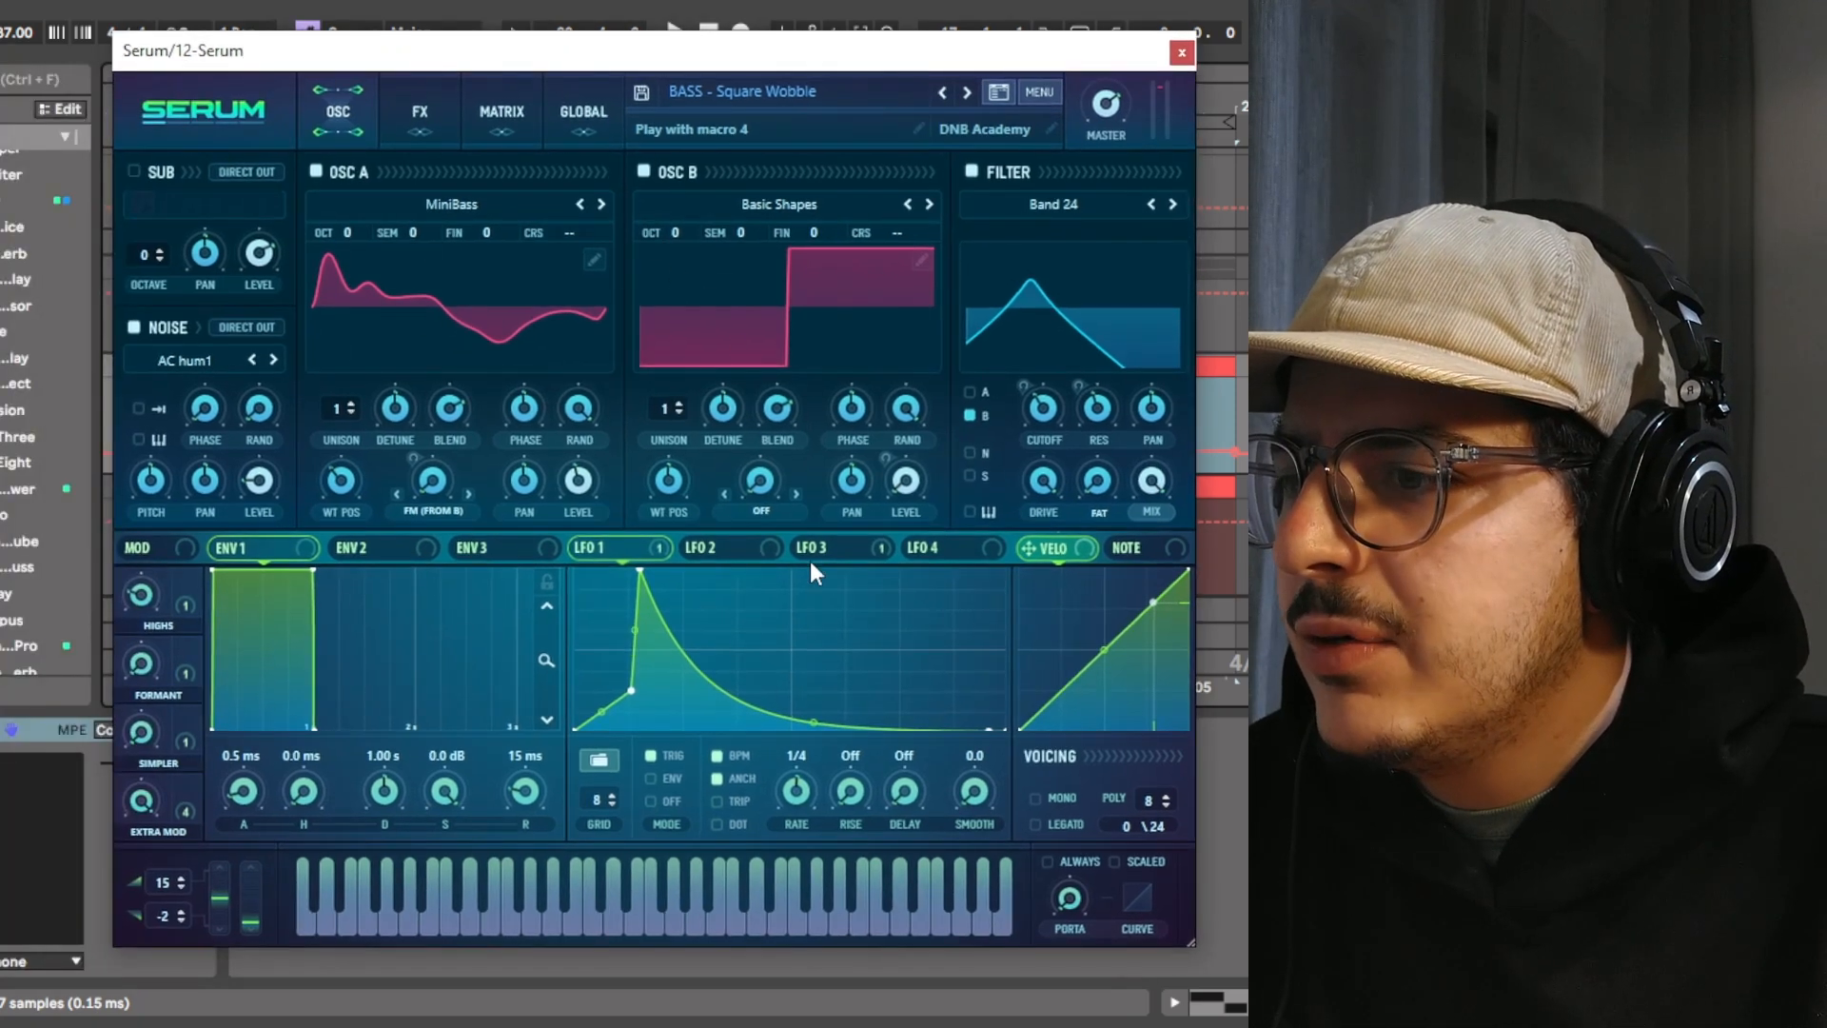
{"action": "left_click", "coordinate": [1182, 53]}
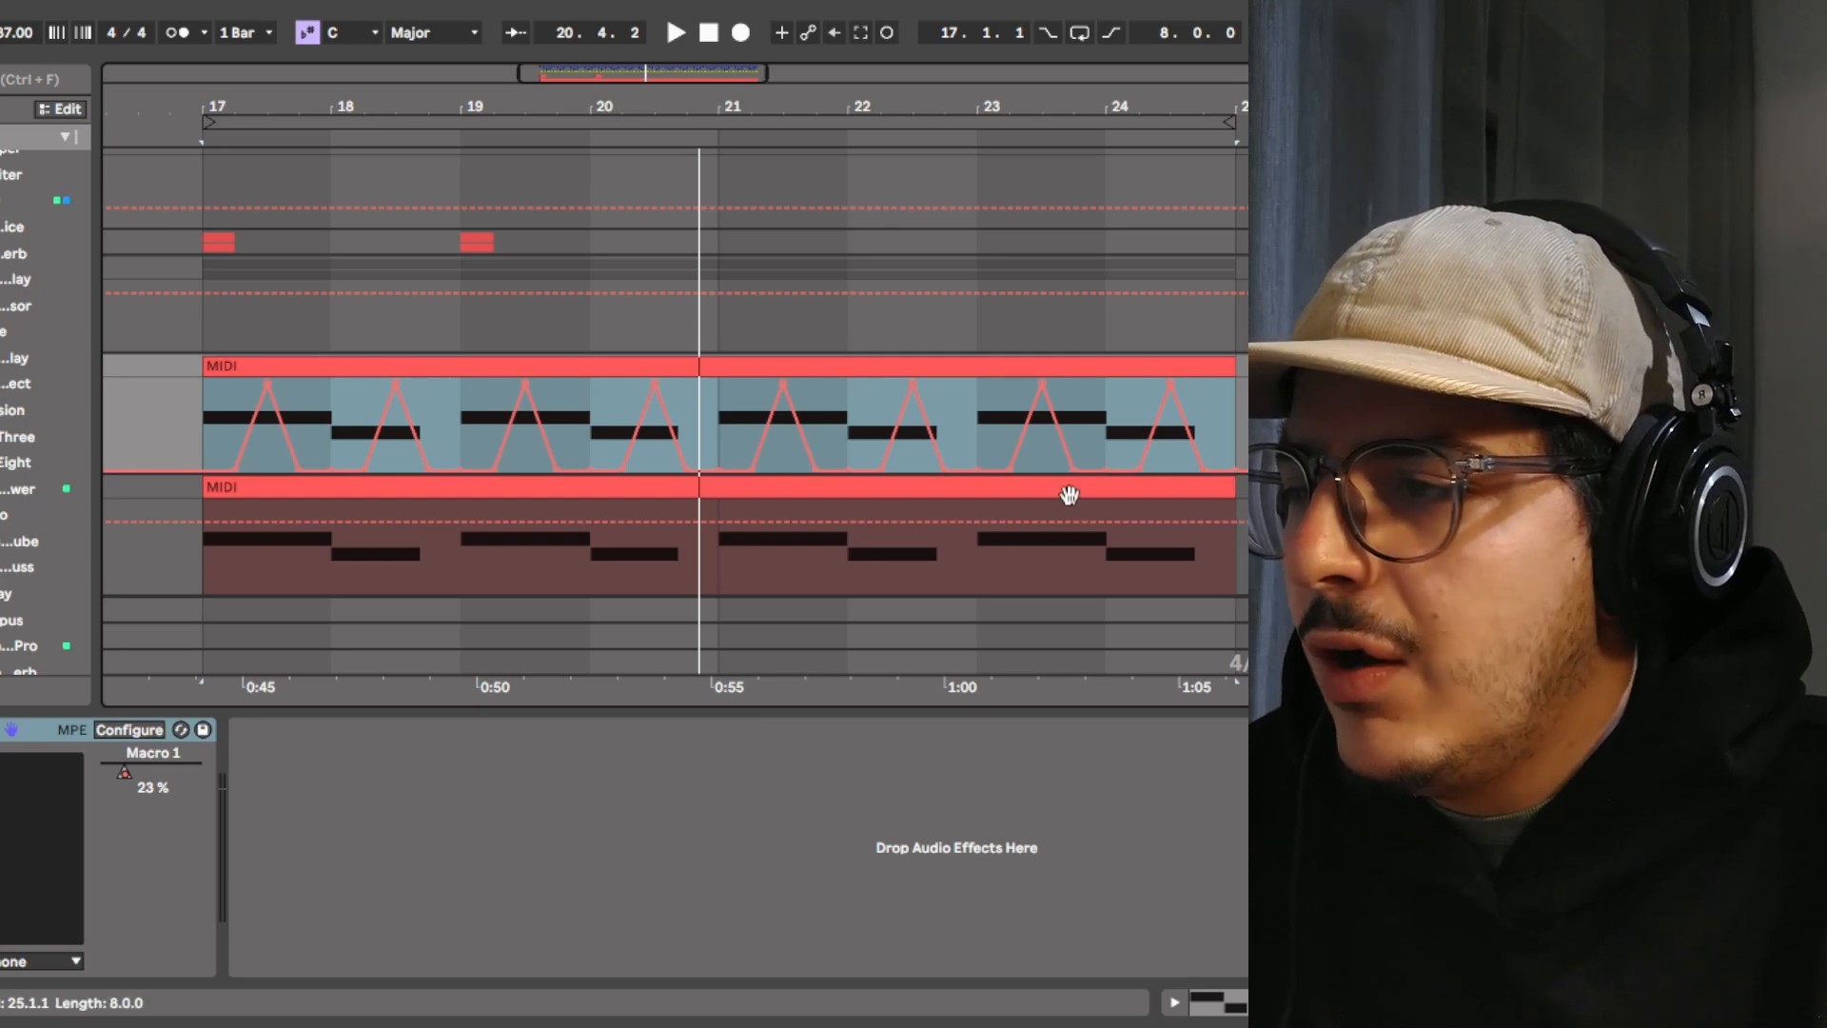
Examine the triangular automation on the upper MIDI bass track and play both MIDI bass tracks from bar 17
{"action": "scroll", "coordinate": [227, 470], "scroll_direction": "up", "scroll_amount": 3}
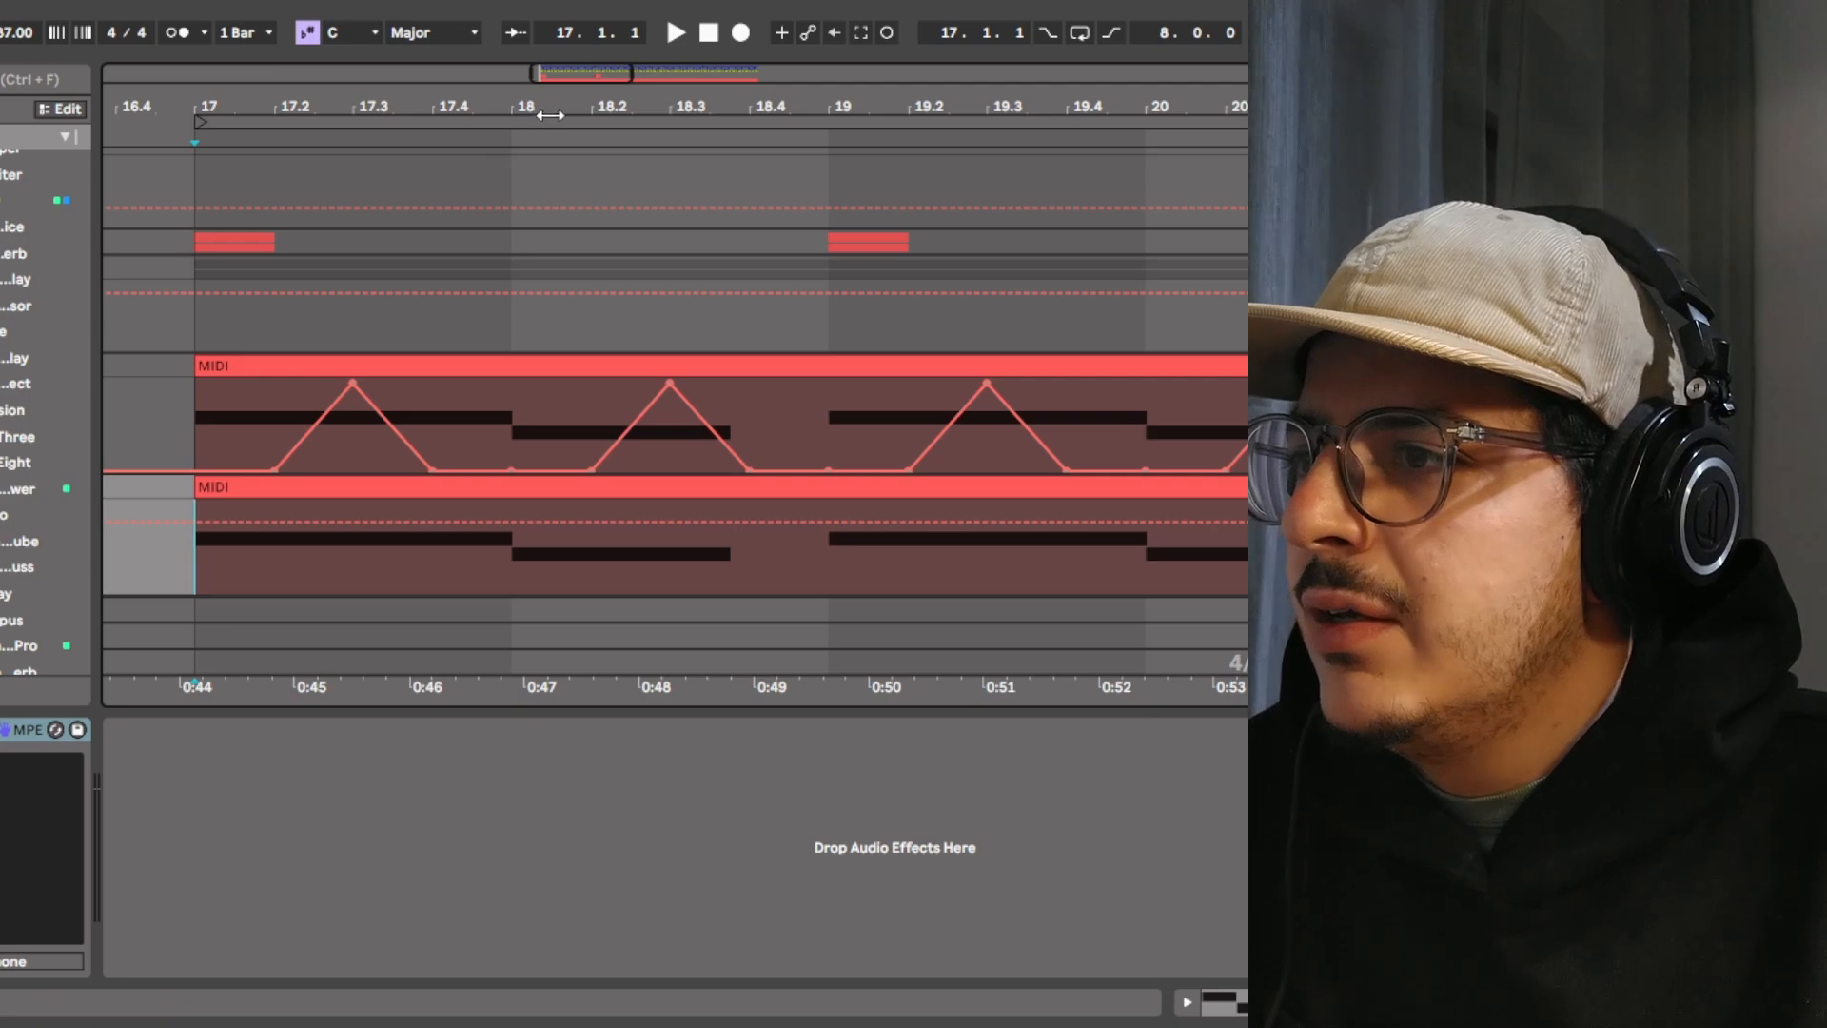
{"action": "left_click_drag", "start_coordinate": [550, 115], "coordinate": [475, 127]}
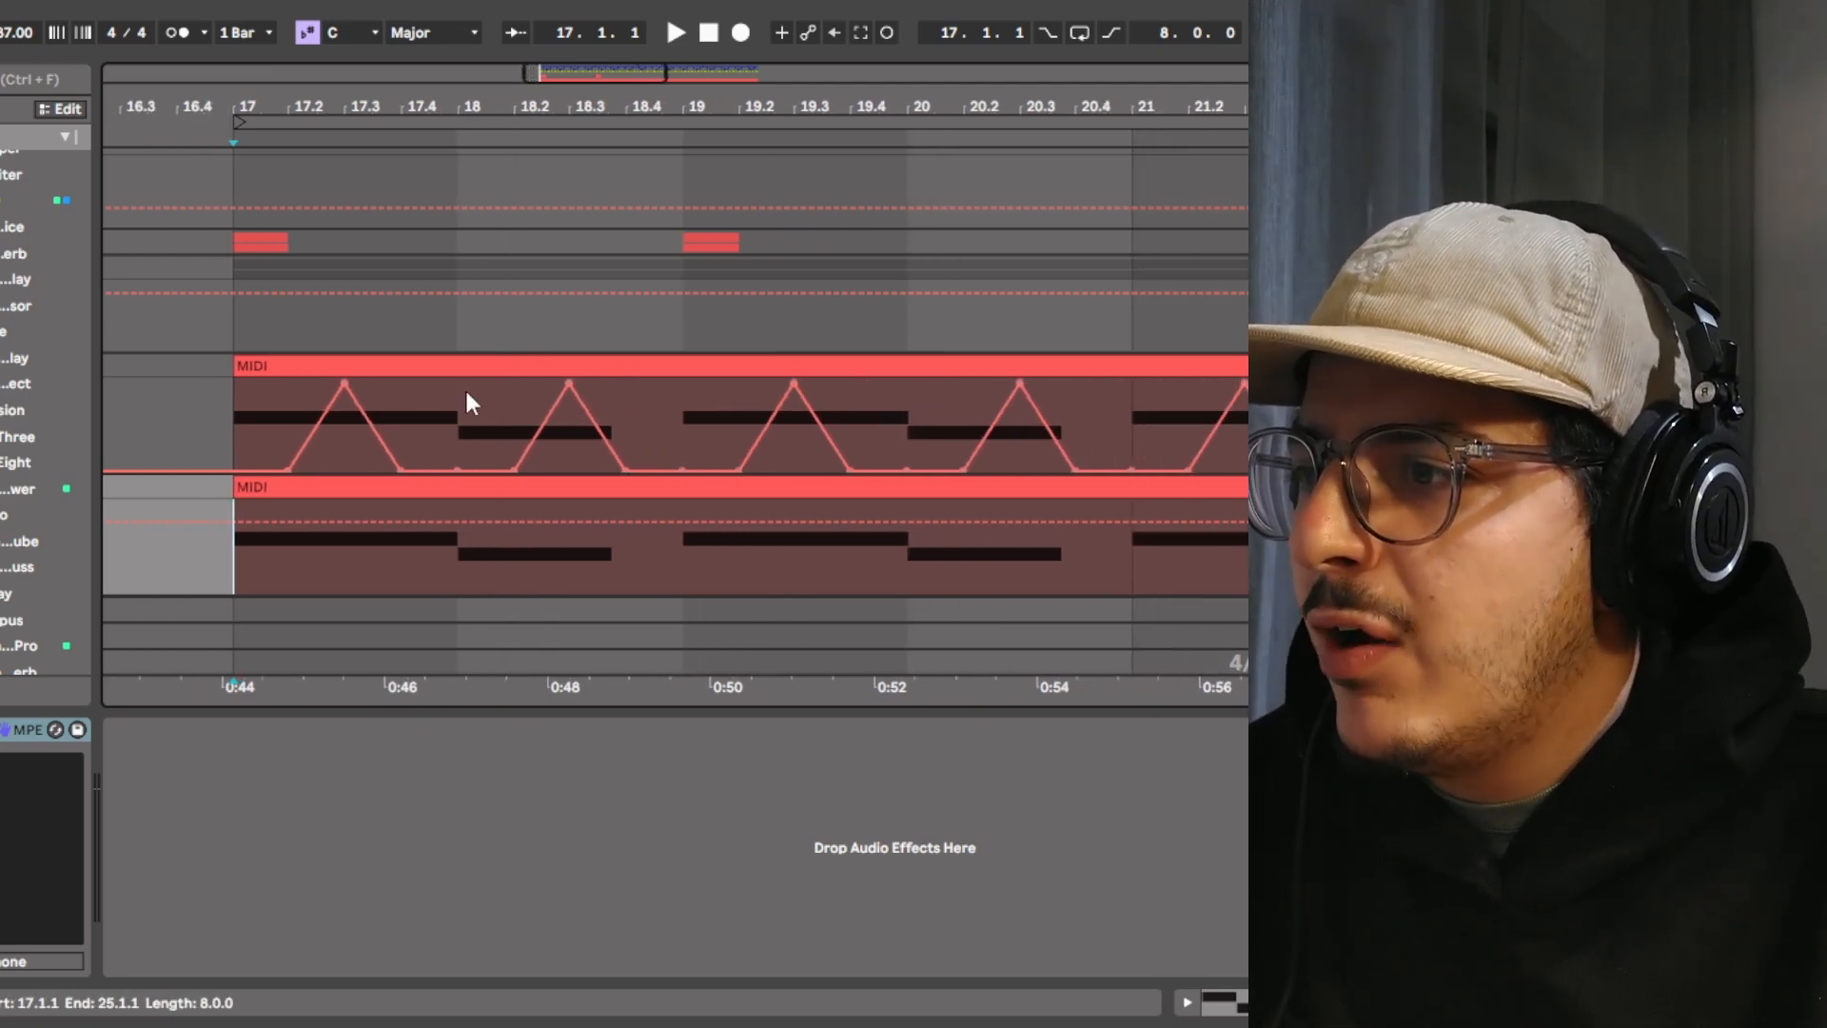
{"action": "key", "text": "space"}
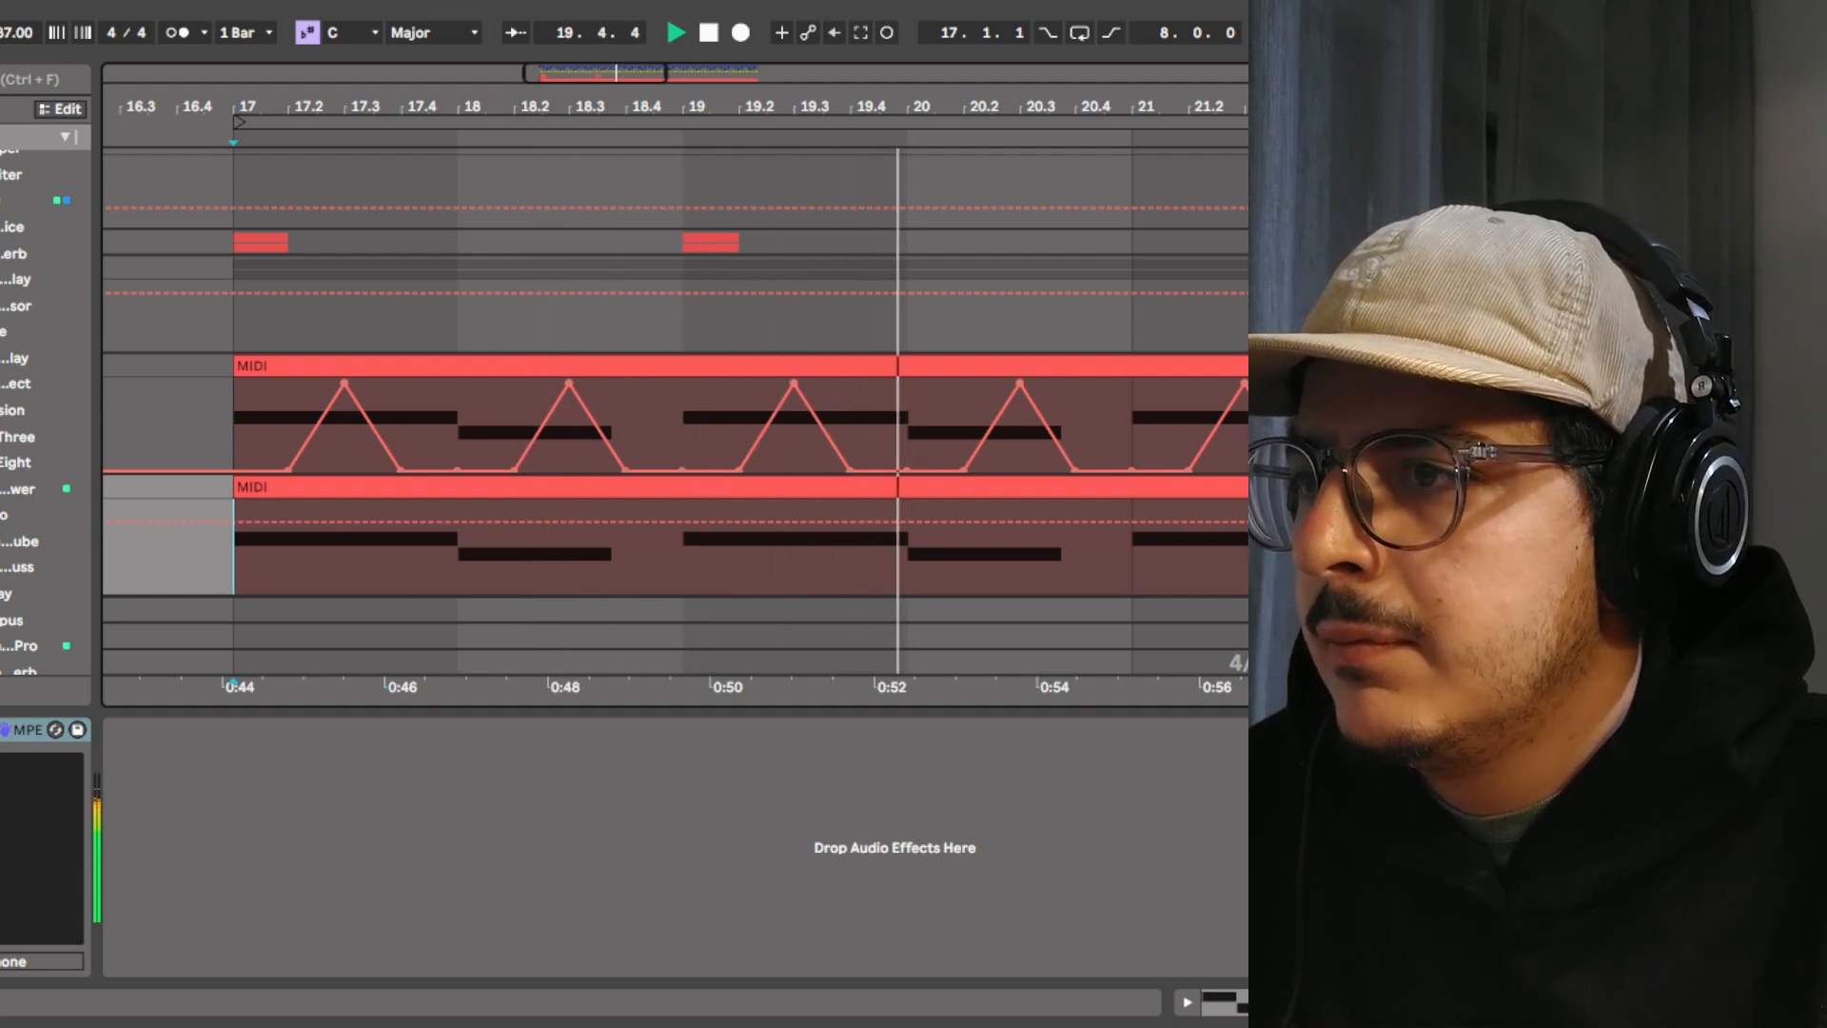
{"action": "left_click", "coordinate": [706, 34]}
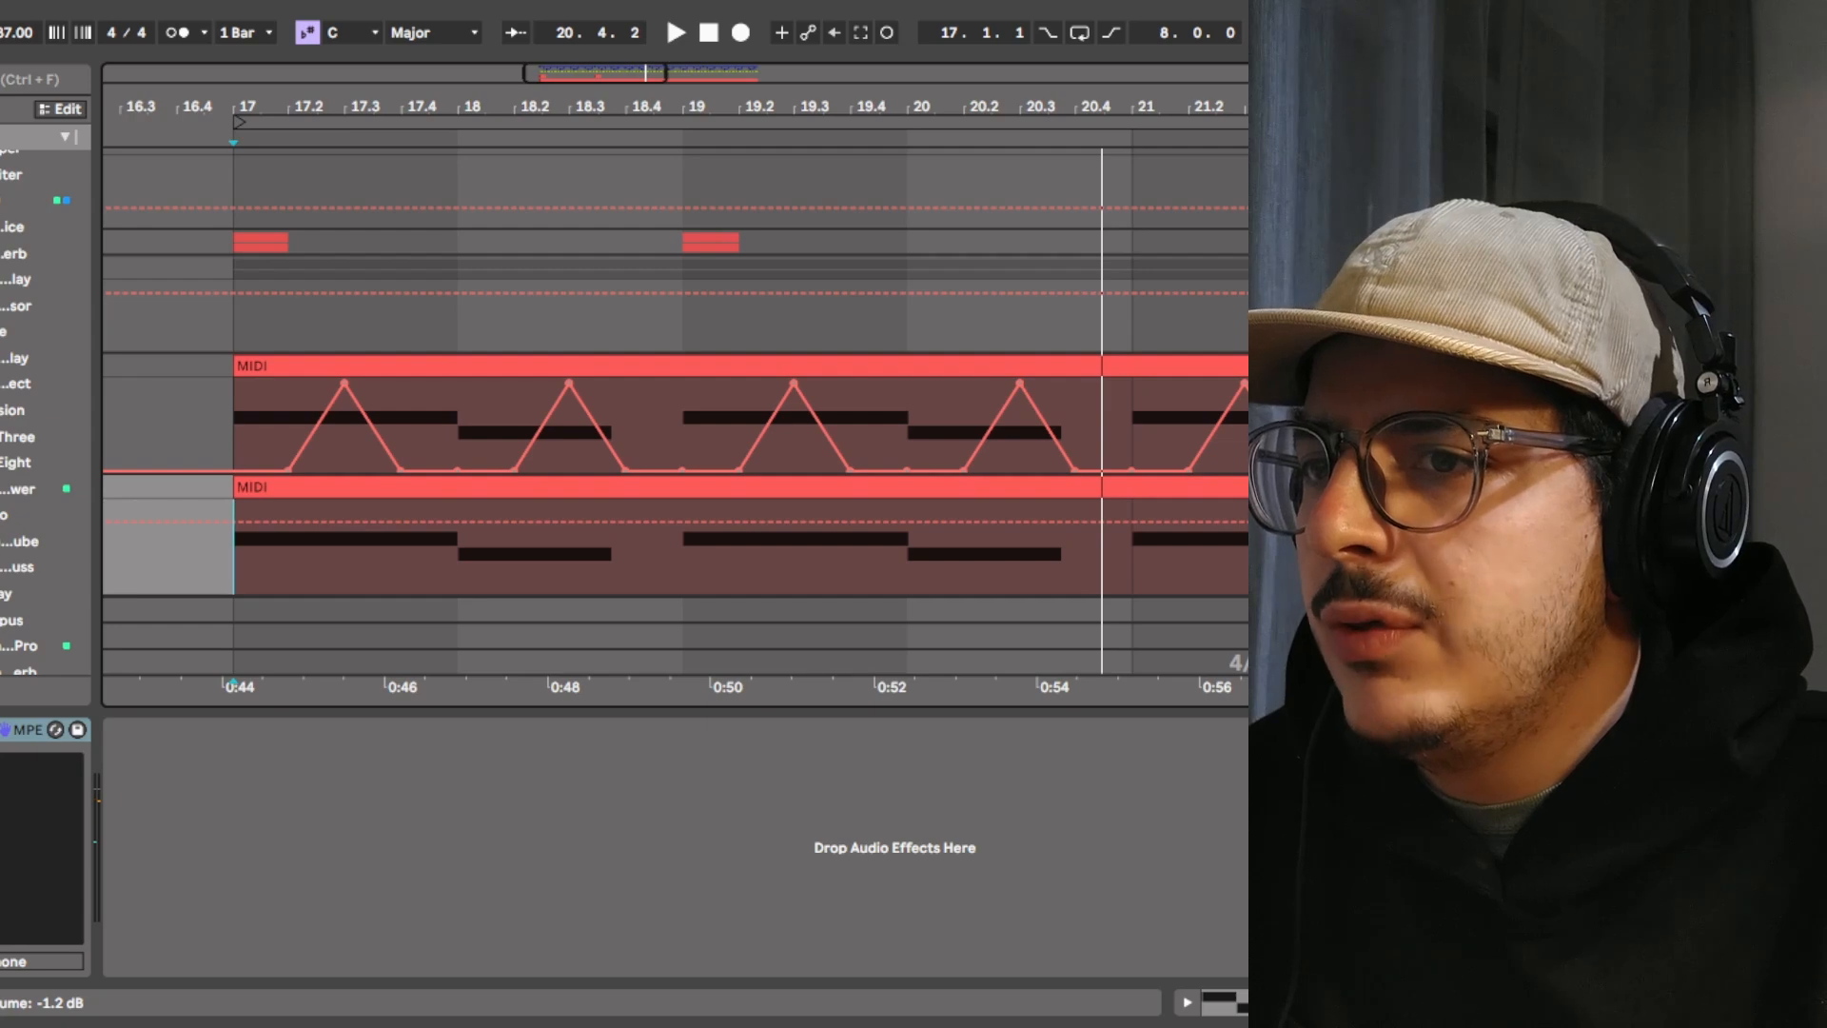
Play the BASS 2 AND 3 group from bar 17 and view its Thermal preset WIDTH AND HEAT, closing the plug-in window
{"action": "left_click", "coordinate": [1332, 268]}
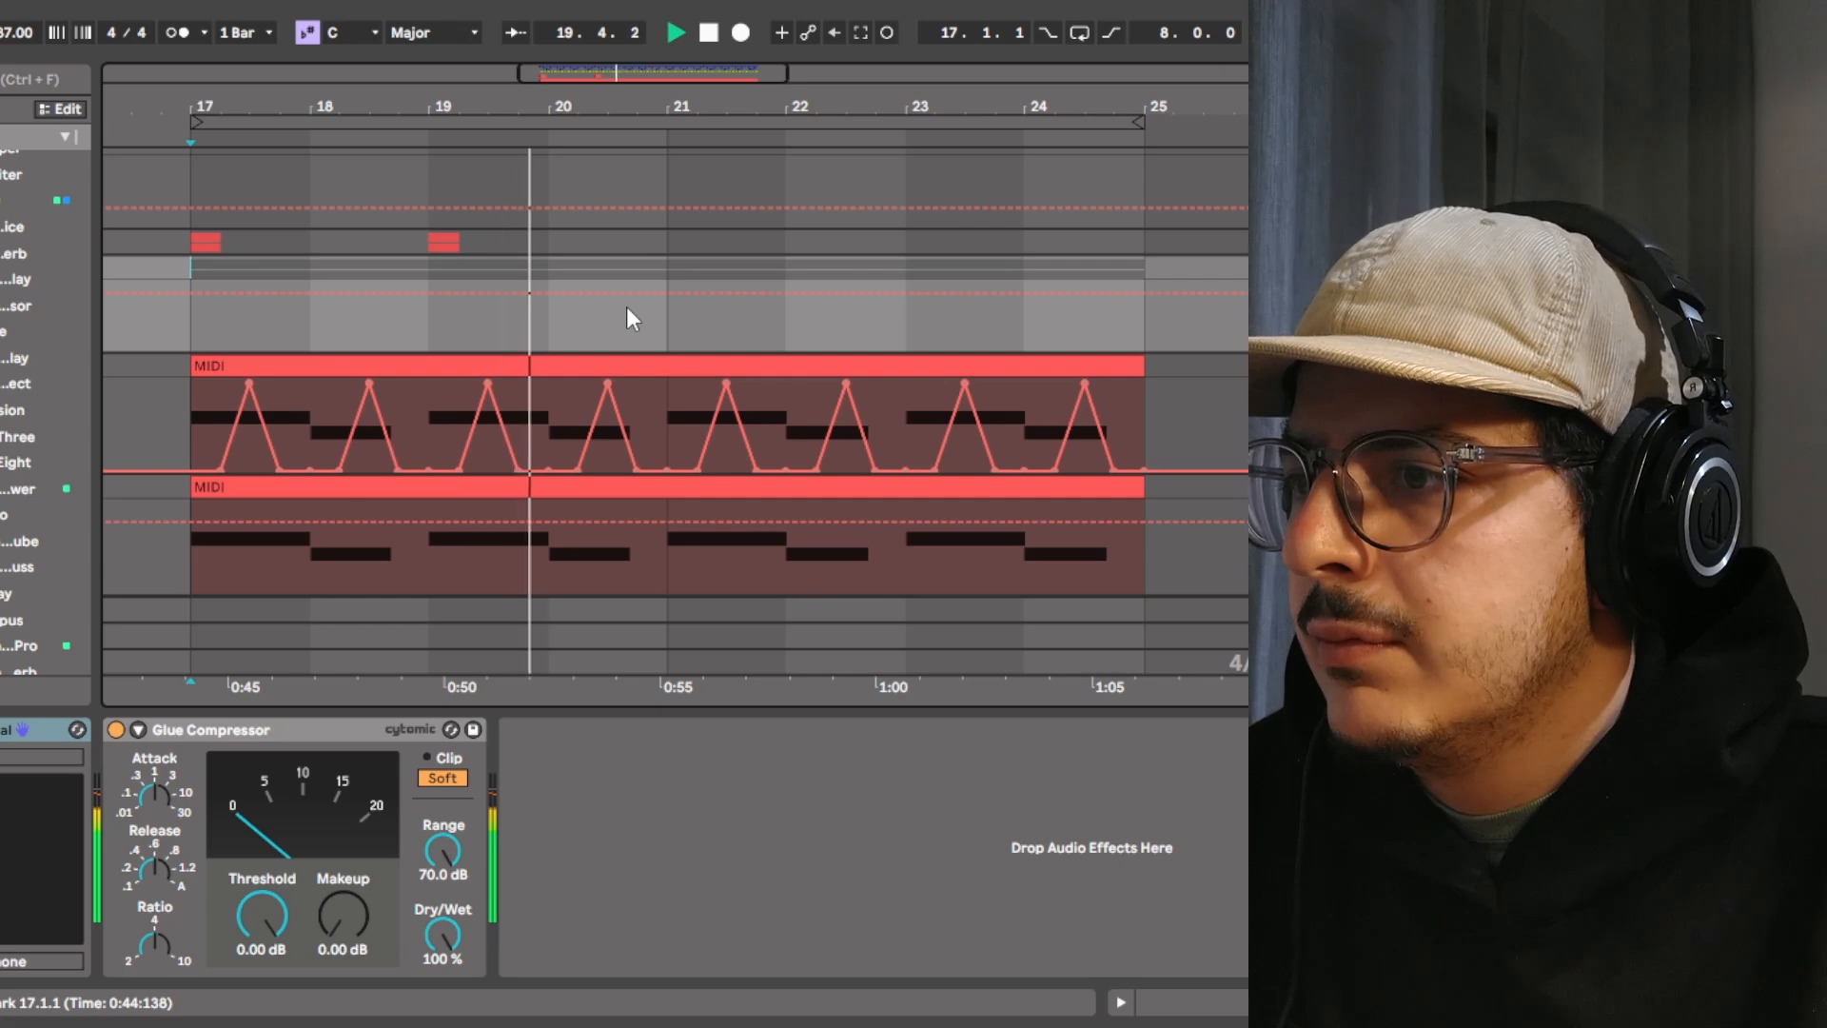
{"action": "left_click", "coordinate": [707, 34]}
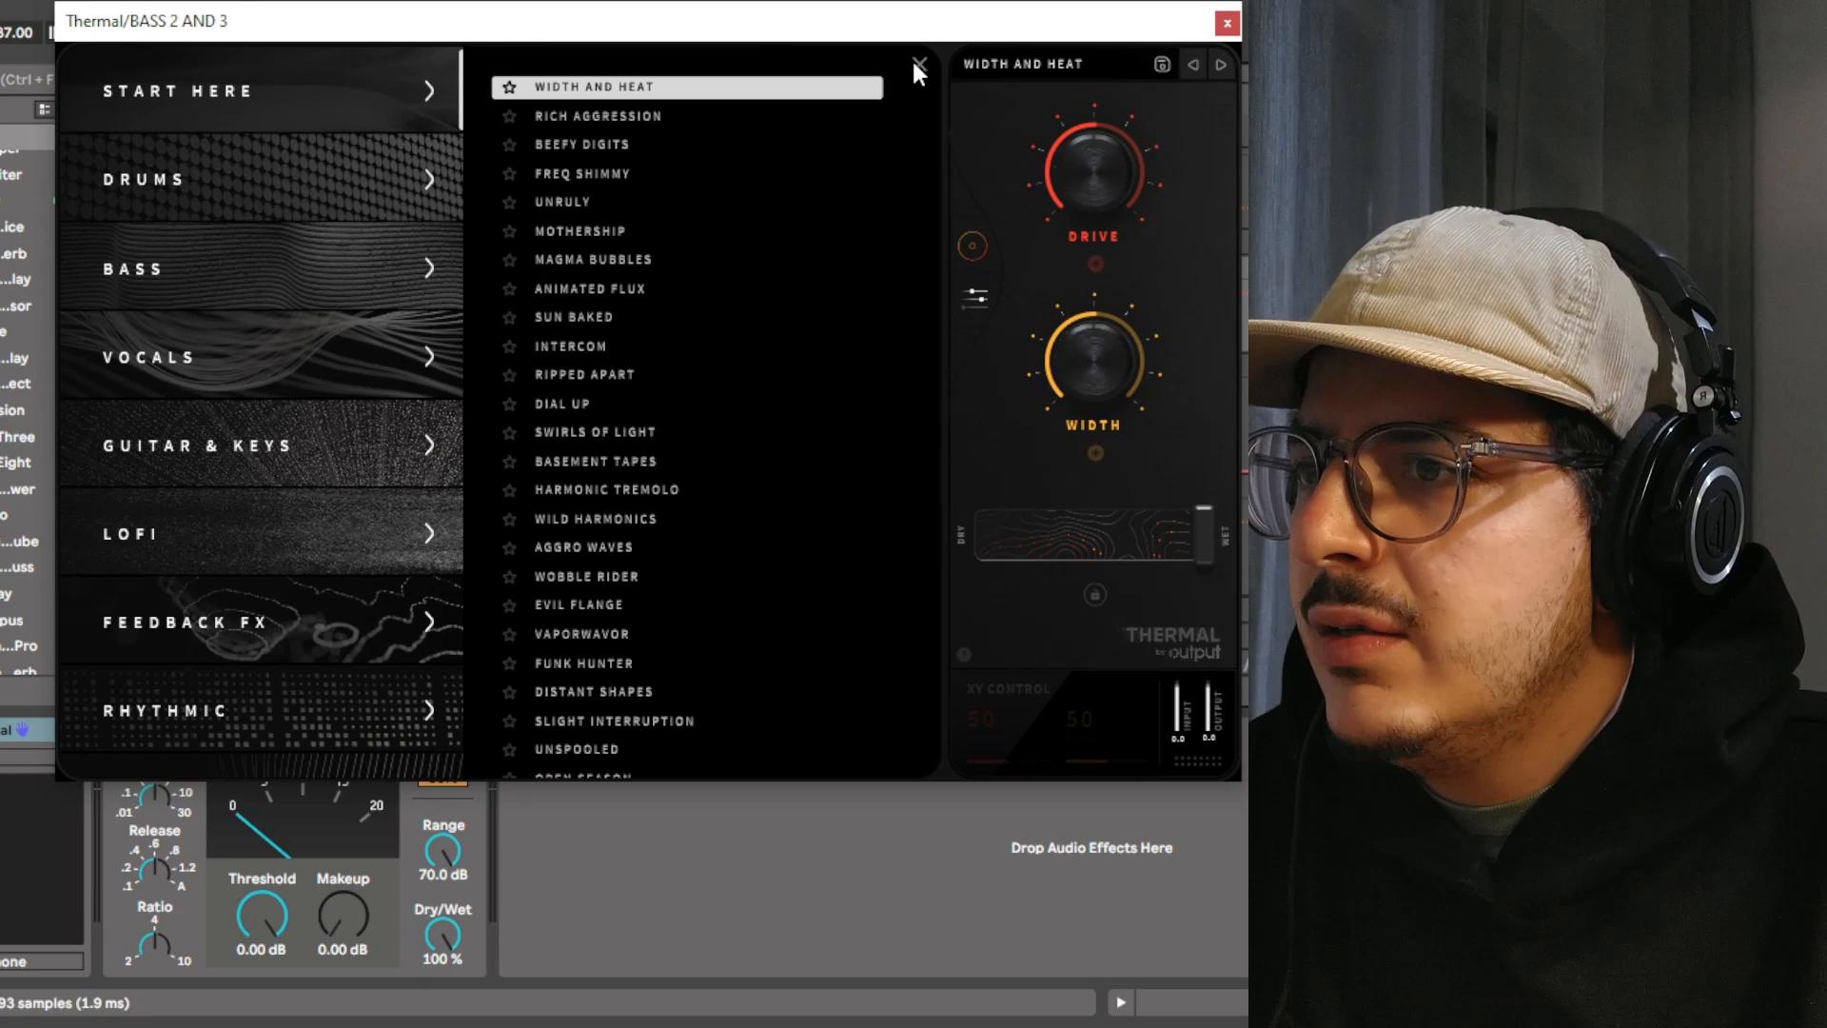
{"action": "left_click", "coordinate": [918, 65]}
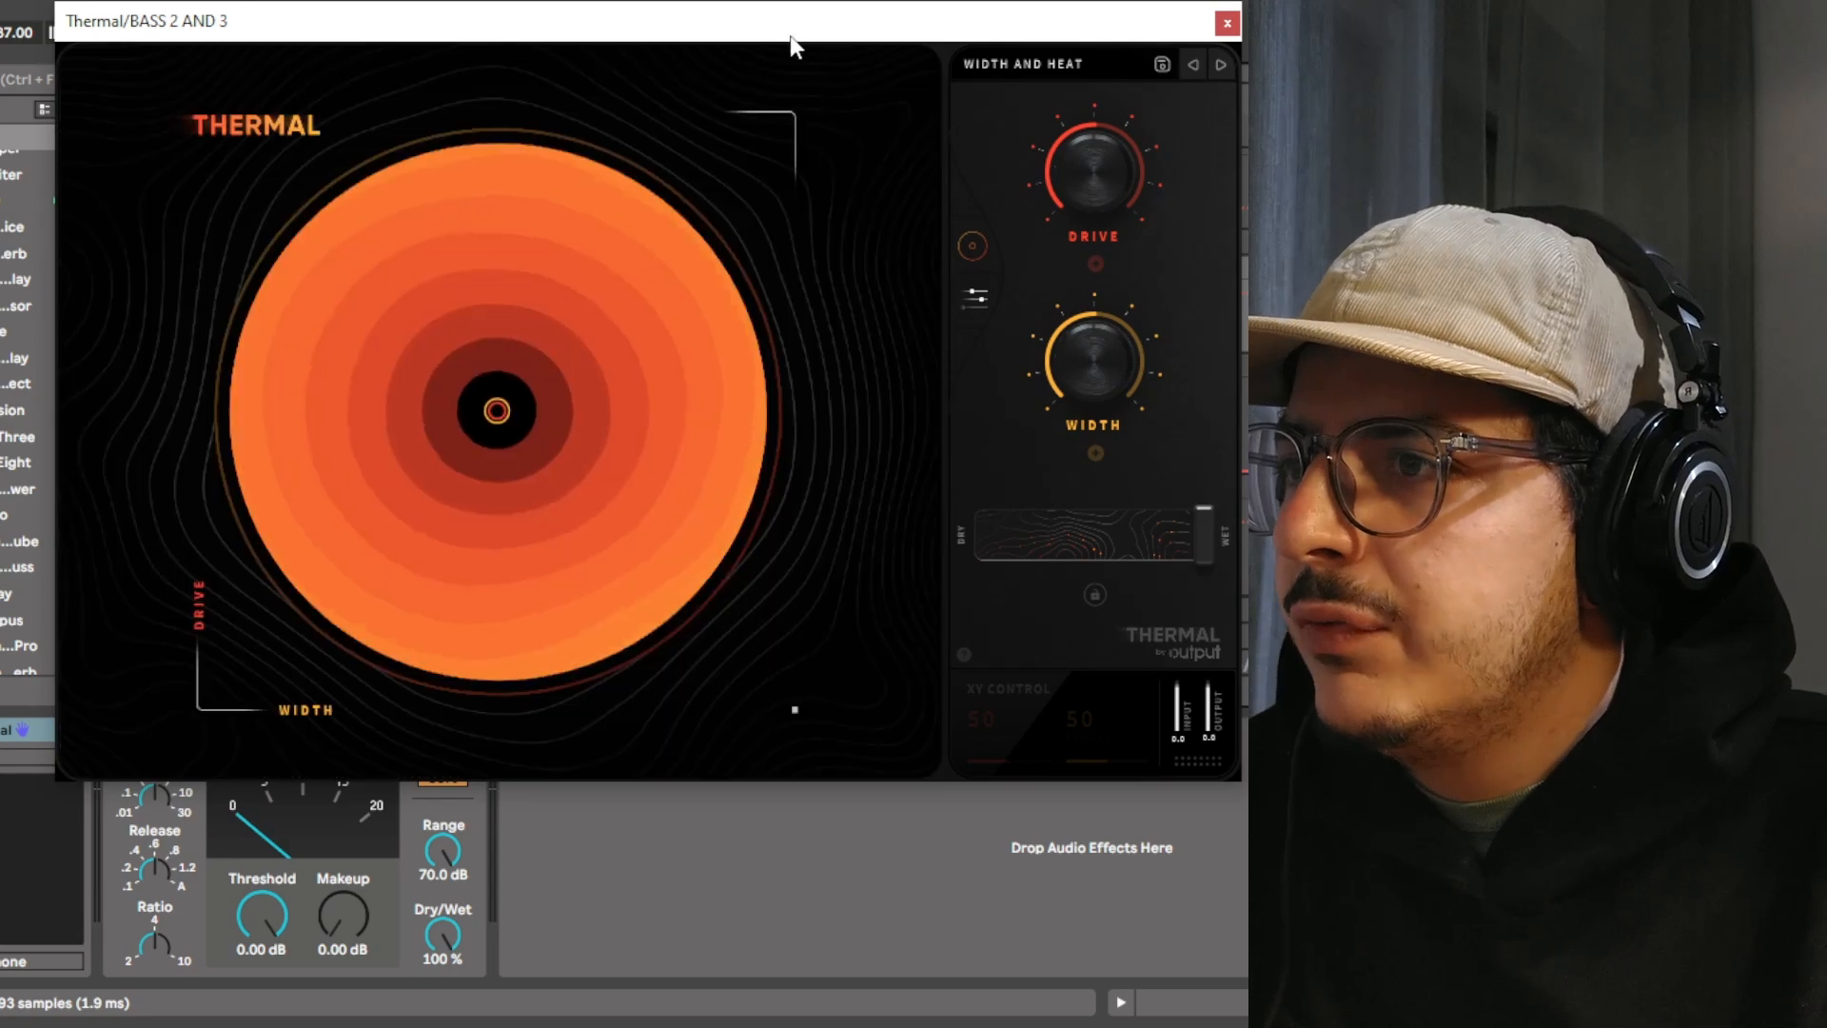
{"action": "left_click_drag", "start_coordinate": [791, 36], "coordinate": [785, 110]}
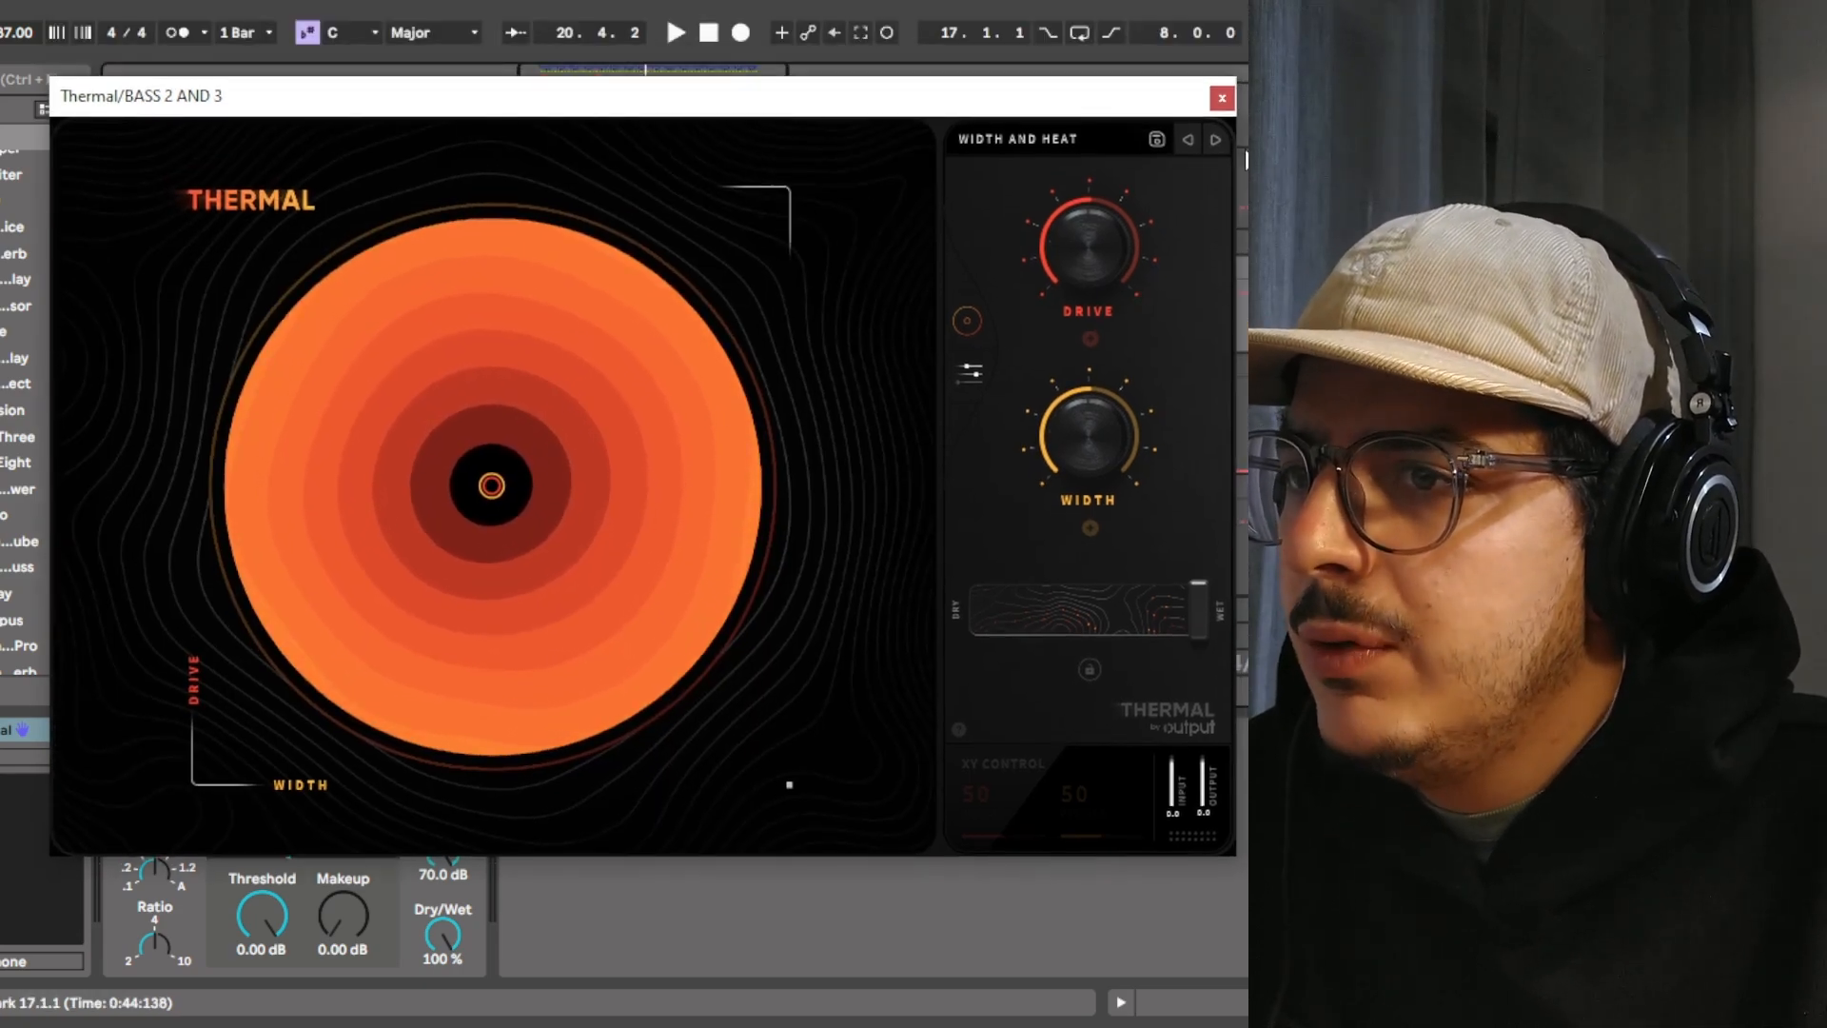
{"action": "left_click", "coordinate": [1222, 98]}
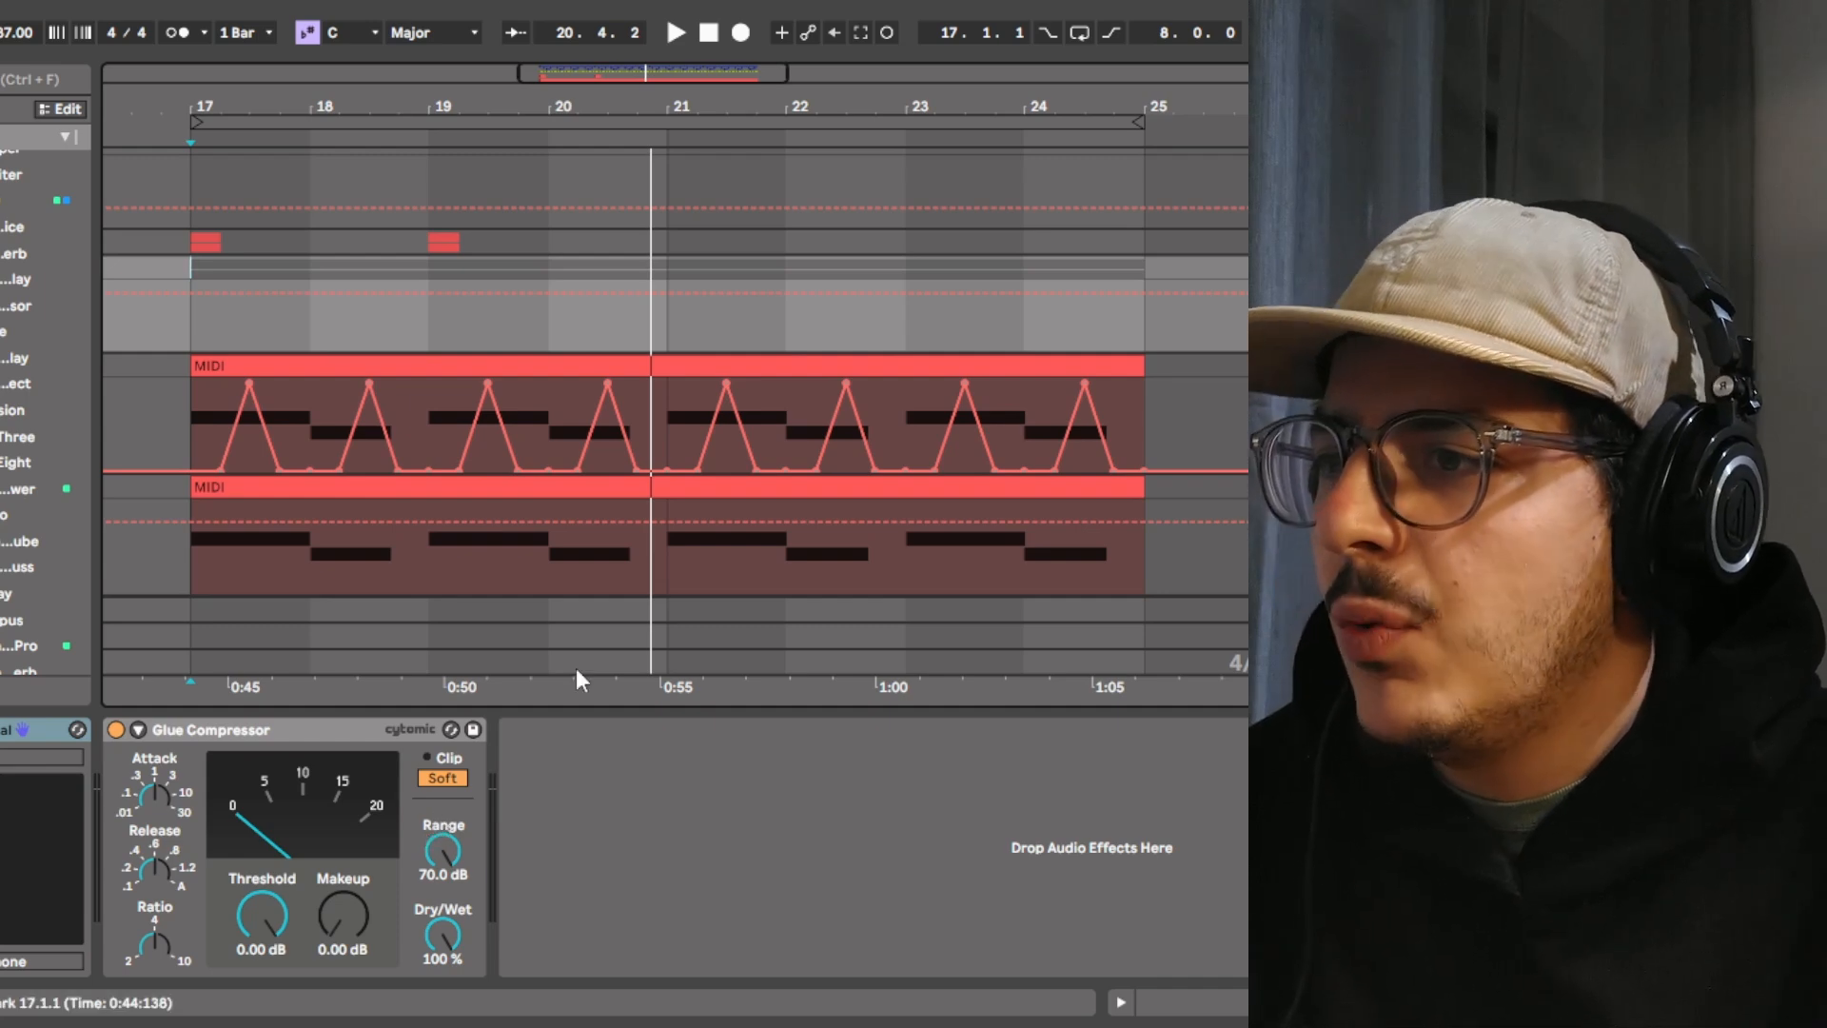
Fold the whole bass group and show its effect chain with Duck and Glue Compressor
{"action": "scroll", "coordinate": [1237, 305], "scroll_direction": "up", "scroll_amount": 2}
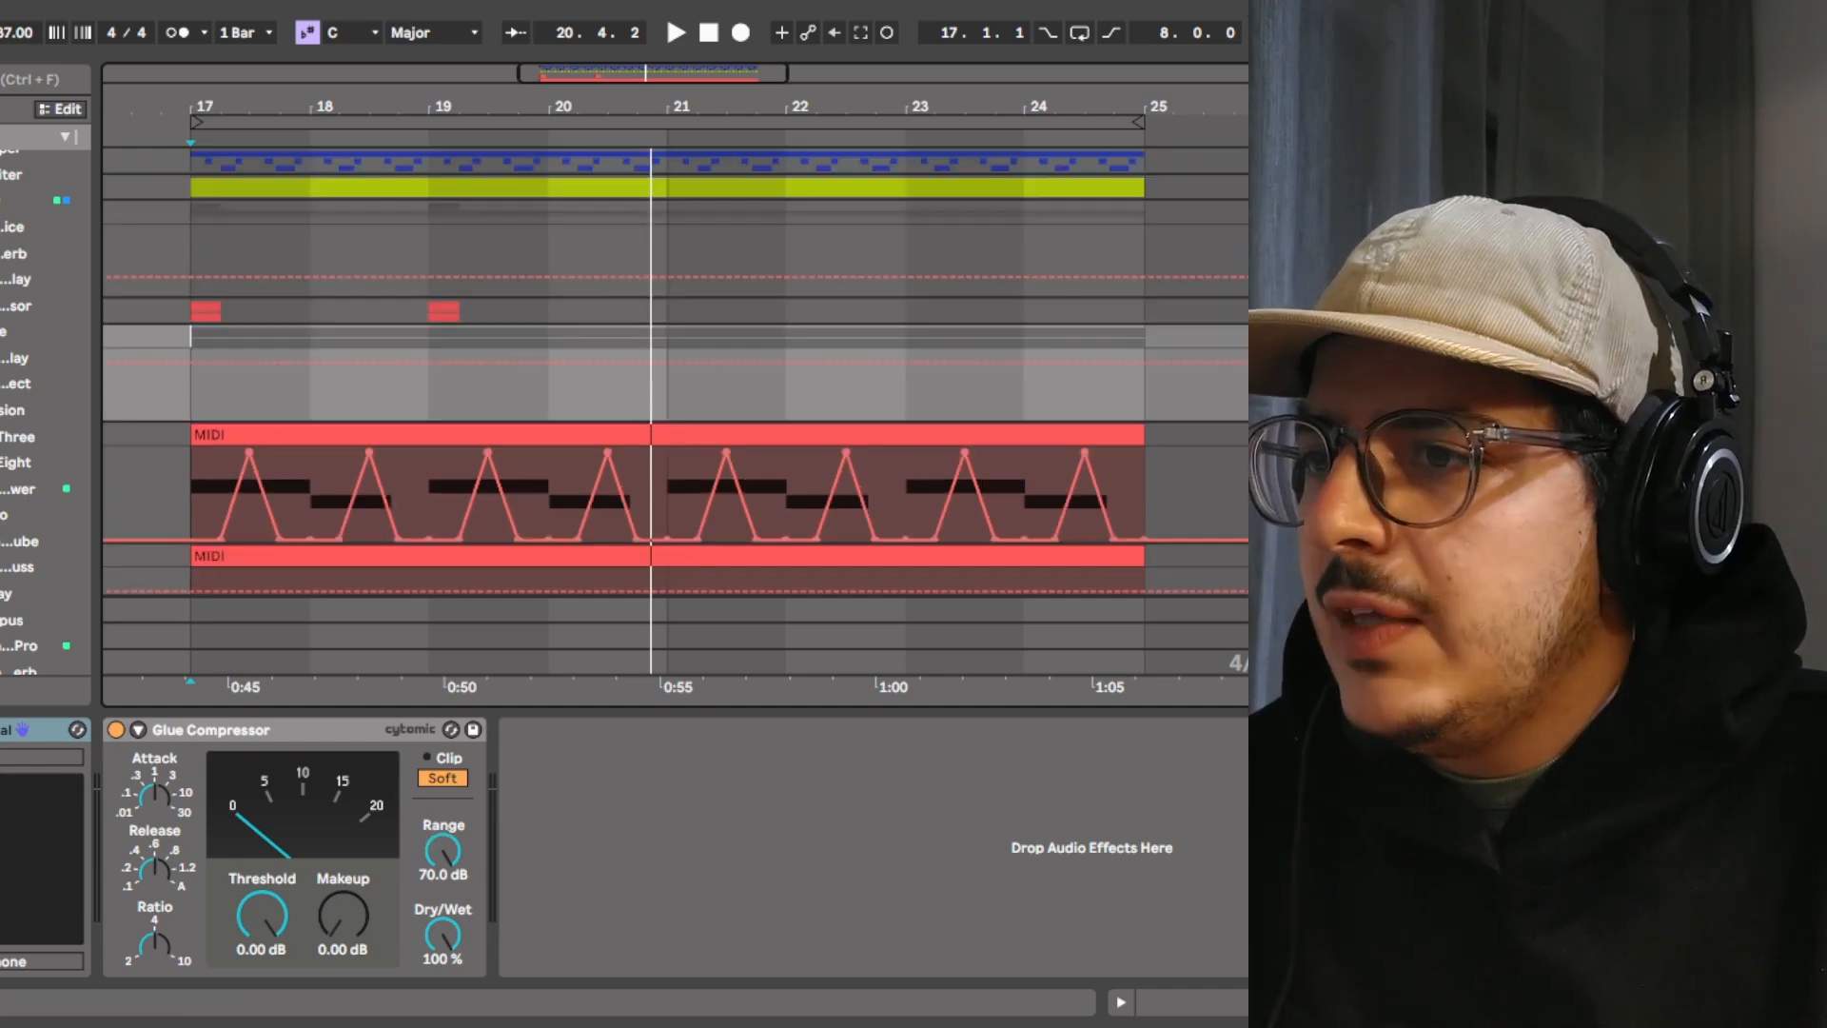
{"action": "left_click", "coordinate": [1281, 212]}
{"action": "left_click_drag", "start_coordinate": [890, 106], "coordinate": [858, 106]}
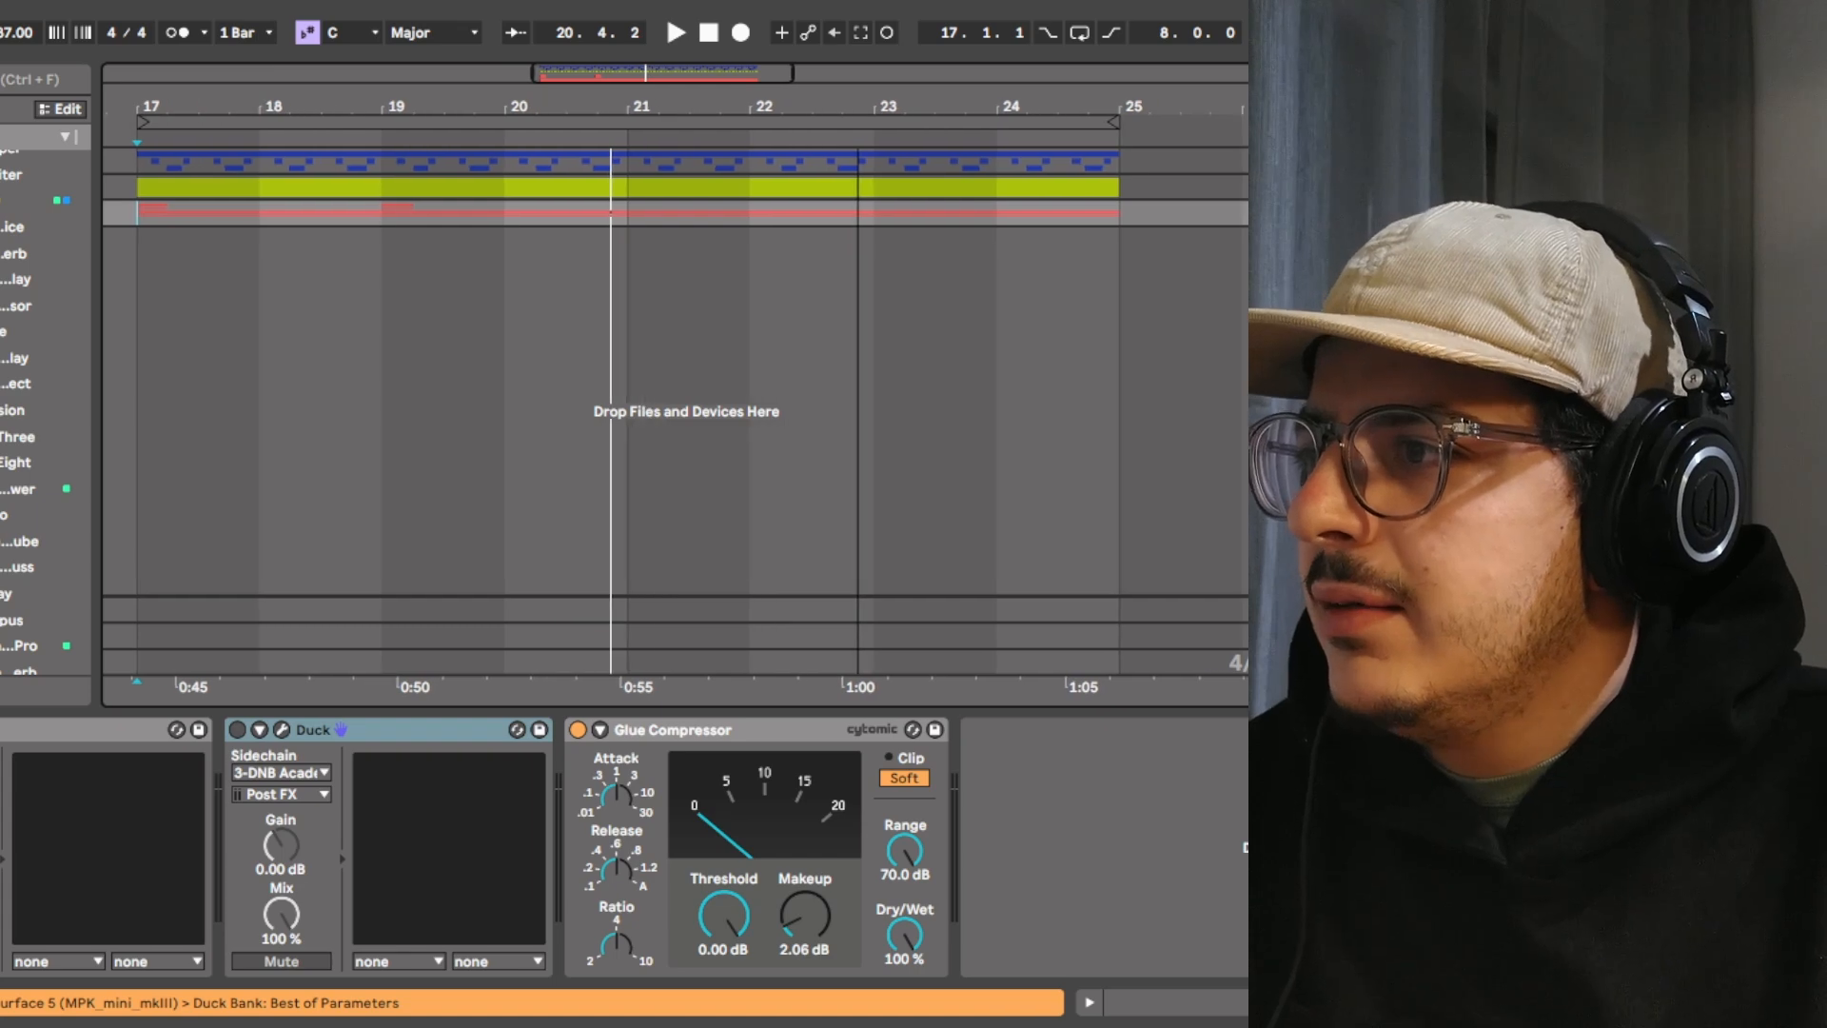